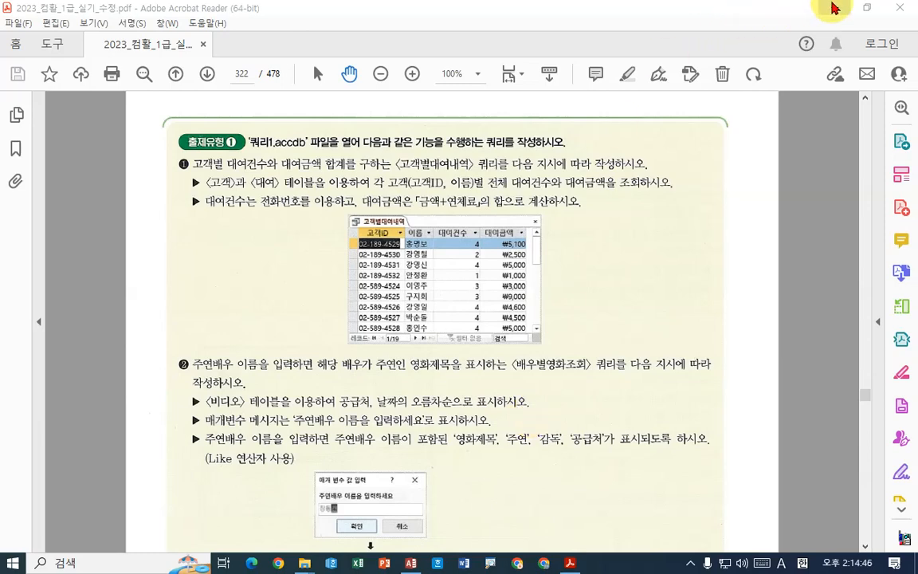
Switch to Access and open the 고객 and 대여 tables to compare the 고객ID field with the 전화번호 field.
{"action": "left_click", "coordinate": [833, 8]}
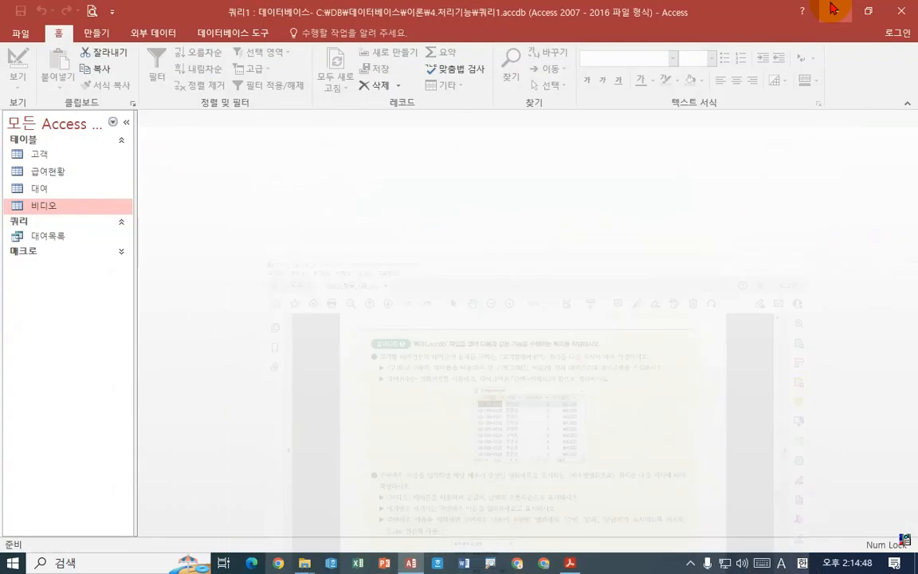
{"action": "double_click", "coordinate": [36, 155]}
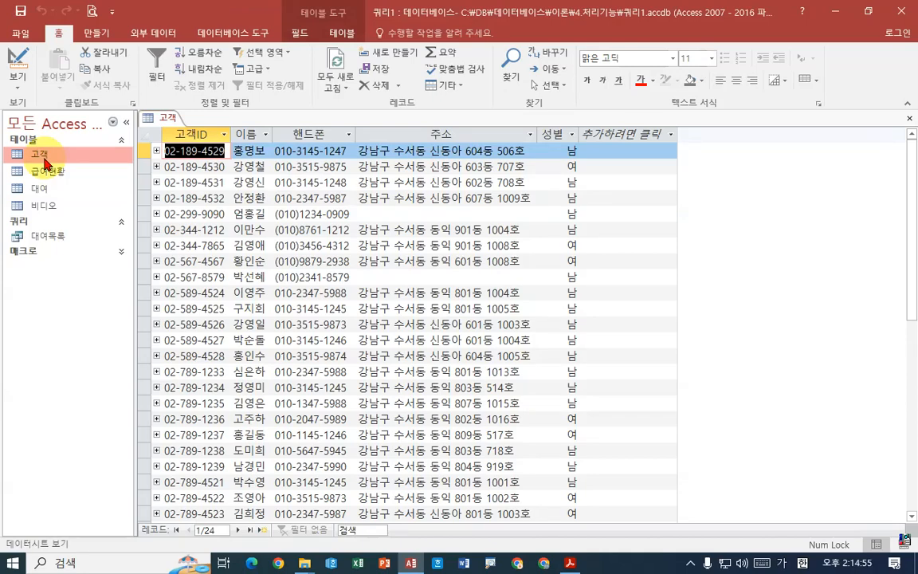
{"action": "double_click", "coordinate": [55, 192]}
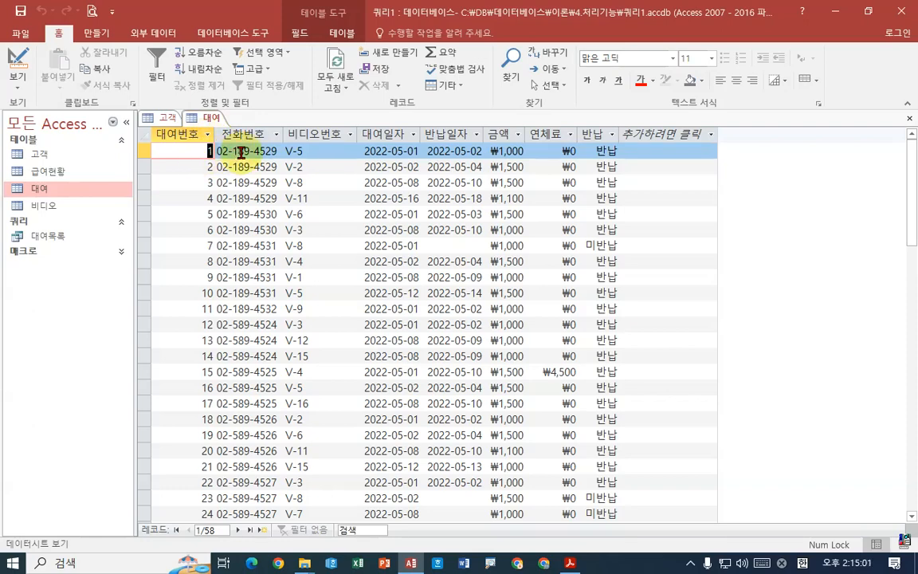
{"action": "left_click", "coordinate": [245, 152]}
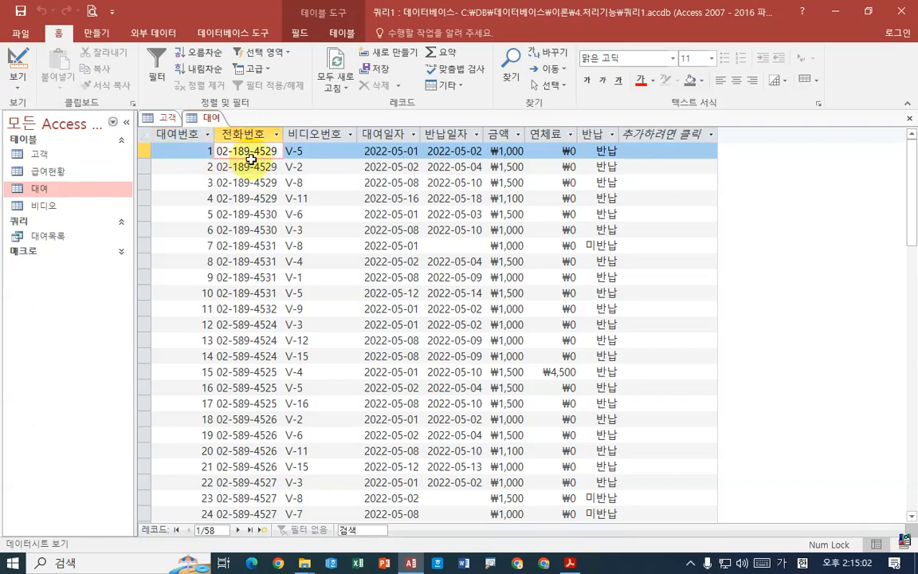
{"action": "left_click", "coordinate": [164, 117]}
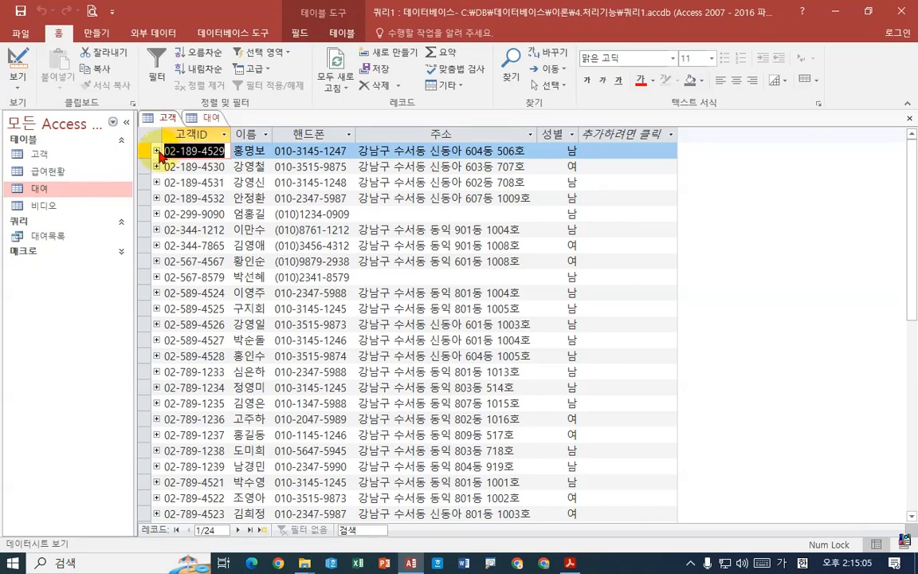
Expand the first three customers' subdatasheets in the 고객 table to examine their related rental records.
{"action": "left_click", "coordinate": [156, 150]}
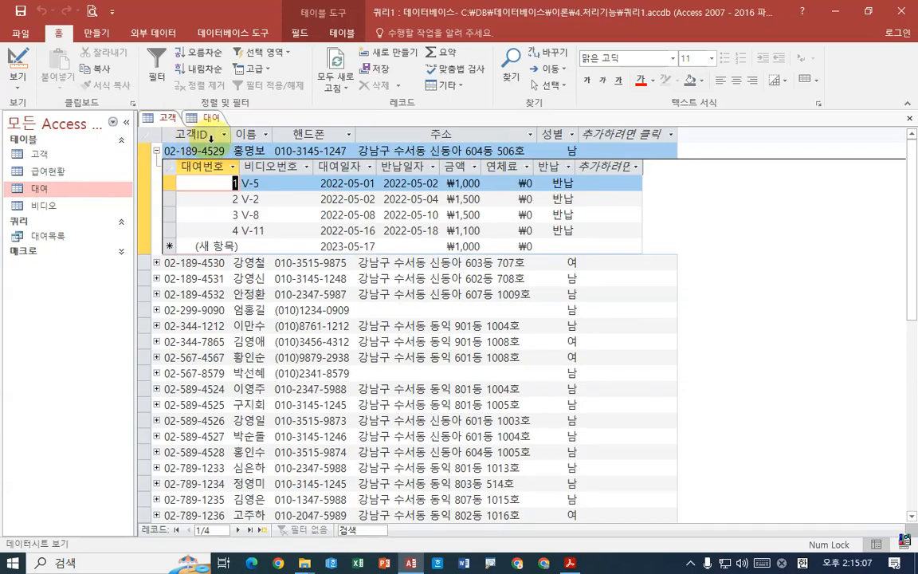
{"action": "left_click", "coordinate": [260, 198]}
{"action": "left_click", "coordinate": [272, 221]}
{"action": "left_click", "coordinate": [272, 230]}
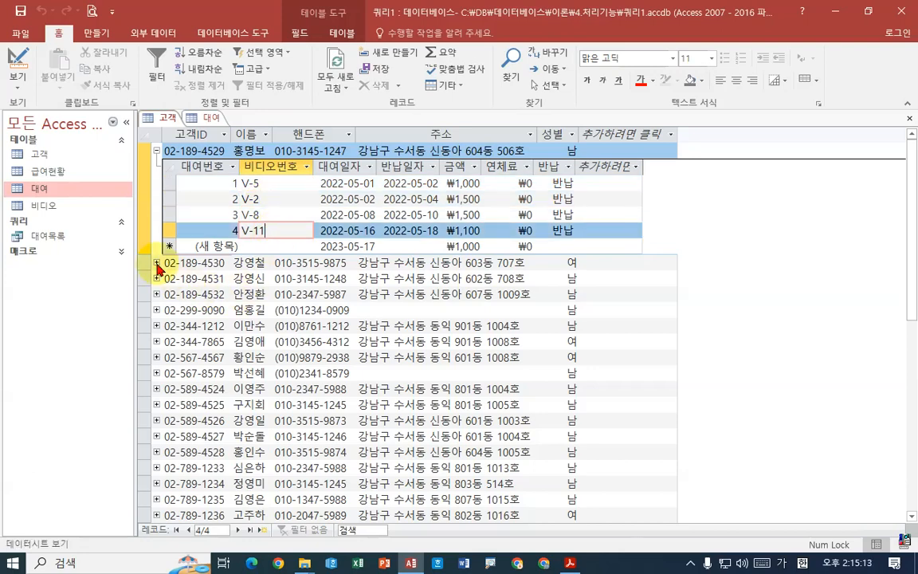
{"action": "left_click", "coordinate": [156, 263]}
{"action": "left_click", "coordinate": [263, 295]}
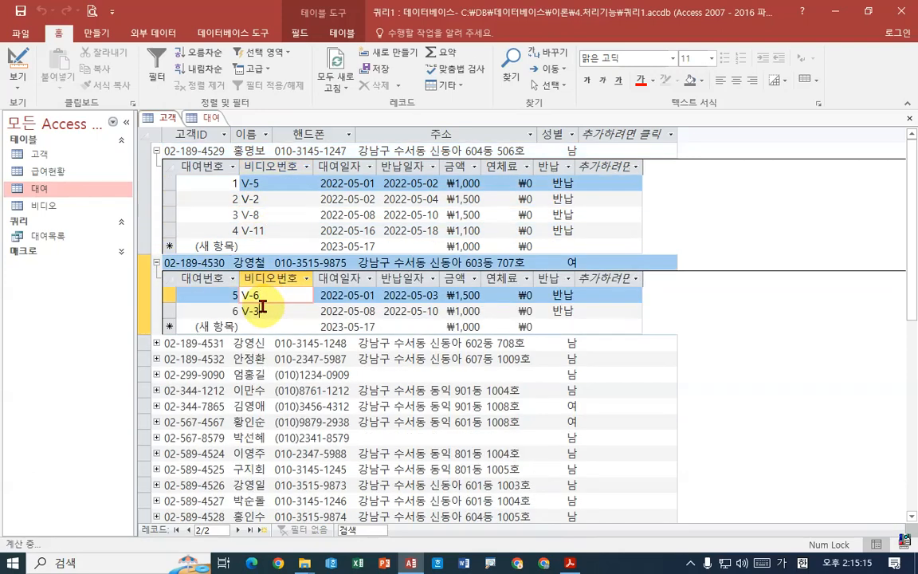
{"action": "left_click", "coordinate": [262, 310]}
{"action": "left_click", "coordinate": [157, 343]}
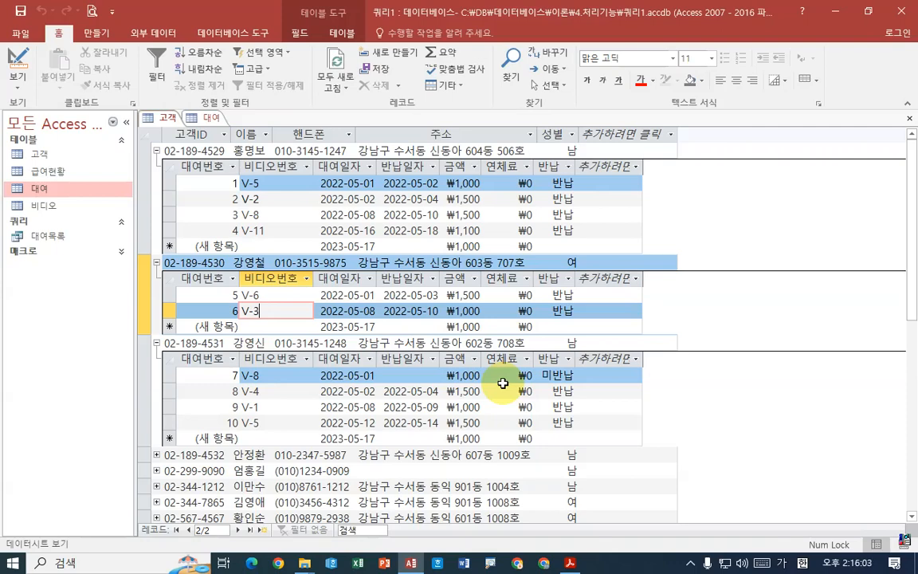
Close all open tables and start a new query in design view.
{"action": "right_click", "coordinate": [201, 117]}
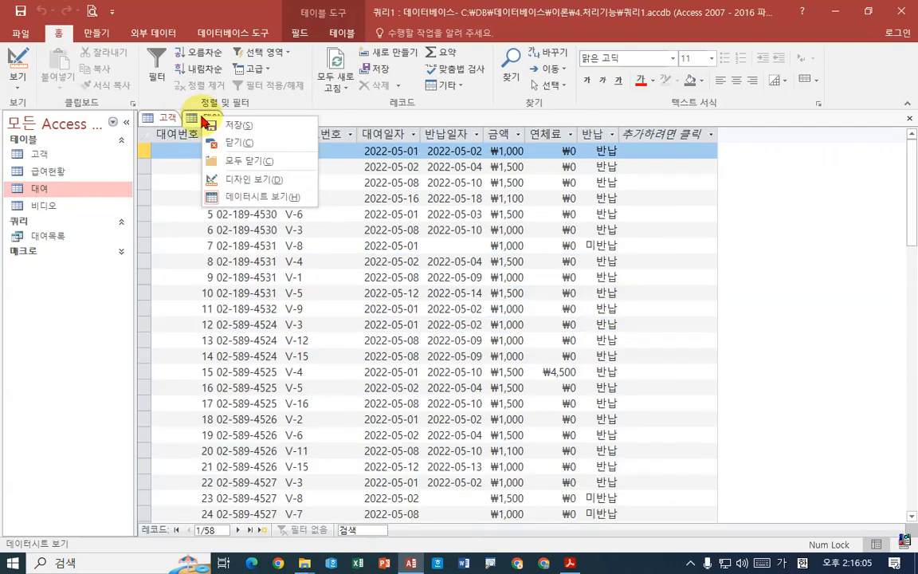
{"action": "left_click", "coordinate": [242, 162]}
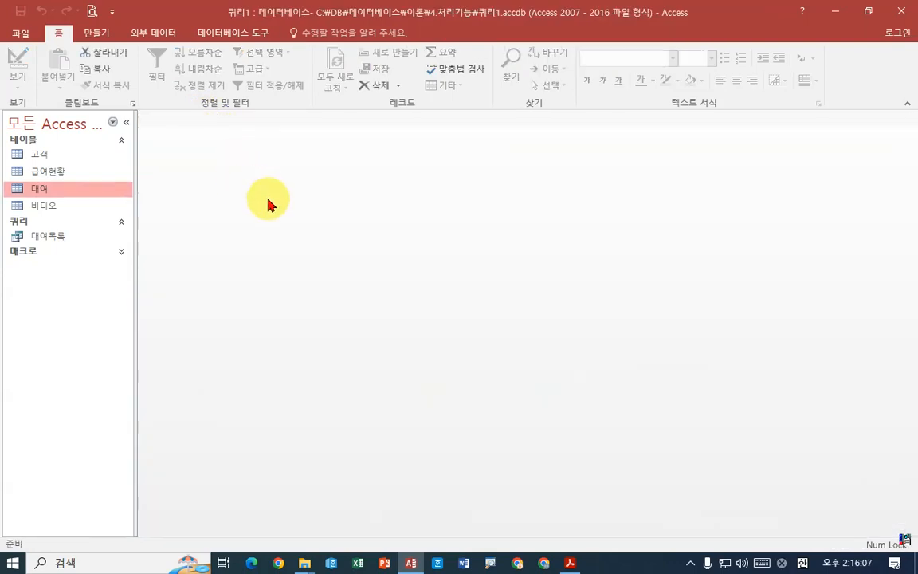
{"action": "left_click", "coordinate": [95, 36]}
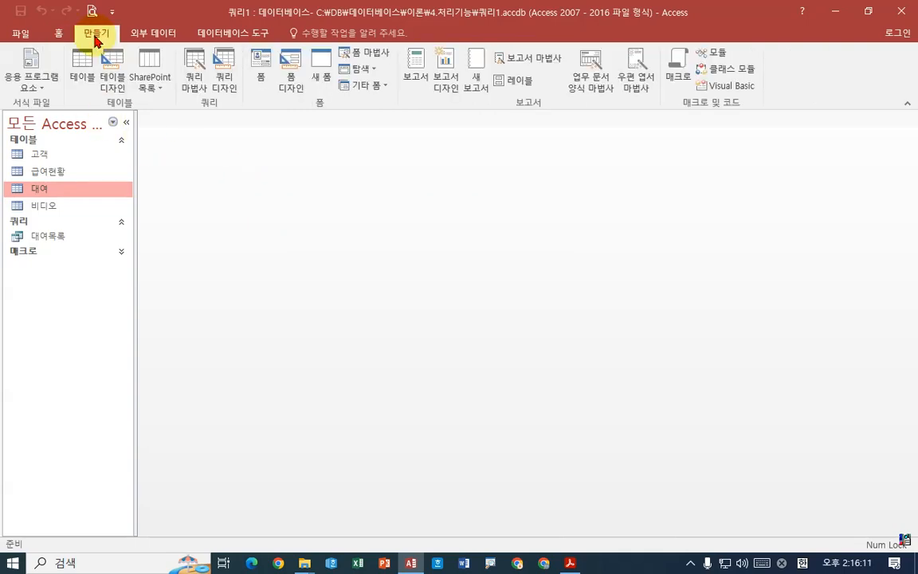
{"action": "left_click", "coordinate": [224, 88]}
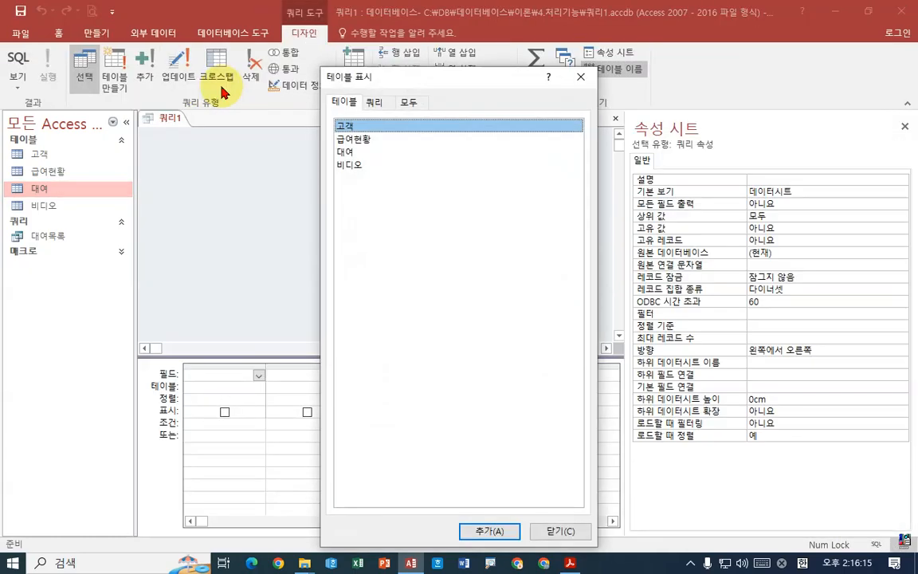
{"action": "left_click_drag", "start_coordinate": [365, 77], "coordinate": [450, 57]}
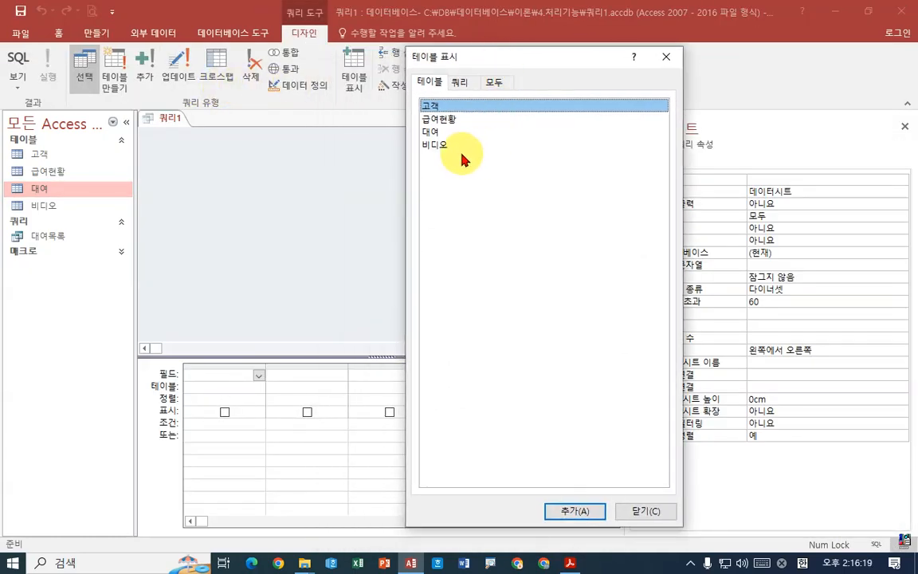
Check the task instructions in the PDF, and add the 고객 and 대여 tables to the query.
{"action": "left_click", "coordinate": [570, 563]}
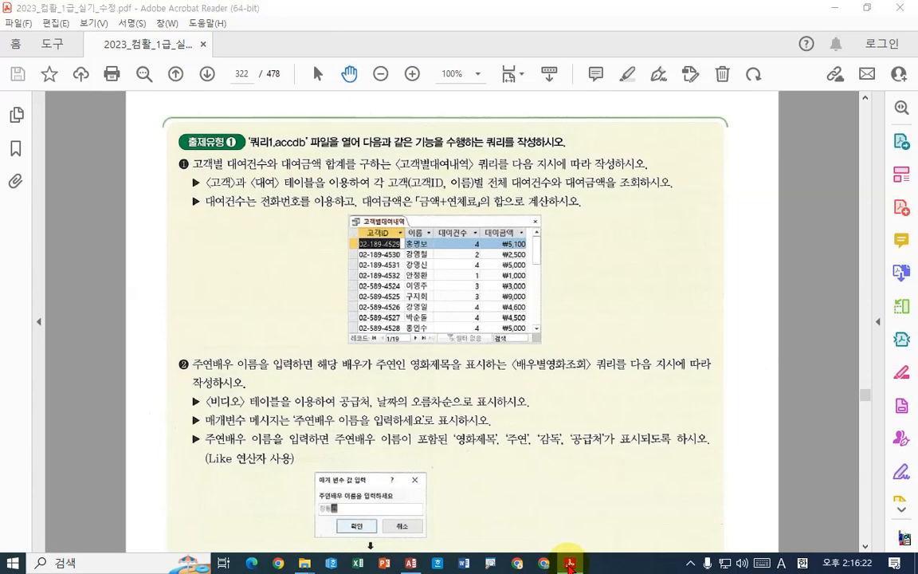
{"action": "left_click", "coordinate": [570, 563]}
{"action": "left_click", "coordinate": [570, 563]}
{"action": "left_click", "coordinate": [569, 564]}
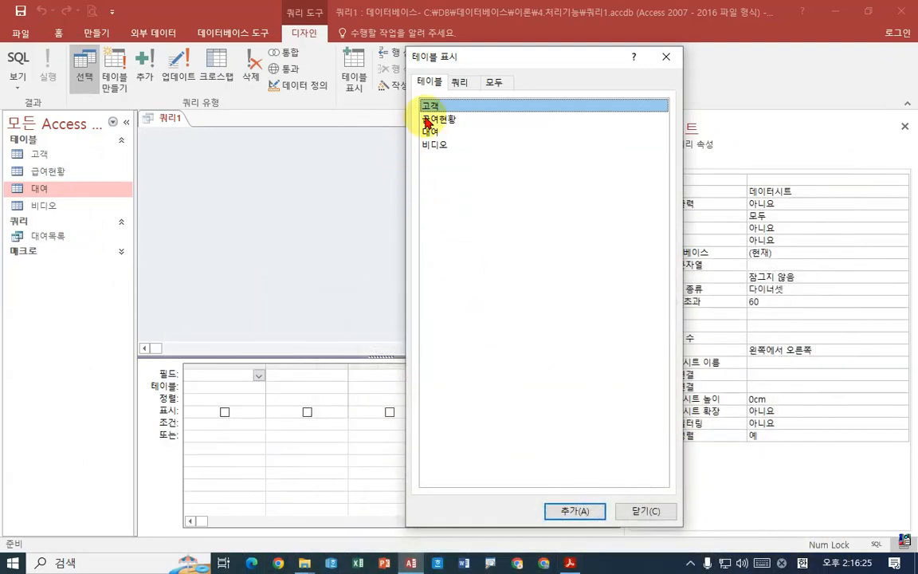
{"action": "double_click", "coordinate": [430, 107]}
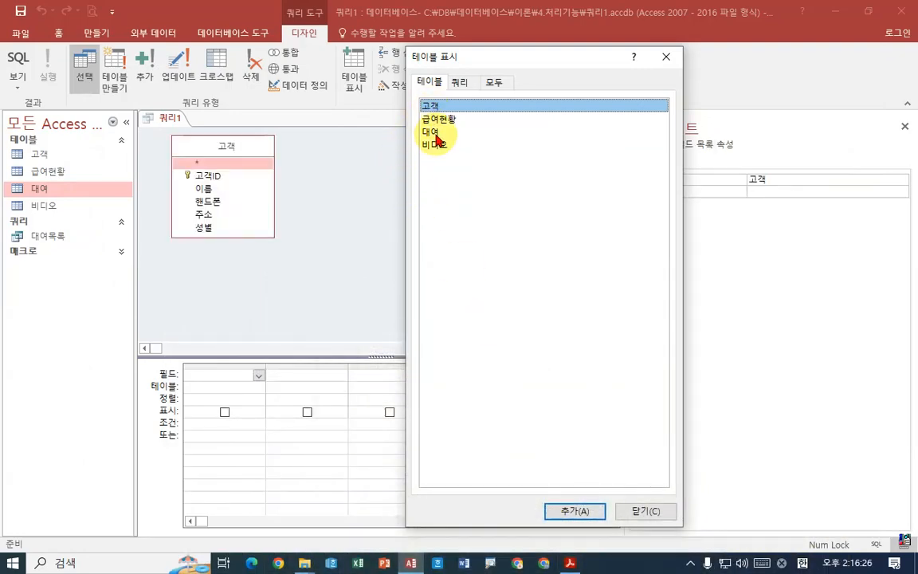
{"action": "double_click", "coordinate": [431, 132]}
{"action": "left_click", "coordinate": [644, 511]}
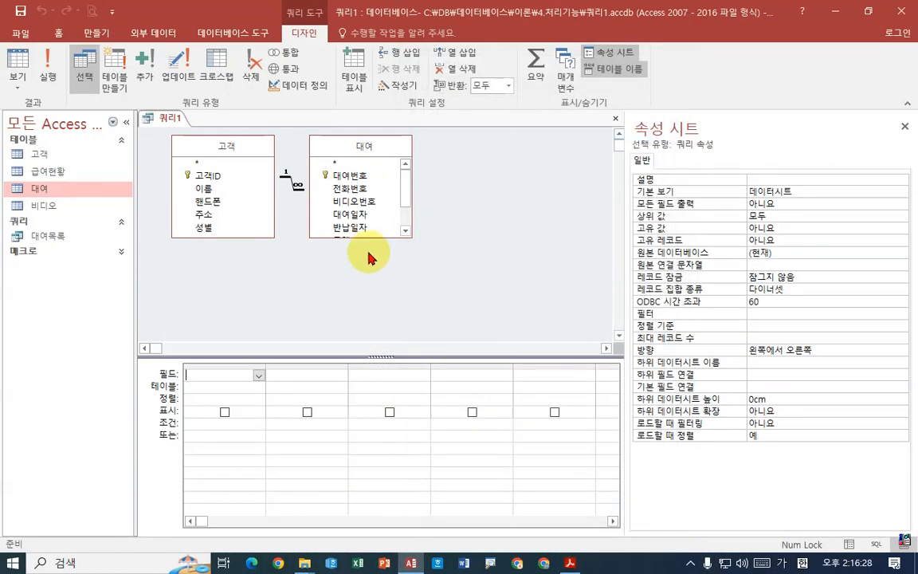
Move the 대여 field list away from 고객 and lengthen both lists so that all their fields show.
{"action": "left_click_drag", "start_coordinate": [374, 148], "coordinate": [443, 152]}
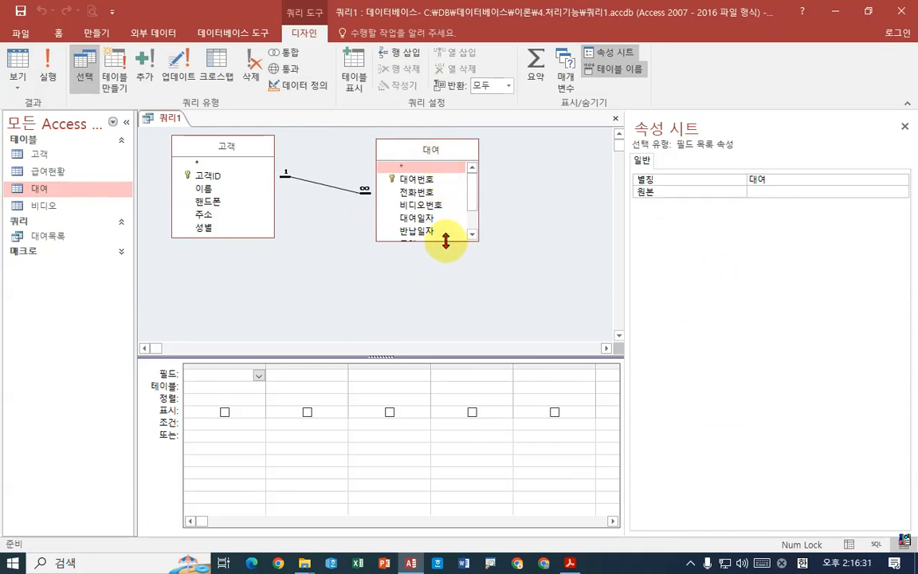
{"action": "left_click_drag", "start_coordinate": [447, 240], "coordinate": [447, 292]}
{"action": "left_click_drag", "start_coordinate": [246, 238], "coordinate": [244, 270]}
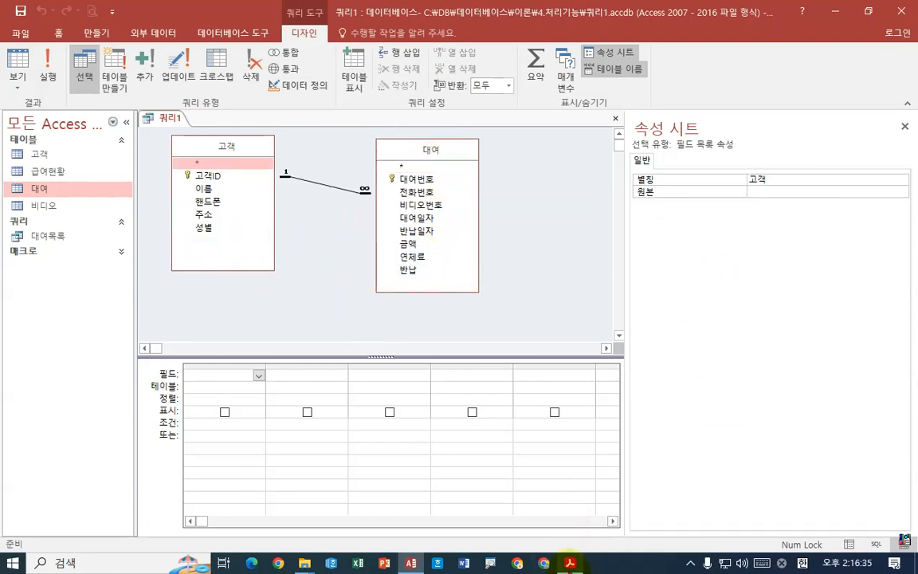
Consult the PDF task and add the 고객ID and 이름 fields from the 고객 table to the query grid.
{"action": "left_click", "coordinate": [570, 562]}
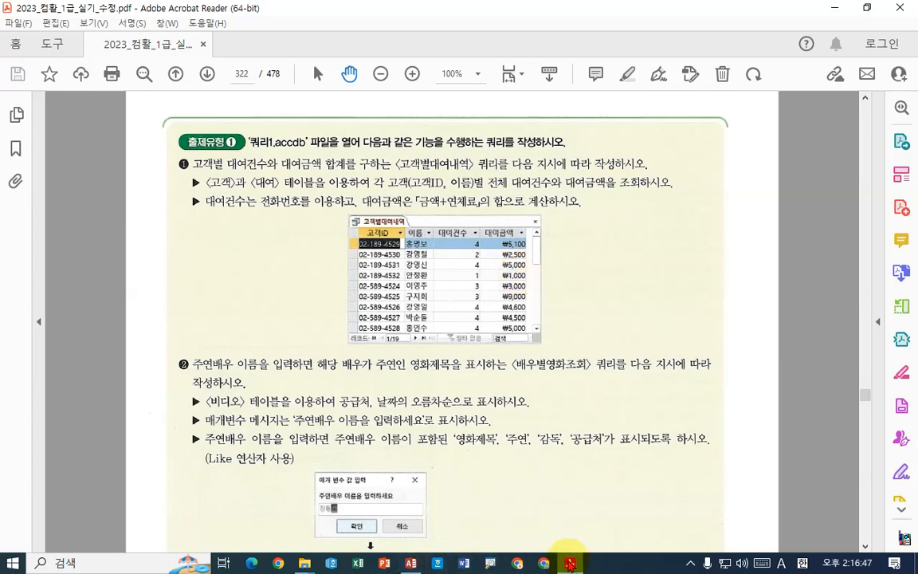
{"action": "left_click", "coordinate": [571, 563]}
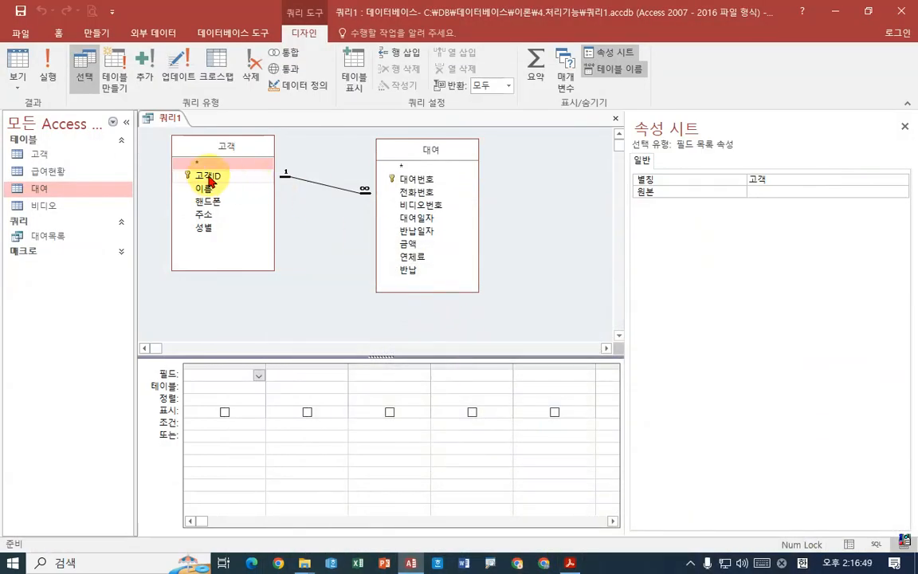
{"action": "double_click", "coordinate": [209, 177]}
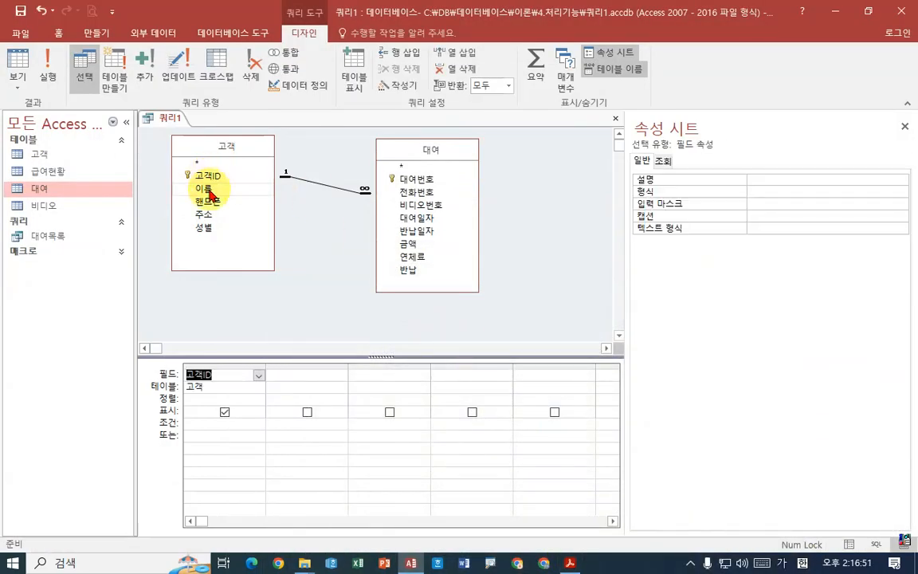
{"action": "double_click", "coordinate": [210, 191]}
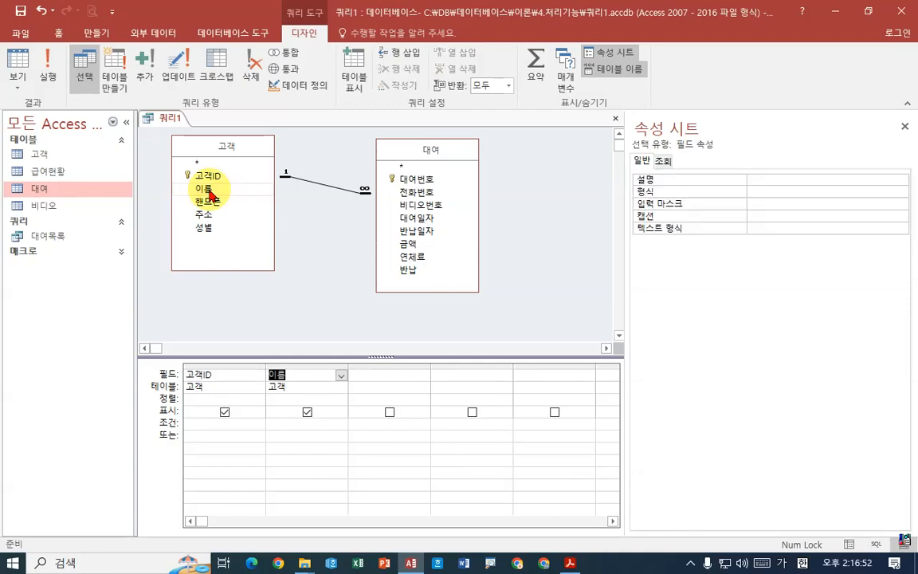
Consult the PDF's rental-count instruction and add the 전화번호 field from the 대여 table to the query grid.
{"action": "left_click", "coordinate": [570, 562]}
{"action": "left_click", "coordinate": [570, 562]}
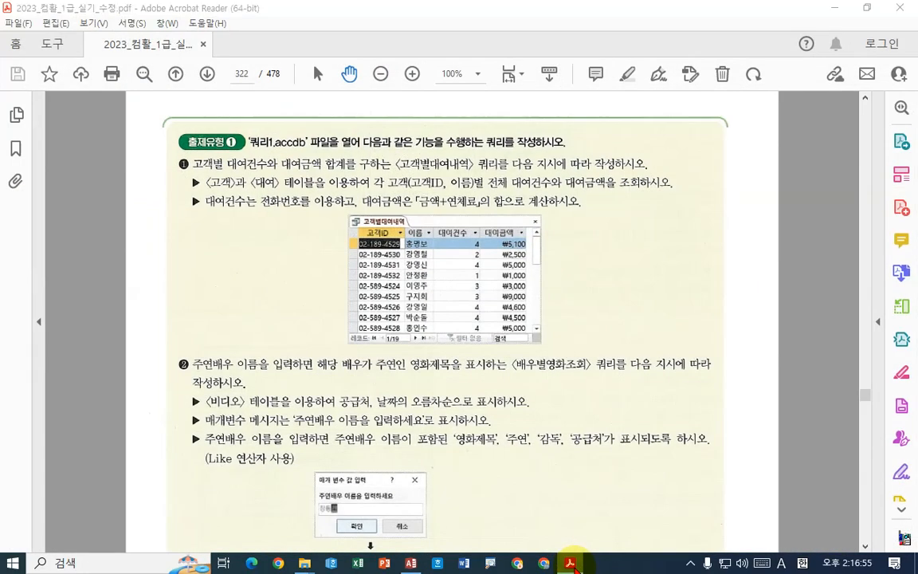
{"action": "left_click", "coordinate": [570, 562]}
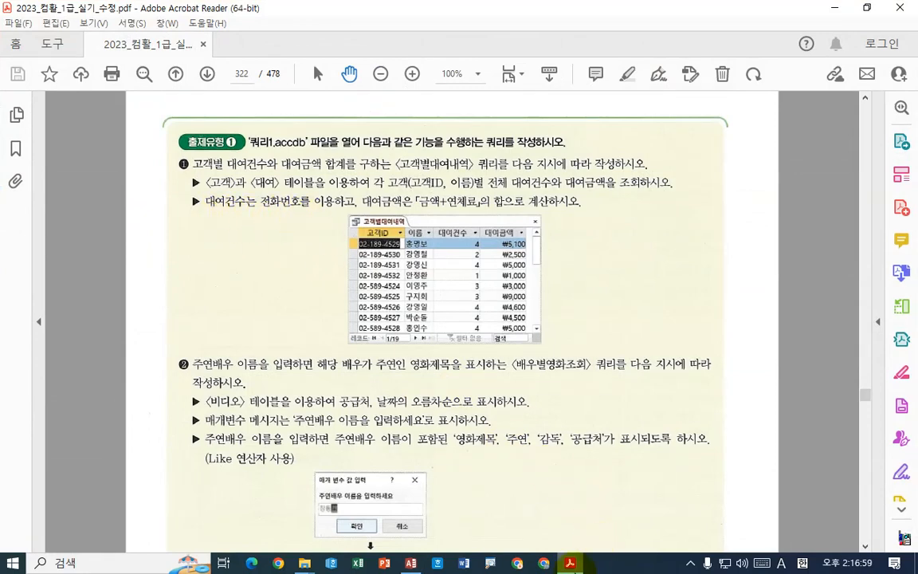
{"action": "left_click", "coordinate": [571, 561]}
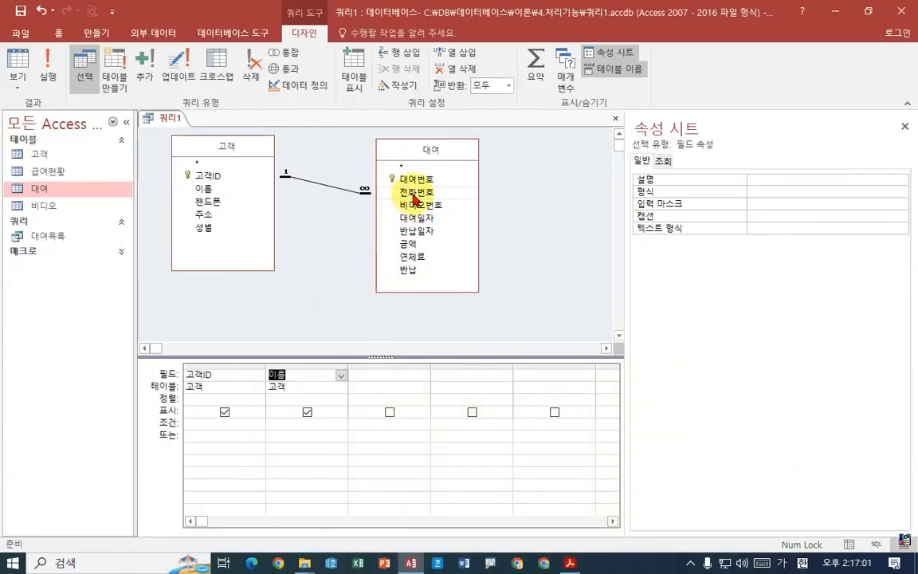
{"action": "left_click", "coordinate": [414, 194]}
{"action": "double_click", "coordinate": [415, 194]}
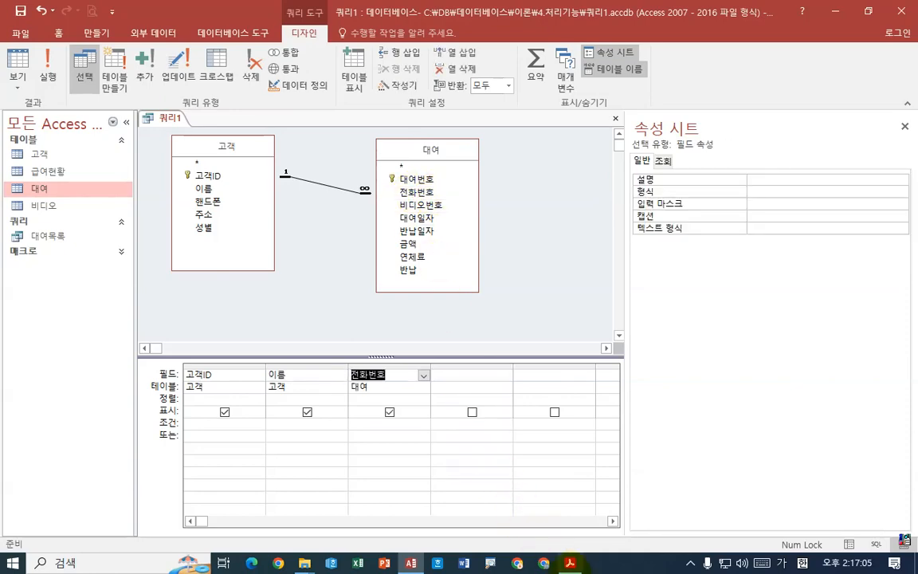
Check the rental-amount instruction in the PDF, and open the Expression Builder for the empty fourth column of the query grid.
{"action": "left_click", "coordinate": [570, 563]}
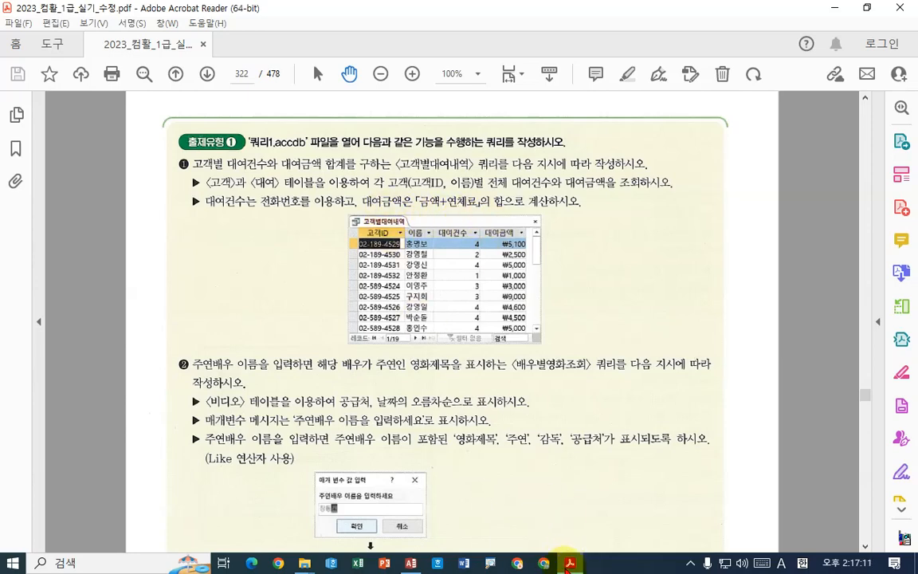
{"action": "left_click", "coordinate": [568, 560]}
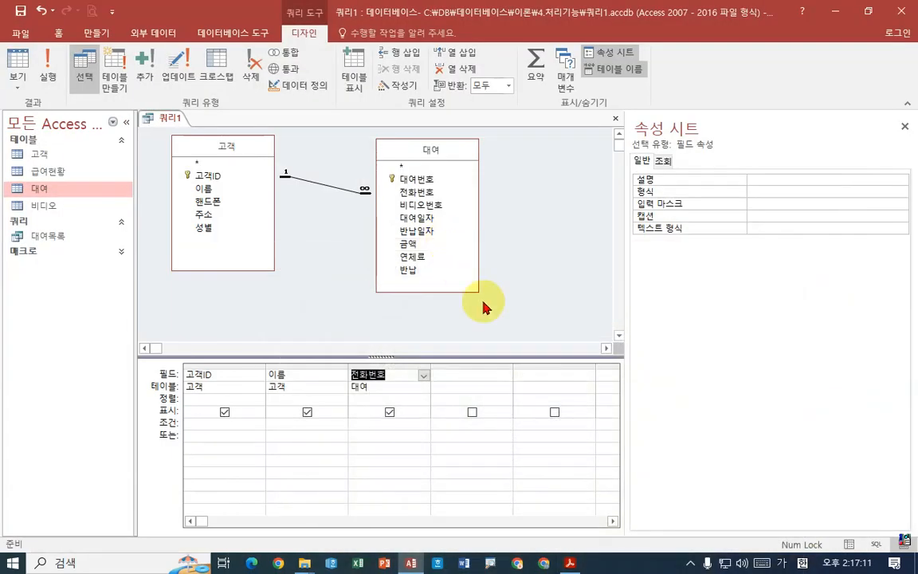
{"action": "left_click", "coordinate": [463, 375]}
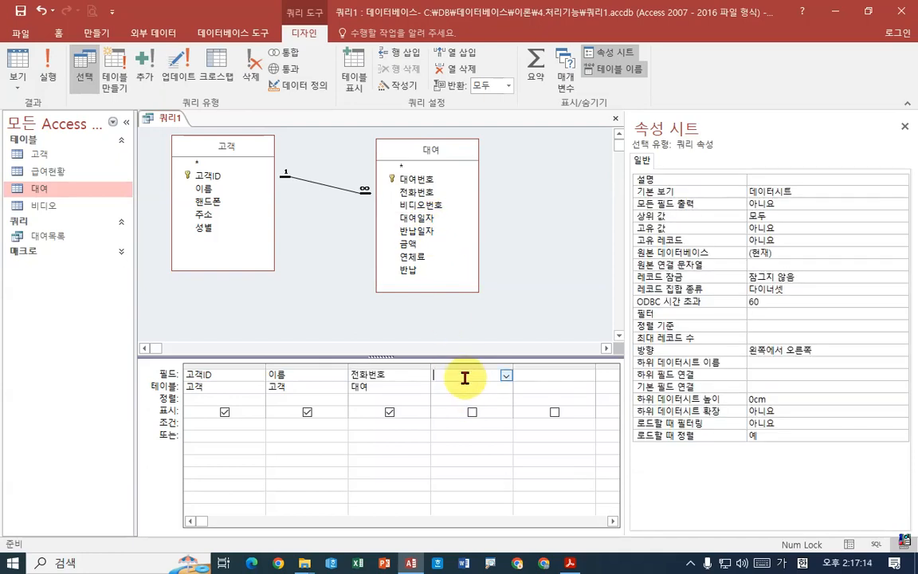
{"action": "left_click_drag", "start_coordinate": [624, 287], "coordinate": [687, 287]}
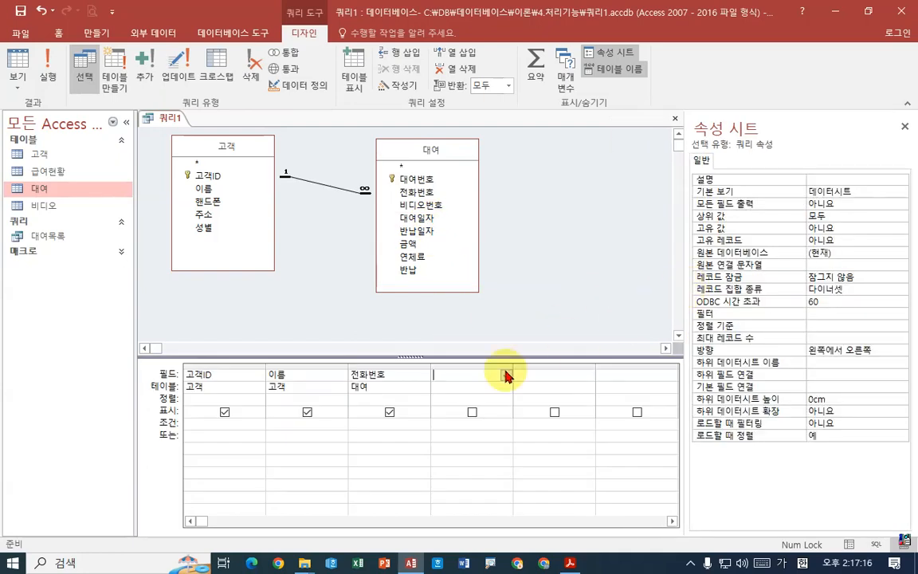
{"action": "right_click", "coordinate": [456, 380]}
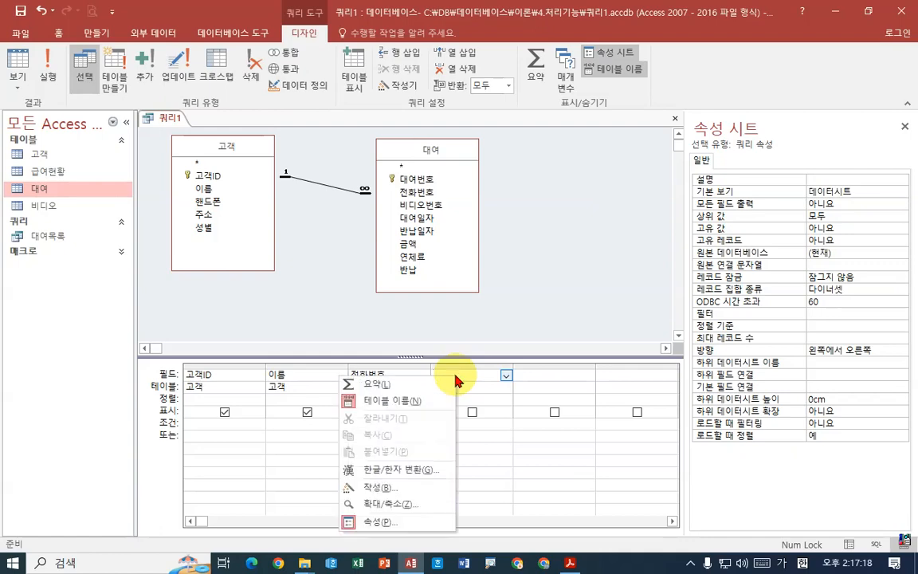
{"action": "left_click", "coordinate": [394, 489]}
{"action": "left_click_drag", "start_coordinate": [450, 78], "coordinate": [676, 43]}
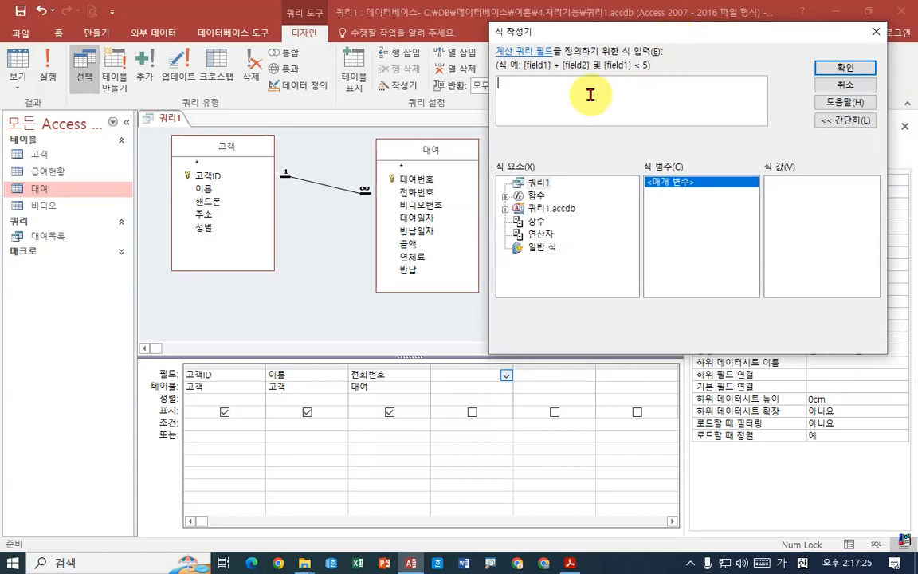
Define the fourth column as the calculated field 대여금액:금액+연체료, consulting the PDF for the formula.
{"action": "type", "text": "대여금액:"}
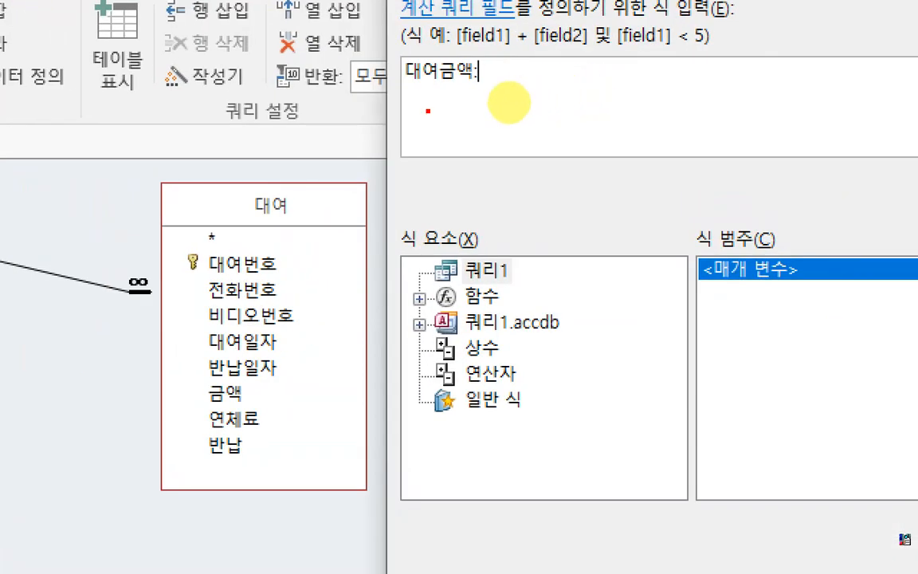
{"action": "left_click_drag", "start_coordinate": [426, 83], "coordinate": [460, 85]}
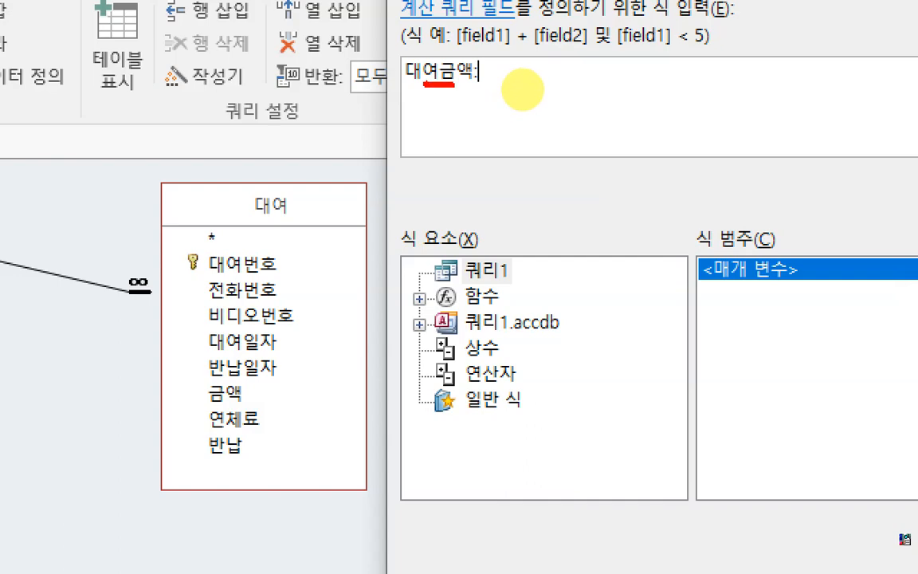
{"action": "left_click", "coordinate": [477, 106]}
{"action": "left_click", "coordinate": [479, 130]}
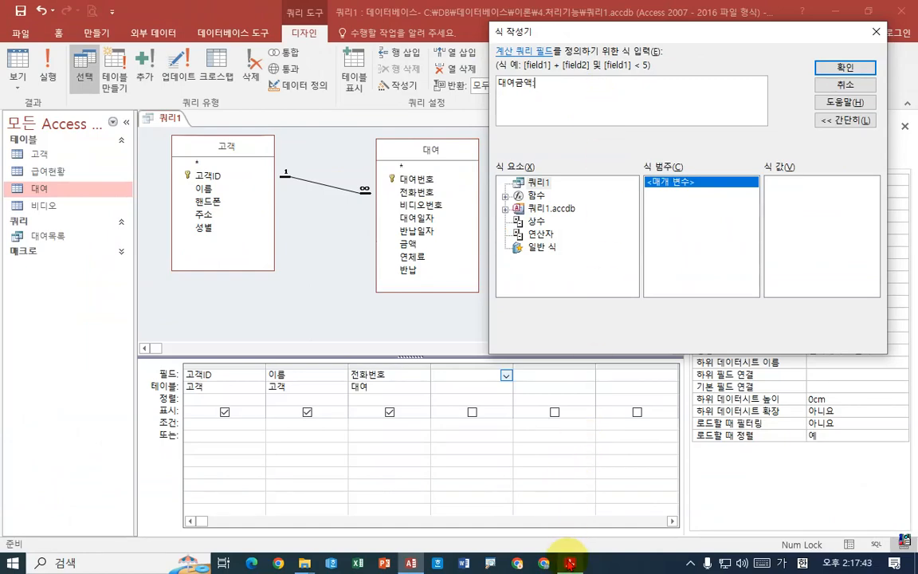
{"action": "left_click", "coordinate": [570, 563]}
{"action": "left_click", "coordinate": [570, 563]}
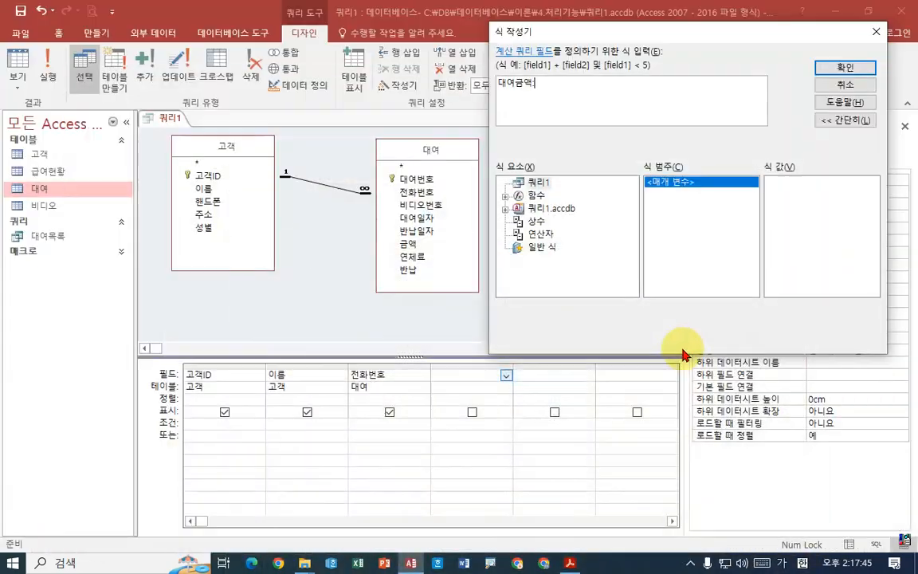
{"action": "type", "text": "금액"}
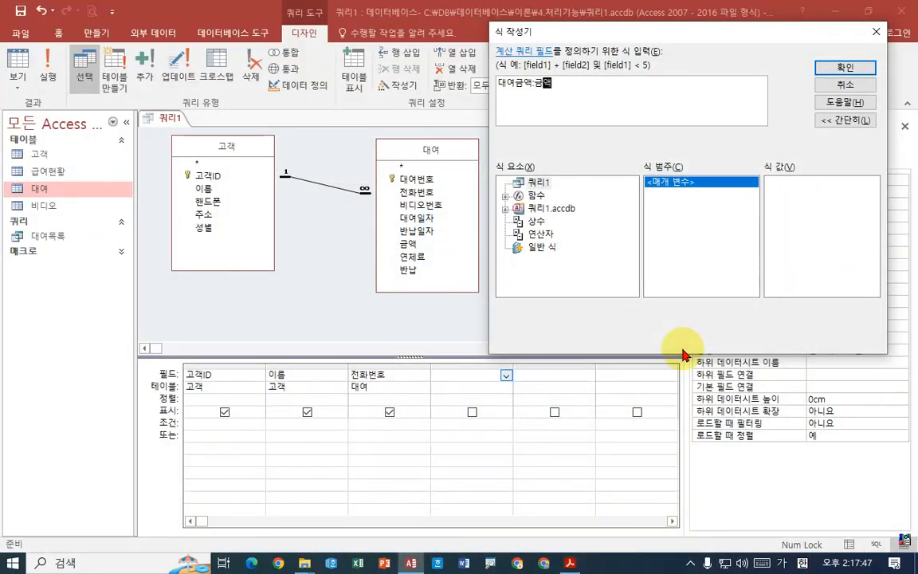
{"action": "type", "text": "+연체"}
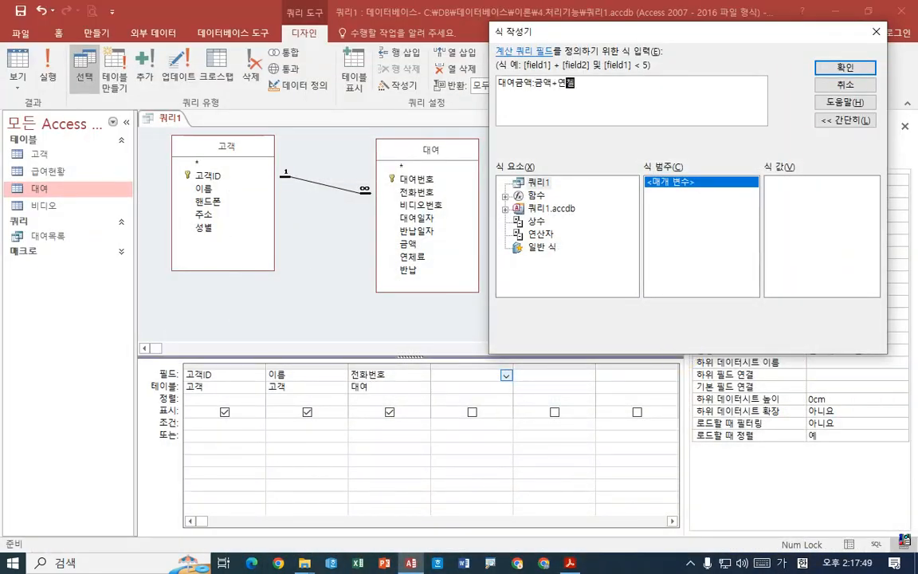
{"action": "type", "text": "료"}
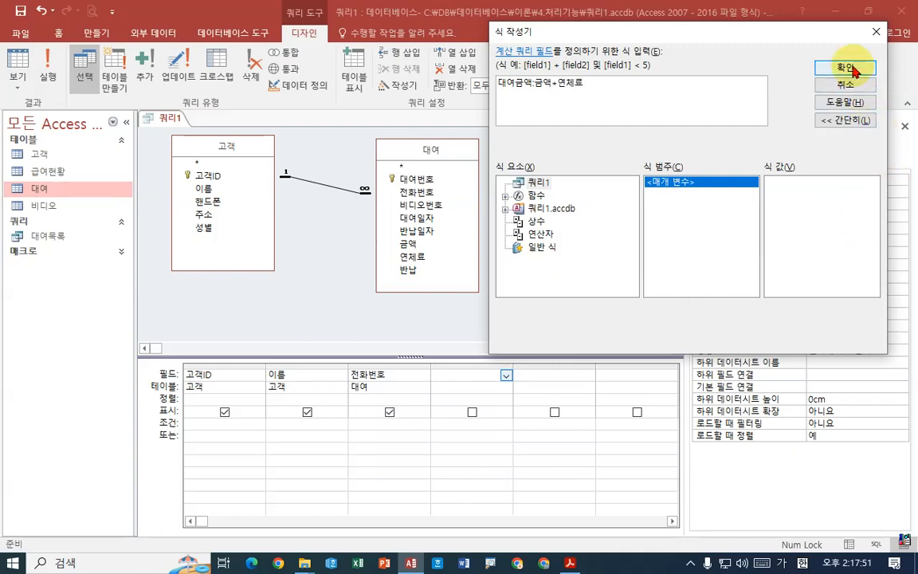
{"action": "left_click", "coordinate": [847, 68]}
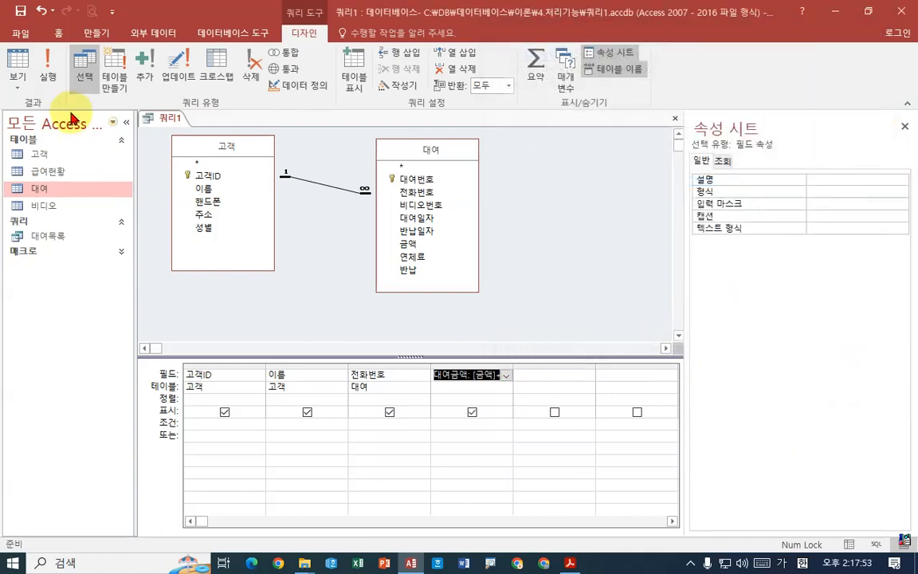
Run the query, widen the 고객ID, 이름 and 전화번호 columns, and examine the repeated customer rows and the record count.
{"action": "left_click", "coordinate": [46, 68]}
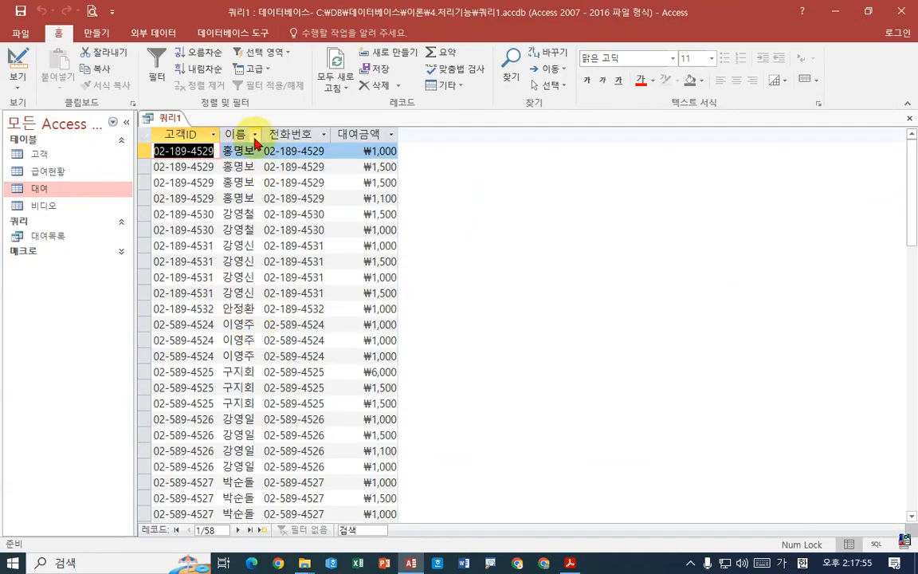
{"action": "left_click_drag", "start_coordinate": [262, 134], "coordinate": [299, 134]}
{"action": "left_click_drag", "start_coordinate": [369, 134], "coordinate": [392, 137]}
{"action": "left_click_drag", "start_coordinate": [222, 135], "coordinate": [249, 136]}
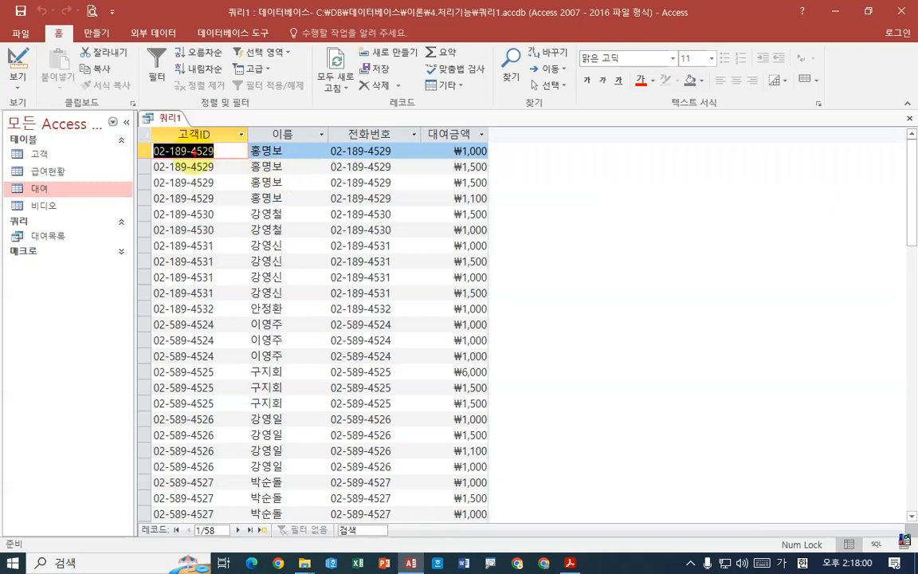
{"action": "left_click_drag", "start_coordinate": [139, 139], "coordinate": [527, 206]}
{"action": "left_click_drag", "start_coordinate": [300, 153], "coordinate": [315, 189]}
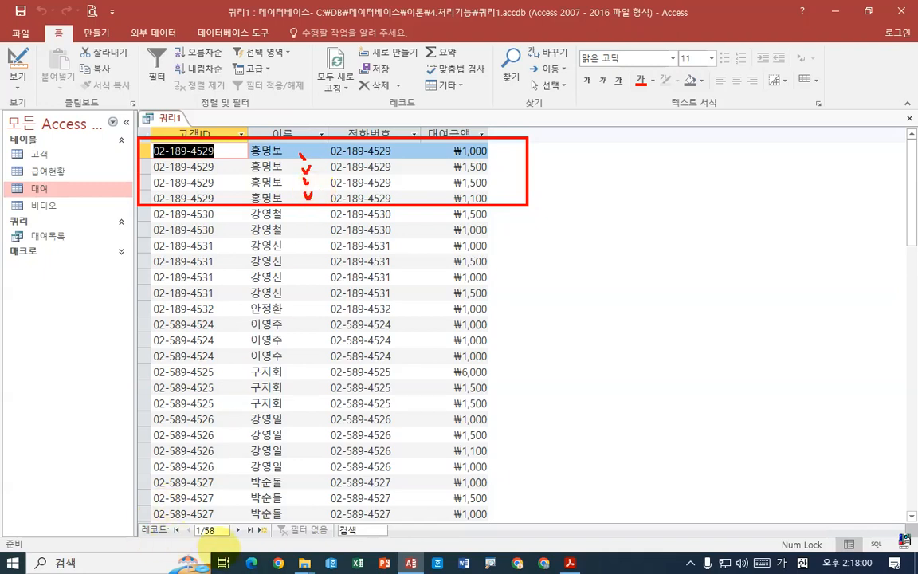
{"action": "left_click_drag", "start_coordinate": [194, 528], "coordinate": [216, 541]}
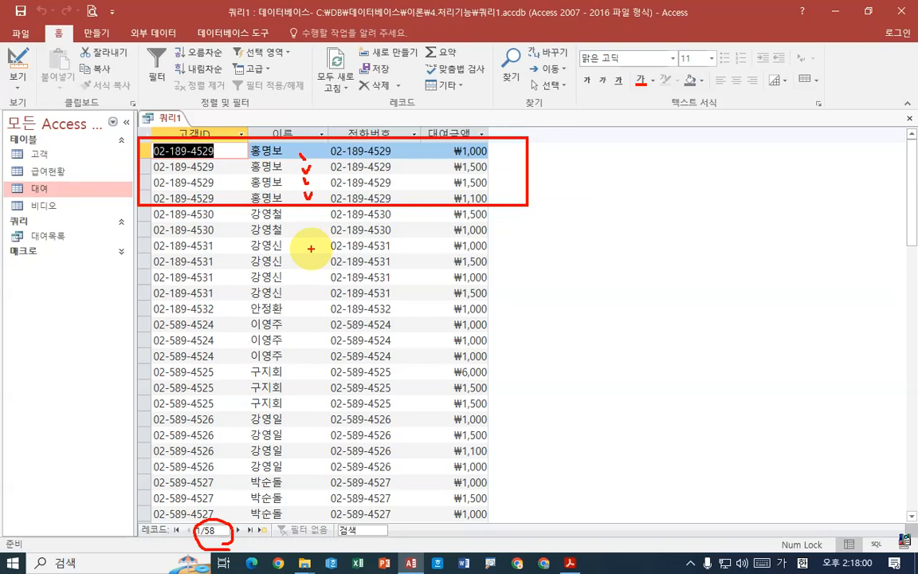
Return the query to Design View, turn on its 요약 row, and set the 전화번호 column's summary to 개수.
{"action": "right_click", "coordinate": [173, 119]}
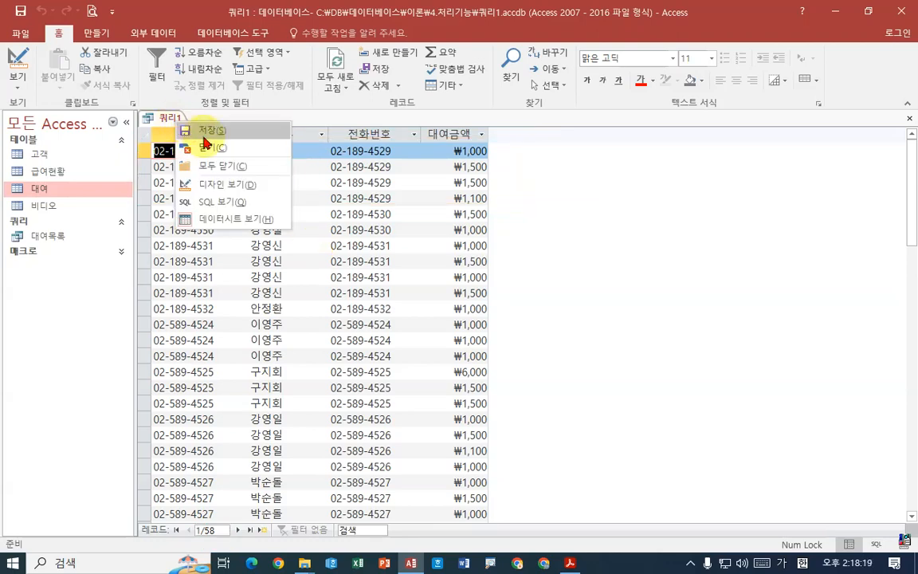
{"action": "left_click", "coordinate": [227, 184]}
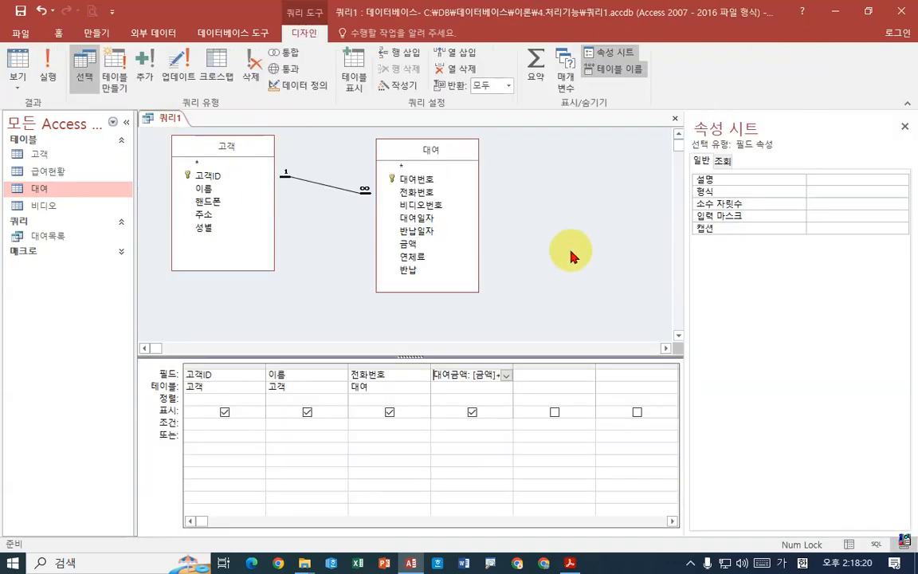
{"action": "left_click", "coordinate": [538, 80]}
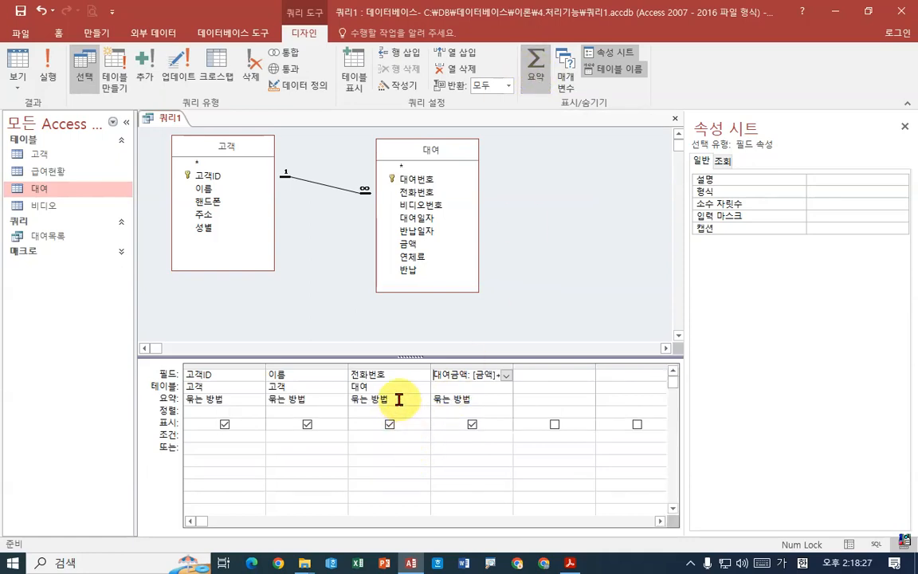
{"action": "left_click", "coordinate": [398, 400]}
{"action": "left_click", "coordinate": [423, 400]}
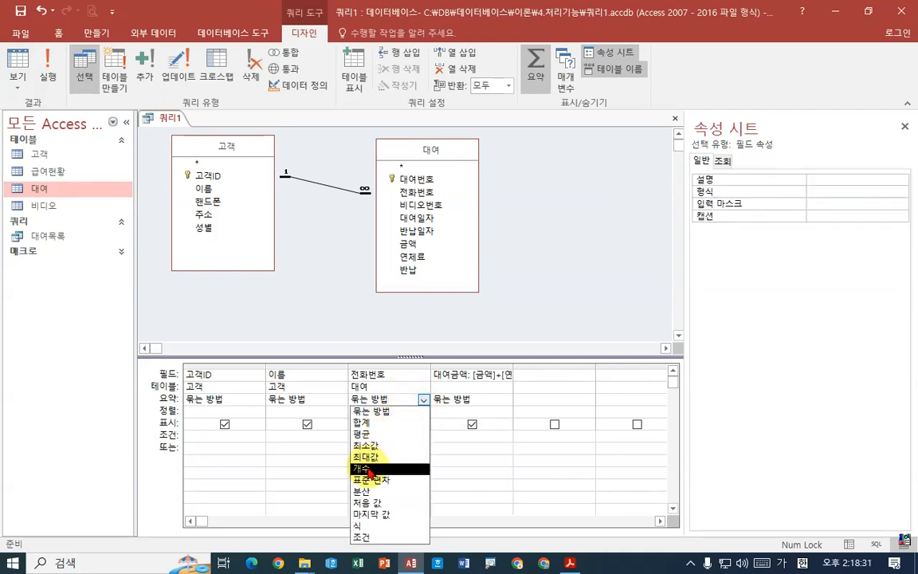
{"action": "left_click", "coordinate": [369, 470]}
Try to run the query with the 대여금액 column's summary set to 식.
{"action": "left_click", "coordinate": [451, 374]}
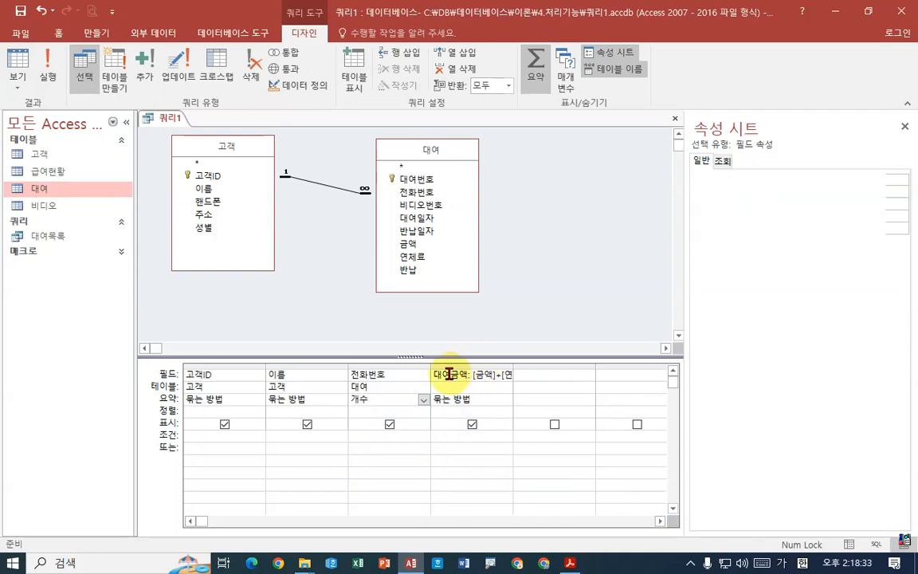
{"action": "left_click", "coordinate": [481, 401]}
{"action": "left_click", "coordinate": [506, 399]}
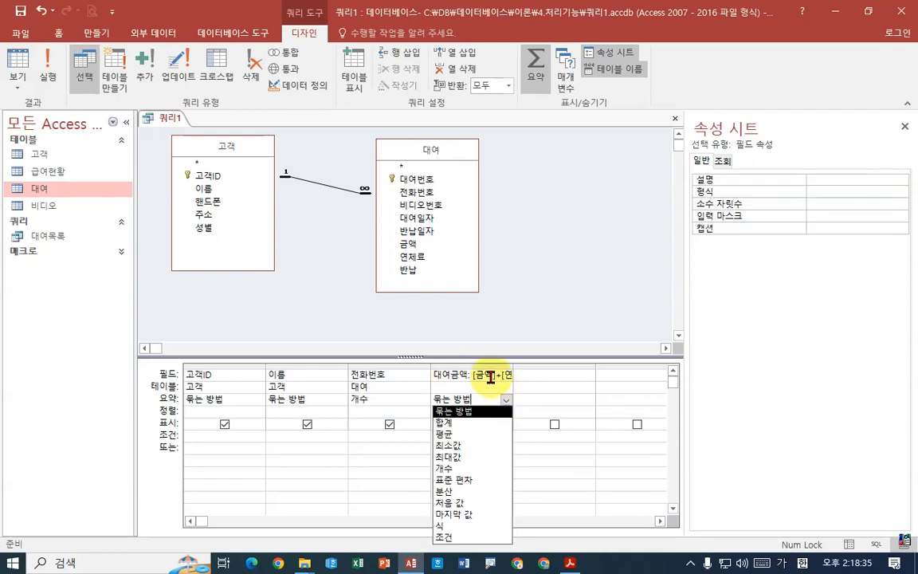
{"action": "left_click", "coordinate": [446, 526]}
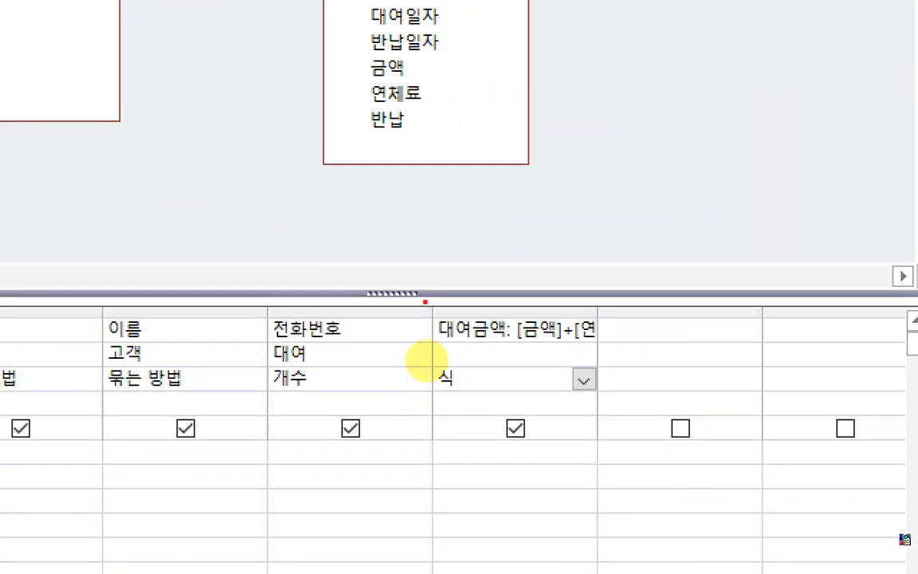
{"action": "left_click_drag", "start_coordinate": [250, 309], "coordinate": [422, 408]}
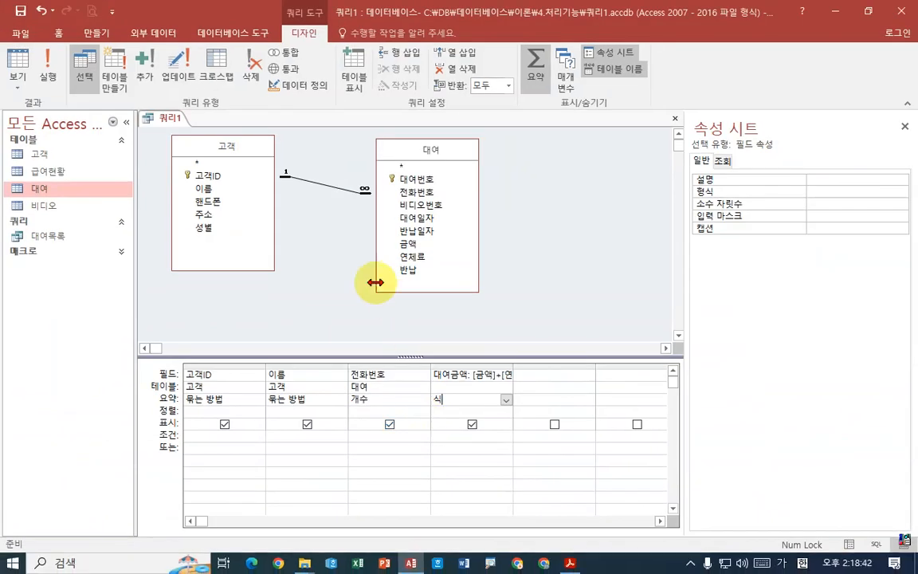
{"action": "left_click", "coordinate": [46, 72]}
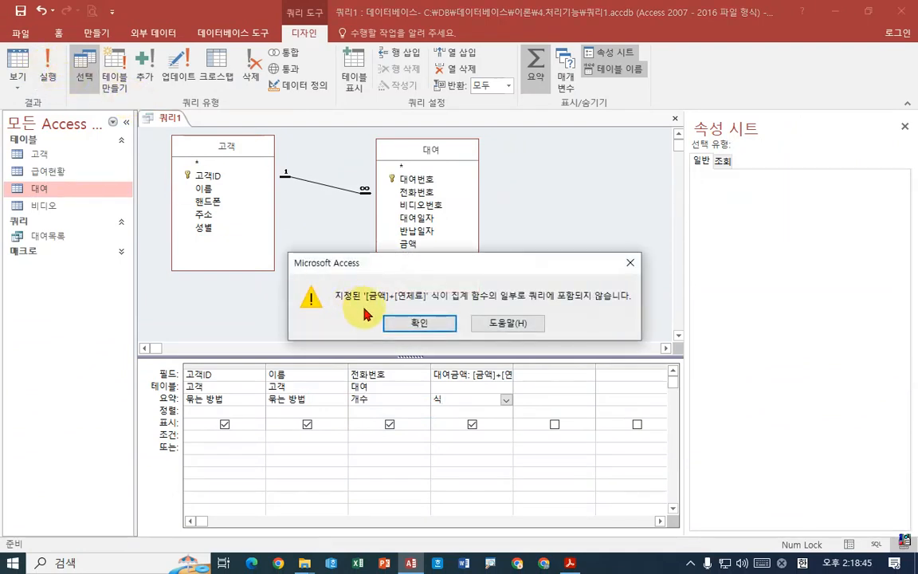
{"action": "left_click", "coordinate": [418, 322]}
Set the 대여금액 column's summary to 합계 and run the query.
{"action": "left_click", "coordinate": [505, 401]}
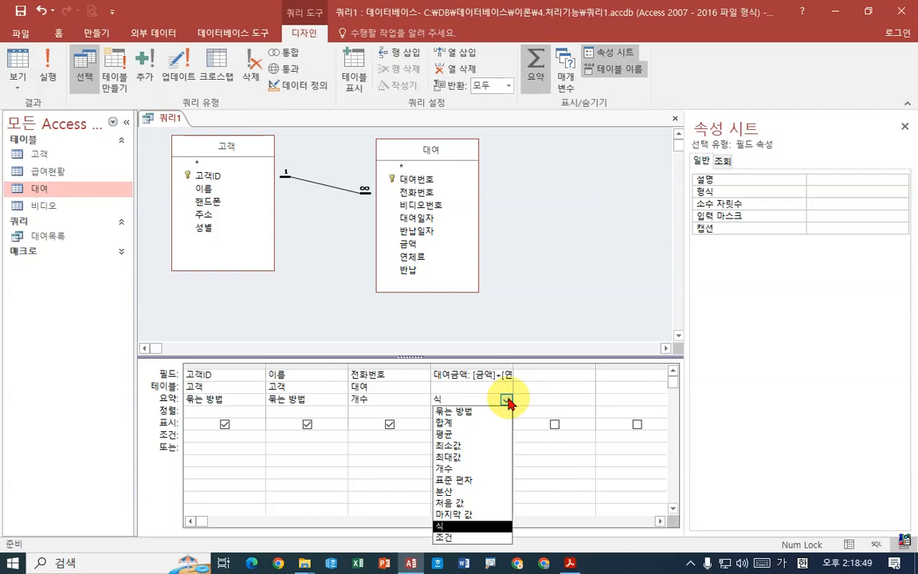
{"action": "left_click", "coordinate": [505, 401]}
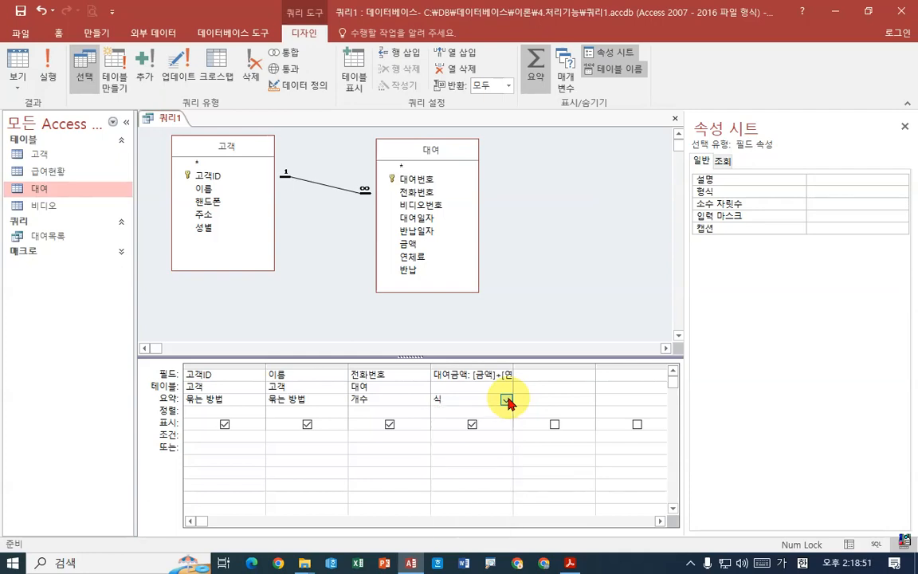
{"action": "left_click", "coordinate": [506, 400]}
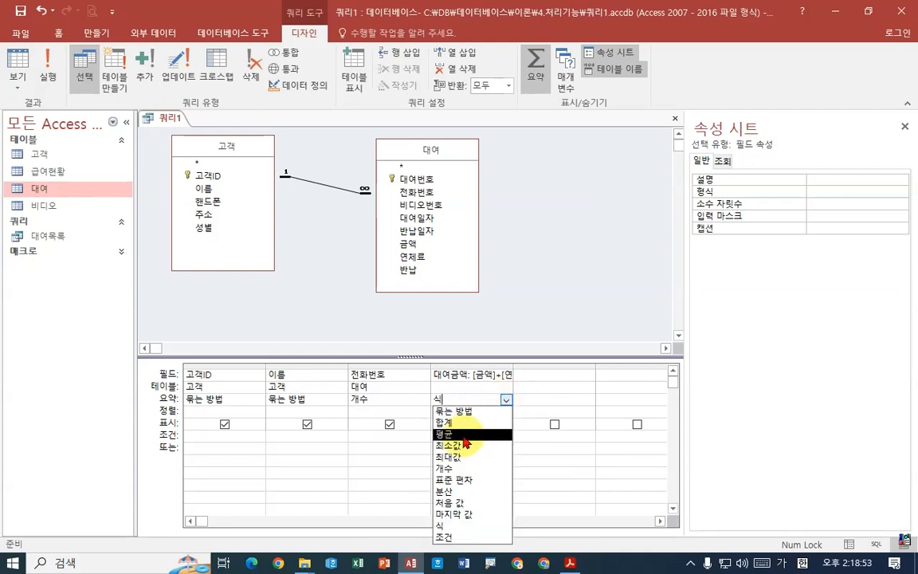
{"action": "left_click", "coordinate": [440, 422]}
{"action": "left_click", "coordinate": [46, 80]}
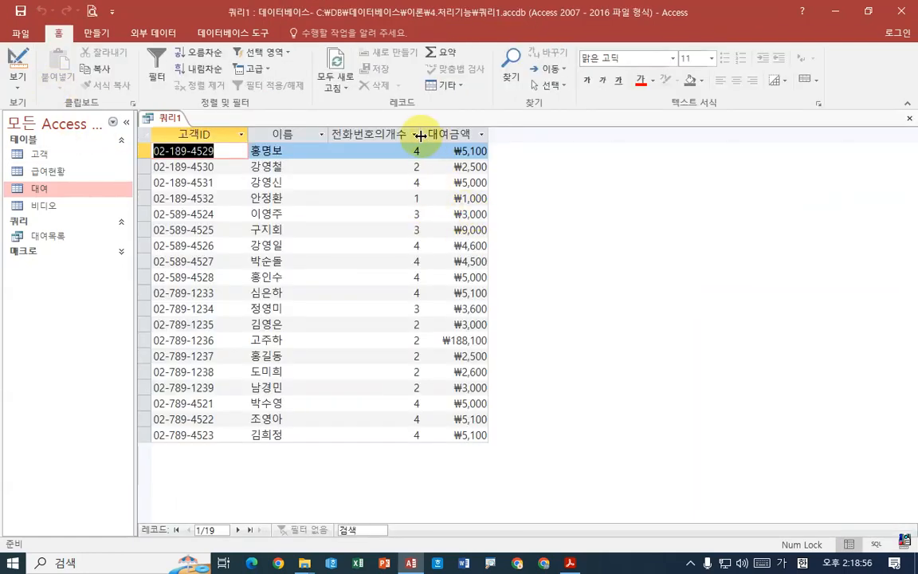
{"action": "left_click_drag", "start_coordinate": [420, 134], "coordinate": [416, 134]}
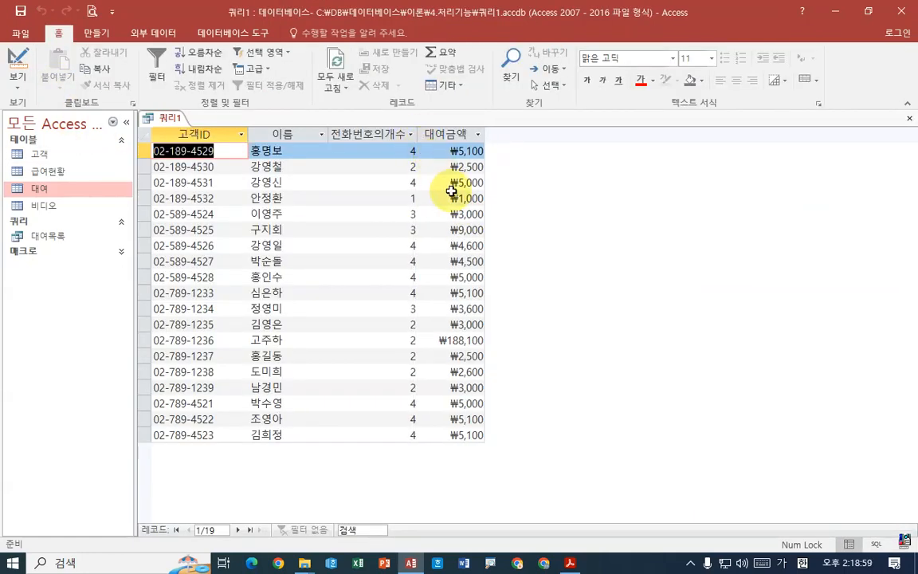
Compare the query result's rental-count column heading with the sample result in the PDF.
{"action": "left_click", "coordinate": [571, 562]}
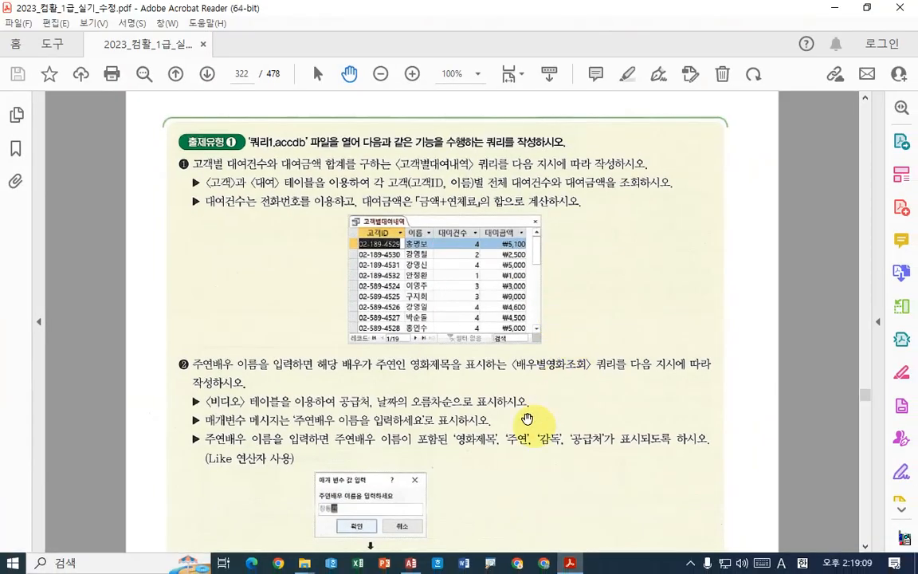
{"action": "left_click", "coordinate": [582, 567]}
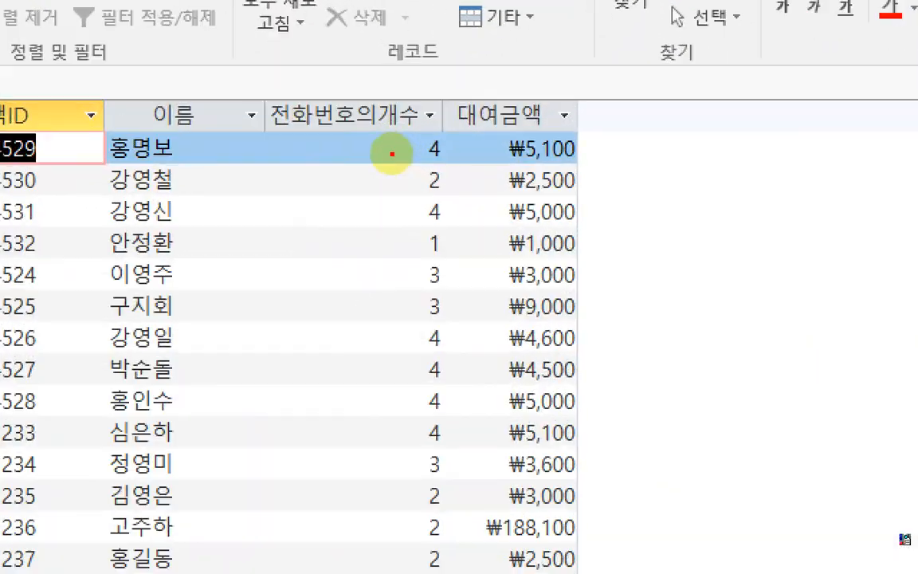
{"action": "left_click_drag", "start_coordinate": [259, 133], "coordinate": [430, 137]}
{"action": "left_click_drag", "start_coordinate": [375, 62], "coordinate": [414, 40]}
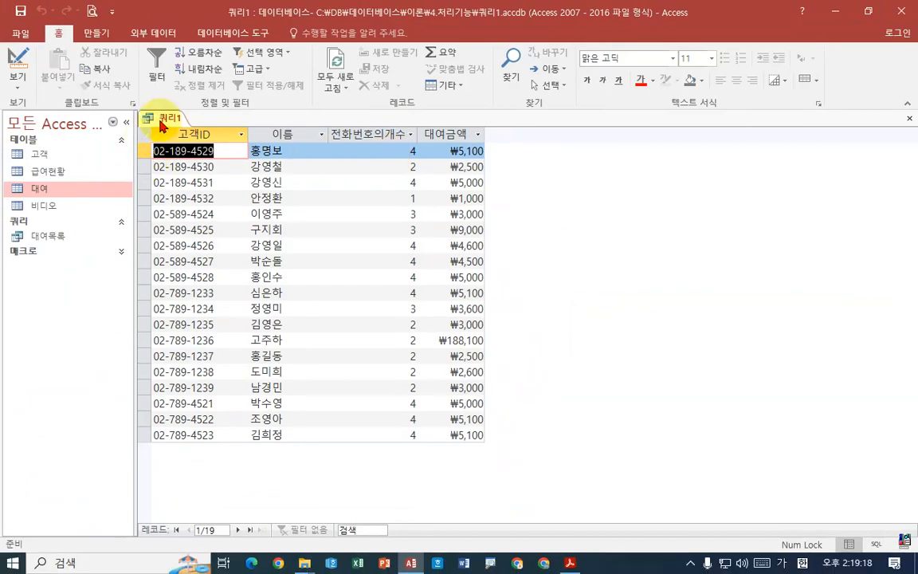
In Design View, change the 전화번호 column's expression to 대여건수:전화번호 and run the query.
{"action": "right_click", "coordinate": [162, 118]}
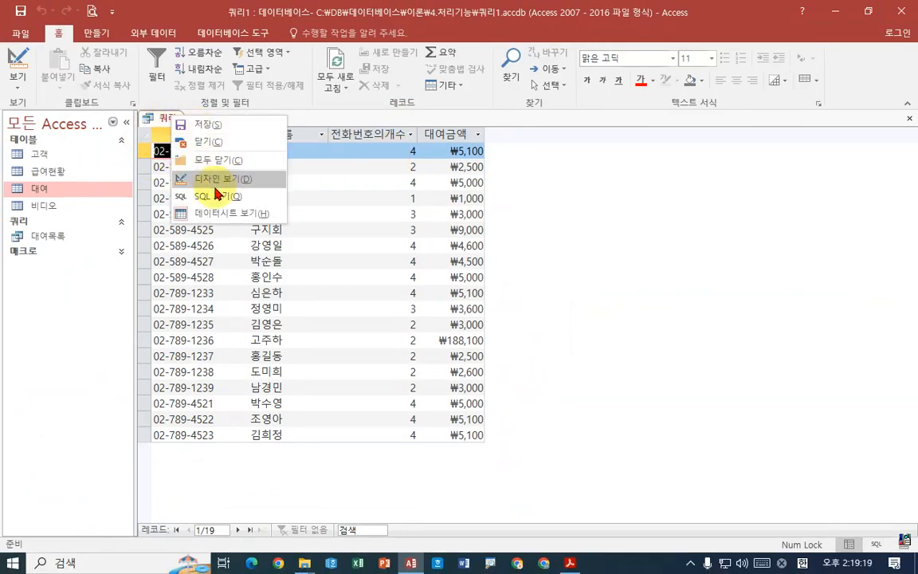
{"action": "left_click", "coordinate": [217, 191]}
{"action": "left_click", "coordinate": [383, 376]}
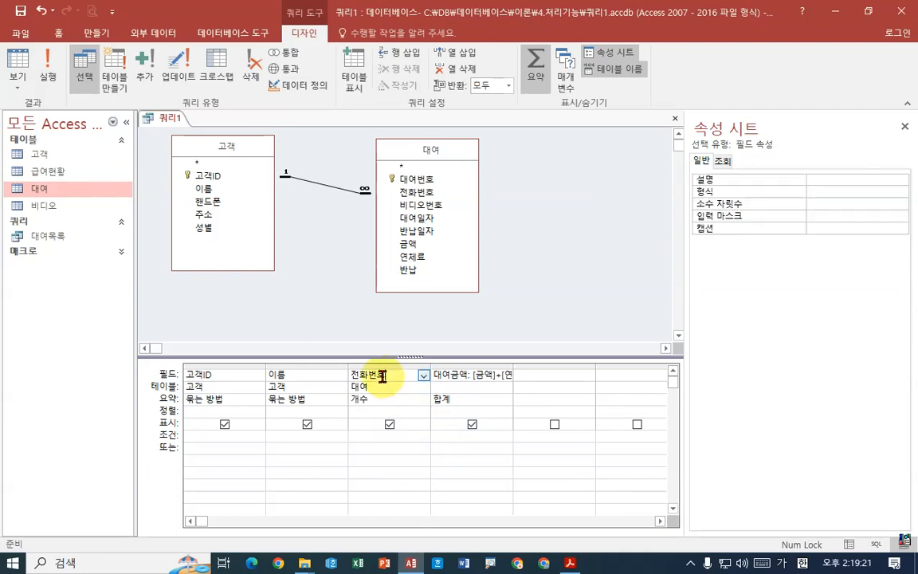
{"action": "right_click", "coordinate": [383, 376]}
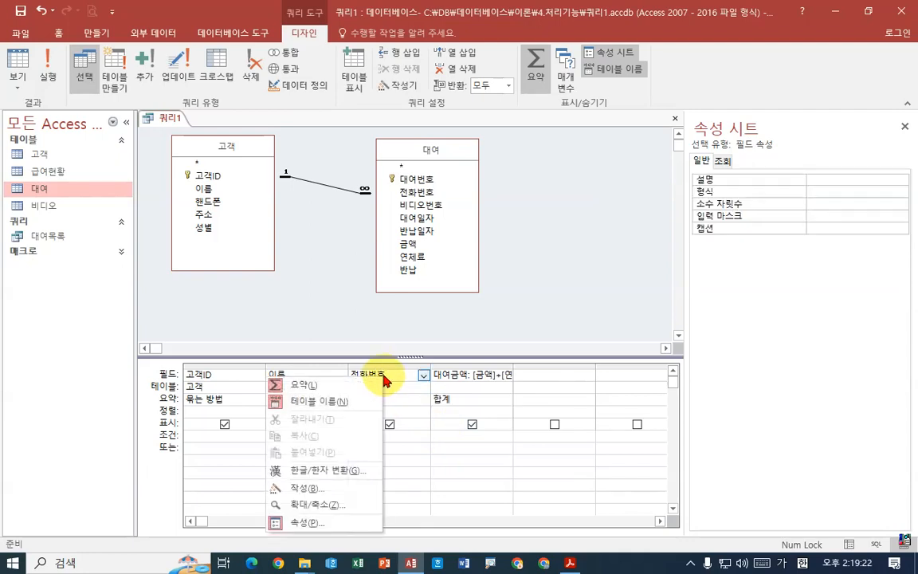
{"action": "left_click", "coordinate": [340, 495]}
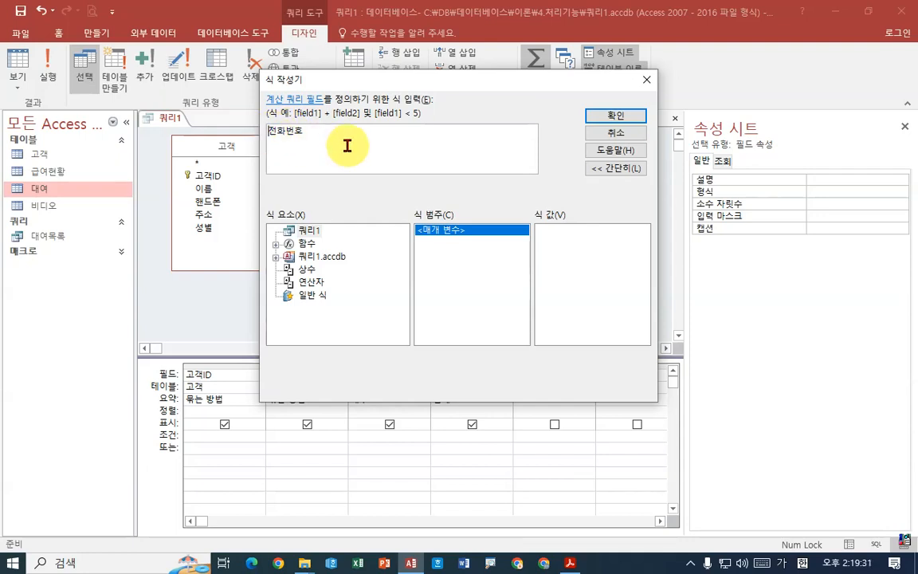
{"action": "type", "text": "대여건수"}
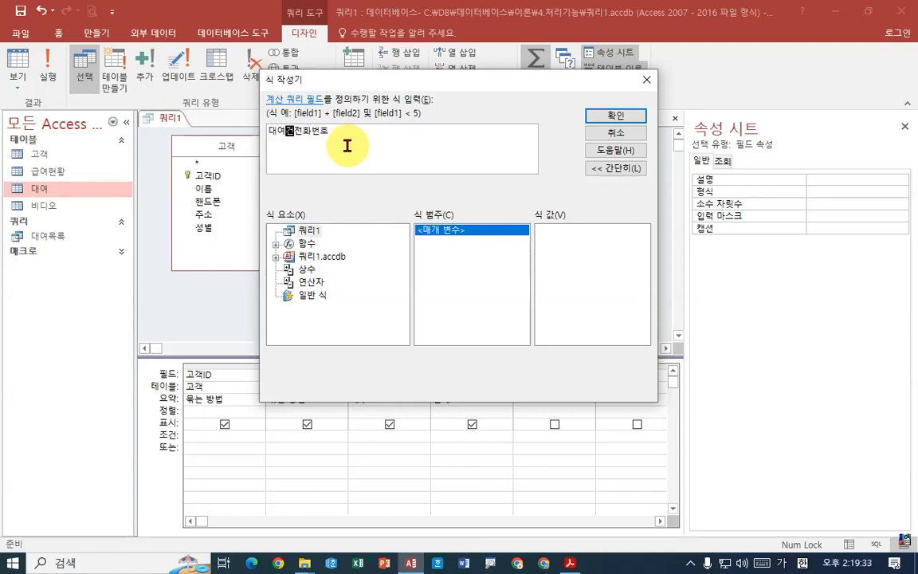
{"action": "type", "text": ":"}
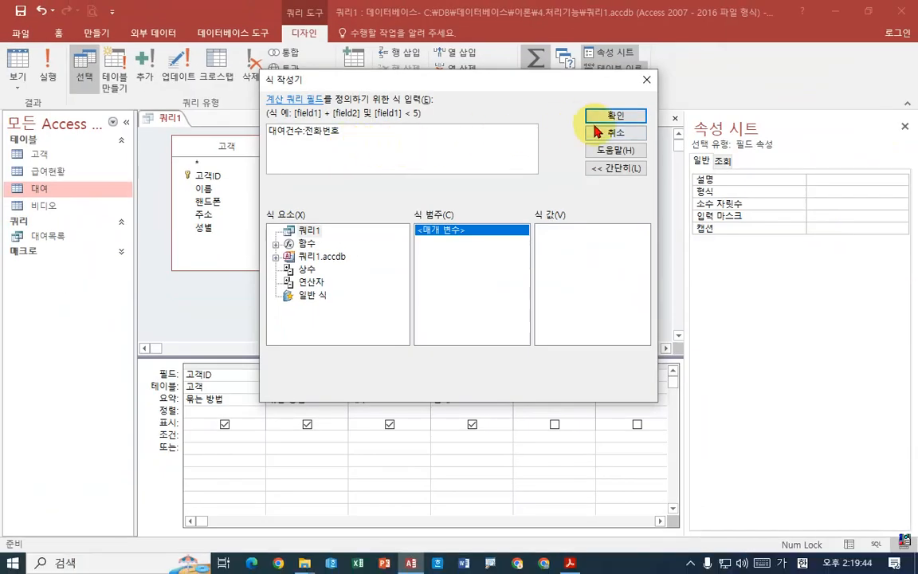
{"action": "left_click", "coordinate": [876, 84]}
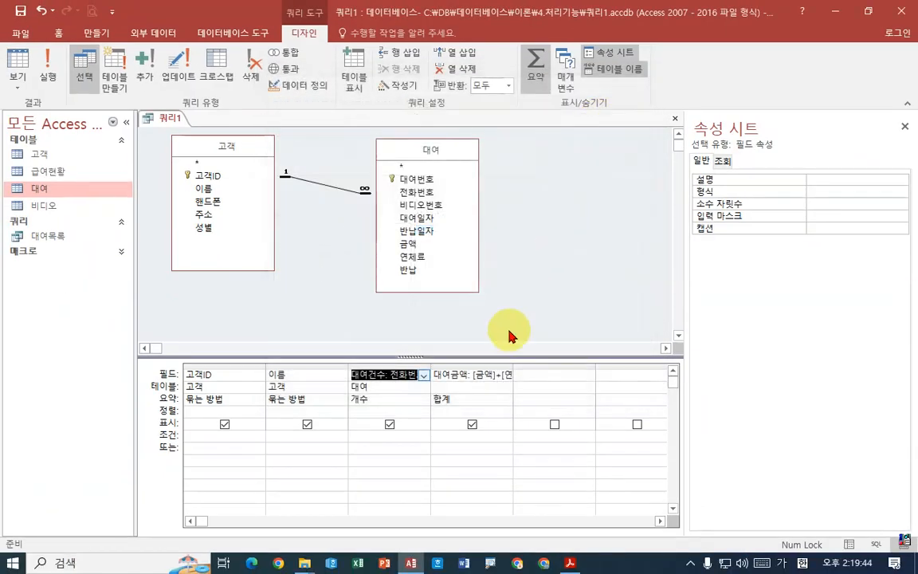
{"action": "left_click", "coordinate": [49, 80]}
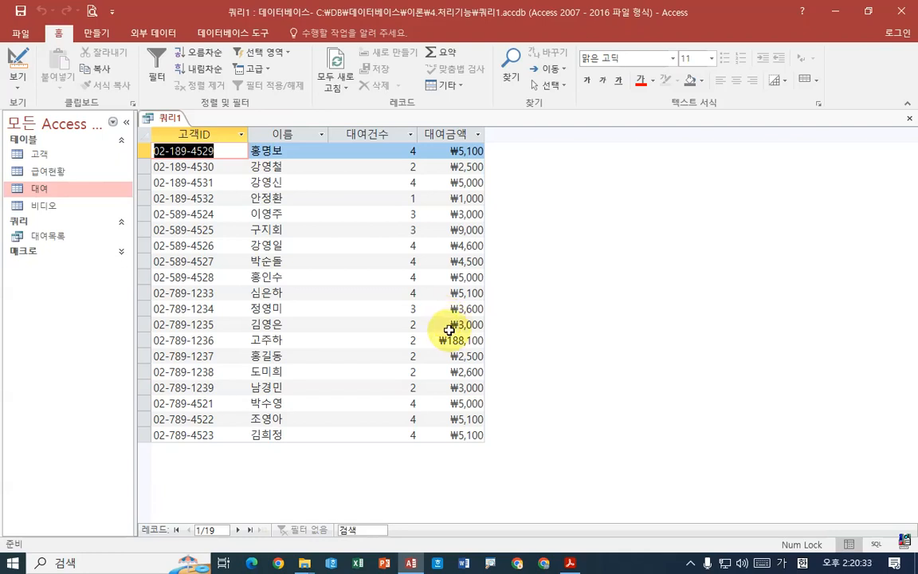
Switch to the PDF to compare the query result with the sample table and check the required query name, and return to Access.
{"action": "left_click", "coordinate": [593, 562]}
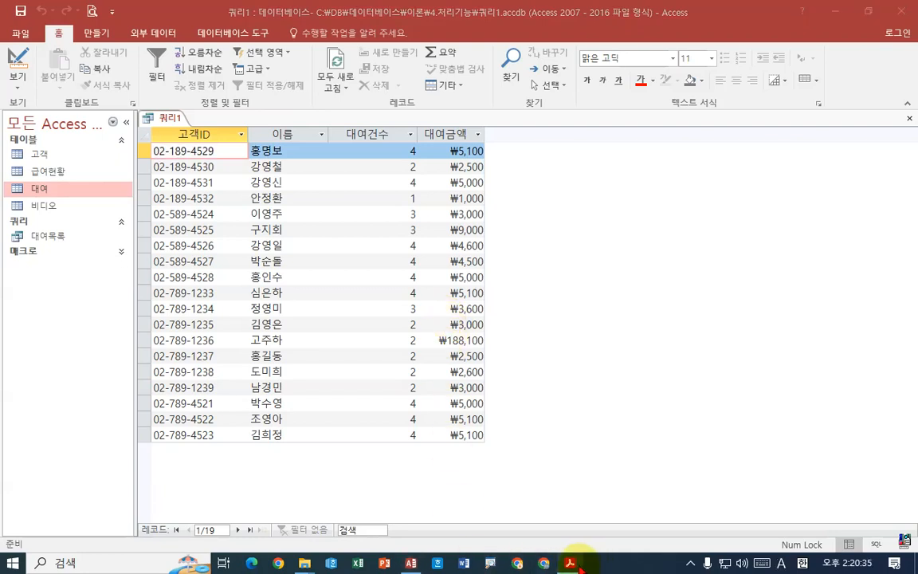
{"action": "left_click", "coordinate": [573, 564]}
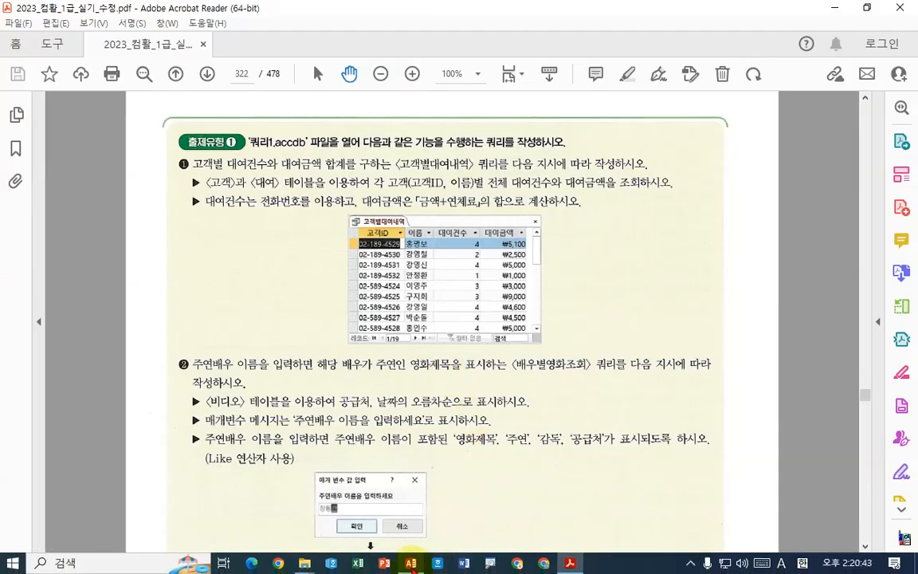
{"action": "left_click", "coordinate": [564, 563]}
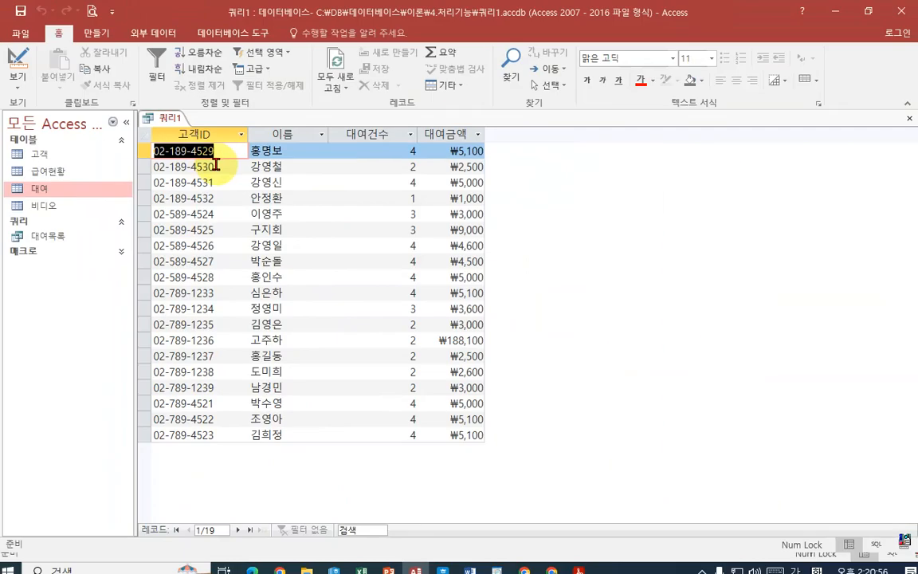
{"action": "left_click", "coordinate": [571, 564]}
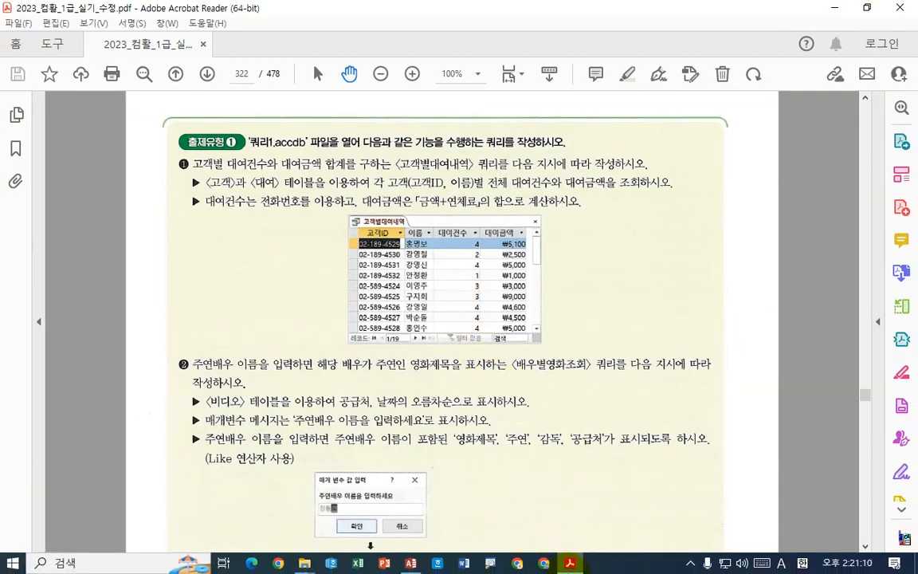
{"action": "left_click", "coordinate": [570, 563]}
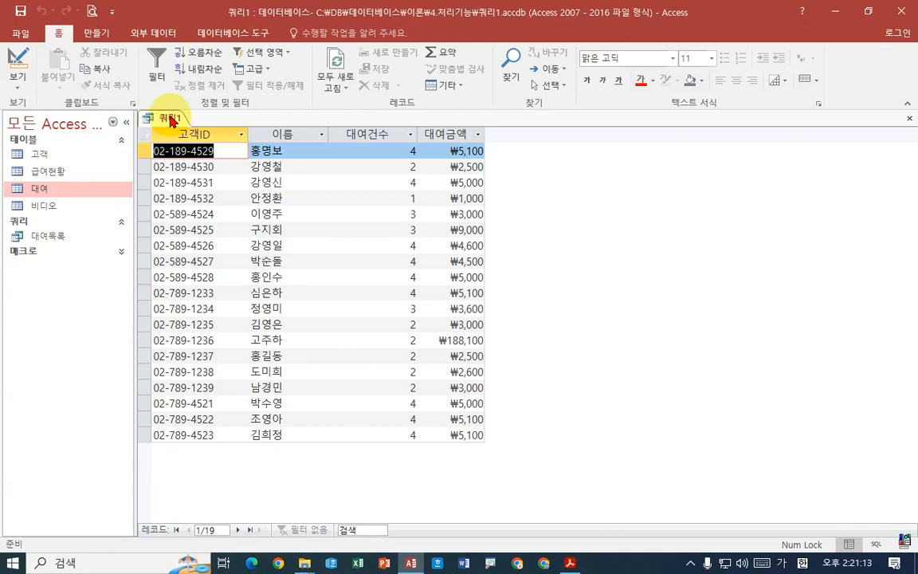
Save the query under the name 고객별대여내역.
{"action": "right_click", "coordinate": [169, 120]}
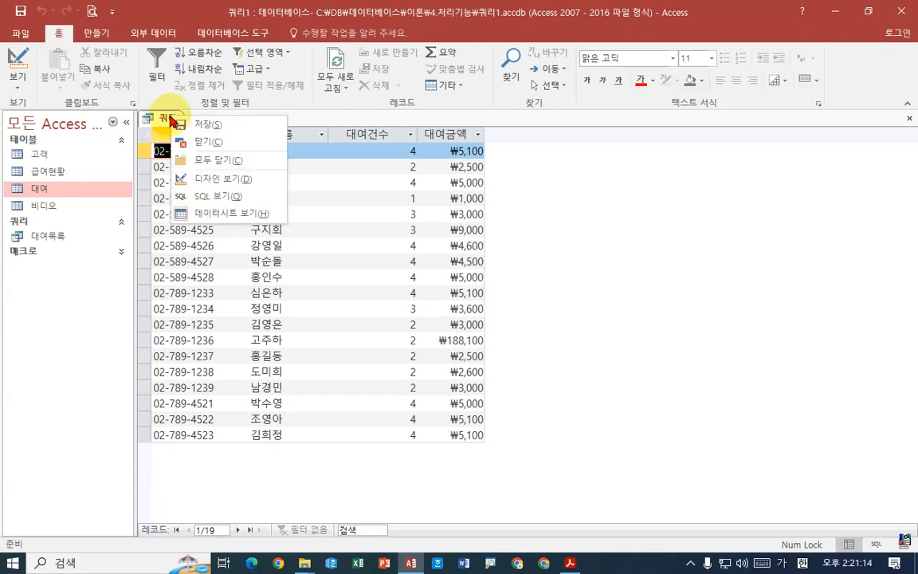
{"action": "left_click", "coordinate": [190, 124]}
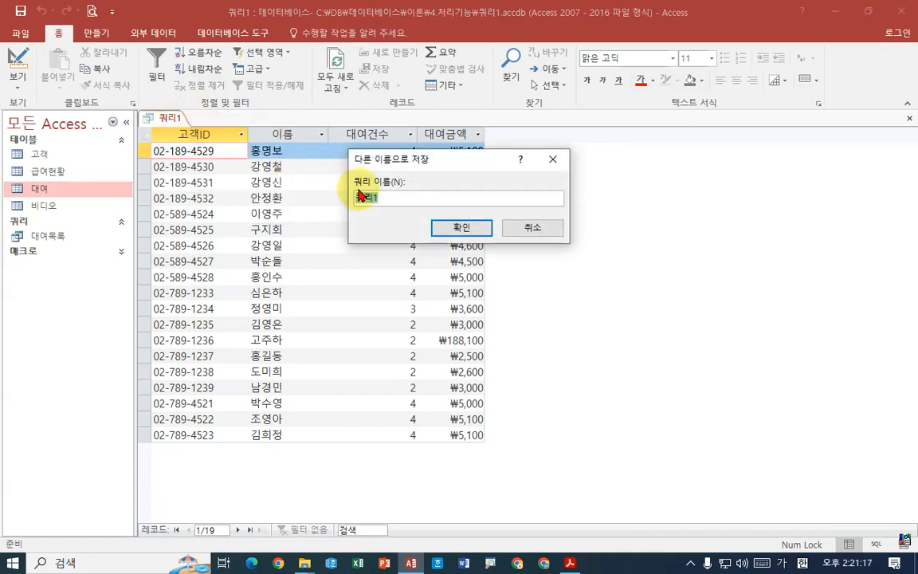
{"action": "type", "text": "고객벼"}
{"action": "type", "text": "대여"}
{"action": "type", "text": "내역"}
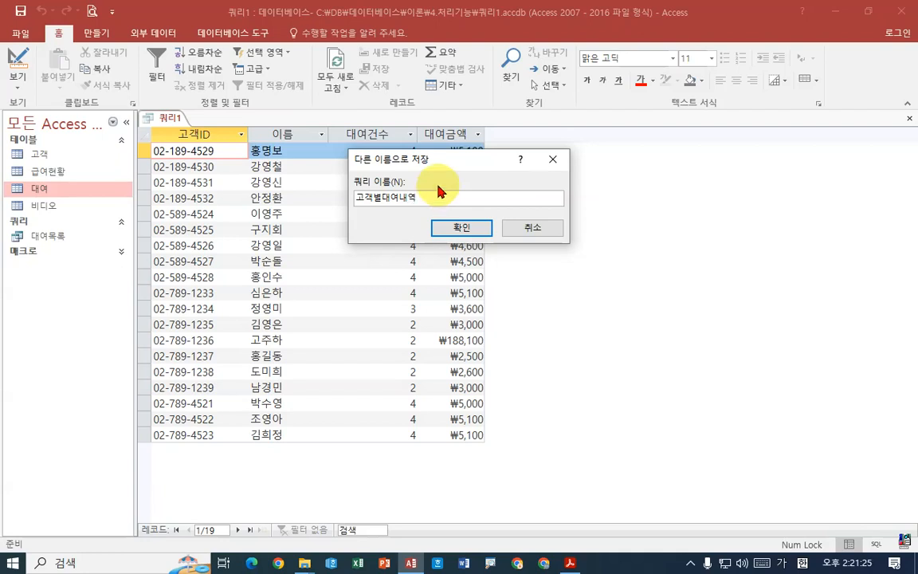
{"action": "left_click", "coordinate": [459, 230]}
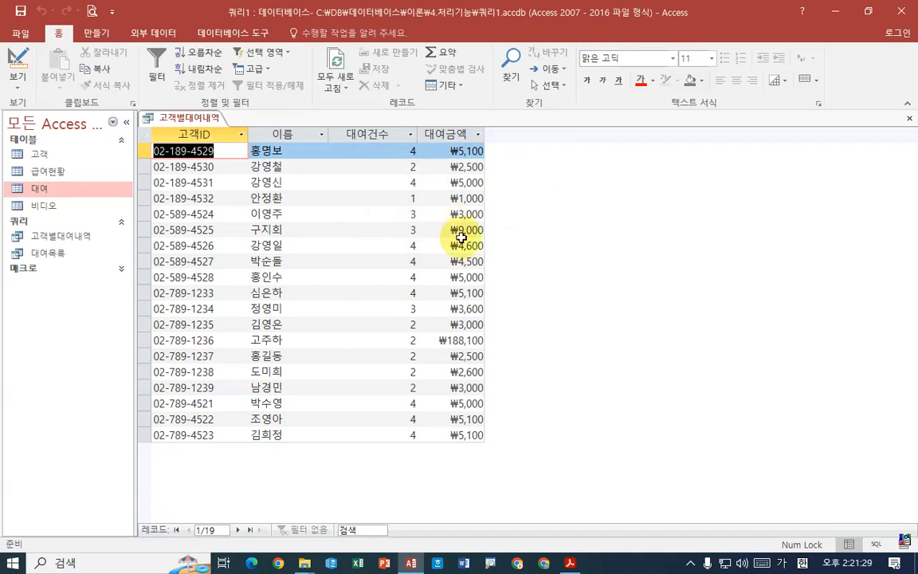
Switch to the PDF and review the requirements for the query name, the 전화번호-based 대여건수 and the 금액+연체료 대여금액.
{"action": "left_click", "coordinate": [570, 563]}
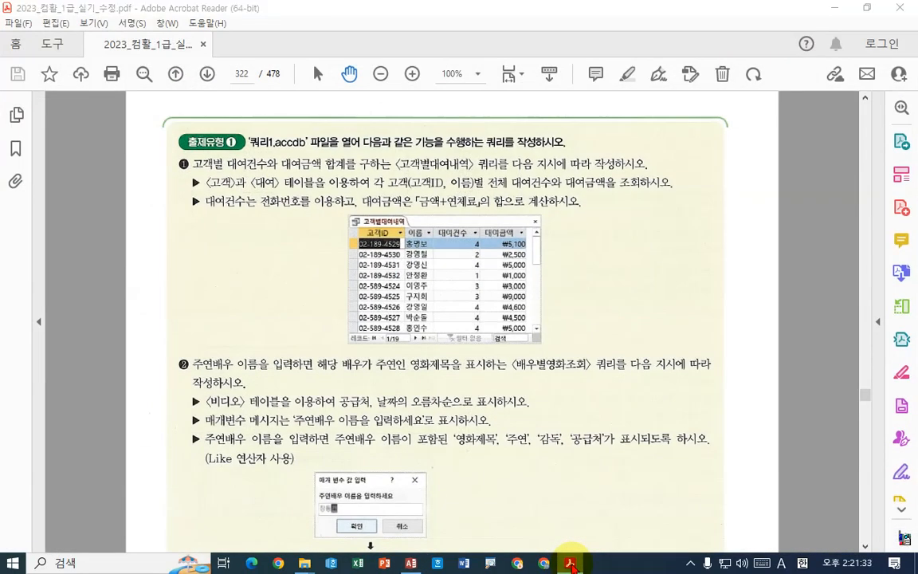
{"action": "right_click", "coordinate": [569, 563]}
{"action": "left_click", "coordinate": [366, 382]}
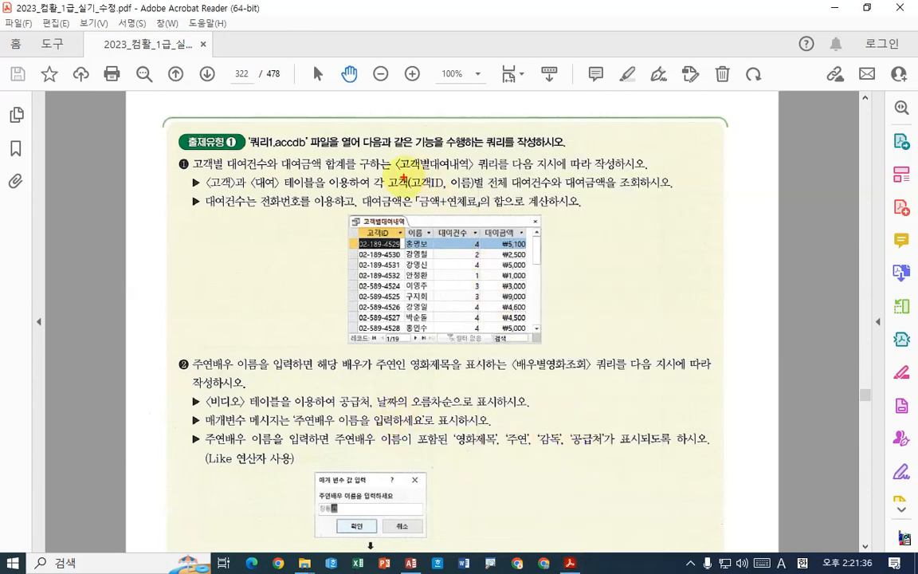
{"action": "left_click_drag", "start_coordinate": [396, 171], "coordinate": [495, 169]}
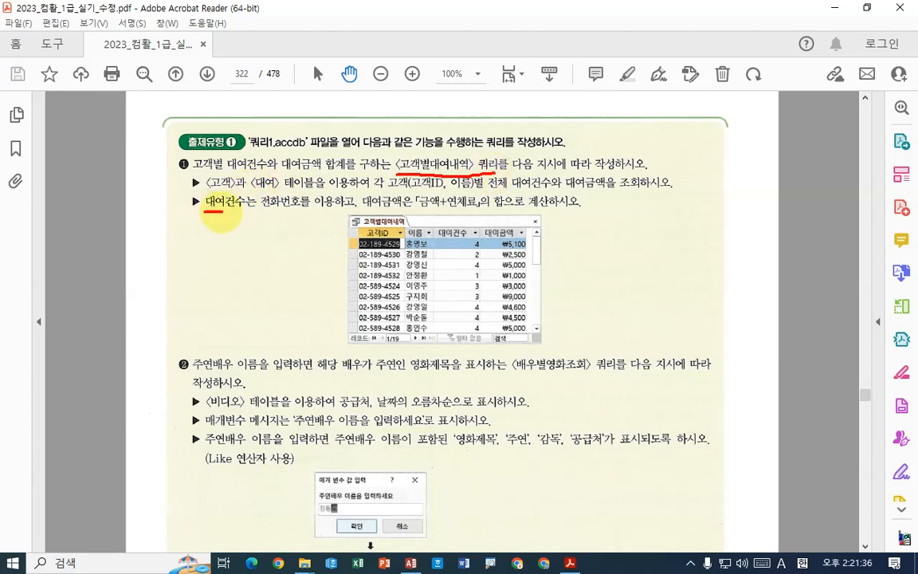
{"action": "left_click_drag", "start_coordinate": [205, 211], "coordinate": [300, 214]}
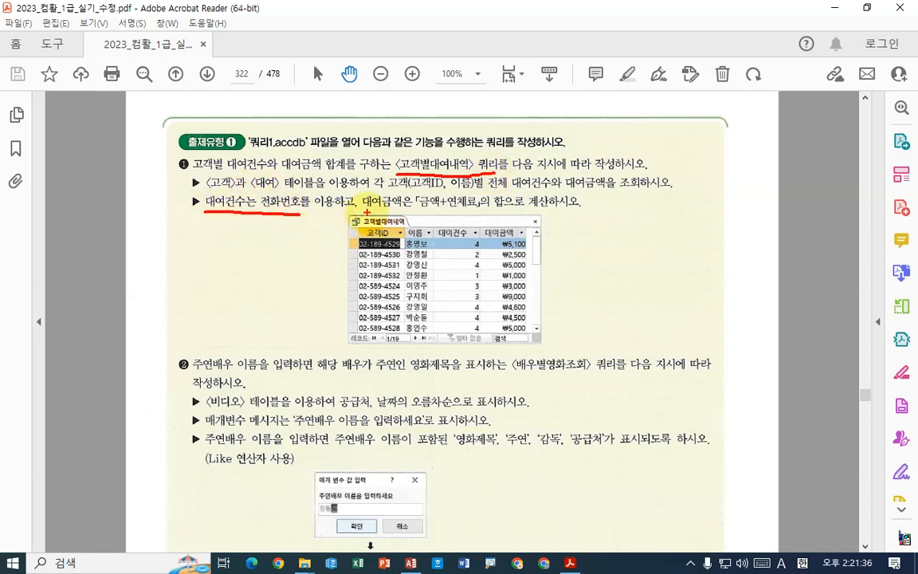
{"action": "mouse_move", "coordinate": [365, 213]}
{"action": "left_mouse_down"}
{"action": "mouse_move", "coordinate": [476, 212]}
{"action": "mouse_move", "coordinate": [558, 188]}
{"action": "left_mouse_up"}
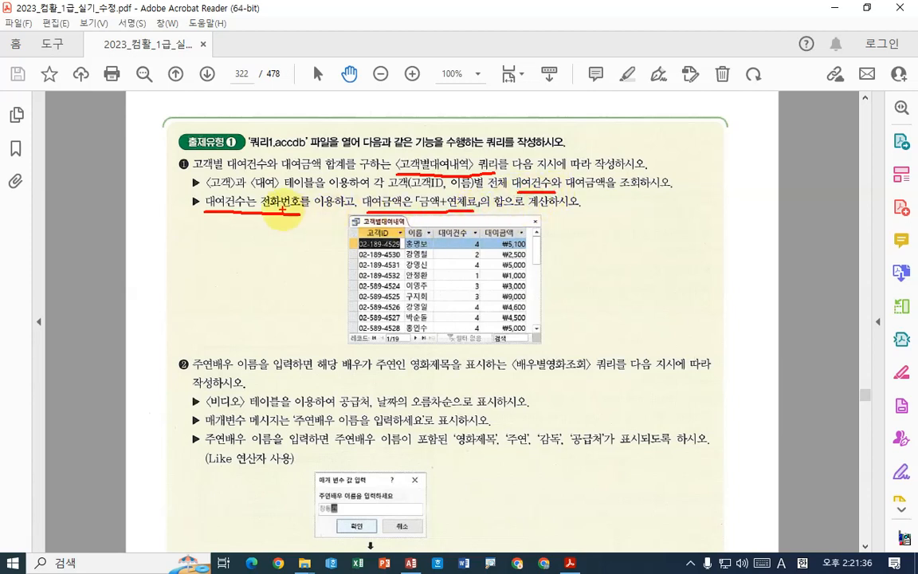
{"action": "mouse_move", "coordinate": [464, 243]}
{"action": "left_mouse_down"}
{"action": "mouse_move", "coordinate": [437, 237]}
{"action": "mouse_move", "coordinate": [471, 242]}
{"action": "mouse_move", "coordinate": [455, 248]}
{"action": "left_mouse_up"}
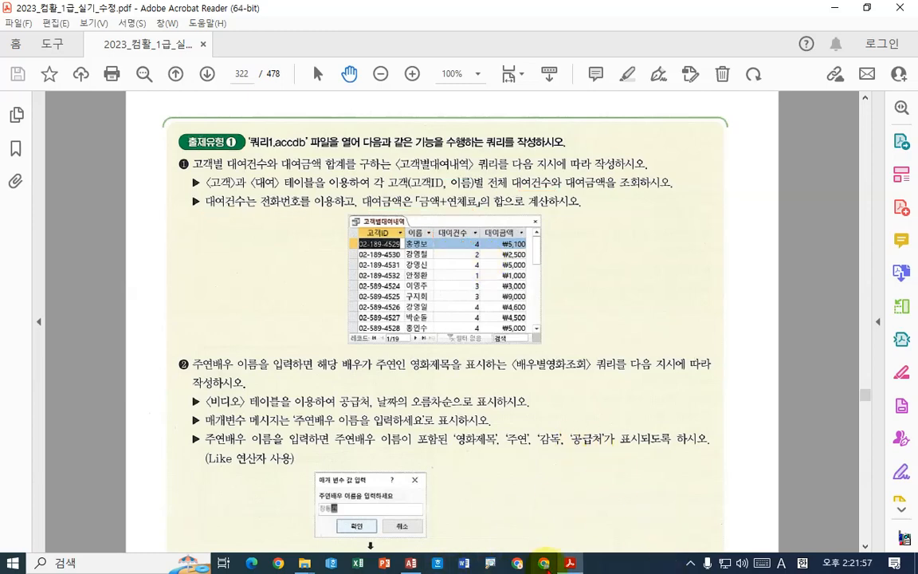
Switch back to Access, return the 고객별대여내역 query to Design View and widen the 대여건수 column to fit its full expression.
{"action": "left_click", "coordinate": [569, 563]}
{"action": "left_click", "coordinate": [199, 134]}
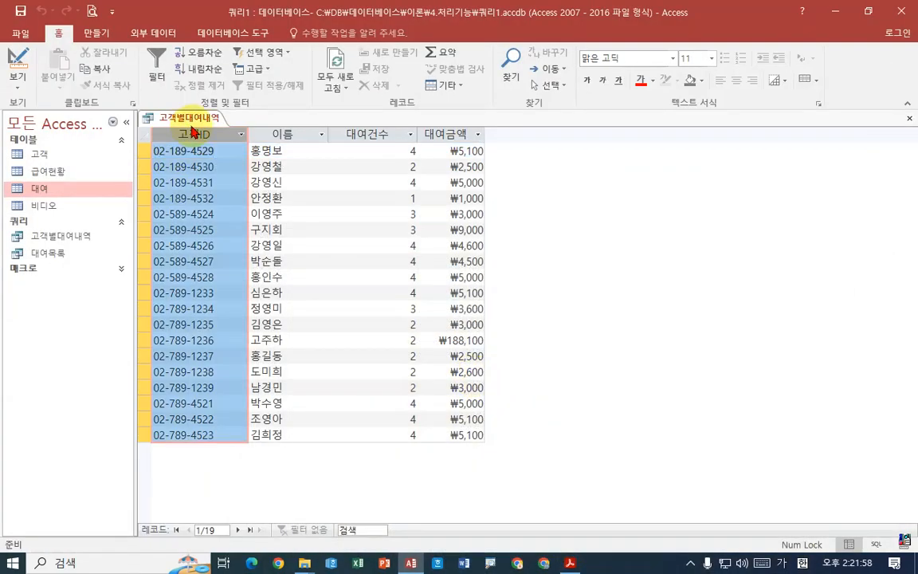
{"action": "right_click", "coordinate": [204, 128]}
{"action": "left_click", "coordinate": [215, 181]}
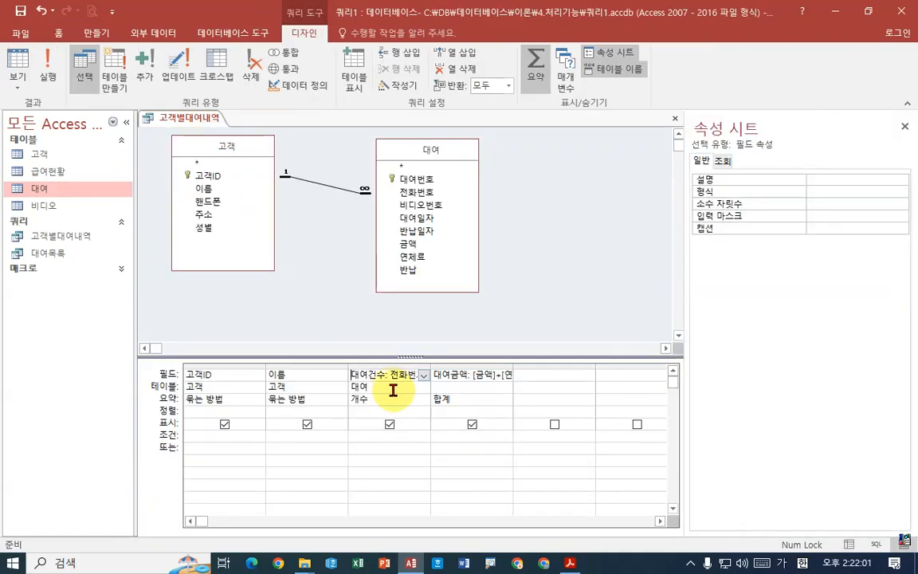
{"action": "left_click_drag", "start_coordinate": [429, 365], "coordinate": [466, 365]}
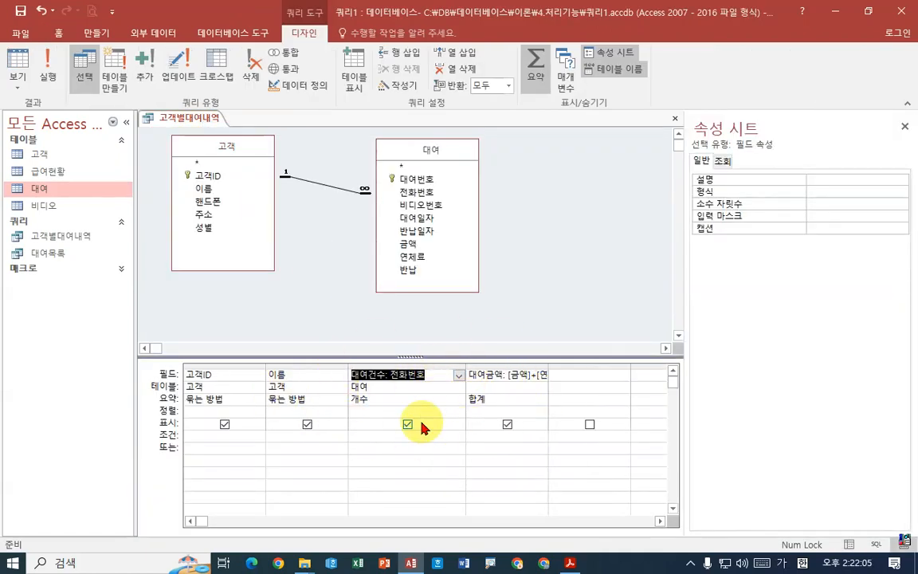
Show the 고객별대여내역 query in SQL View and examine the SELECT clause's 고객ID, 이름, 대여건수 and 대여금액 expressions.
{"action": "left_click", "coordinate": [16, 80]}
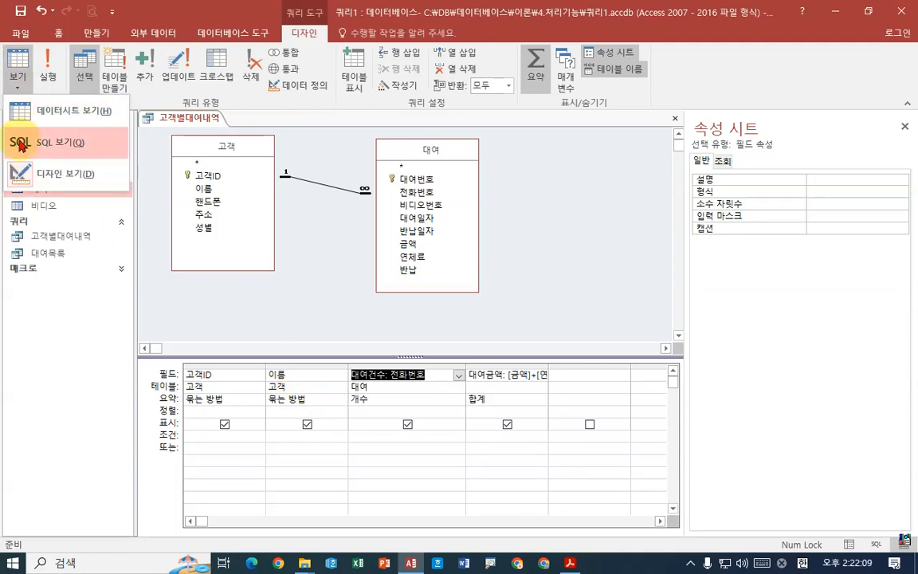
{"action": "left_click", "coordinate": [19, 144]}
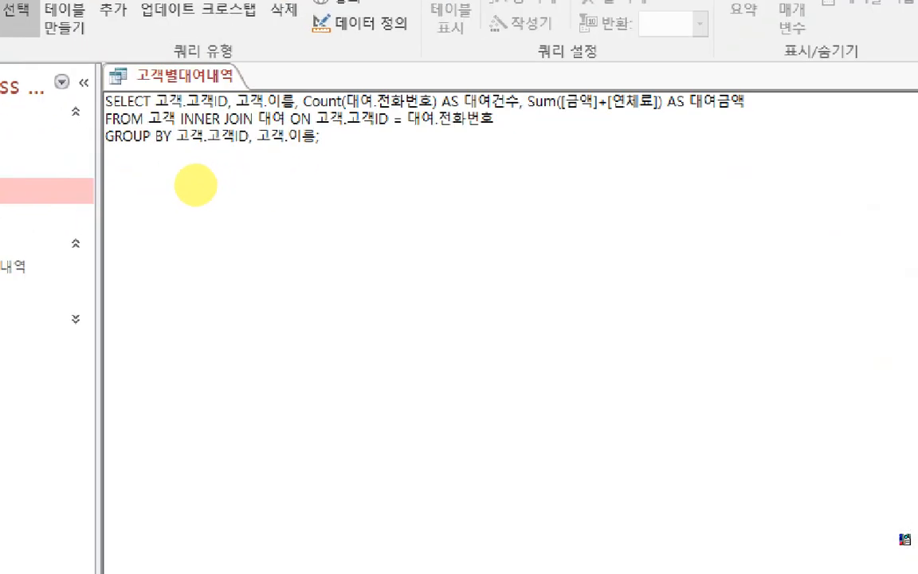
{"action": "left_click_drag", "start_coordinate": [40, 169], "coordinate": [668, 166]}
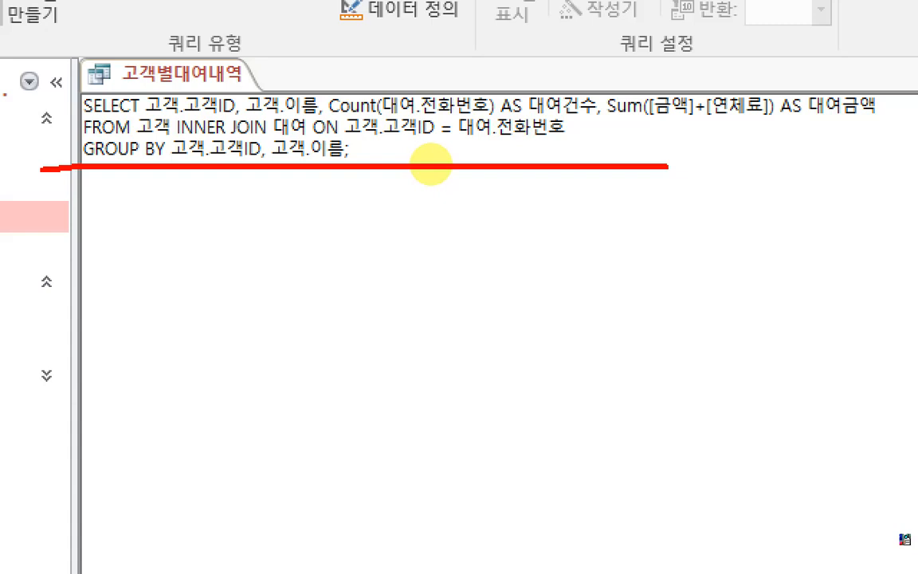
{"action": "left_click_drag", "start_coordinate": [203, 70], "coordinate": [226, 56]}
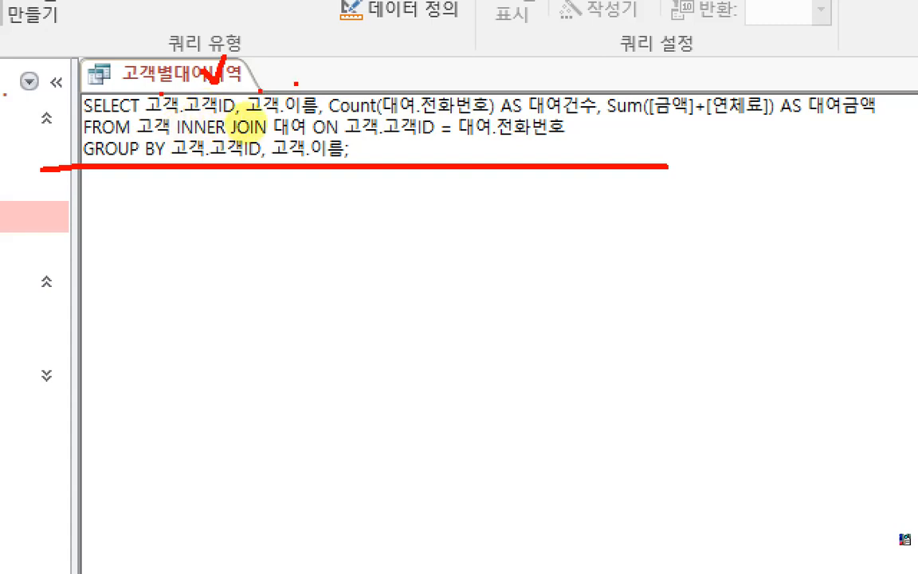
{"action": "left_click_drag", "start_coordinate": [293, 78], "coordinate": [314, 60]}
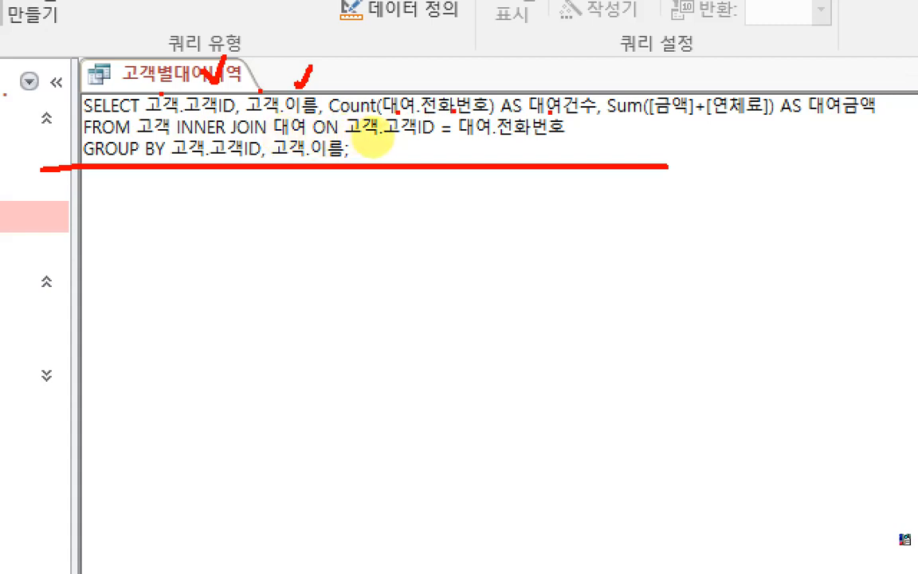
{"action": "left_click", "coordinate": [556, 112]}
{"action": "left_click", "coordinate": [580, 76]}
{"action": "left_click_drag", "start_coordinate": [565, 63], "coordinate": [583, 50]}
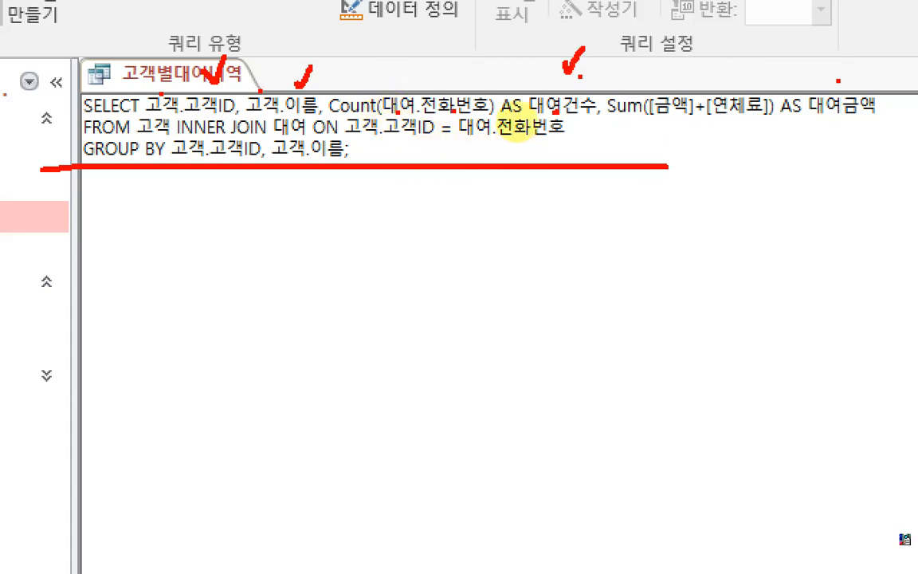
{"action": "left_click_drag", "start_coordinate": [837, 75], "coordinate": [854, 60]}
{"action": "left_click_drag", "start_coordinate": [620, 120], "coordinate": [745, 118]}
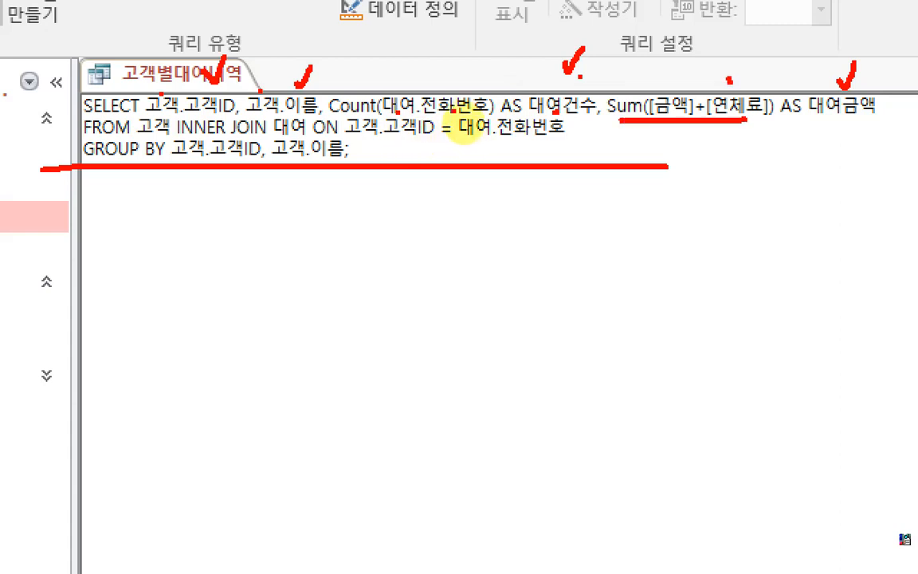
{"action": "left_click_drag", "start_coordinate": [727, 76], "coordinate": [743, 67]}
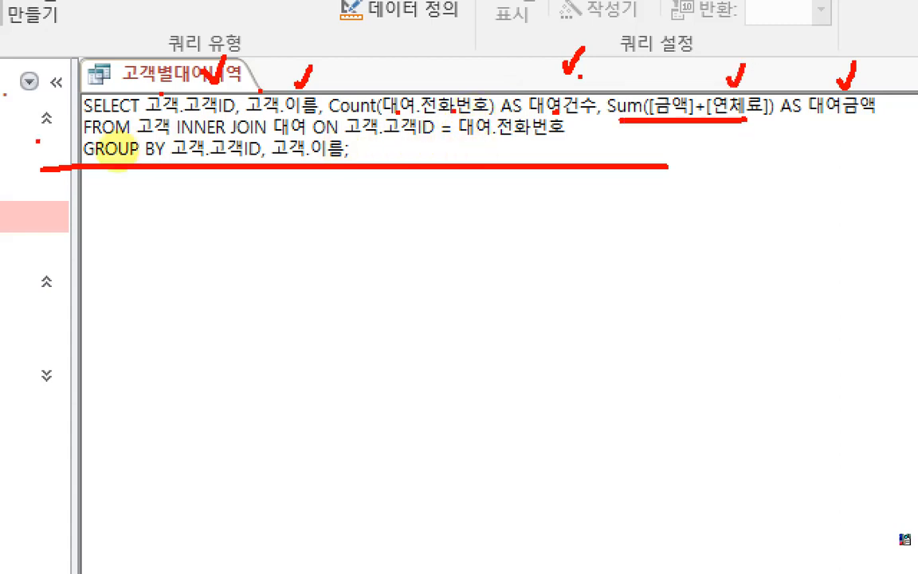
Examine how the FROM clause inner-joins 고객 and 대여 on 고객ID and 전화번호.
{"action": "left_click_drag", "start_coordinate": [137, 136], "coordinate": [307, 135]}
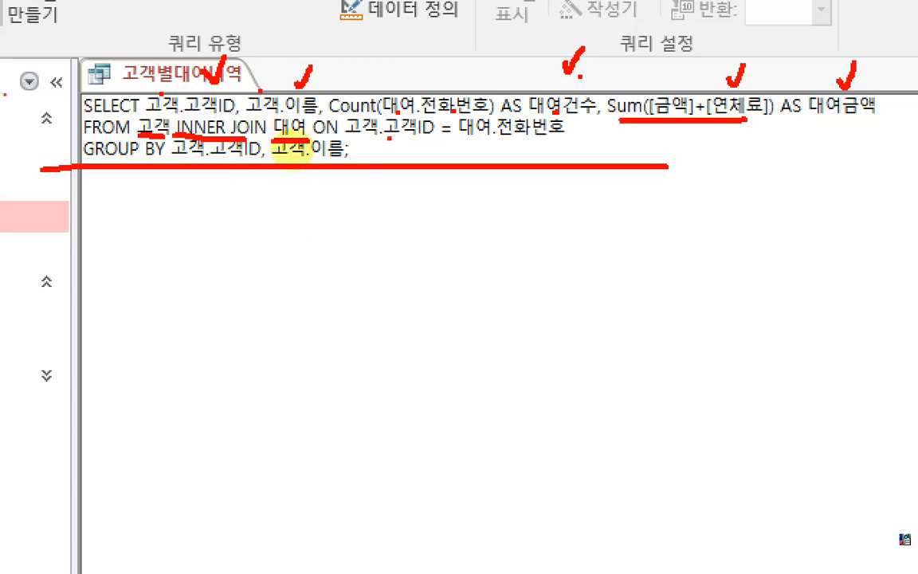
{"action": "left_click_drag", "start_coordinate": [386, 137], "coordinate": [420, 137]}
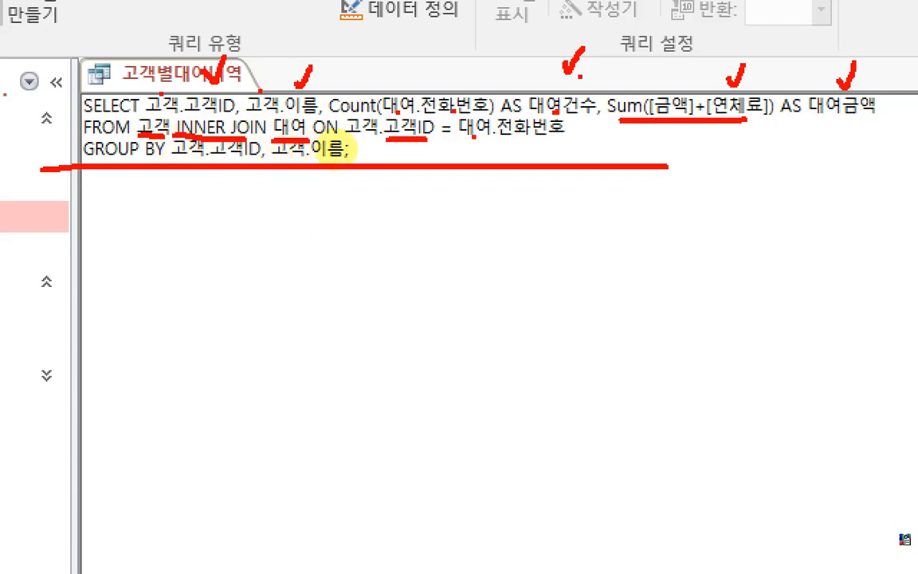
{"action": "left_click_drag", "start_coordinate": [498, 139], "coordinate": [549, 138]}
{"action": "mouse_move", "coordinate": [407, 142]}
{"action": "left_mouse_down"}
{"action": "mouse_move", "coordinate": [408, 155]}
{"action": "mouse_move", "coordinate": [527, 145]}
{"action": "left_mouse_up"}
{"action": "left_click", "coordinate": [301, 208]}
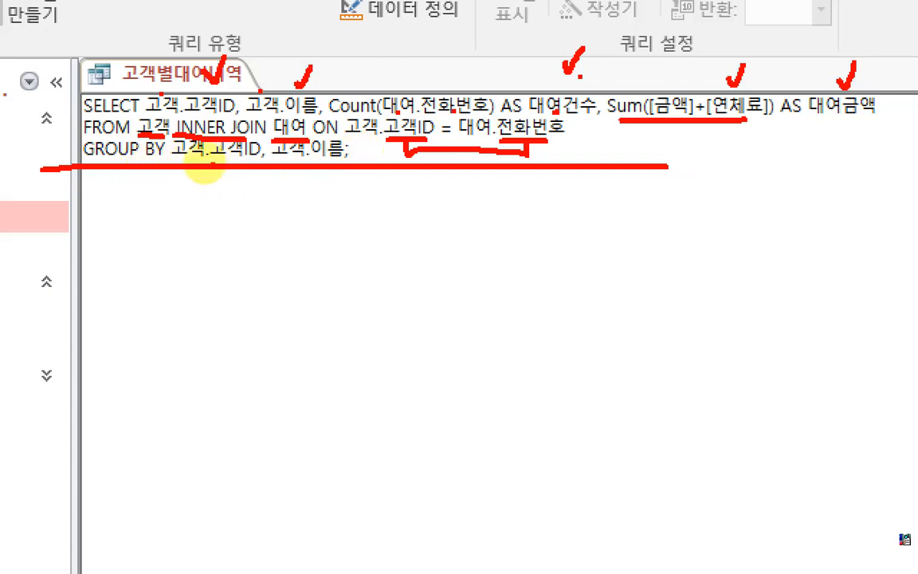
Examine the GROUP BY clause's 고객ID and 이름 fields and consider the ASC and DESC sort keywords.
{"action": "left_click_drag", "start_coordinate": [213, 163], "coordinate": [335, 167]}
{"action": "left_click_drag", "start_coordinate": [236, 219], "coordinate": [230, 238]}
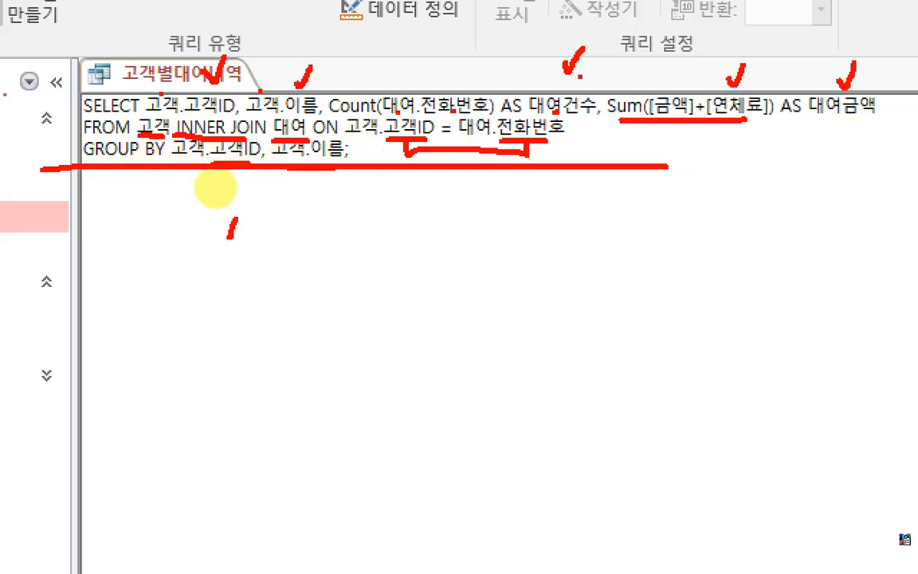
{"action": "mouse_move", "coordinate": [240, 197]}
{"action": "left_mouse_down"}
{"action": "mouse_move", "coordinate": [255, 236]}
{"action": "mouse_move", "coordinate": [254, 220]}
{"action": "left_mouse_up"}
{"action": "left_click_drag", "start_coordinate": [289, 203], "coordinate": [261, 233]}
{"action": "left_click_drag", "start_coordinate": [332, 202], "coordinate": [361, 249]}
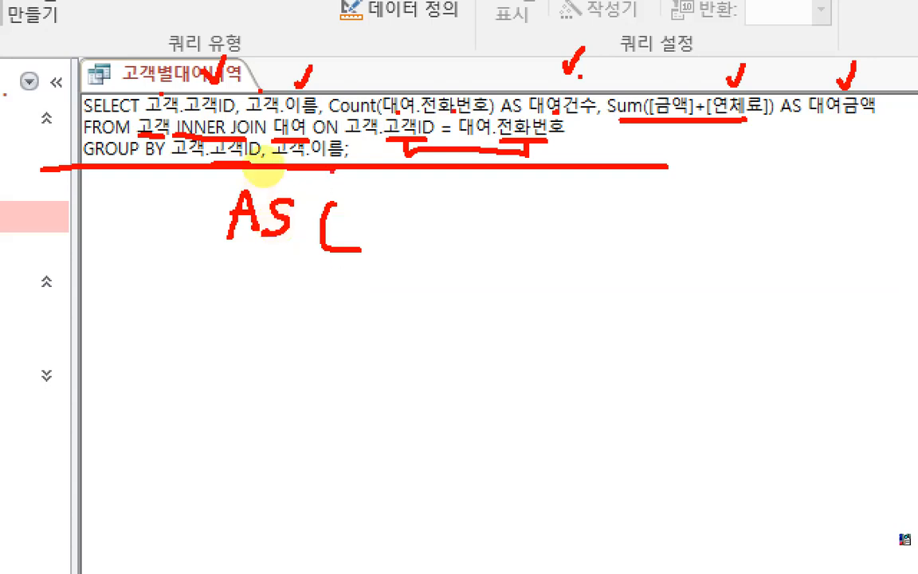
{"action": "left_click_drag", "start_coordinate": [399, 211], "coordinate": [412, 275]}
{"action": "left_click_drag", "start_coordinate": [443, 231], "coordinate": [430, 261]}
{"action": "mouse_move", "coordinate": [401, 210]}
{"action": "left_mouse_down"}
{"action": "mouse_move", "coordinate": [443, 234]}
{"action": "mouse_move", "coordinate": [520, 212]}
{"action": "mouse_move", "coordinate": [514, 246]}
{"action": "mouse_move", "coordinate": [550, 231]}
{"action": "mouse_move", "coordinate": [560, 253]}
{"action": "left_mouse_up"}
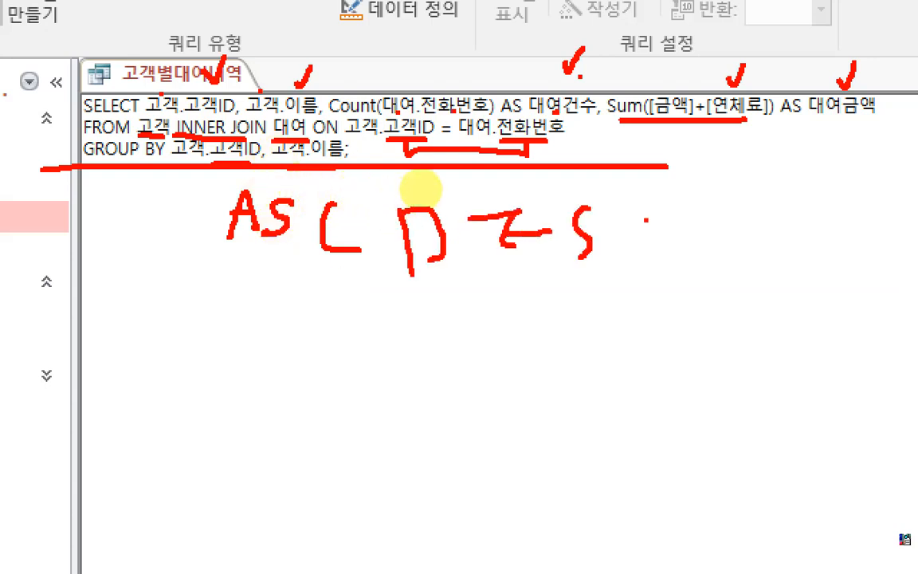
{"action": "left_click_drag", "start_coordinate": [640, 216], "coordinate": [689, 259]}
{"action": "mouse_move", "coordinate": [171, 189]}
{"action": "left_mouse_down"}
{"action": "mouse_move", "coordinate": [219, 11]}
{"action": "mouse_move", "coordinate": [529, 155]}
{"action": "mouse_move", "coordinate": [96, 191]}
{"action": "left_mouse_up"}
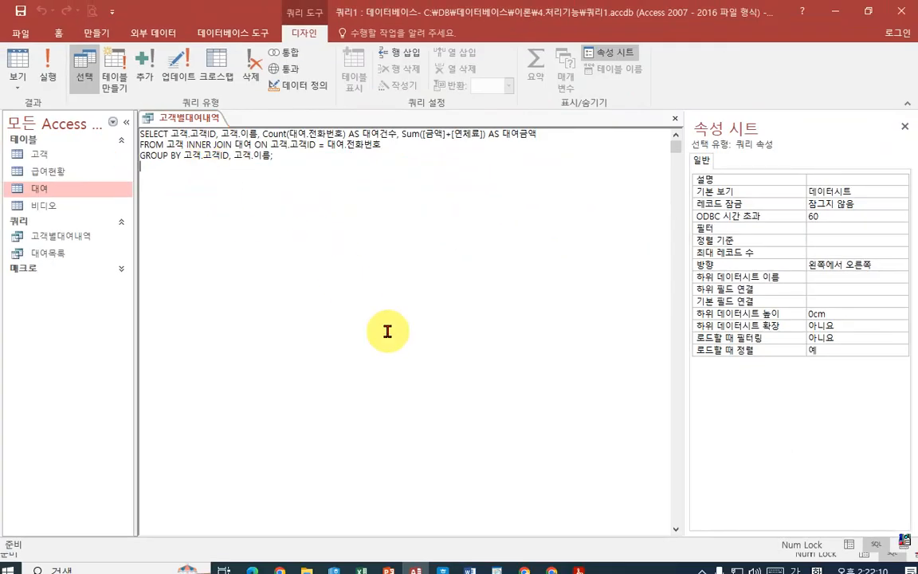
Switch to the PDF and find the task description for the 배우별영화조회 query.
{"action": "left_click", "coordinate": [570, 562]}
{"action": "scroll", "coordinate": [510, 275], "scroll_direction": "down", "scroll_amount": 3}
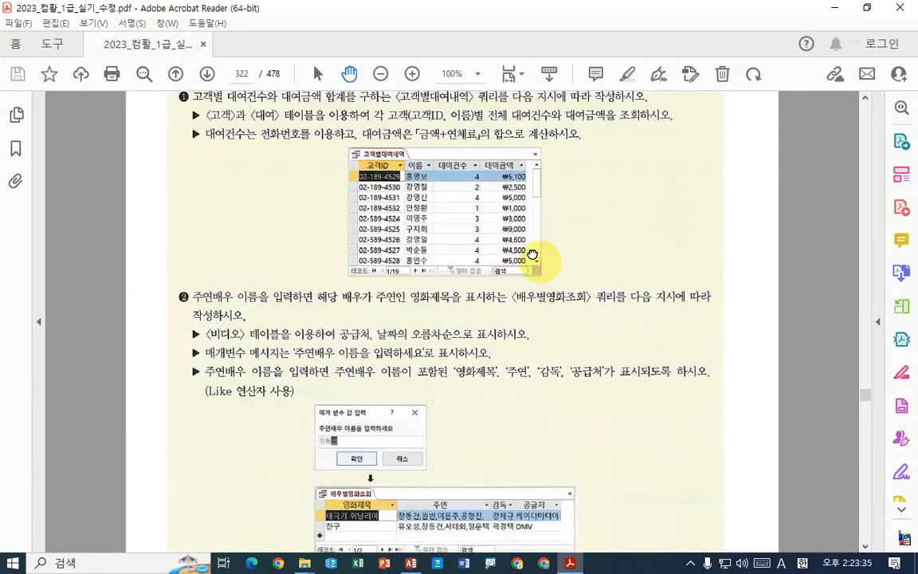
{"action": "scroll", "coordinate": [559, 220], "scroll_direction": "up", "scroll_amount": 1}
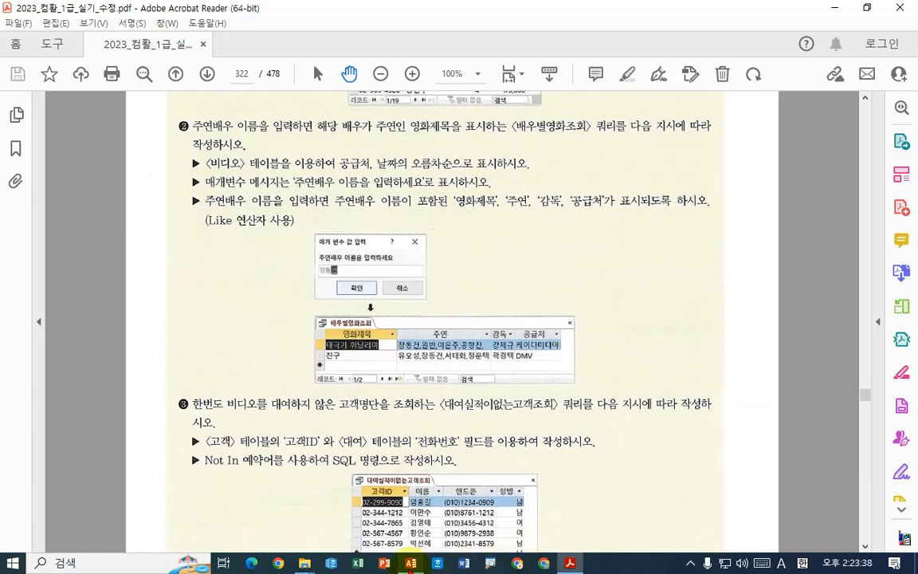
Switch back to Access and close the 고객별대여내역 query.
{"action": "left_click", "coordinate": [411, 563]}
{"action": "right_click", "coordinate": [173, 119]}
{"action": "left_click", "coordinate": [201, 151]}
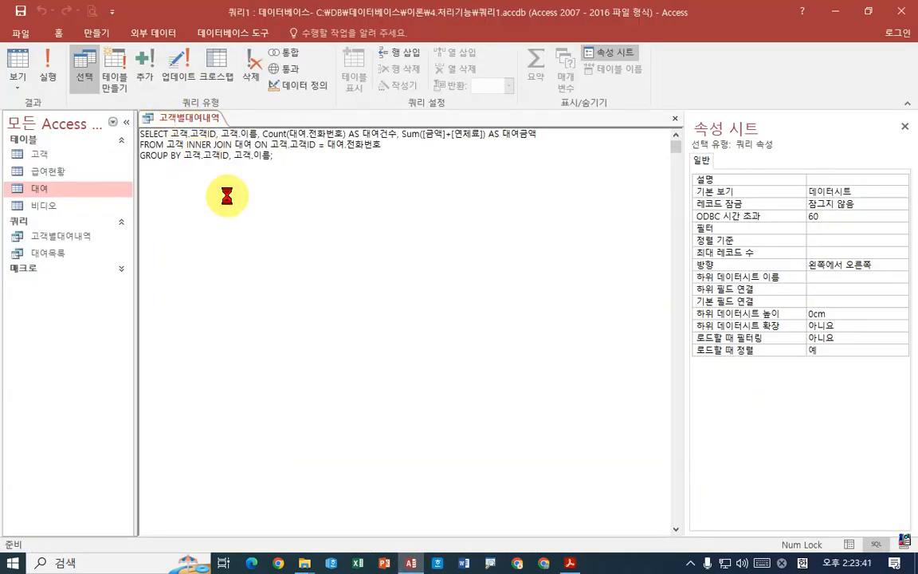
Switch to the PDF and review the 배우별영화조회 requirements: the 주연배우 parameter prompt, the Like operator, the displayed fields and the sample result.
{"action": "left_click", "coordinate": [570, 563]}
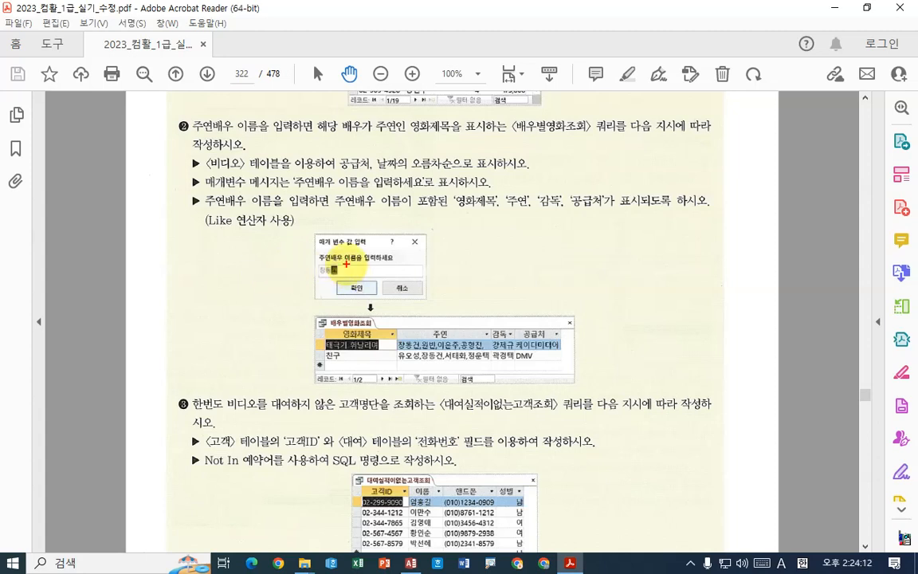
{"action": "left_click_drag", "start_coordinate": [302, 229], "coordinate": [444, 307]}
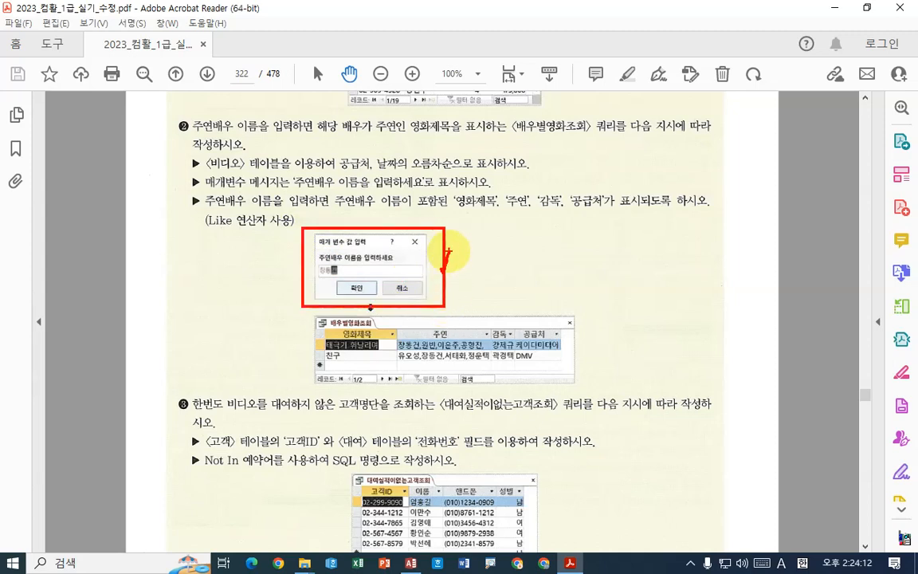
{"action": "left_click_drag", "start_coordinate": [313, 258], "coordinate": [363, 260]}
{"action": "left_click_drag", "start_coordinate": [403, 253], "coordinate": [418, 253]}
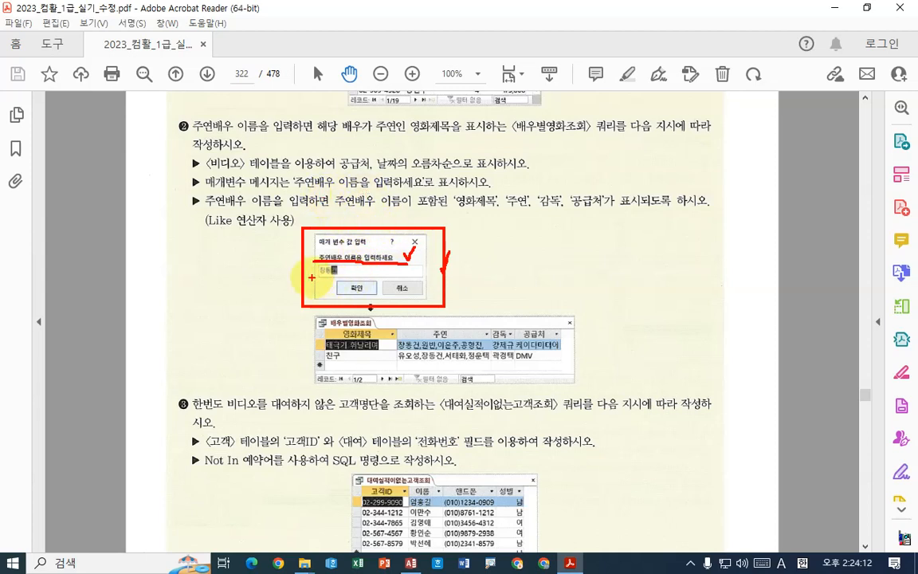
{"action": "left_click_drag", "start_coordinate": [288, 277], "coordinate": [351, 275]}
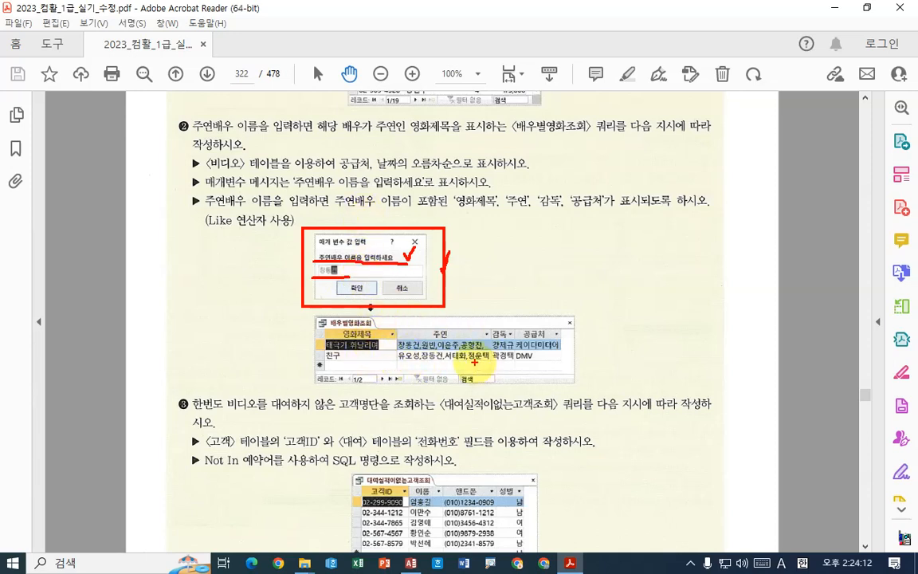
{"action": "mouse_move", "coordinate": [310, 328]}
{"action": "left_mouse_down"}
{"action": "mouse_move", "coordinate": [335, 347]}
{"action": "mouse_move", "coordinate": [583, 366]}
{"action": "mouse_move", "coordinate": [600, 333]}
{"action": "left_mouse_up"}
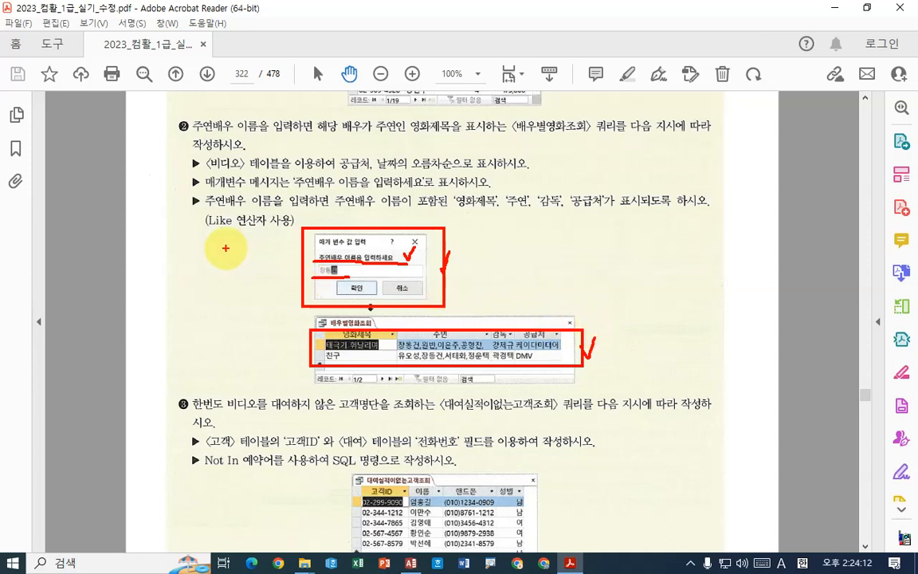
{"action": "left_click_drag", "start_coordinate": [197, 235], "coordinate": [267, 233]}
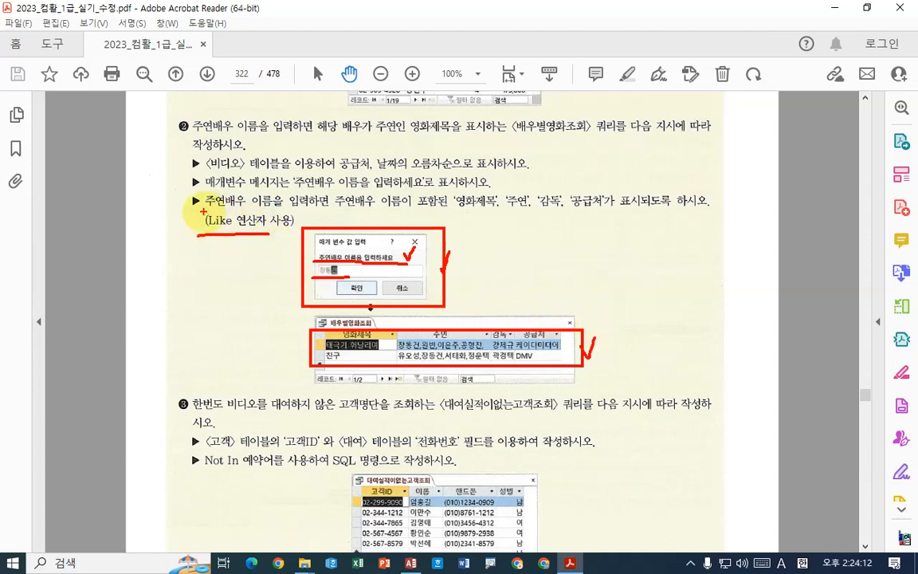
{"action": "mouse_move", "coordinate": [205, 209]}
{"action": "left_mouse_down"}
{"action": "mouse_move", "coordinate": [450, 209]}
{"action": "mouse_move", "coordinate": [488, 179]}
{"action": "mouse_move", "coordinate": [585, 168]}
{"action": "left_mouse_up"}
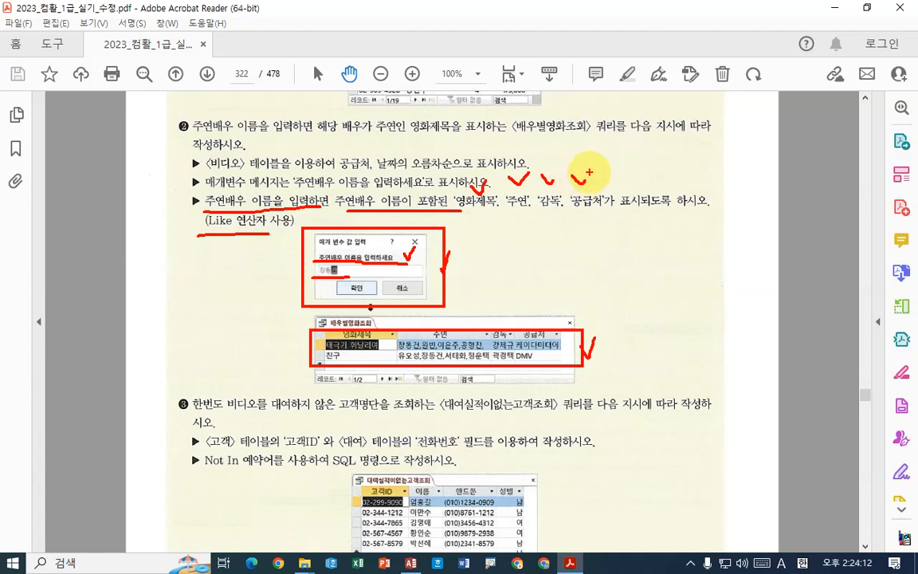
{"action": "left_click_drag", "start_coordinate": [612, 221], "coordinate": [452, 239]}
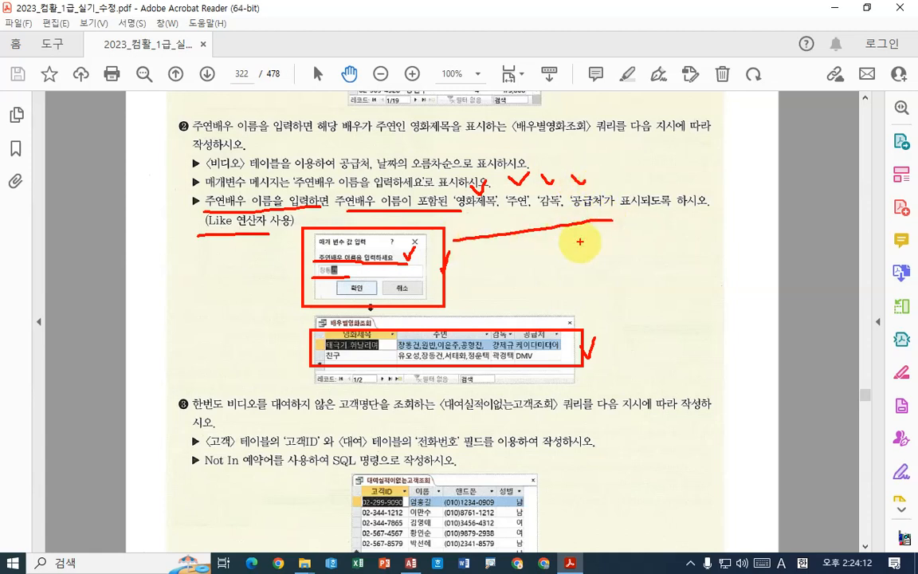
{"action": "mouse_move", "coordinate": [569, 292]}
{"action": "left_mouse_down"}
{"action": "mouse_move", "coordinate": [577, 306]}
{"action": "mouse_move", "coordinate": [587, 286]}
{"action": "left_mouse_up"}
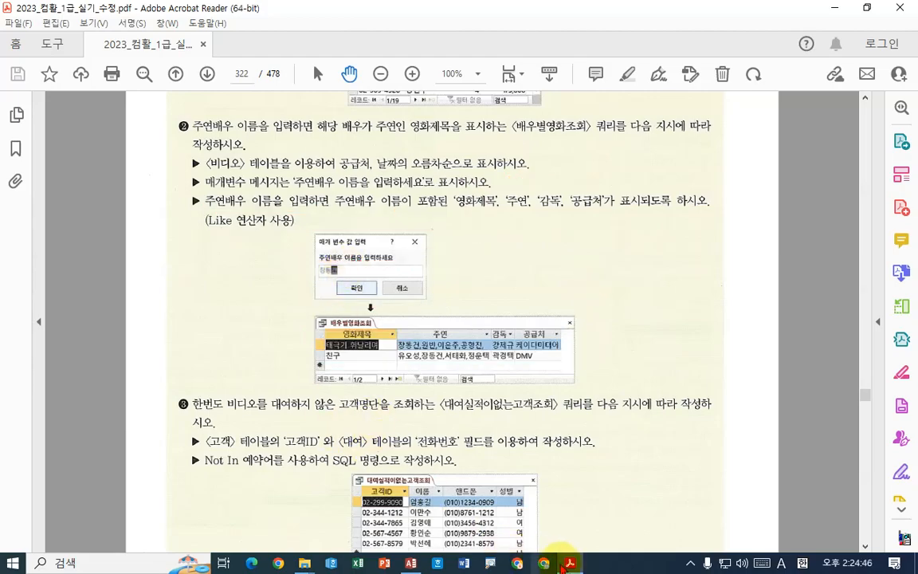
Switch back to Access, open the 비디오 table and widen its 주연 column to show the full actor lists.
{"action": "left_click", "coordinate": [568, 560]}
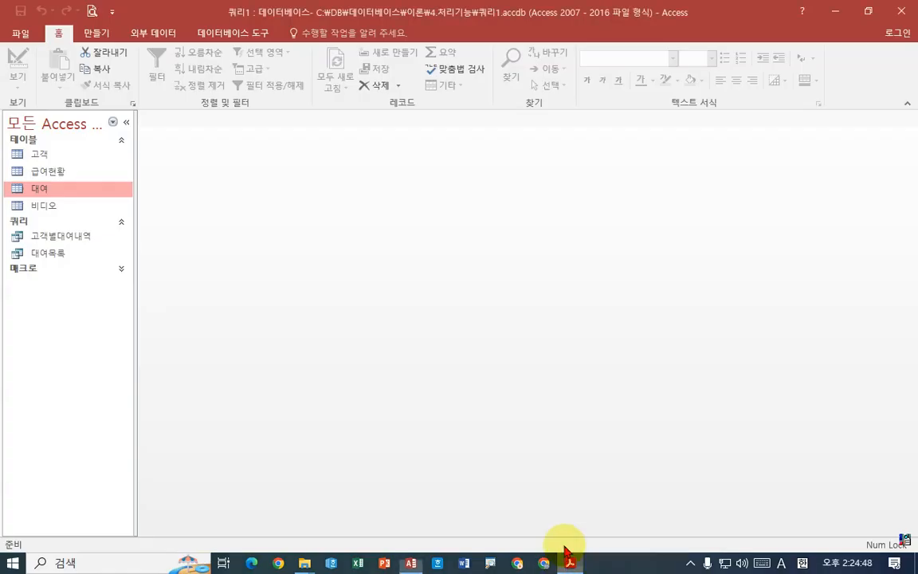
{"action": "double_click", "coordinate": [48, 207]}
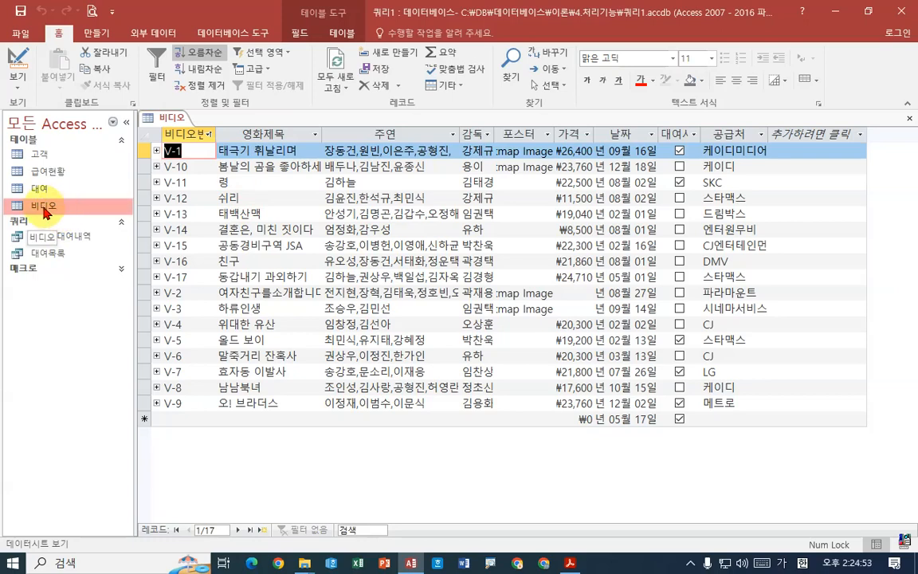
{"action": "left_click_drag", "start_coordinate": [458, 134], "coordinate": [492, 134]}
Examine the actor lists in the 주연 column of the 비디오 table, starting with the V-1 and V-10 records.
{"action": "left_click", "coordinate": [384, 151]}
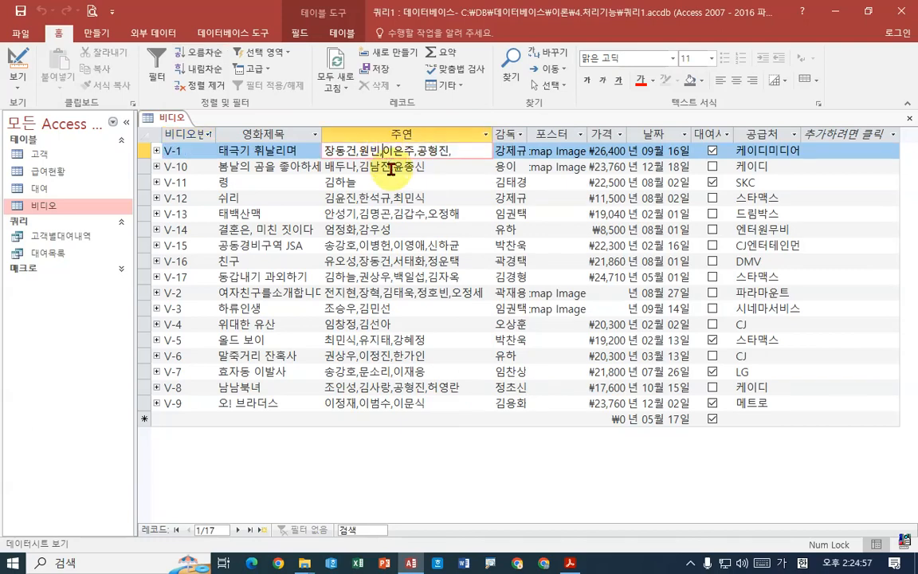
{"action": "left_click", "coordinate": [391, 167]}
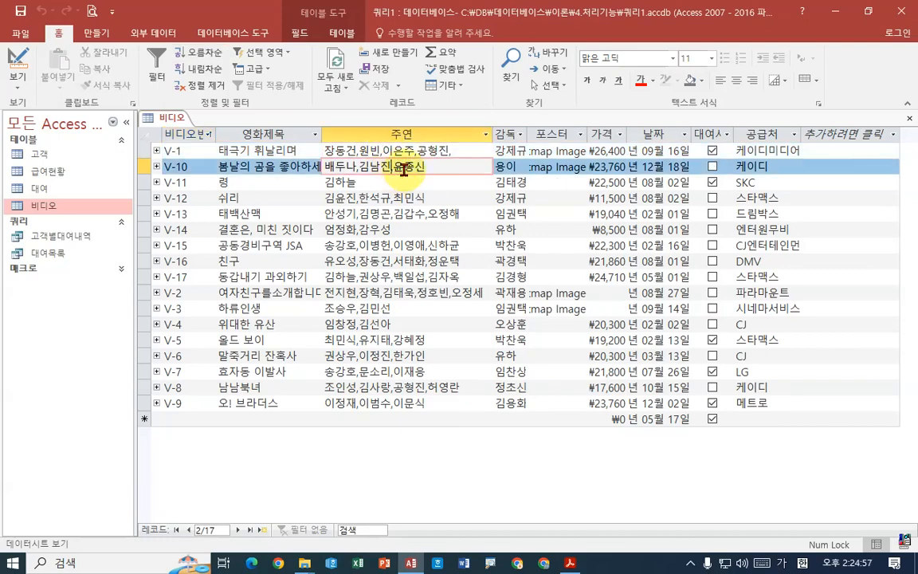
{"action": "left_click", "coordinate": [350, 151]}
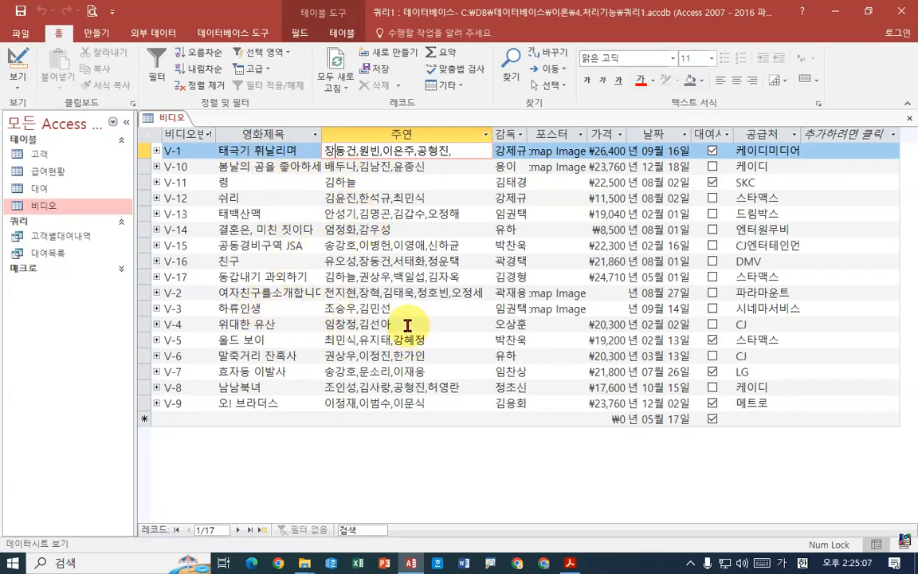
{"action": "left_click", "coordinate": [357, 149]}
{"action": "left_click", "coordinate": [439, 150]}
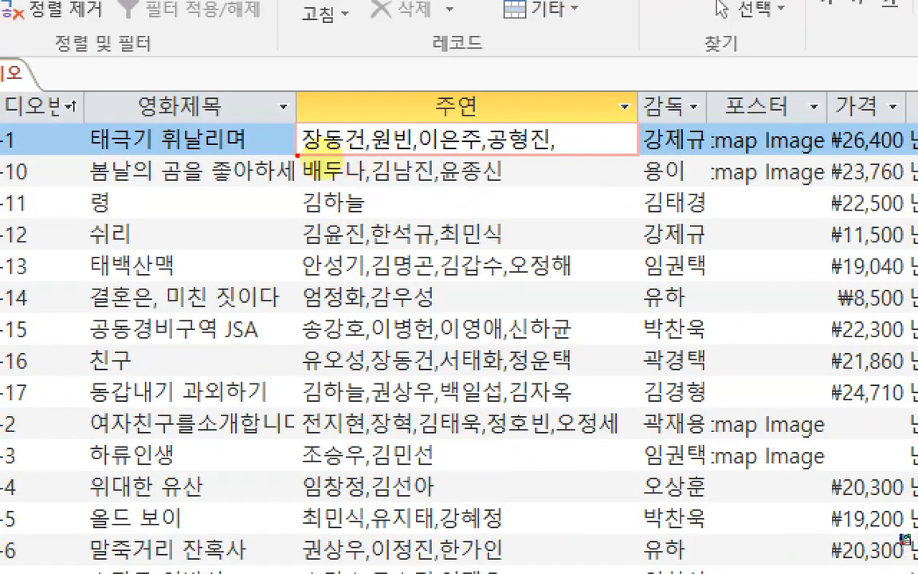
{"action": "left_click_drag", "start_coordinate": [296, 156], "coordinate": [367, 155]}
{"action": "left_click_drag", "start_coordinate": [341, 92], "coordinate": [330, 116]}
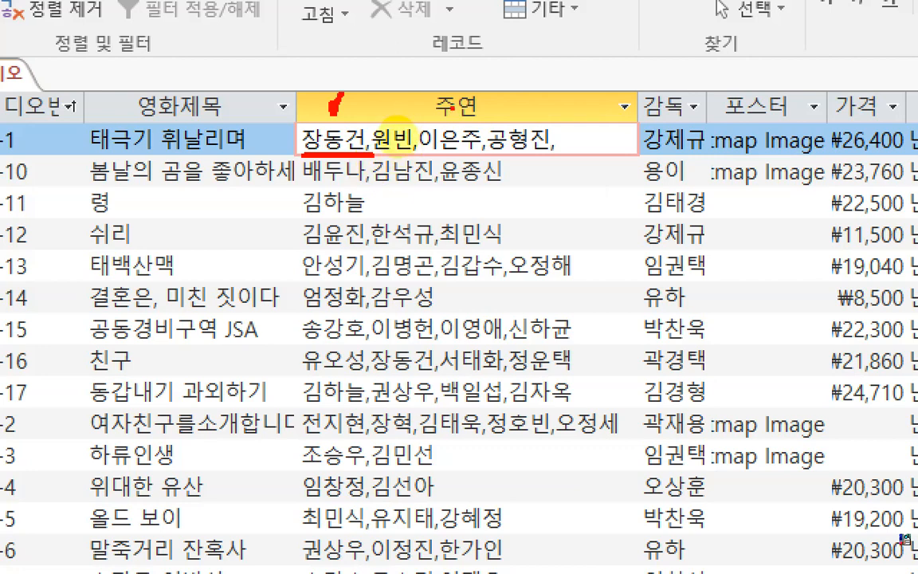
{"action": "mouse_move", "coordinate": [295, 216]}
{"action": "left_mouse_down"}
{"action": "mouse_move", "coordinate": [387, 210]}
{"action": "mouse_move", "coordinate": [410, 192]}
{"action": "left_mouse_up"}
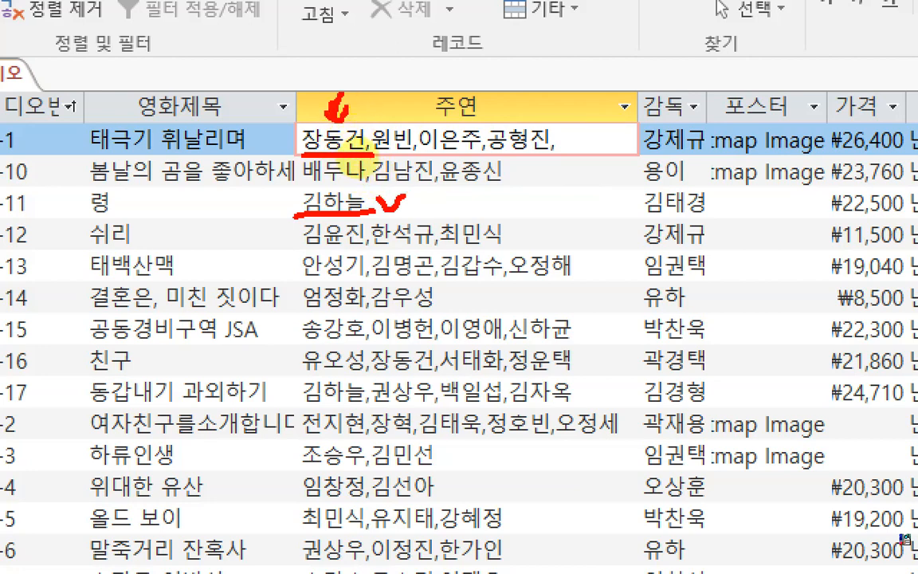
{"action": "left_click", "coordinate": [388, 114]}
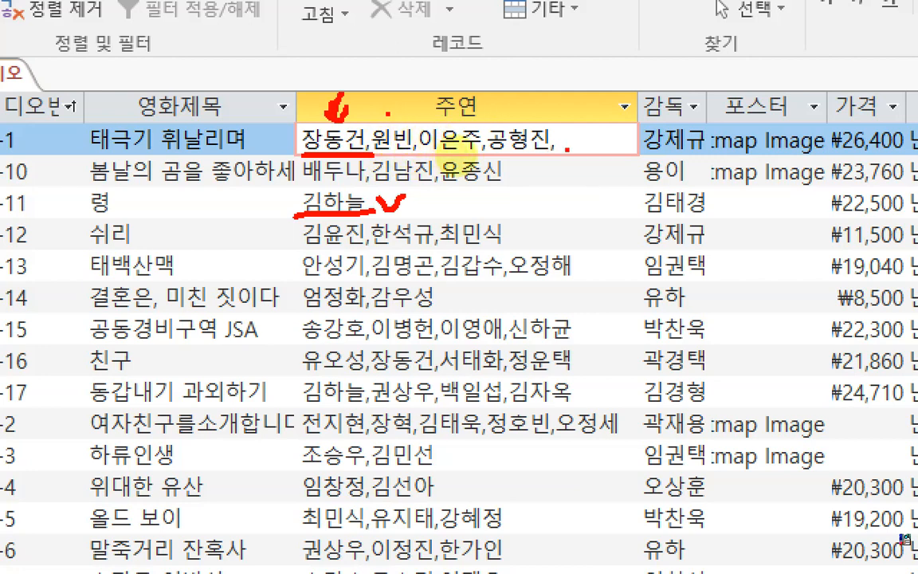
{"action": "left_click_drag", "start_coordinate": [558, 145], "coordinate": [303, 149]}
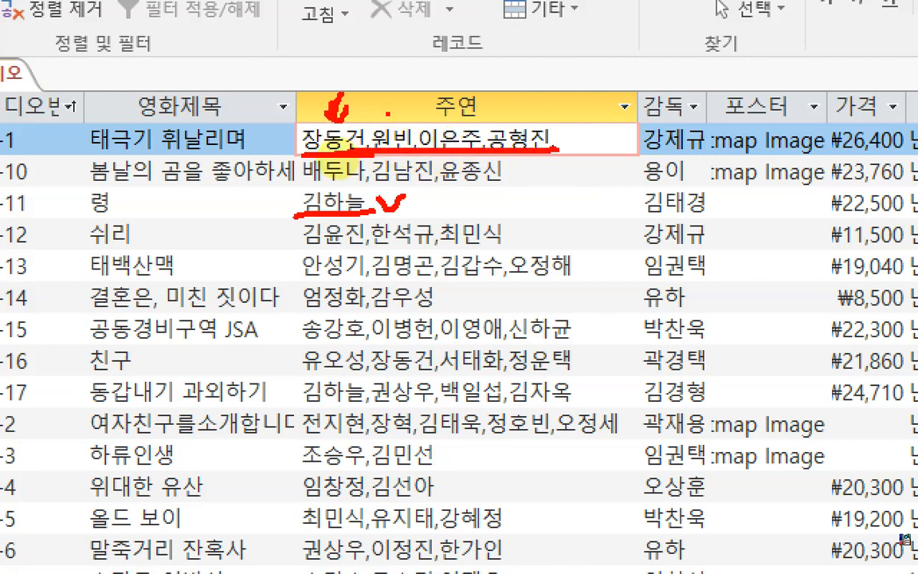
{"action": "mouse_move", "coordinate": [456, 161]}
{"action": "left_mouse_down"}
{"action": "mouse_move", "coordinate": [398, 115]}
{"action": "mouse_move", "coordinate": [410, 165]}
{"action": "left_mouse_up"}
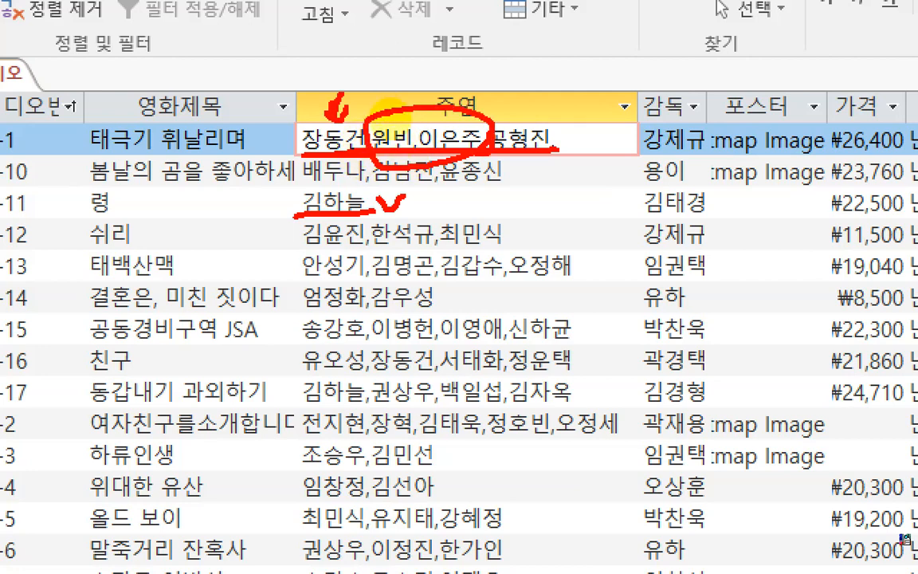
{"action": "left_click_drag", "start_coordinate": [425, 50], "coordinate": [510, 108]}
{"action": "left_click", "coordinate": [540, 110]}
{"action": "left_click", "coordinate": [519, 77]}
{"action": "left_click_drag", "start_coordinate": [595, 45], "coordinate": [596, 79]}
{"action": "mouse_move", "coordinate": [610, 58]}
{"action": "left_mouse_down"}
{"action": "mouse_move", "coordinate": [600, 71]}
{"action": "mouse_move", "coordinate": [632, 85]}
{"action": "left_mouse_up"}
{"action": "mouse_move", "coordinate": [634, 72]}
{"action": "left_mouse_down"}
{"action": "mouse_move", "coordinate": [653, 77]}
{"action": "mouse_move", "coordinate": [634, 100]}
{"action": "left_mouse_up"}
{"action": "left_click_drag", "start_coordinate": [287, 313], "coordinate": [502, 313]}
{"action": "left_click", "coordinate": [486, 281]}
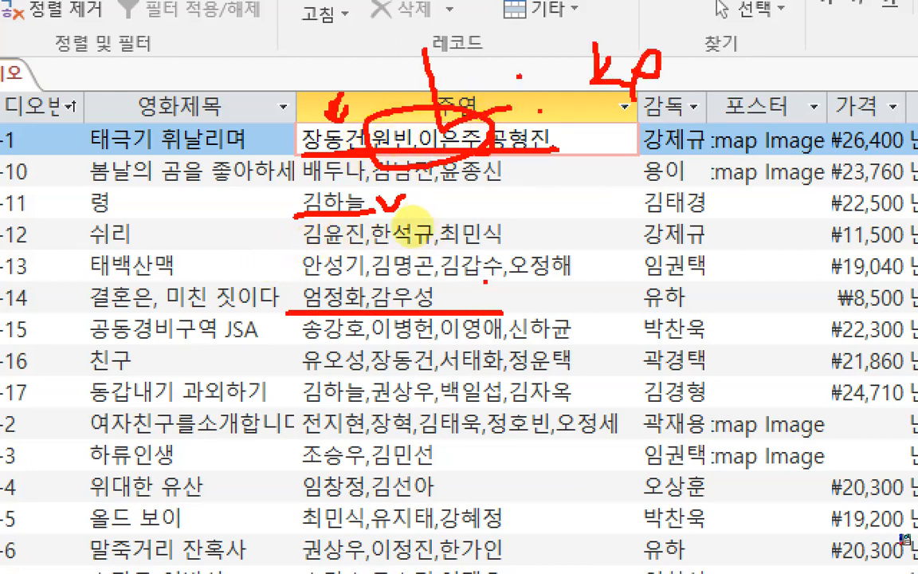
{"action": "mouse_move", "coordinate": [381, 288]}
{"action": "left_mouse_down"}
{"action": "mouse_move", "coordinate": [287, 302]}
{"action": "mouse_move", "coordinate": [387, 297]}
{"action": "left_mouse_up"}
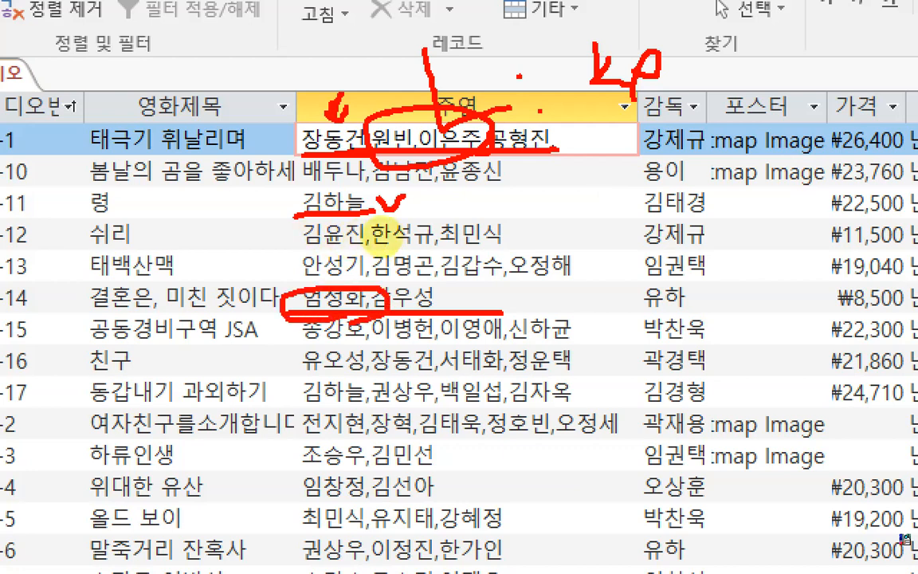
{"action": "left_click", "coordinate": [619, 318]}
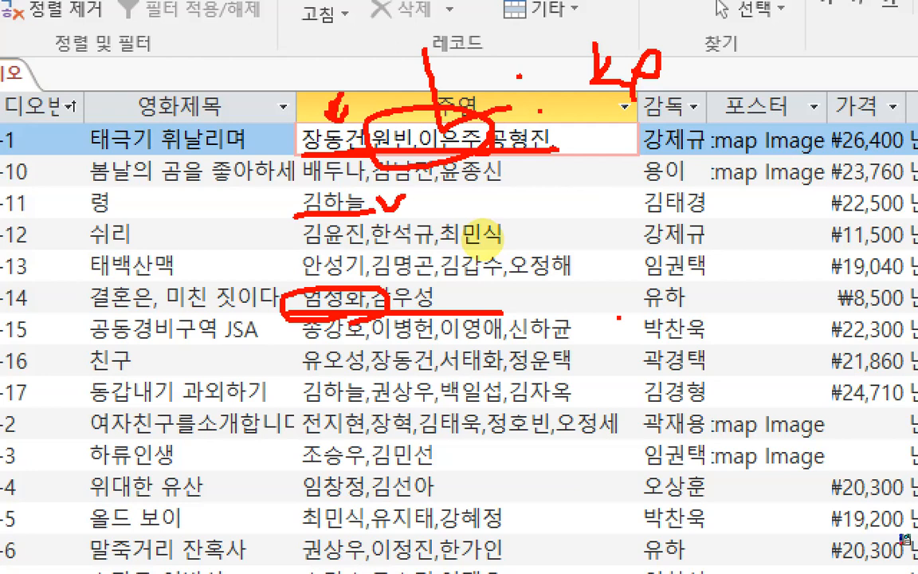
{"action": "key", "text": "Escape"}
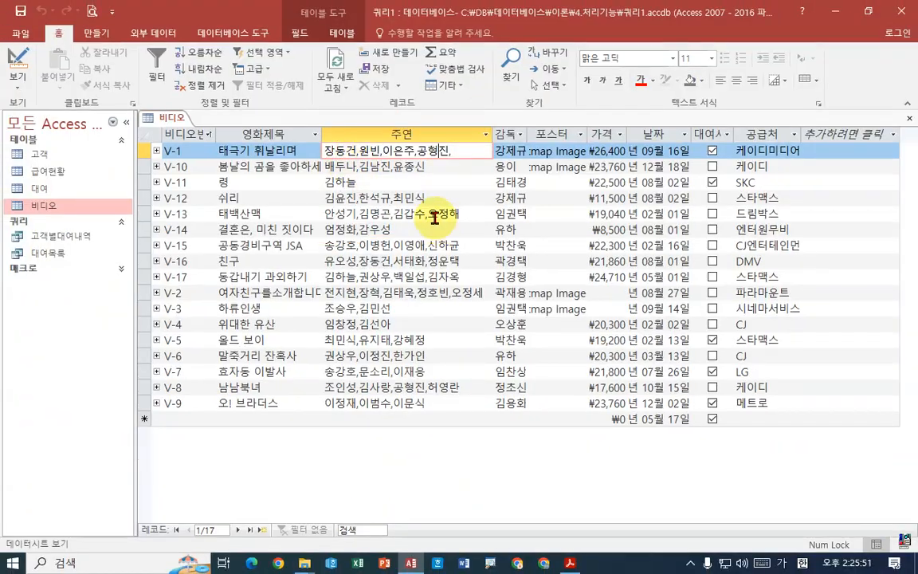
Close the 비디오 table without saving its layout changes.
{"action": "right_click", "coordinate": [169, 121]}
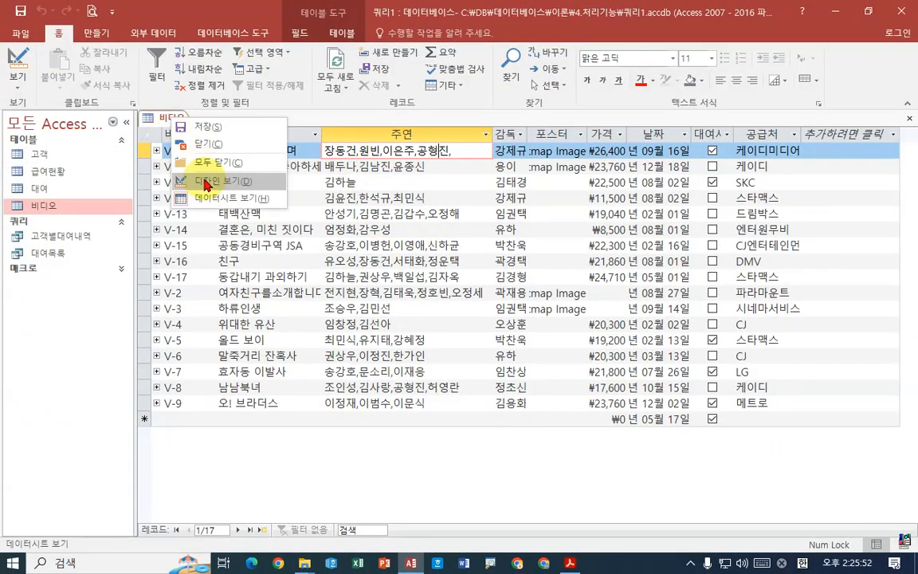
{"action": "left_click", "coordinate": [204, 152]}
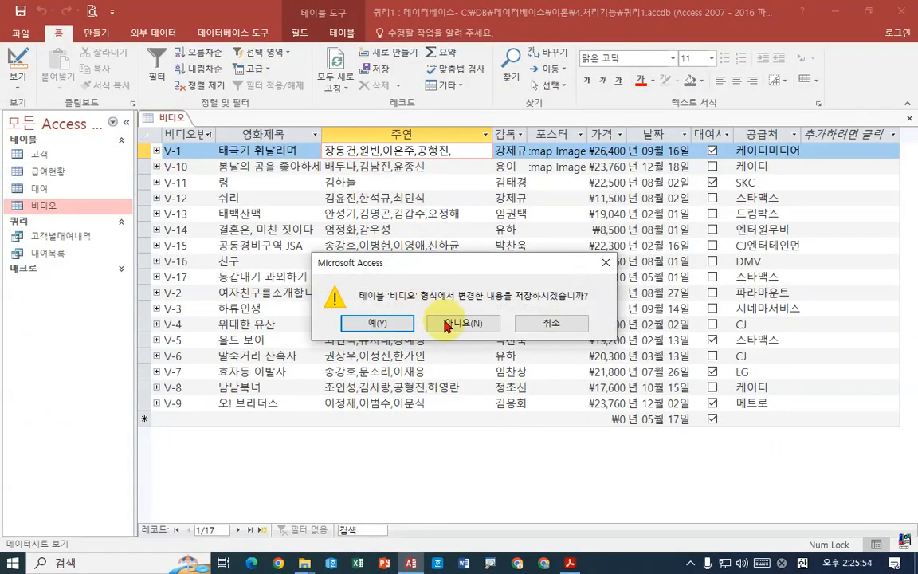
{"action": "left_click", "coordinate": [407, 300]}
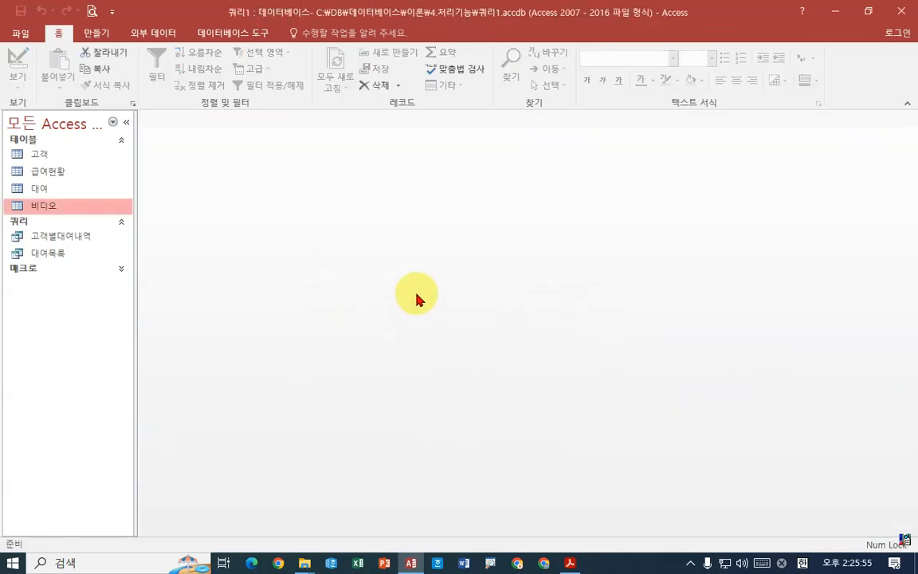
Create a new query in Design view with the 비디오 table and enlarge its field list to show every field.
{"action": "left_click", "coordinate": [94, 34]}
{"action": "left_click", "coordinate": [224, 72]}
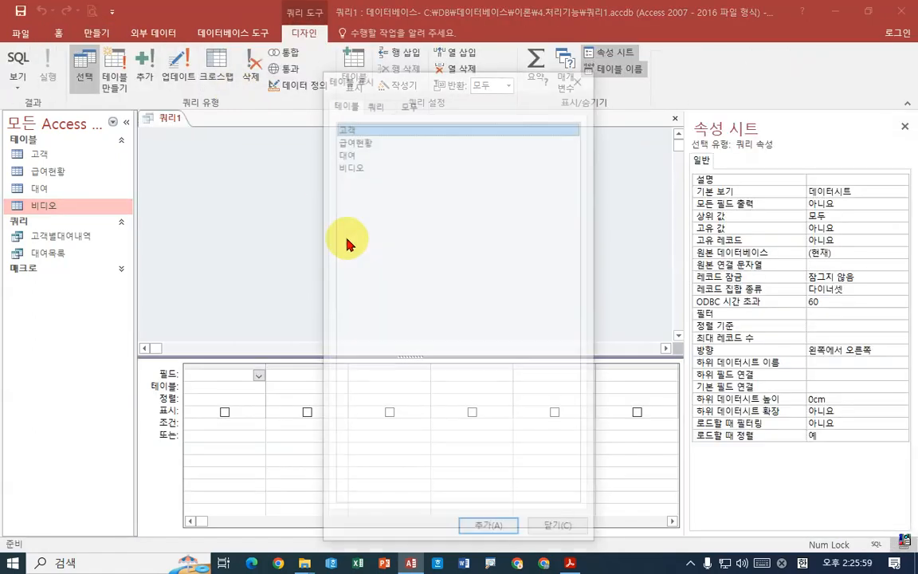
{"action": "double_click", "coordinate": [355, 164]}
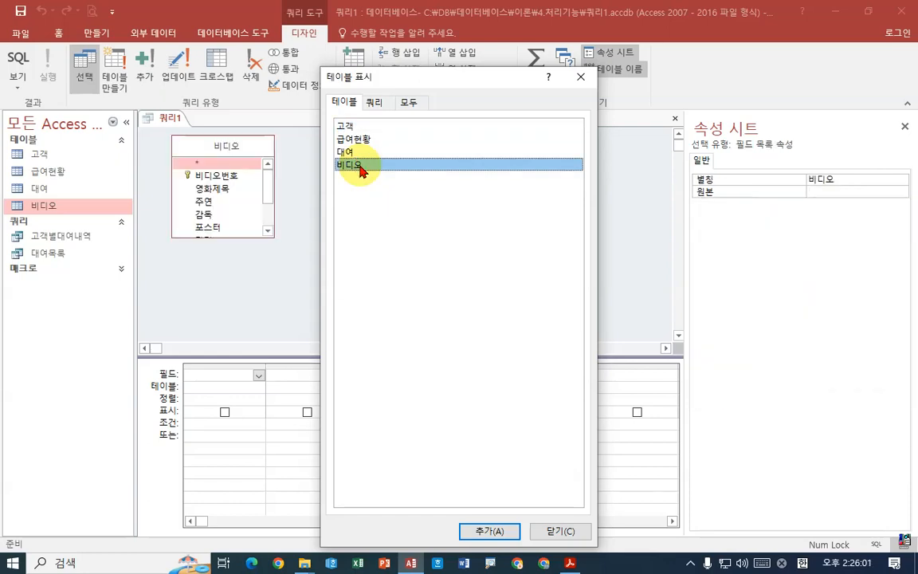
{"action": "left_click", "coordinate": [562, 530]}
{"action": "left_click_drag", "start_coordinate": [248, 237], "coordinate": [254, 305]}
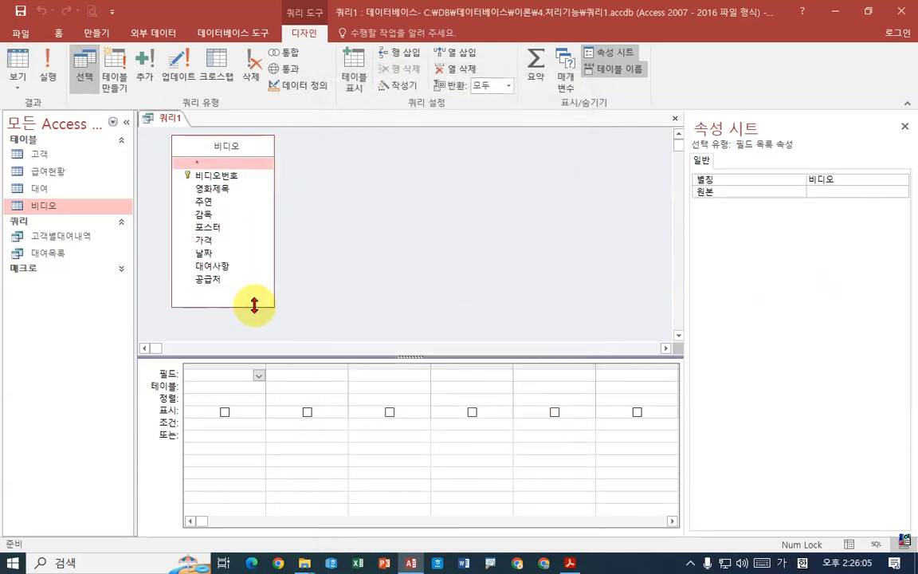
Check the displayed fields and sample result required for the 배우별영화조회 query in the PDF, and return to Access.
{"action": "left_click", "coordinate": [571, 564]}
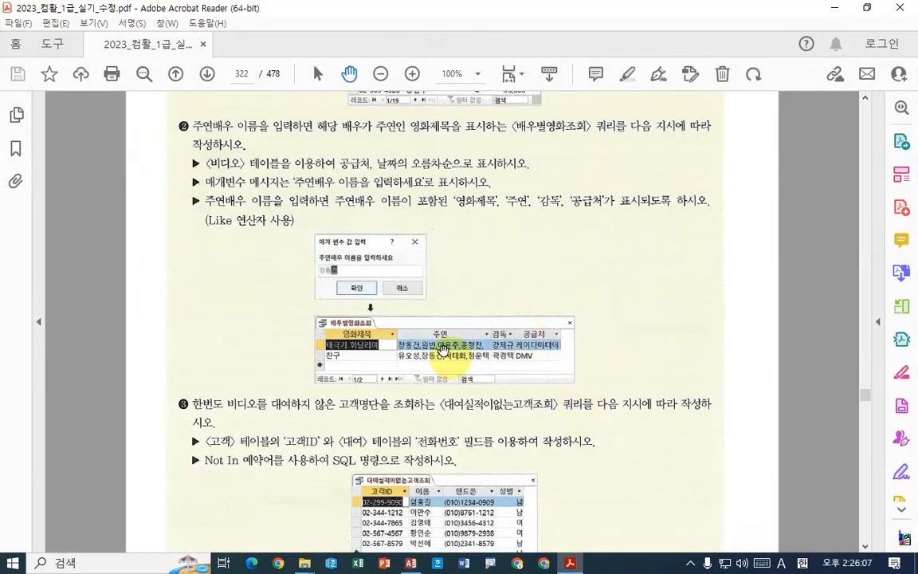
{"action": "scroll", "coordinate": [407, 319], "scroll_direction": "down", "scroll_amount": 2}
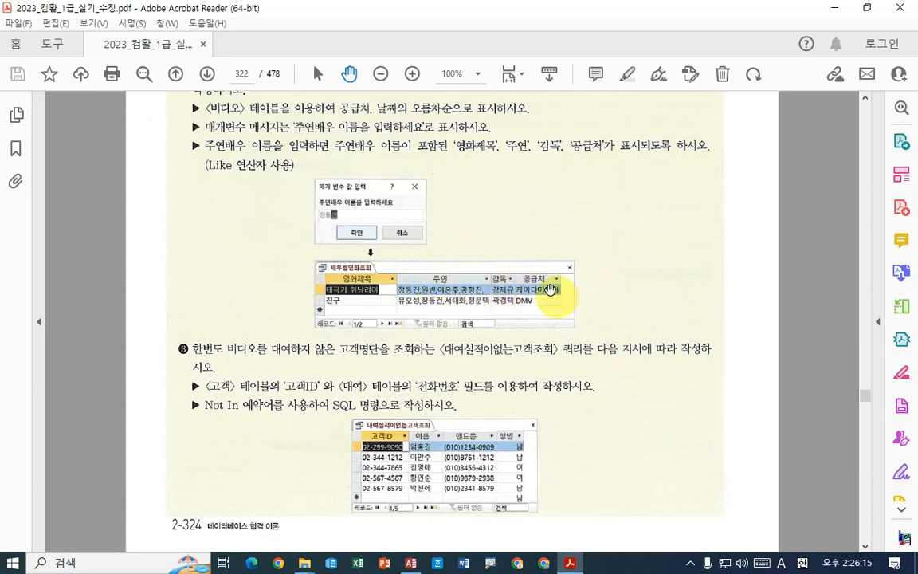
{"action": "left_click", "coordinate": [410, 564]}
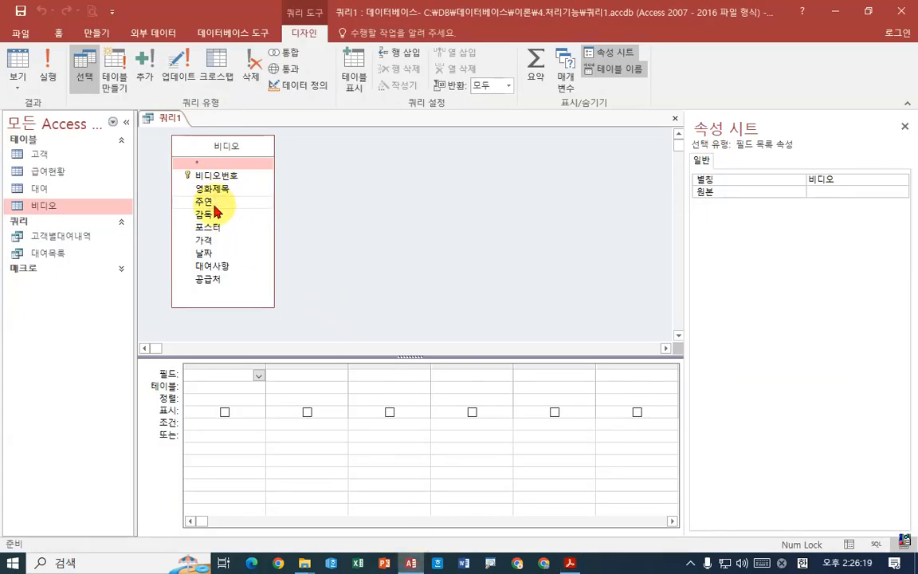
{"action": "left_click", "coordinate": [570, 564]}
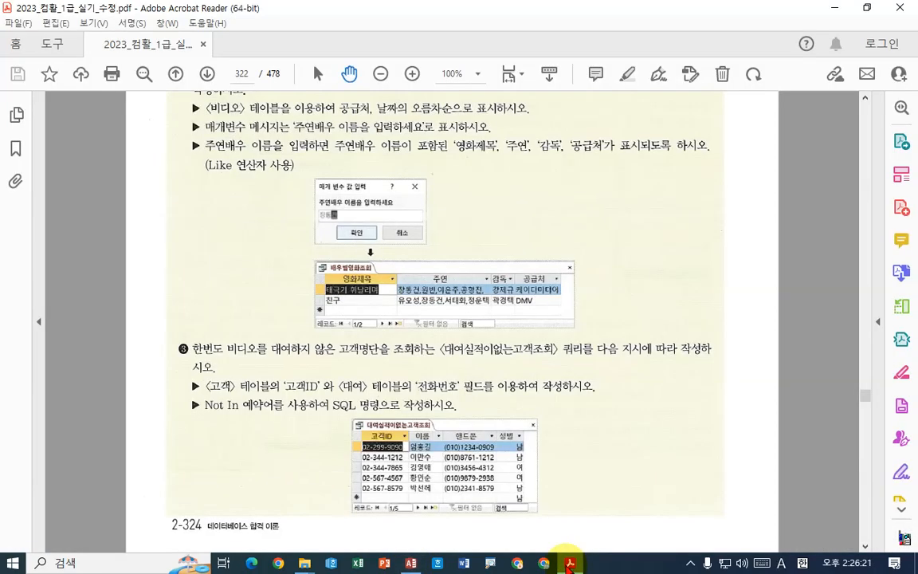
{"action": "left_click", "coordinate": [570, 563]}
Add the 영화제목, 주연, 감독 and 공급처 fields of the 비디오 table to the query grid, checking their order against the PDF.
{"action": "double_click", "coordinate": [211, 189]}
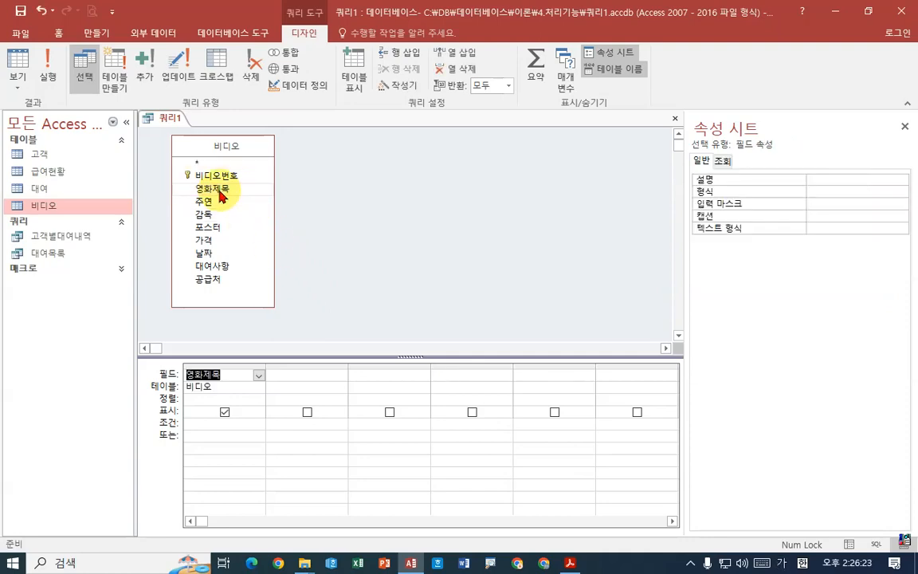
{"action": "double_click", "coordinate": [224, 203]}
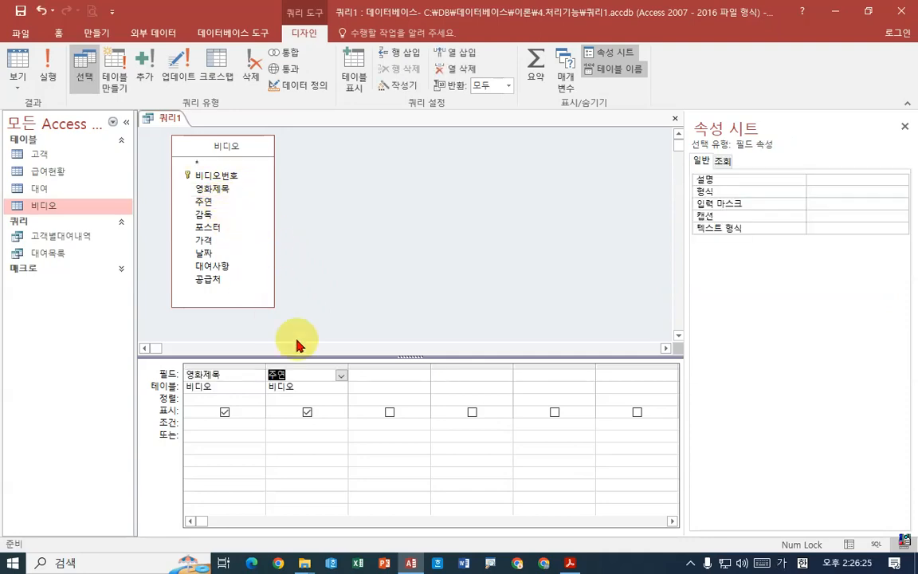
{"action": "left_click", "coordinate": [569, 563]}
{"action": "left_click", "coordinate": [570, 564]}
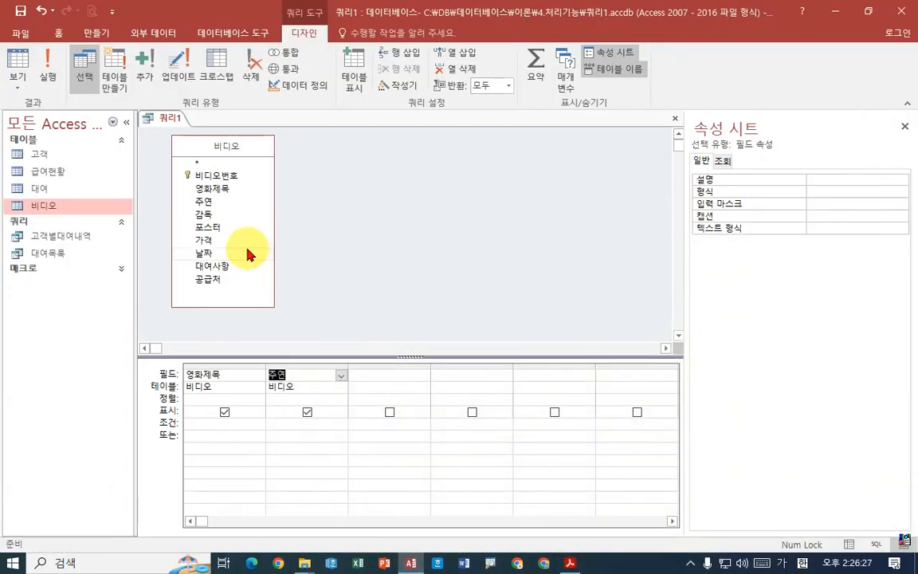
{"action": "double_click", "coordinate": [209, 214]}
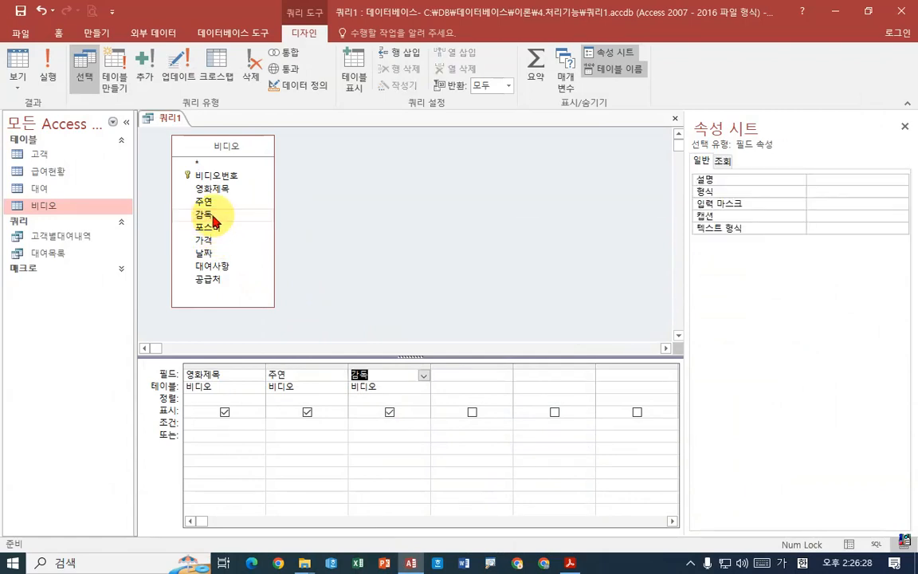
{"action": "double_click", "coordinate": [224, 281]}
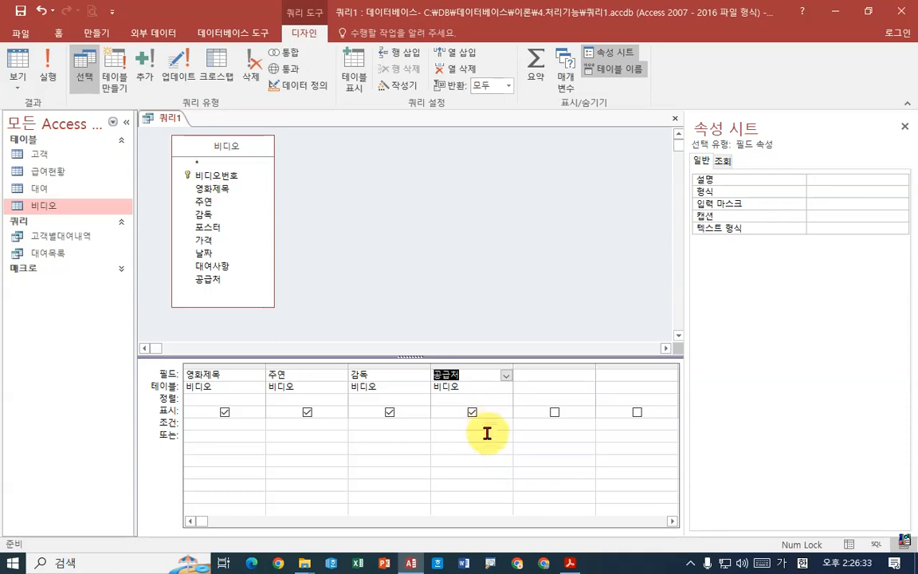
Run the query, widen the result columns so the film titles and actor lists show in full, and return to Design view.
{"action": "left_click", "coordinate": [47, 73]}
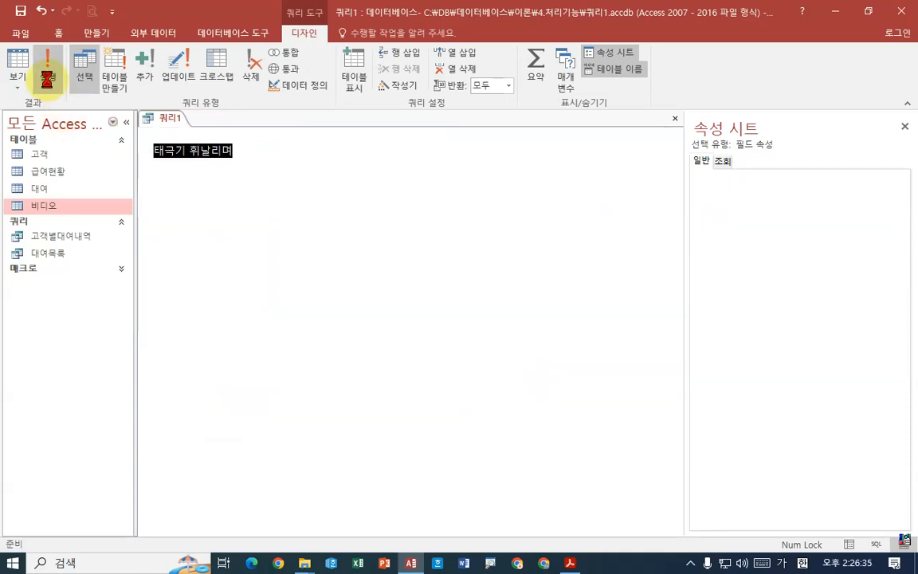
{"action": "left_click_drag", "start_coordinate": [394, 134], "coordinate": [480, 134]}
{"action": "double_click", "coordinate": [547, 134]}
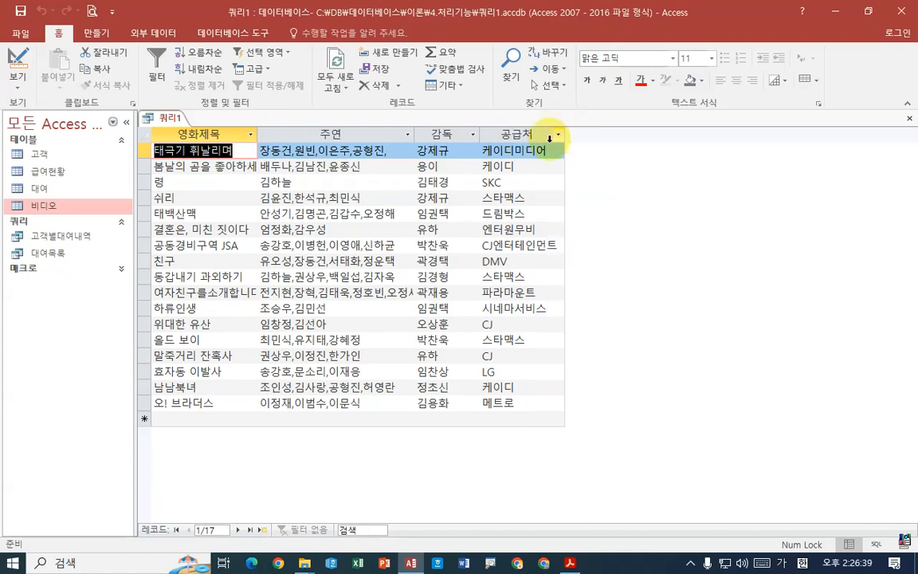
{"action": "left_click", "coordinate": [410, 136]}
{"action": "left_click", "coordinate": [413, 135]}
{"action": "left_click_drag", "start_coordinate": [414, 135], "coordinate": [433, 134]}
{"action": "left_click_drag", "start_coordinate": [258, 133], "coordinate": [282, 134]}
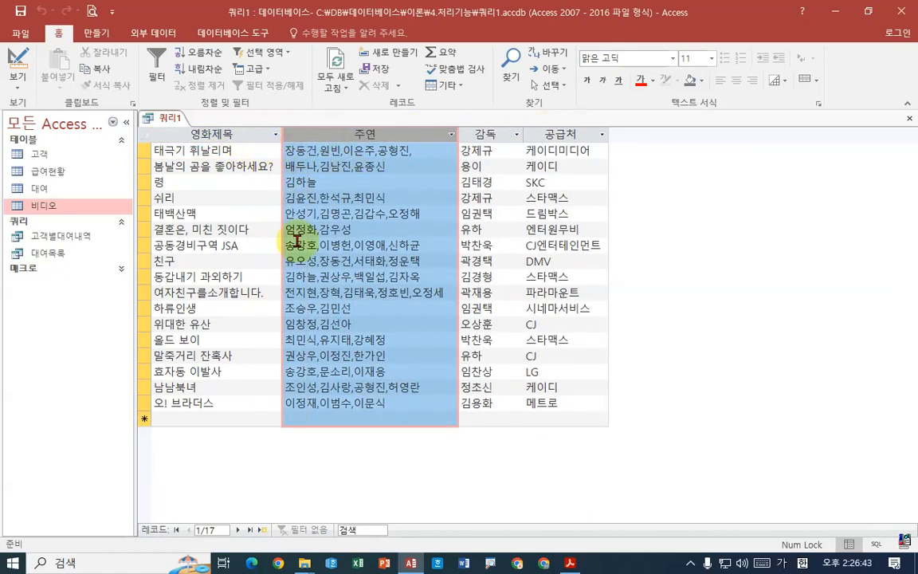
{"action": "right_click", "coordinate": [168, 117]}
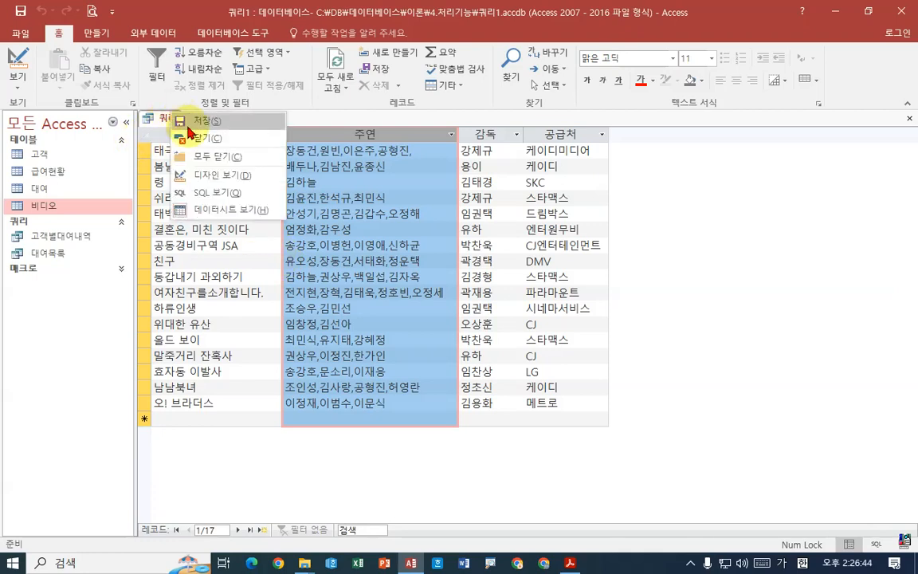
{"action": "left_click", "coordinate": [207, 175]}
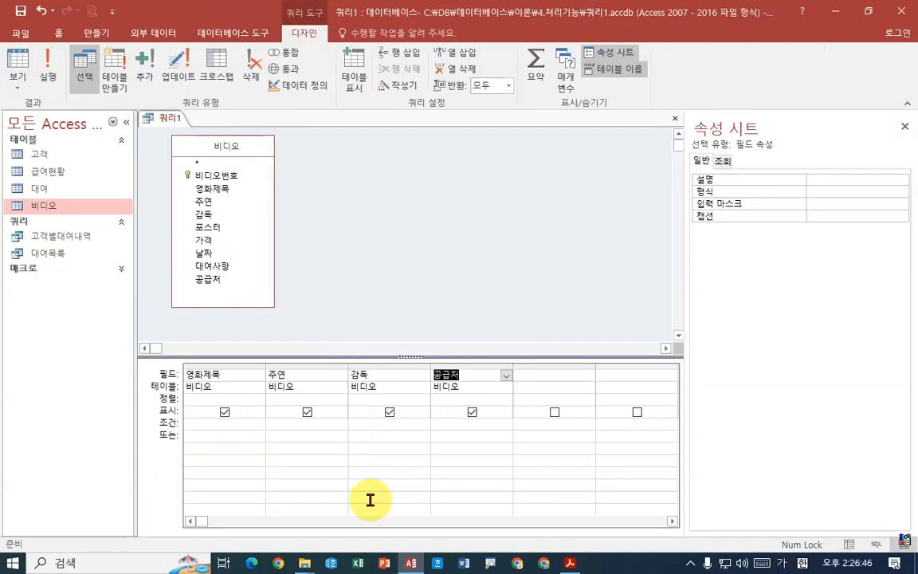
Widen the 주연 column in the query grid and check the required parameter message in the PDF, returning to Access.
{"action": "left_click", "coordinate": [279, 422]}
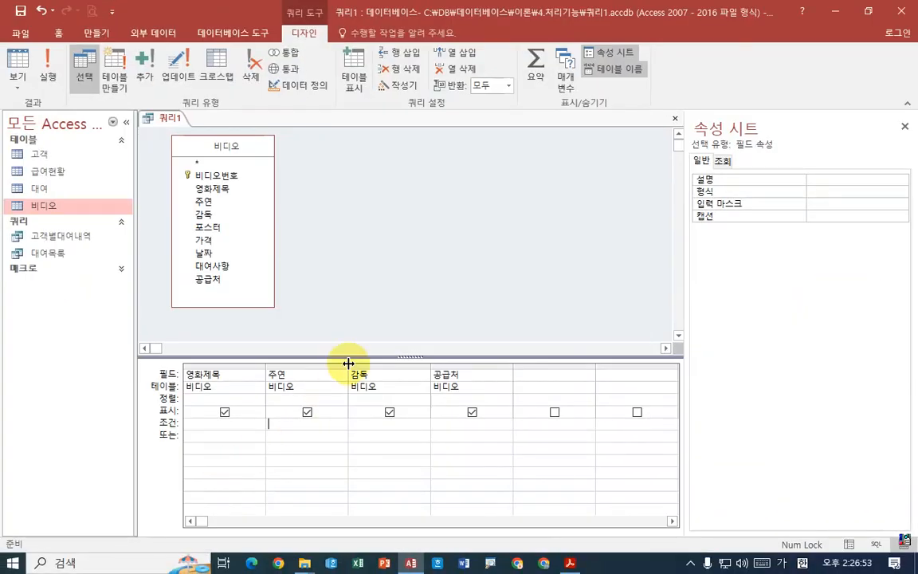
{"action": "left_click_drag", "start_coordinate": [350, 364], "coordinate": [426, 367]}
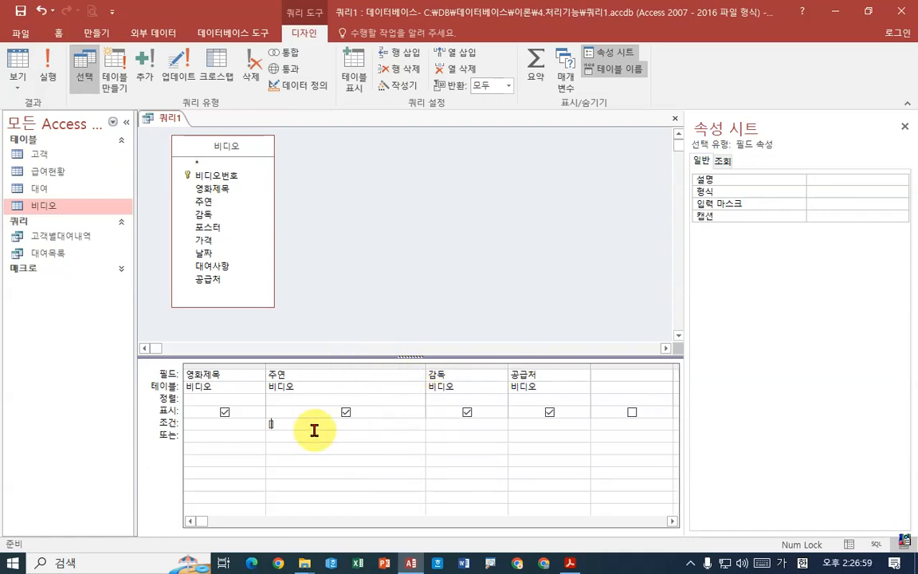
{"action": "left_click", "coordinate": [570, 563]}
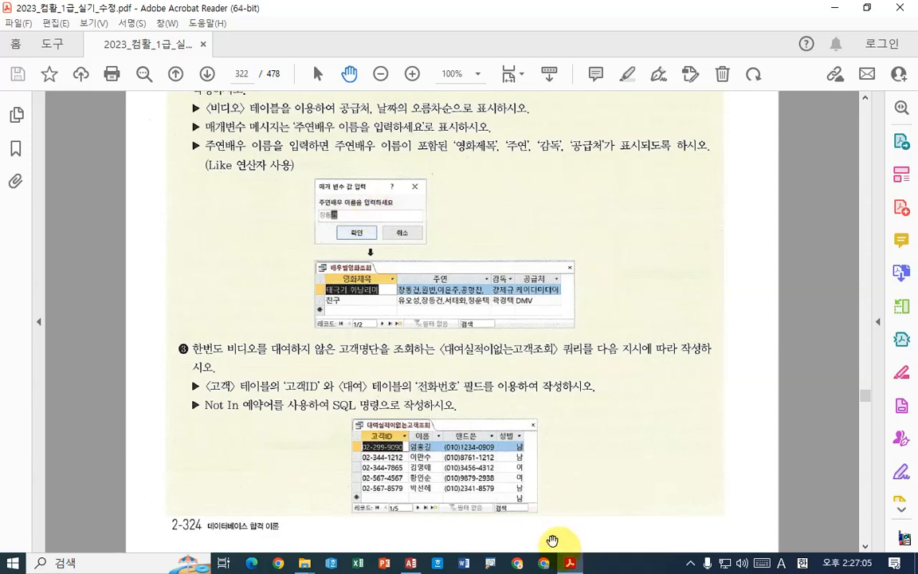
{"action": "left_click", "coordinate": [570, 563]}
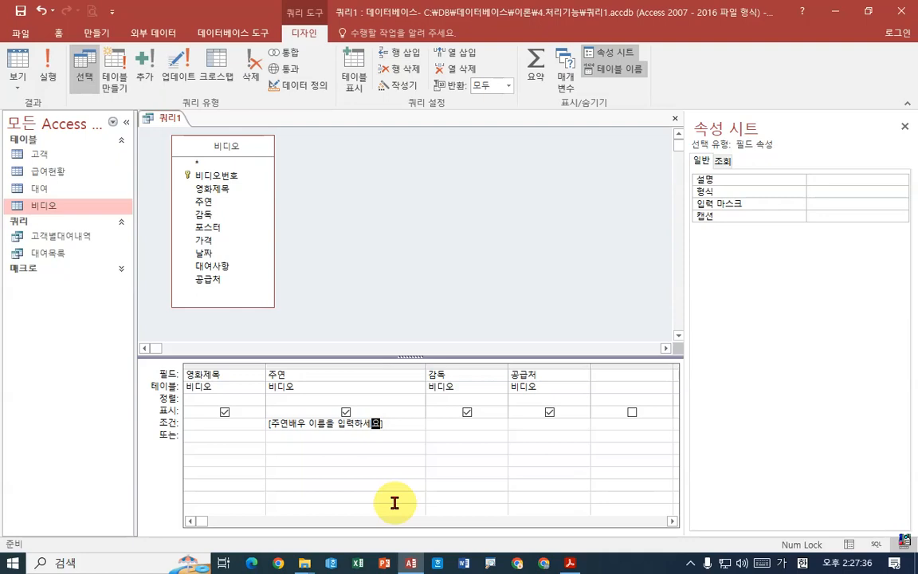
Surround the [주연배우 이름을 입력하세요] parameter in the 주연 criterion with asterisks on both sides and commit the entry.
{"action": "key", "text": "Left"}
{"action": "key", "text": "Left"}
{"action": "key", "text": "Left"}
{"action": "key", "text": "Left"}
{"action": "key", "text": "Left"}
{"action": "key", "text": "Left"}
{"action": "key", "text": "Left"}
{"action": "key", "text": "Left"}
{"action": "key", "text": "Left"}
{"action": "key", "text": "Left"}
{"action": "type", "text": "*"}
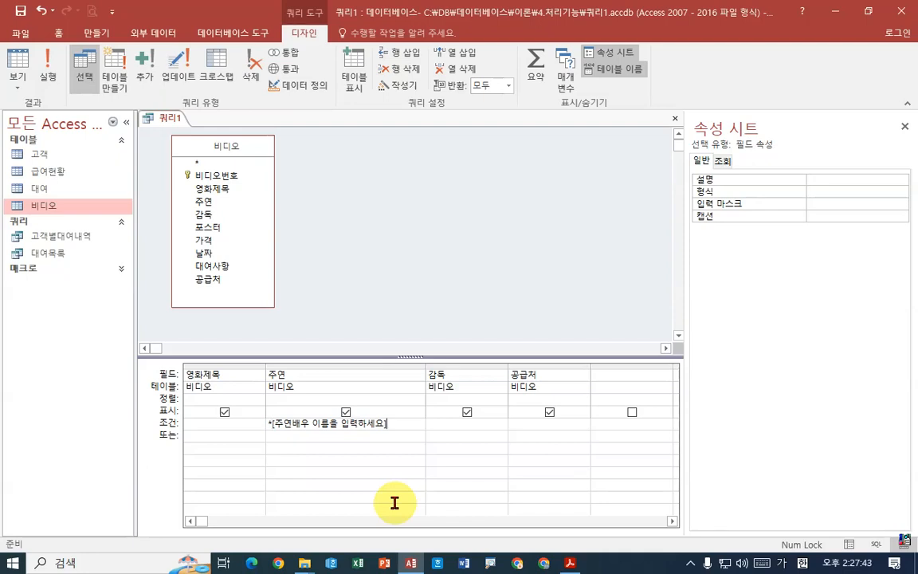
{"action": "key", "text": "End"}
{"action": "type", "text": "*"}
{"action": "key", "text": "Tab"}
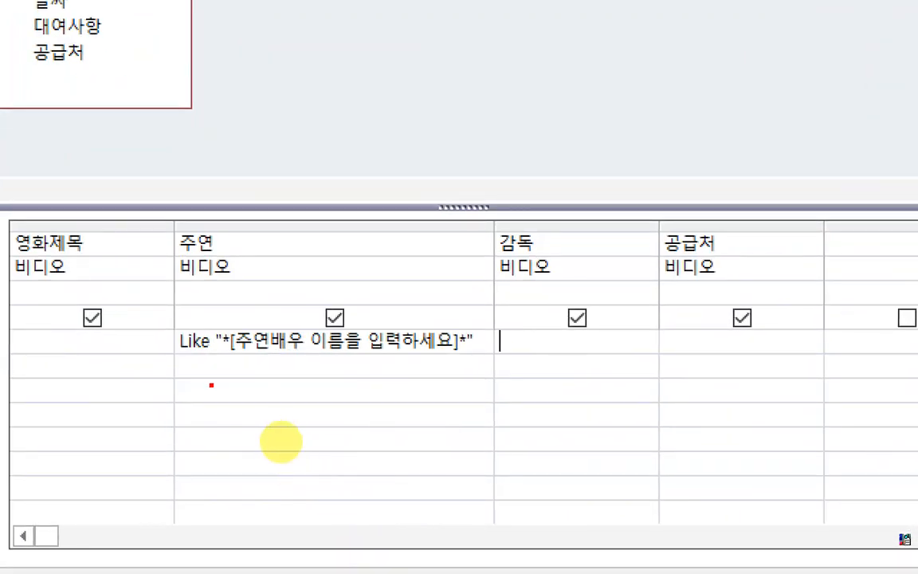
{"action": "left_click_drag", "start_coordinate": [203, 364], "coordinate": [558, 370]}
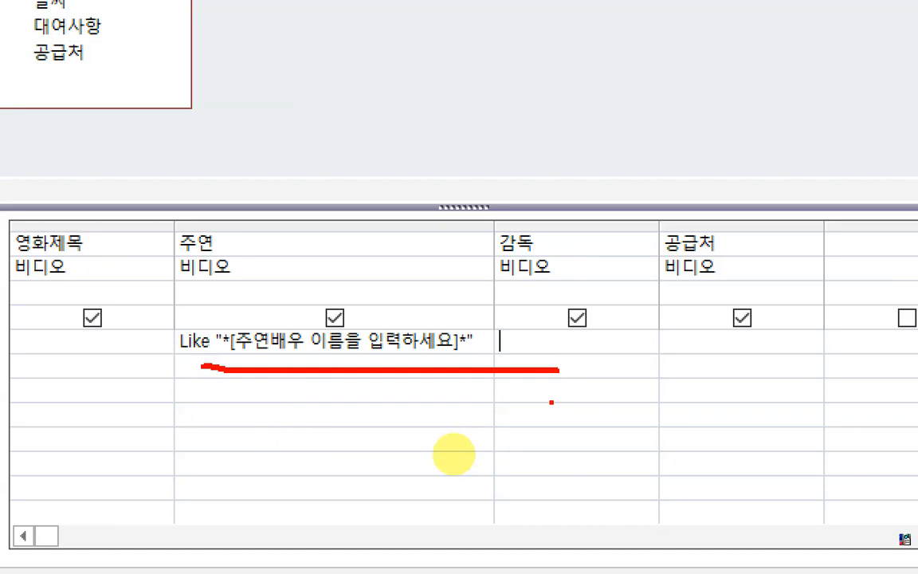
{"action": "mouse_move", "coordinate": [397, 81]}
{"action": "left_mouse_down"}
{"action": "mouse_move", "coordinate": [352, 79]}
{"action": "mouse_move", "coordinate": [408, 129]}
{"action": "left_mouse_up"}
{"action": "mouse_move", "coordinate": [582, 85]}
{"action": "left_mouse_down"}
{"action": "mouse_move", "coordinate": [634, 128]}
{"action": "mouse_move", "coordinate": [595, 129]}
{"action": "left_mouse_up"}
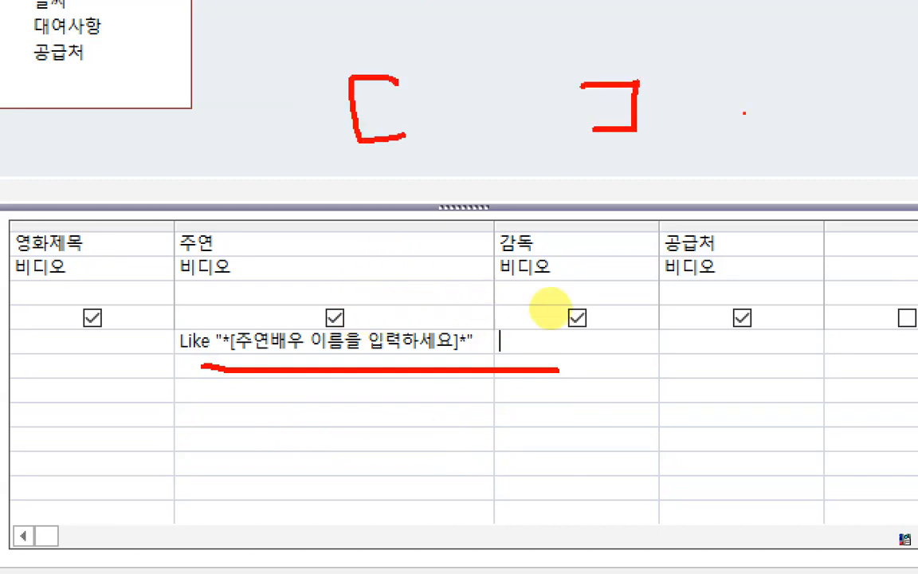
{"action": "mouse_move", "coordinate": [734, 88]}
{"action": "left_mouse_down"}
{"action": "mouse_move", "coordinate": [709, 129]}
{"action": "mouse_move", "coordinate": [731, 129]}
{"action": "mouse_move", "coordinate": [739, 108]}
{"action": "left_mouse_up"}
{"action": "left_click_drag", "start_coordinate": [304, 92], "coordinate": [279, 135]}
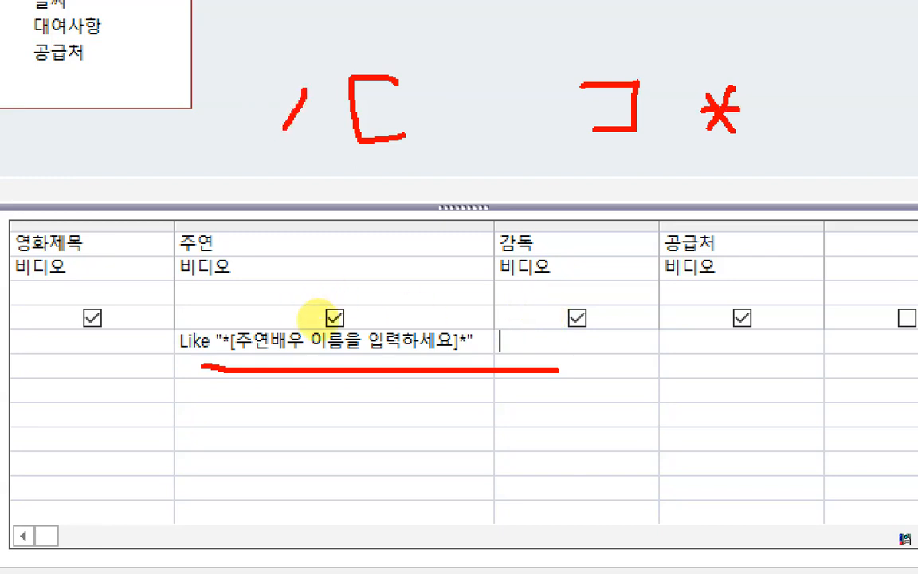
{"action": "mouse_move", "coordinate": [272, 97]}
{"action": "left_mouse_down"}
{"action": "mouse_move", "coordinate": [301, 135]}
{"action": "mouse_move", "coordinate": [341, 115]}
{"action": "left_mouse_up"}
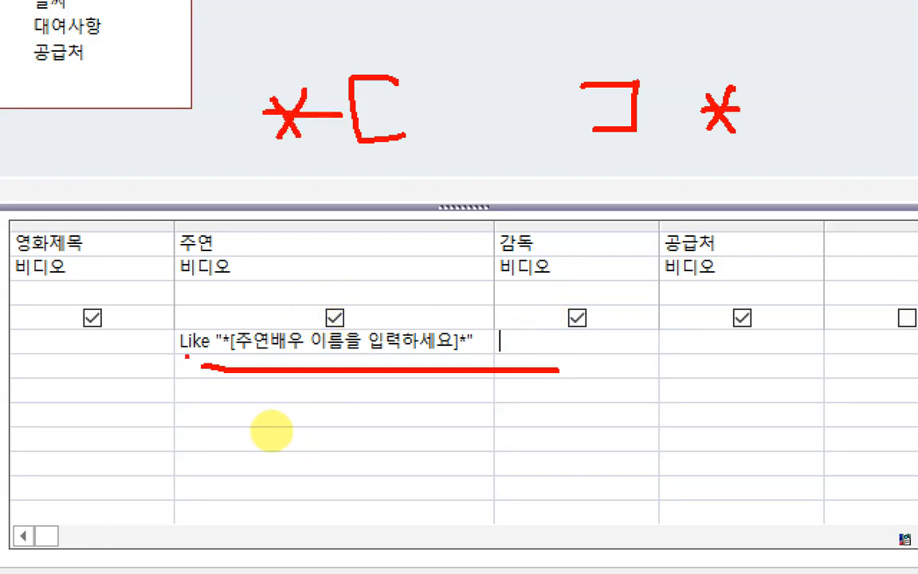
{"action": "left_click_drag", "start_coordinate": [187, 360], "coordinate": [487, 368]}
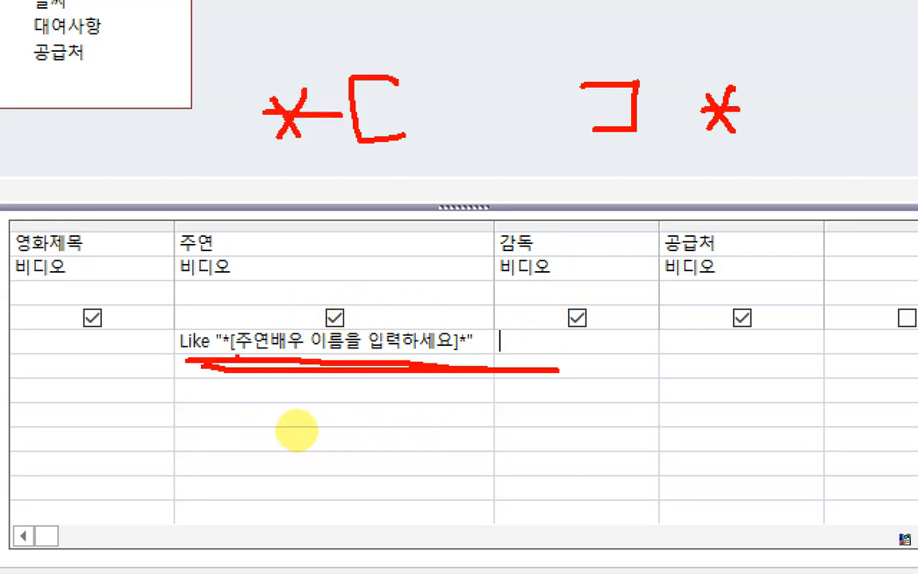
{"action": "key", "text": "Escape"}
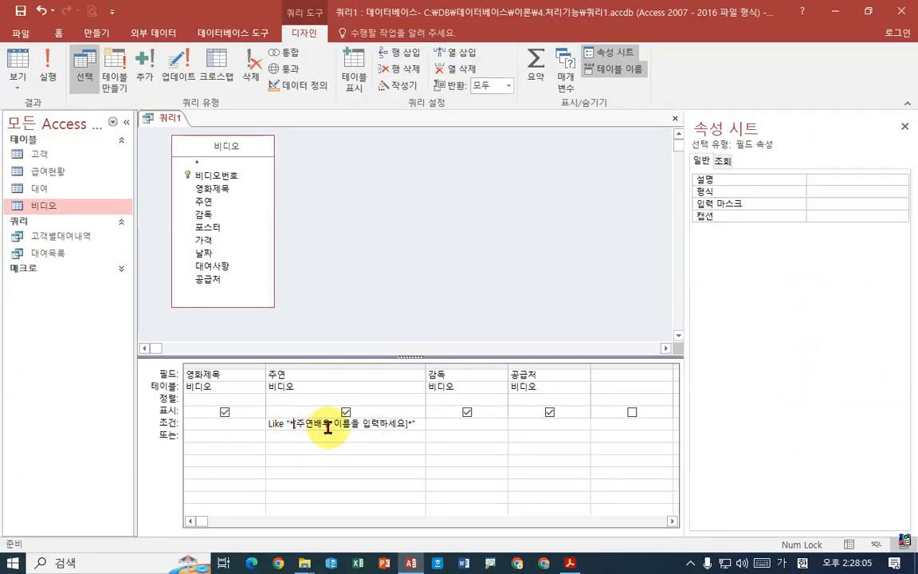
Separate the asterisks from the parameter in the 주연 criterion so it reads Like "*" & [주연배우 이름을 입력하세요] & "*".
{"action": "type", "text": "\" &"}
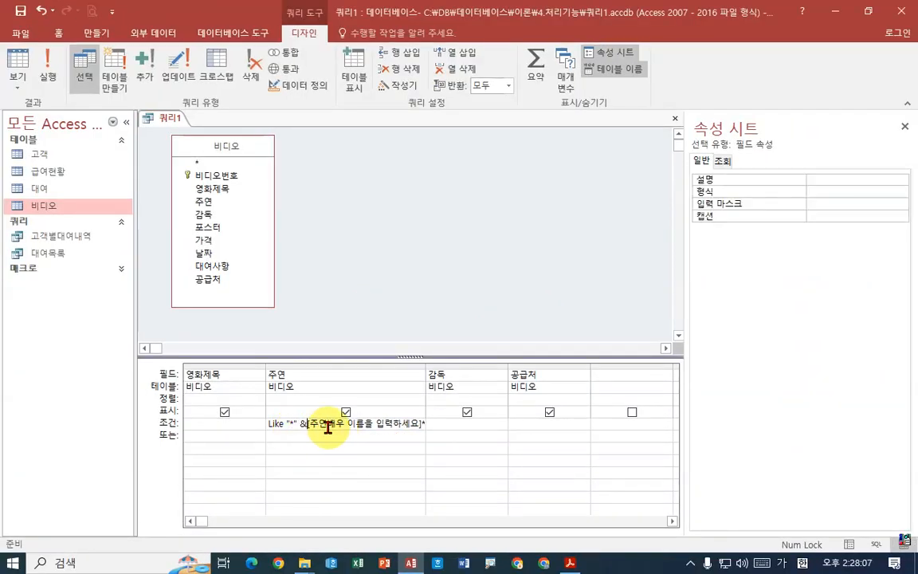
{"action": "key", "text": "Right"}
{"action": "key", "text": "Right"}
{"action": "key", "text": "Right"}
{"action": "key", "text": "Right"}
{"action": "key", "text": "Right"}
{"action": "key", "text": "Right"}
{"action": "key", "text": "Right"}
{"action": "key", "text": "Right"}
{"action": "key", "text": "Right"}
{"action": "key", "text": "Right"}
{"action": "key", "text": "Right"}
{"action": "key", "text": "Right"}
{"action": "key", "text": "Right"}
{"action": "key", "text": "Right"}
{"action": "key", "text": "Right"}
{"action": "key", "text": "Right"}
{"action": "key", "text": "Right"}
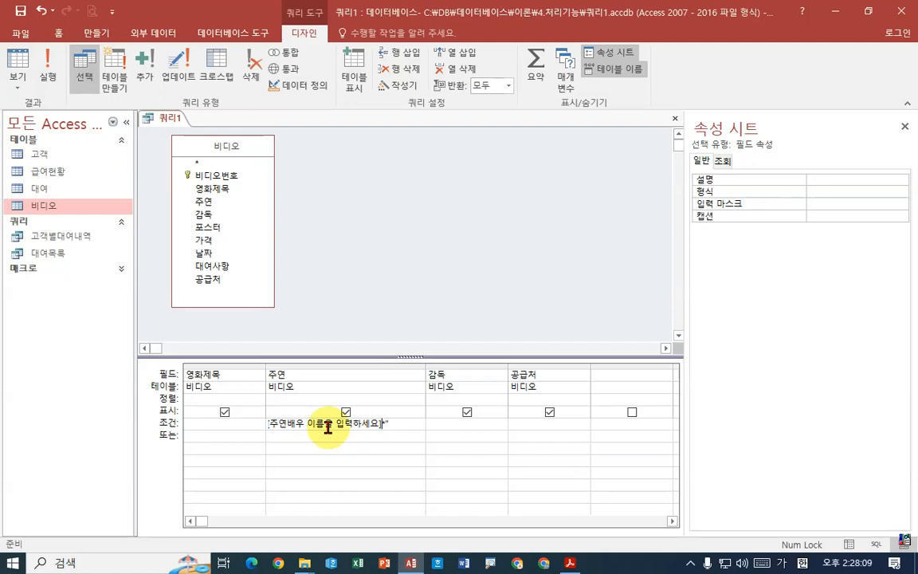
{"action": "type", "text": "& \"*"}
{"action": "key", "text": "Tab"}
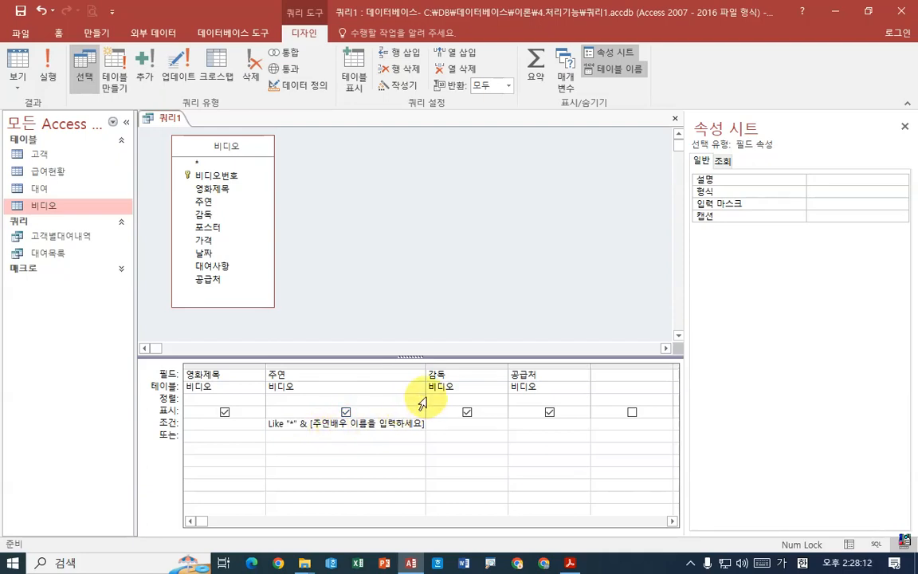
Widen the 주연 column in the query grid to show the whole Like criterion.
{"action": "left_click_drag", "start_coordinate": [424, 368], "coordinate": [484, 369]}
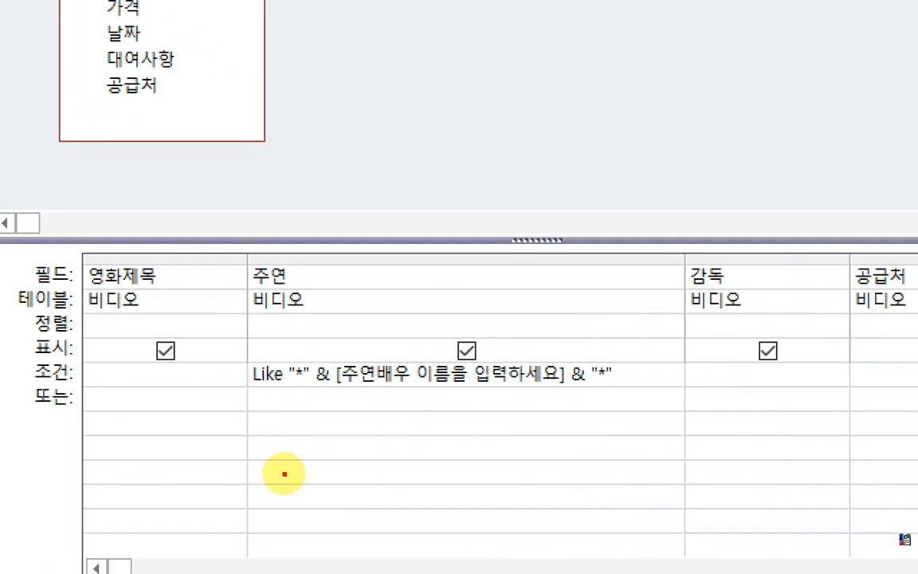
{"action": "left_click_drag", "start_coordinate": [230, 396], "coordinate": [633, 401]}
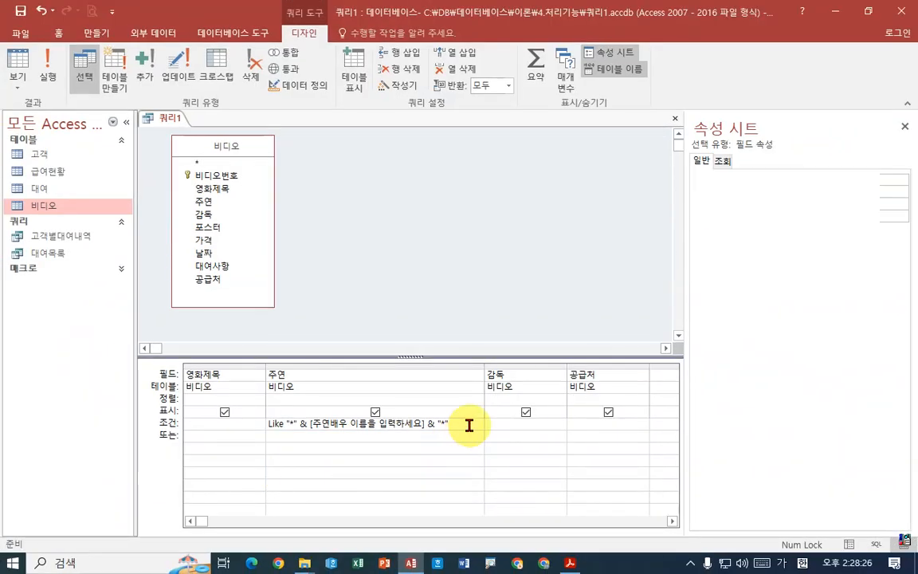
Clear the 주연 criterion and enter *[주연배우 이름을 입력하세요]* in its place.
{"action": "left_click", "coordinate": [470, 426]}
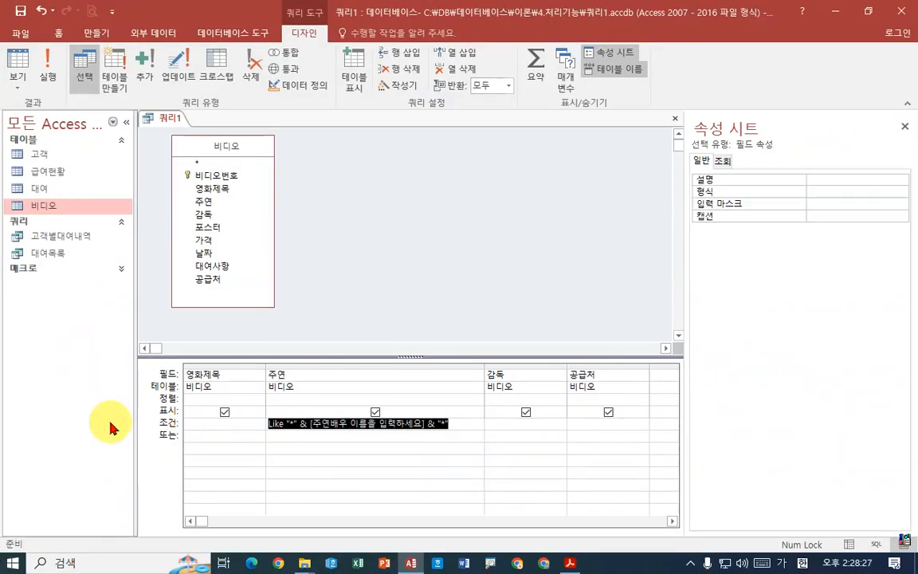
{"action": "key", "text": "Delete"}
{"action": "type", "text": "["}
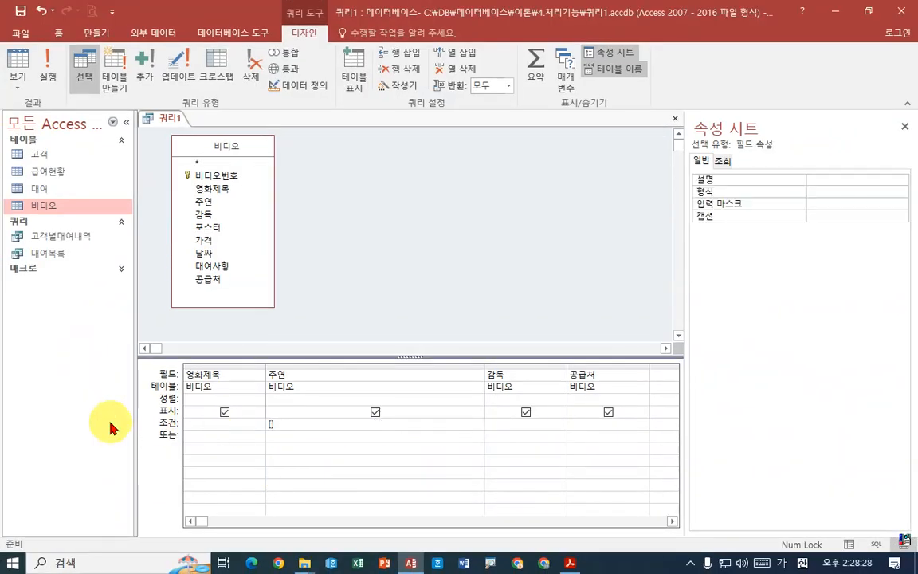
{"action": "type", "text": "주연배우]"}
{"action": "type", "text": " 이름을 입력"}
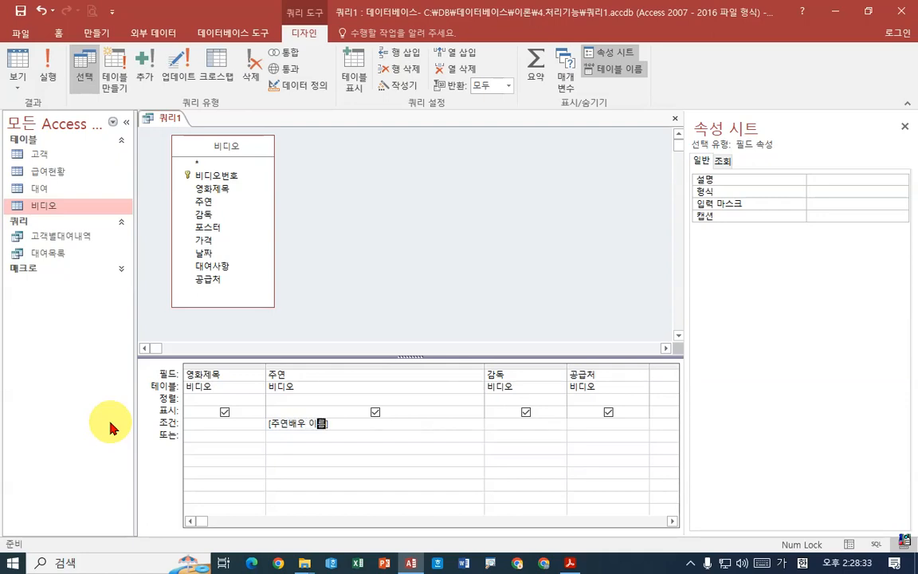
{"action": "type", "text": "하세요"}
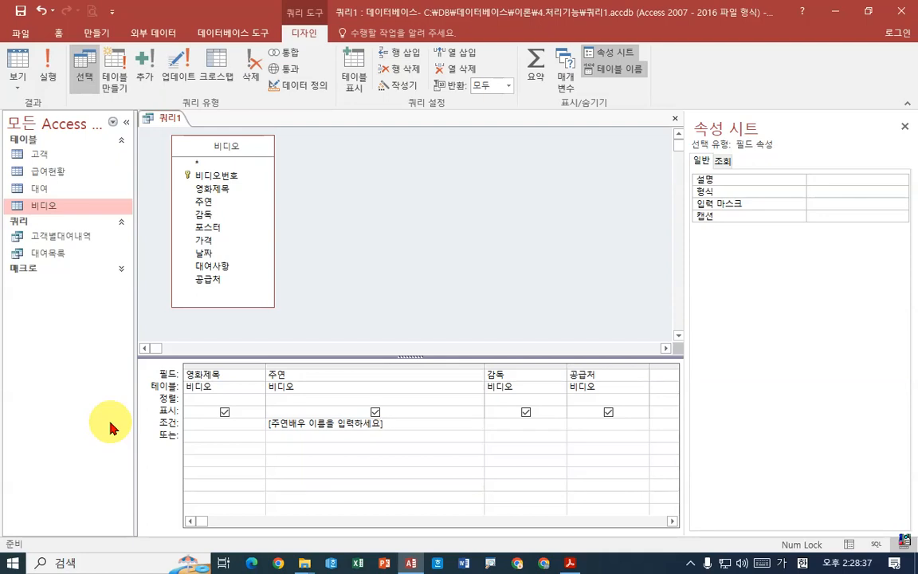
{"action": "key", "text": "Home"}
{"action": "type", "text": "*"}
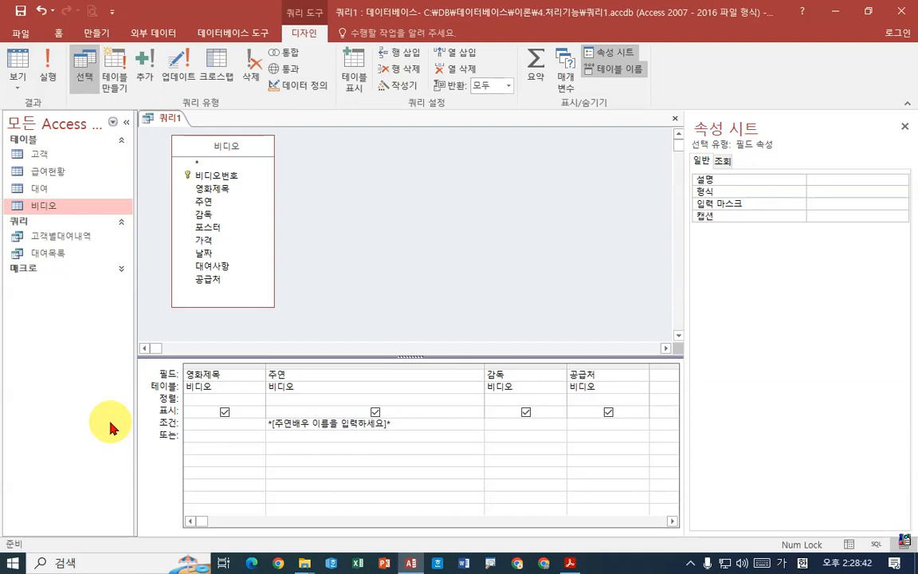
{"action": "key", "text": "Tab"}
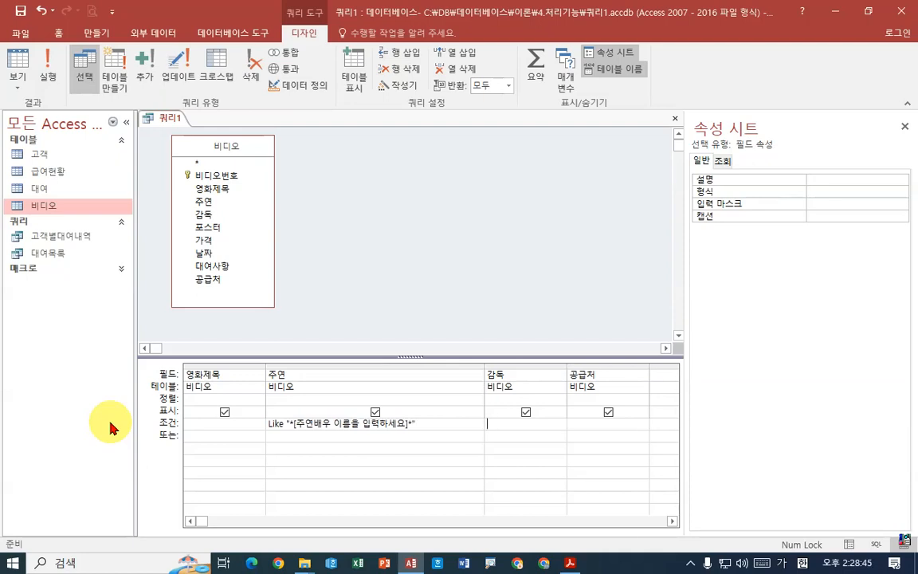
Edit the 주연 criterion to Like "*" & [주연배우 이름을 입력하세요] & "*", joining the wildcards to the parameter with ampersands.
{"action": "key", "text": "shift+Tab"}
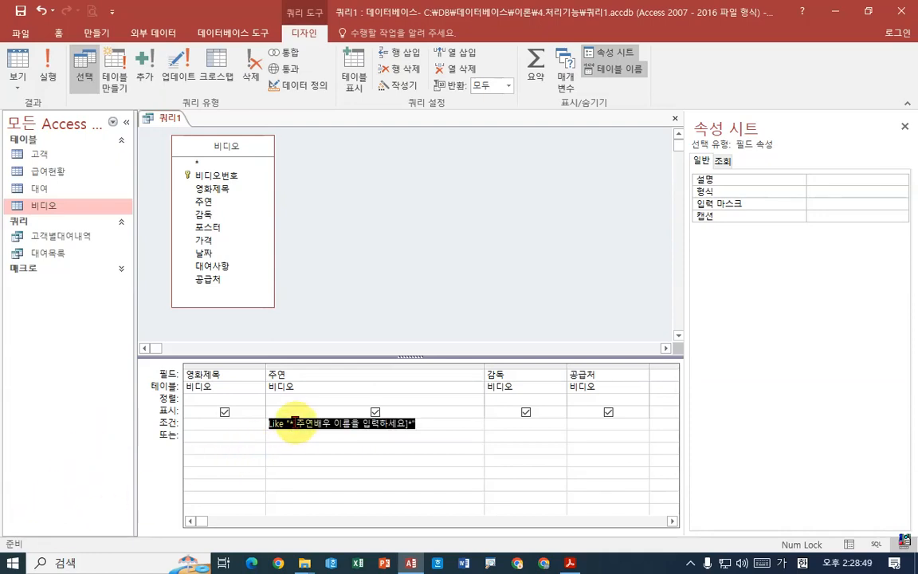
{"action": "left_click", "coordinate": [295, 423]}
{"action": "key", "text": "BackSpace"}
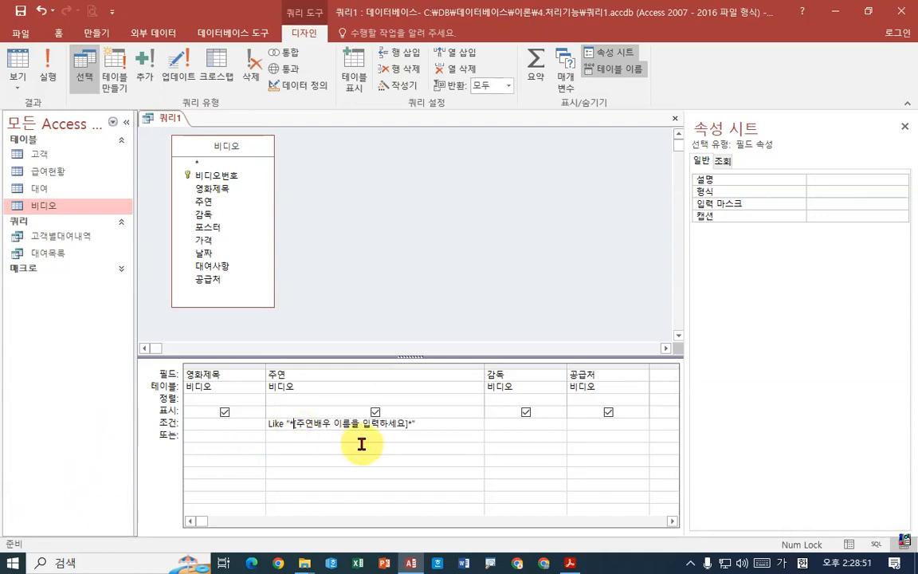
{"action": "type", "text": "\"&"}
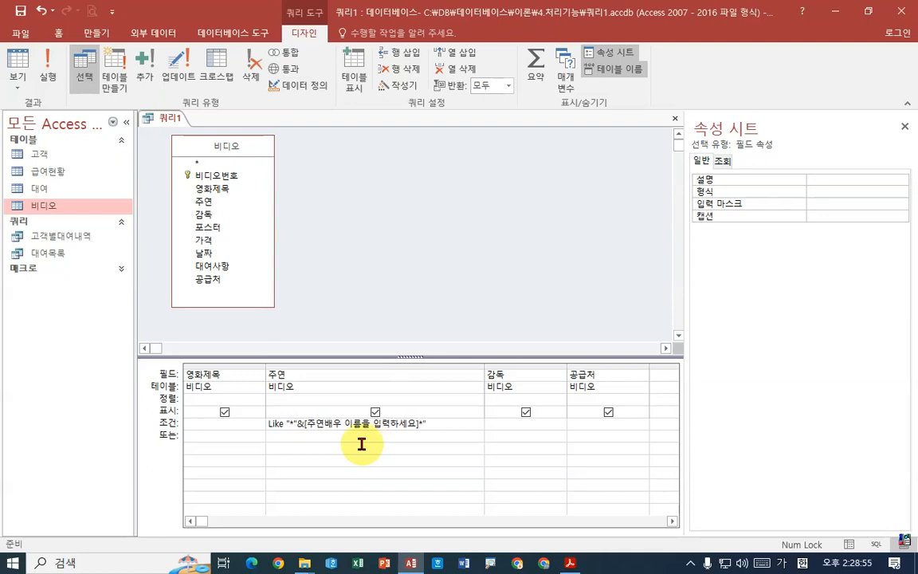
{"action": "type", "text": "&\""}
{"action": "key", "text": "Tab"}
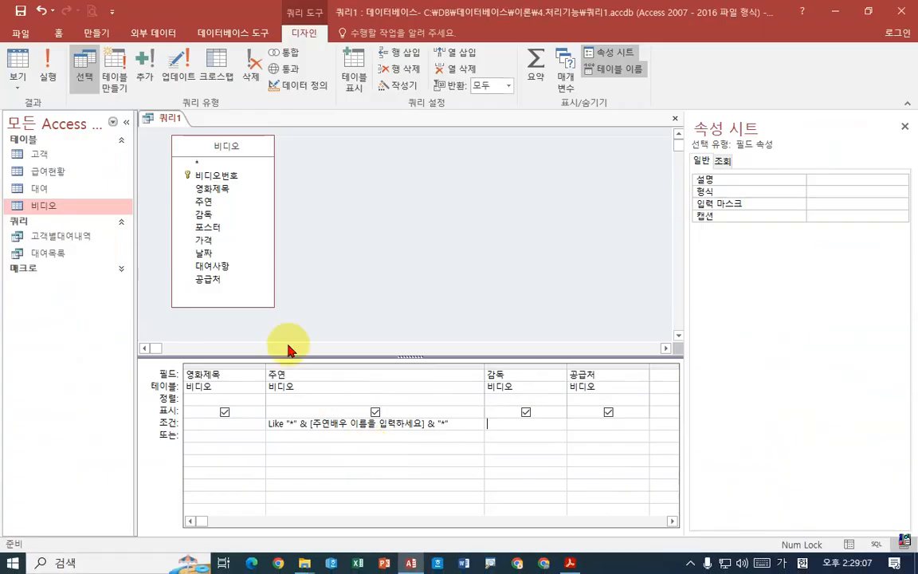
Run the query with 장동건 as the lead actor parameter and return to Design view.
{"action": "left_click", "coordinate": [46, 75]}
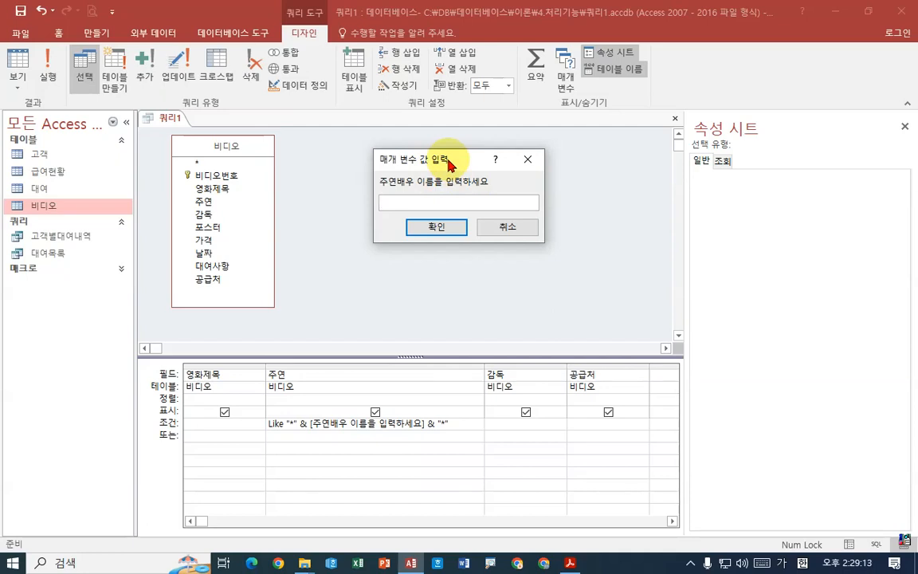
{"action": "left_click_drag", "start_coordinate": [437, 156], "coordinate": [500, 174]}
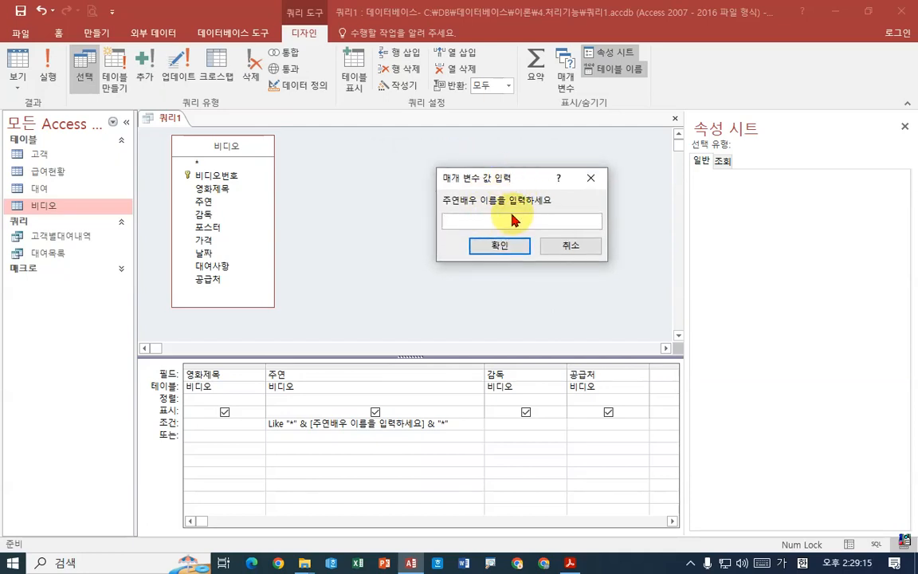
{"action": "type", "text": "장동건"}
{"action": "key", "text": "Return"}
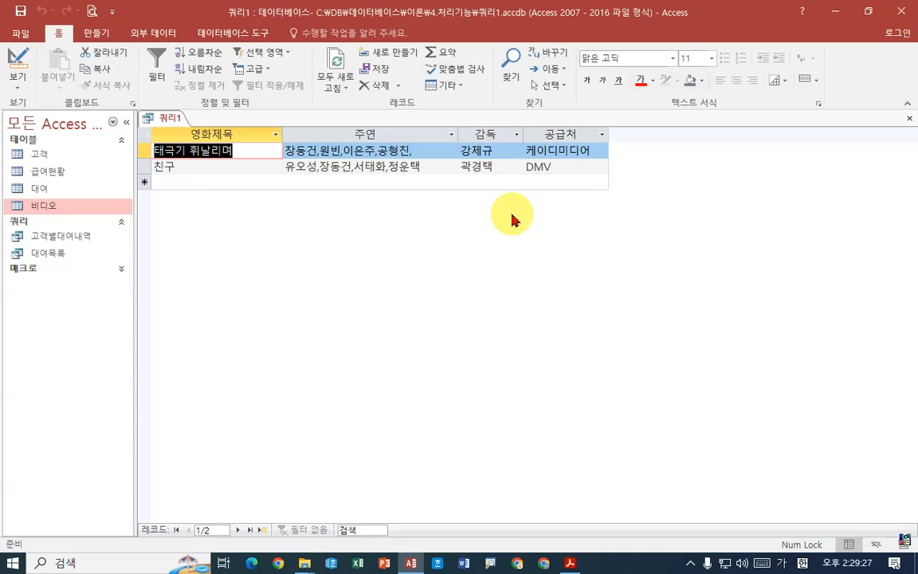
{"action": "right_click", "coordinate": [177, 116]}
{"action": "left_click", "coordinate": [224, 188]}
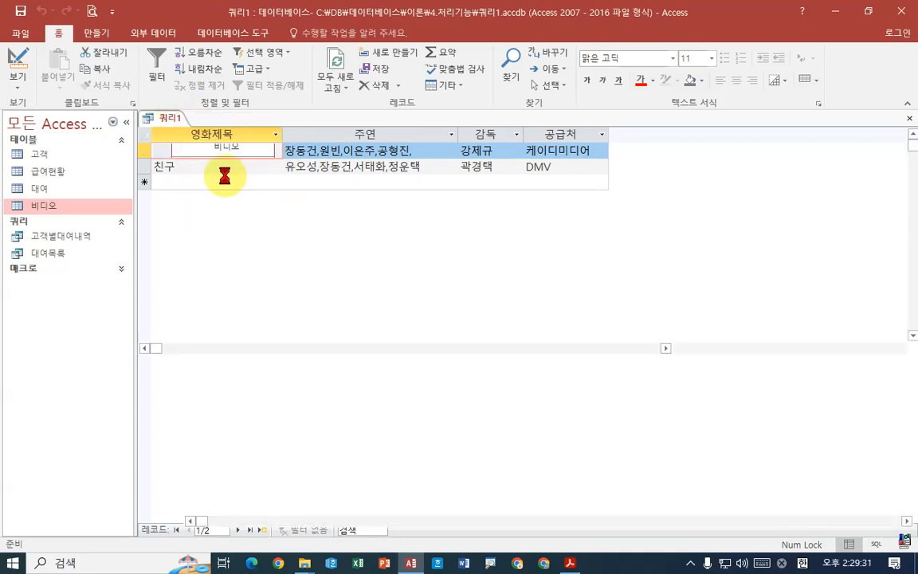
Test the query again with 김하늘 as the parameter value and go back to Design view.
{"action": "left_click", "coordinate": [59, 88]}
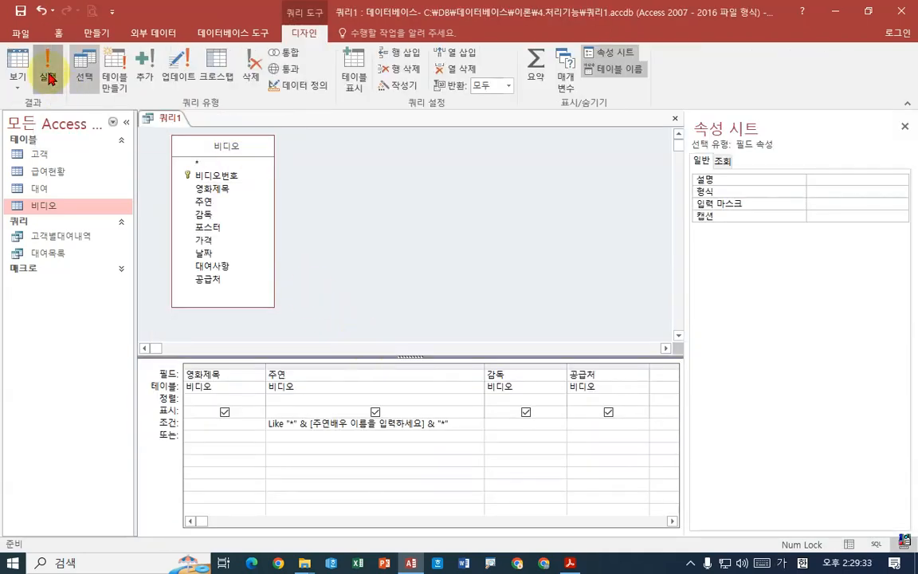
{"action": "type", "text": "김하늘"}
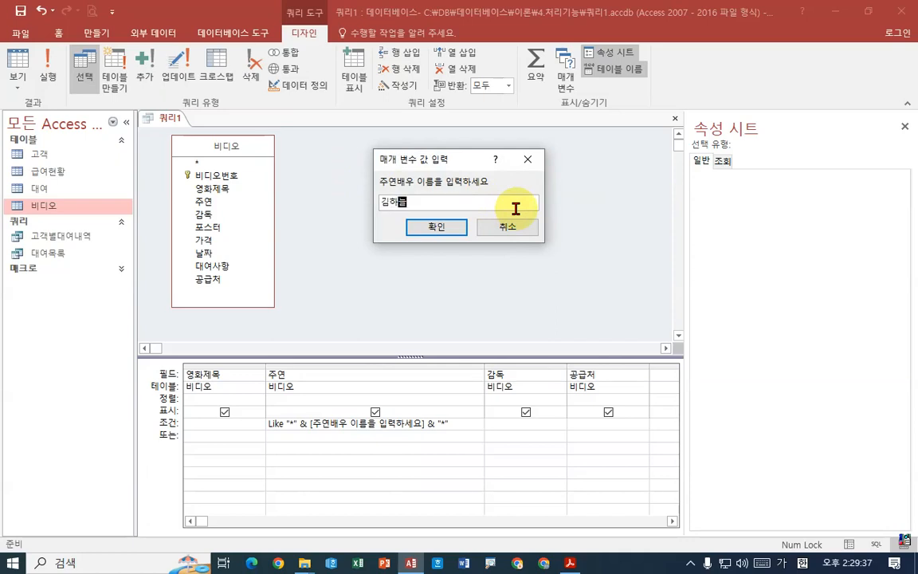
{"action": "key", "text": "Return"}
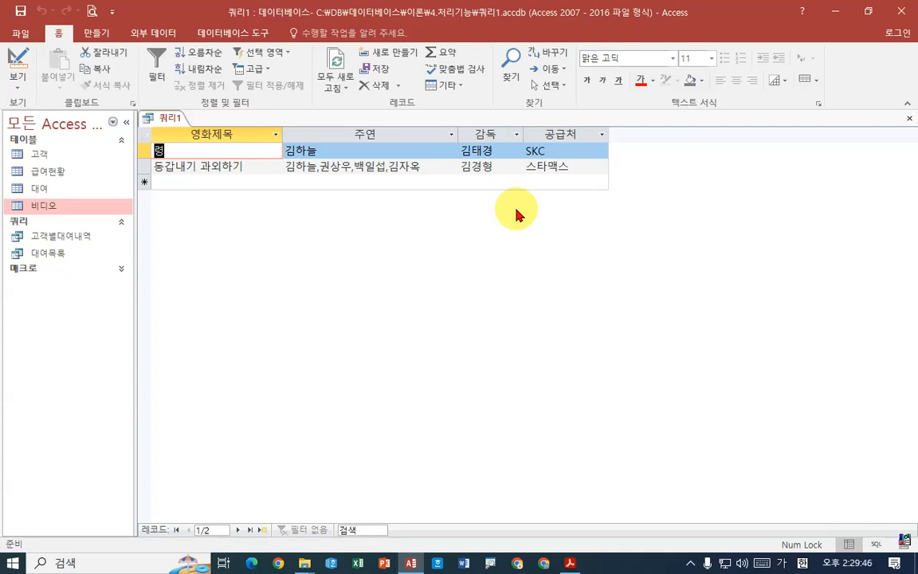
{"action": "right_click", "coordinate": [184, 119]}
{"action": "left_click", "coordinate": [199, 179]}
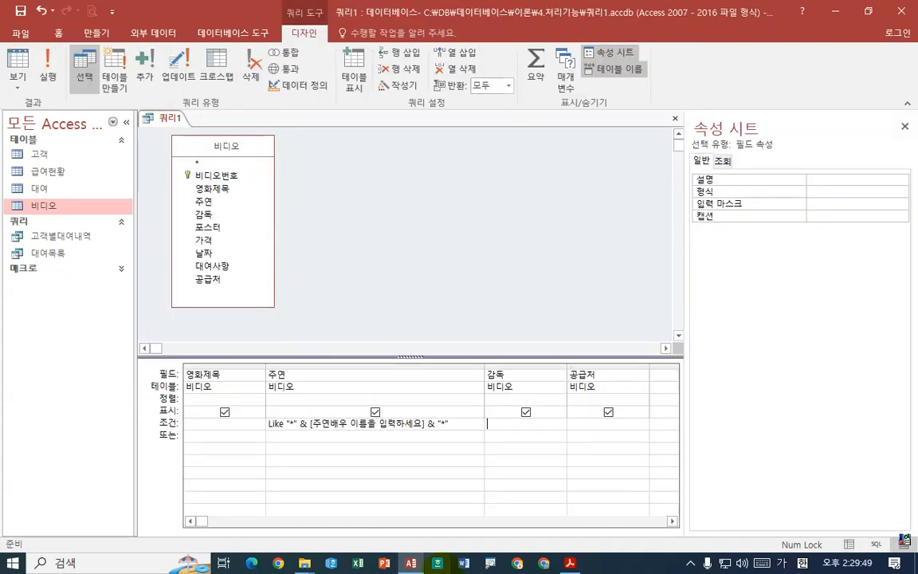
Check the sort requirement in the Acrobat Reader workbook, then return to Access and sort 공급처 by 오름차순.
{"action": "left_click", "coordinate": [570, 562]}
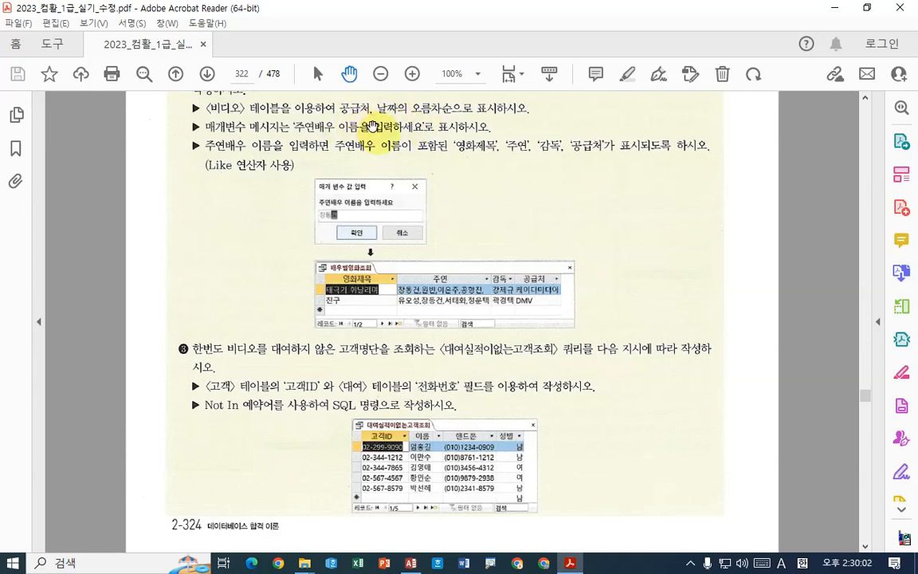
{"action": "left_click", "coordinate": [410, 561]}
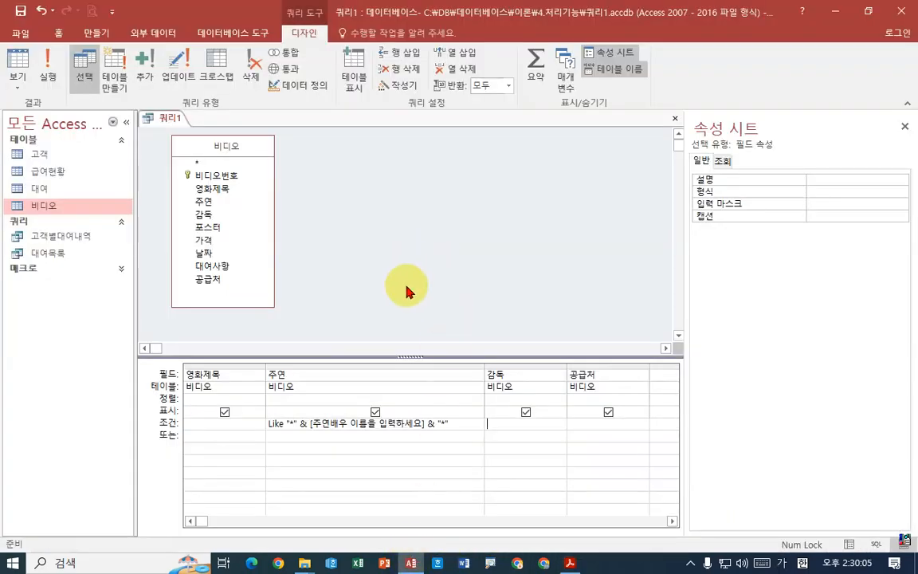
{"action": "left_click", "coordinate": [642, 400]}
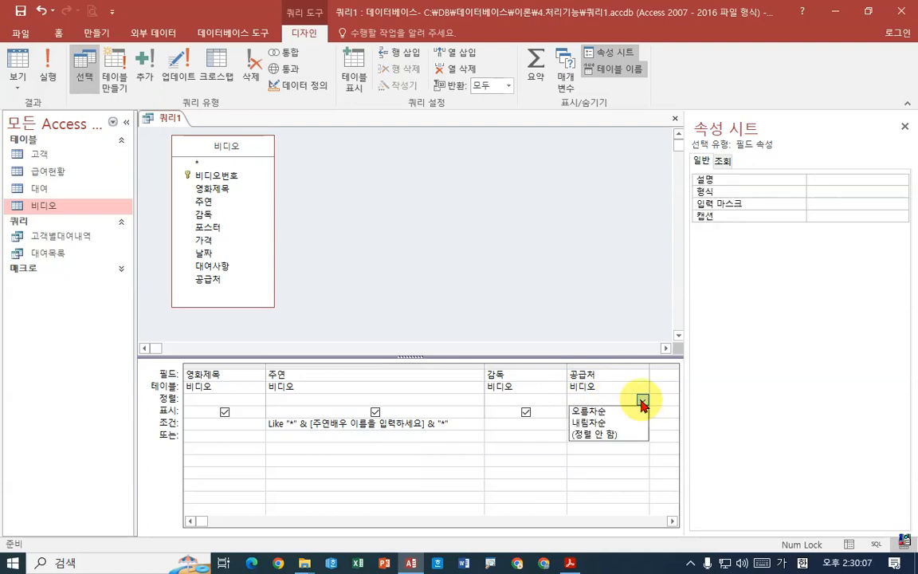
{"action": "left_click", "coordinate": [592, 410]}
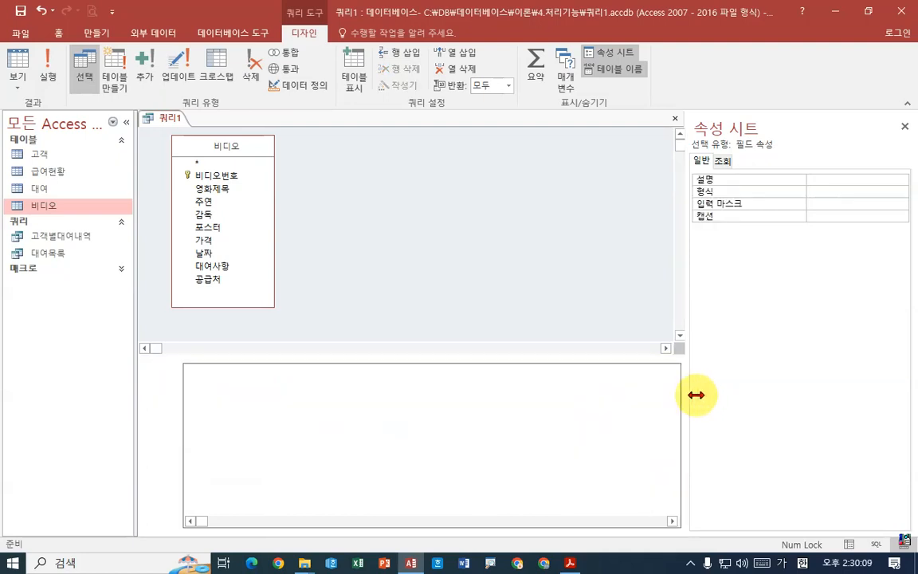
Widen the query design area and add the 날짜 field, sorted 오름차순 and shown in the results.
{"action": "left_click_drag", "start_coordinate": [696, 395], "coordinate": [774, 396]}
{"action": "left_click", "coordinate": [678, 387]}
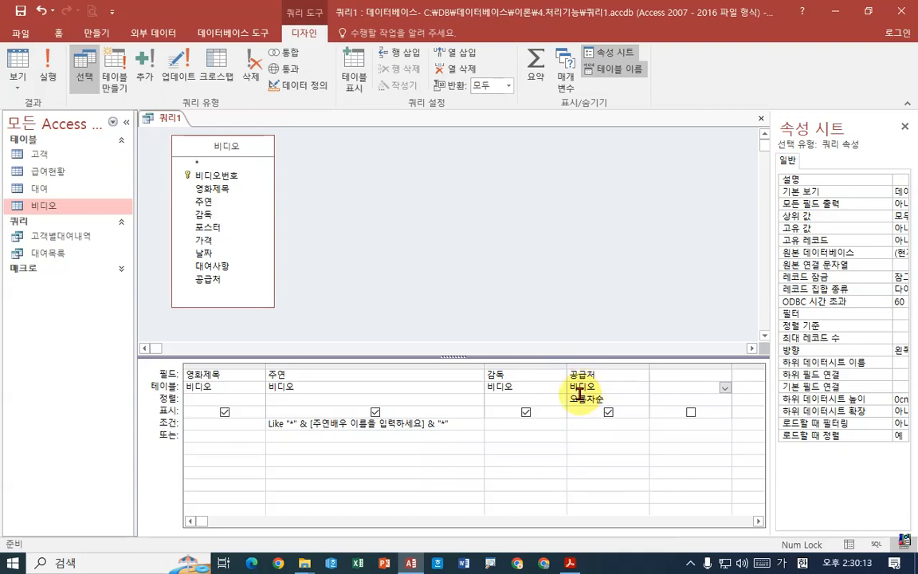
{"action": "double_click", "coordinate": [203, 254]}
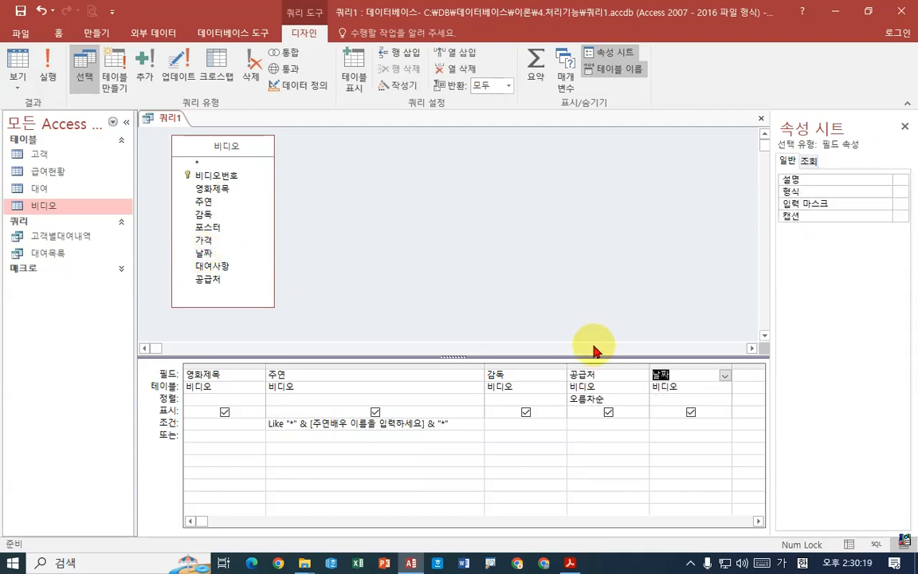
{"action": "left_click", "coordinate": [691, 413]}
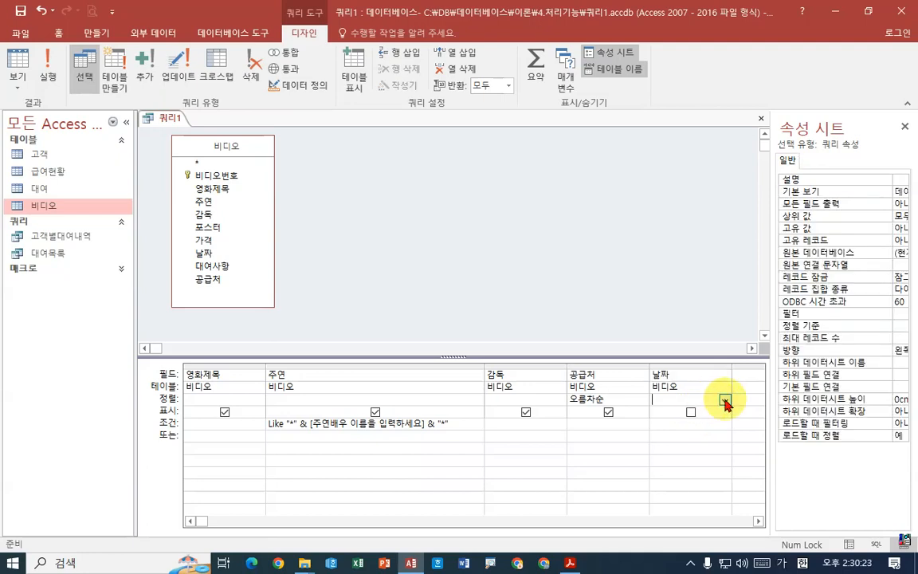
{"action": "left_click", "coordinate": [725, 399]}
{"action": "left_click", "coordinate": [669, 411]}
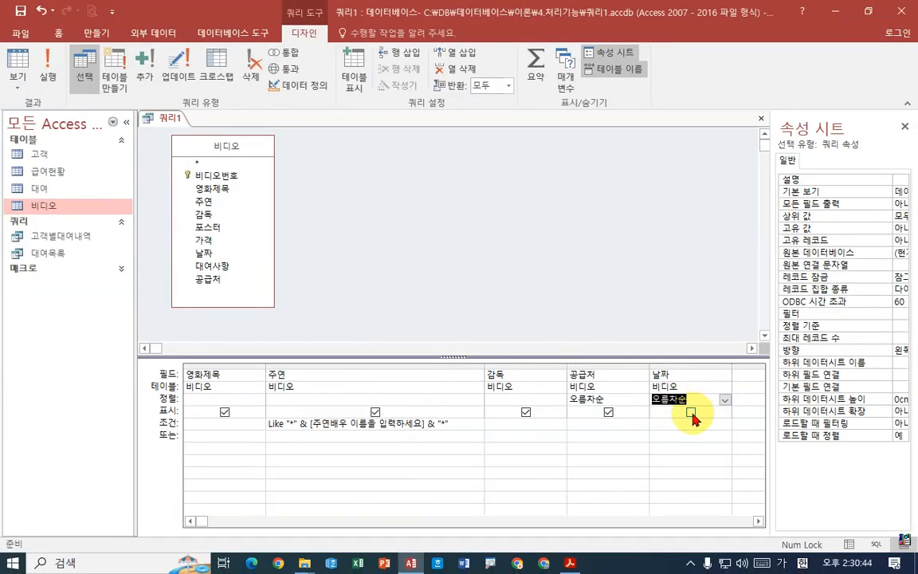
{"action": "left_click", "coordinate": [675, 399]}
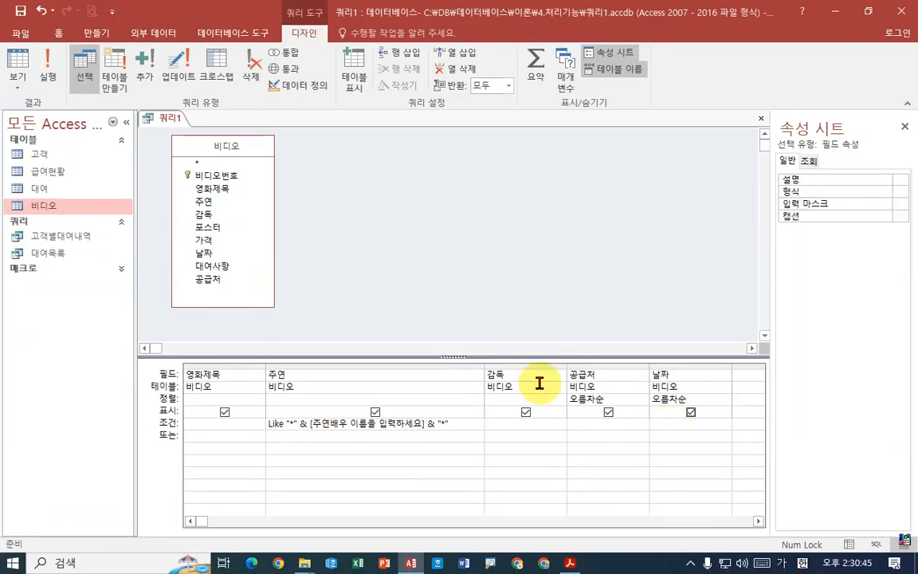
Run the query with 장동건 as the lead actor while 날짜 is shown, and return to Design view.
{"action": "left_click", "coordinate": [46, 82]}
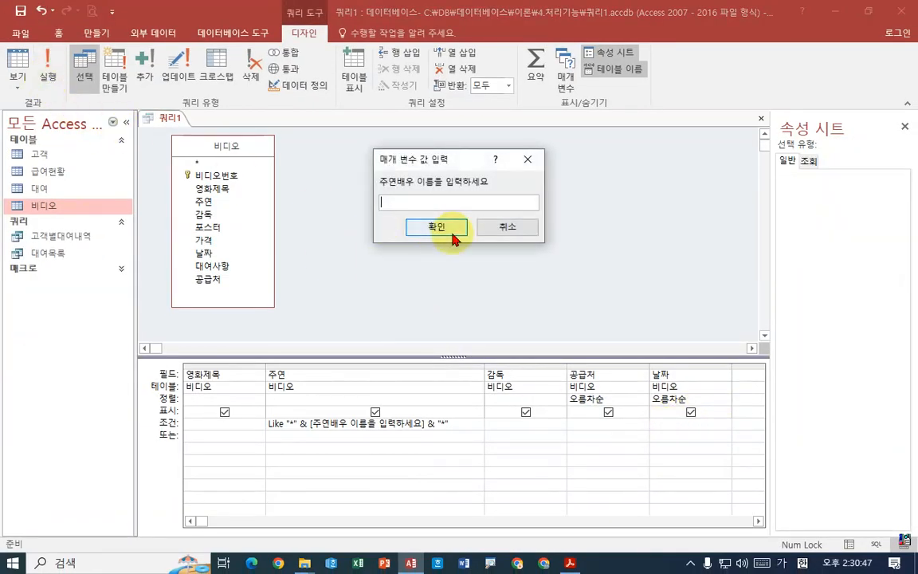
{"action": "type", "text": "자"}
{"action": "type", "text": "동건"}
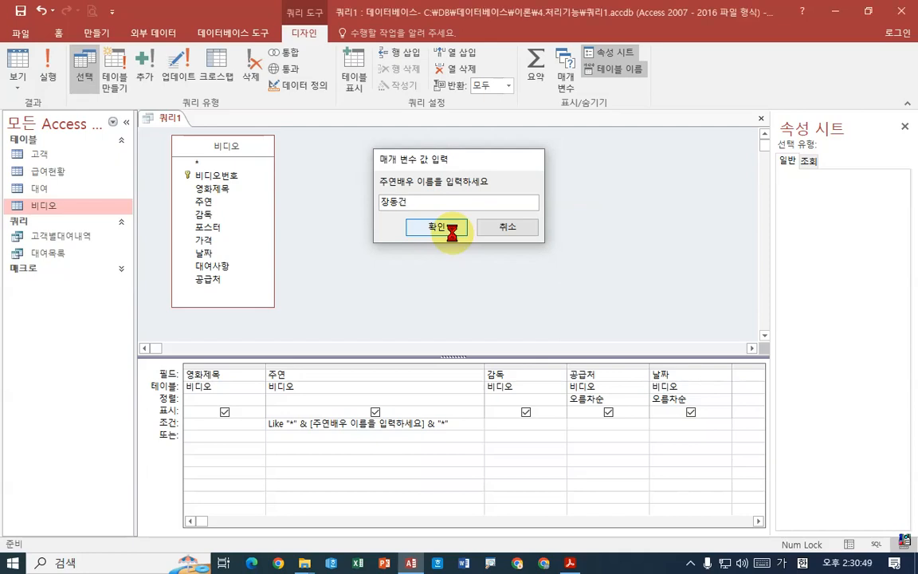
{"action": "left_click", "coordinate": [452, 231]}
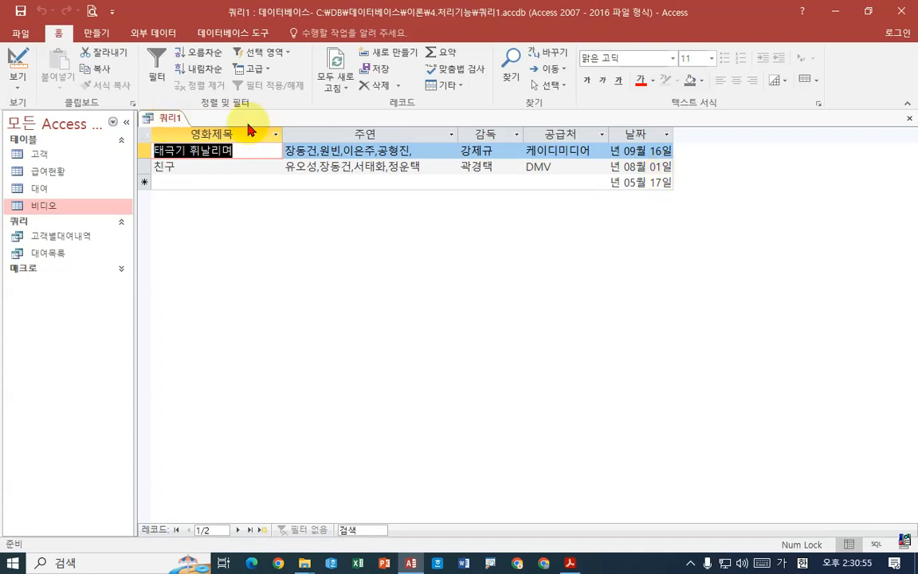
{"action": "left_click", "coordinate": [231, 181]}
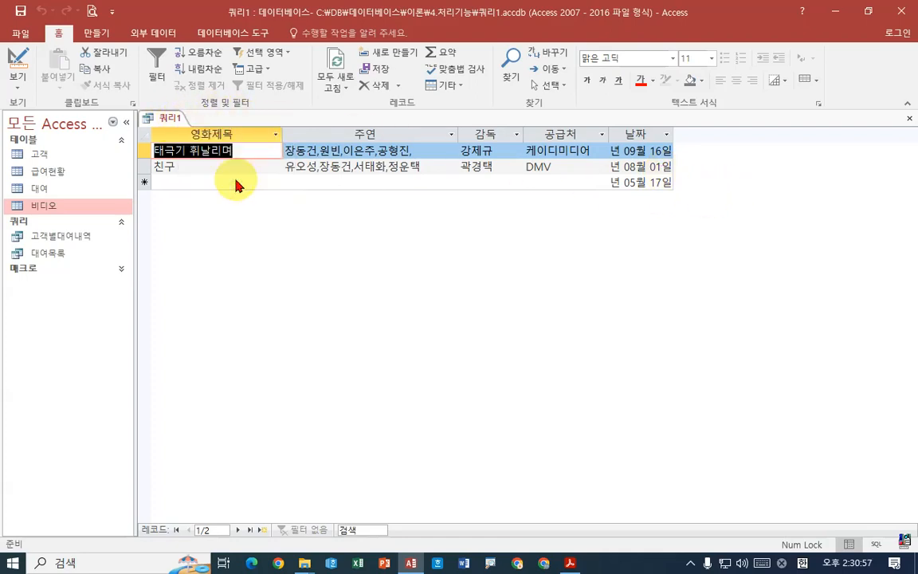
Hide the 날짜 column from the query output and rerun the query with 장동건 as the parameter.
{"action": "left_click", "coordinate": [691, 412]}
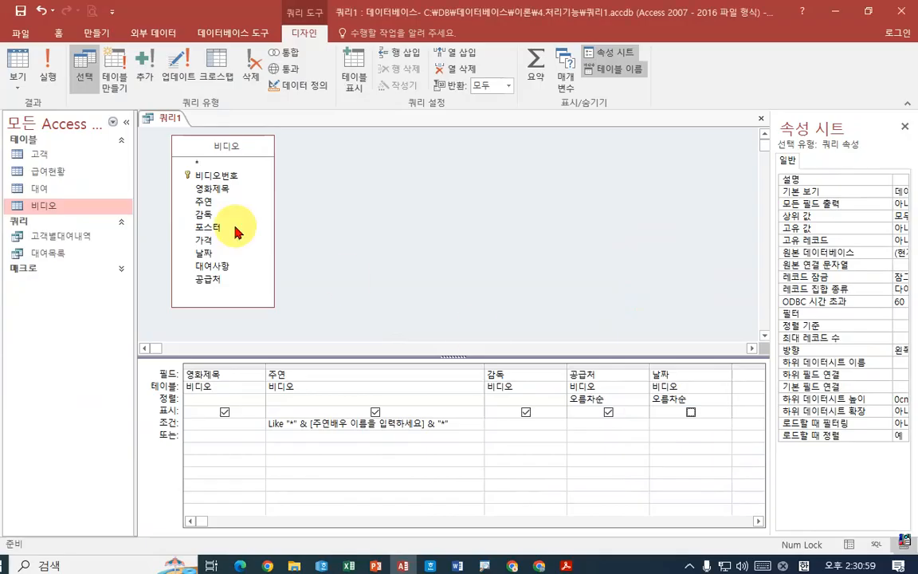
{"action": "left_click", "coordinate": [48, 65]}
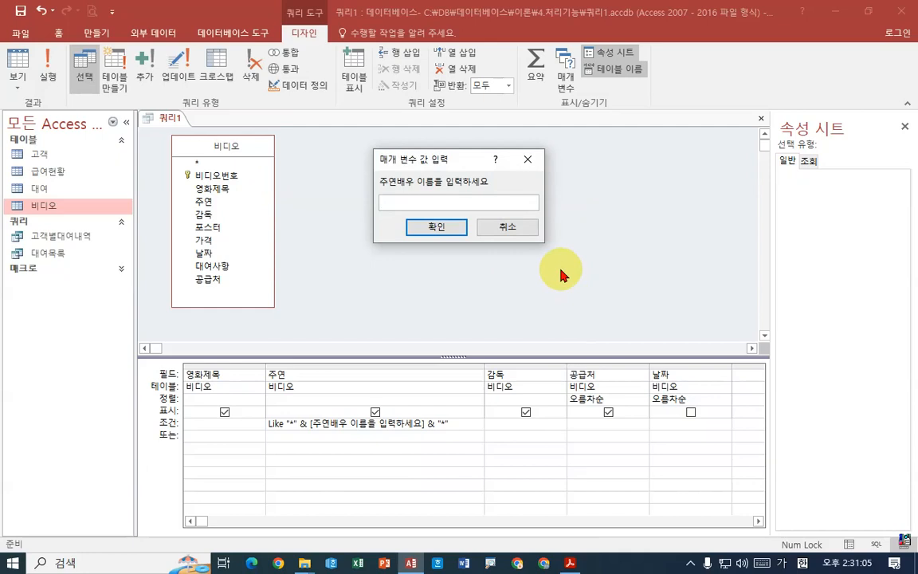
{"action": "type", "text": "장동건"}
{"action": "key", "text": "Return"}
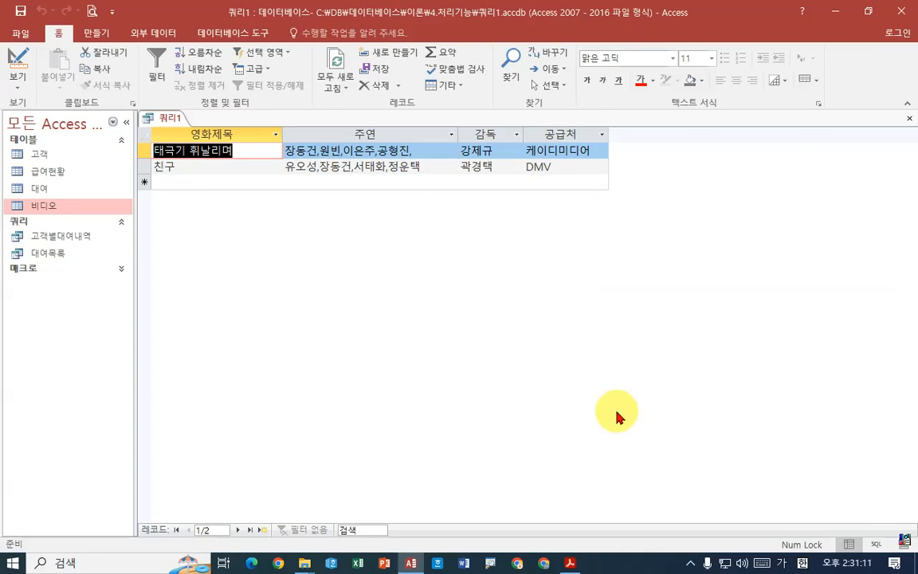
Compare the query result with the 배우별영화조회 requirements and sample output in the Acrobat Reader workbook.
{"action": "left_click", "coordinate": [570, 563]}
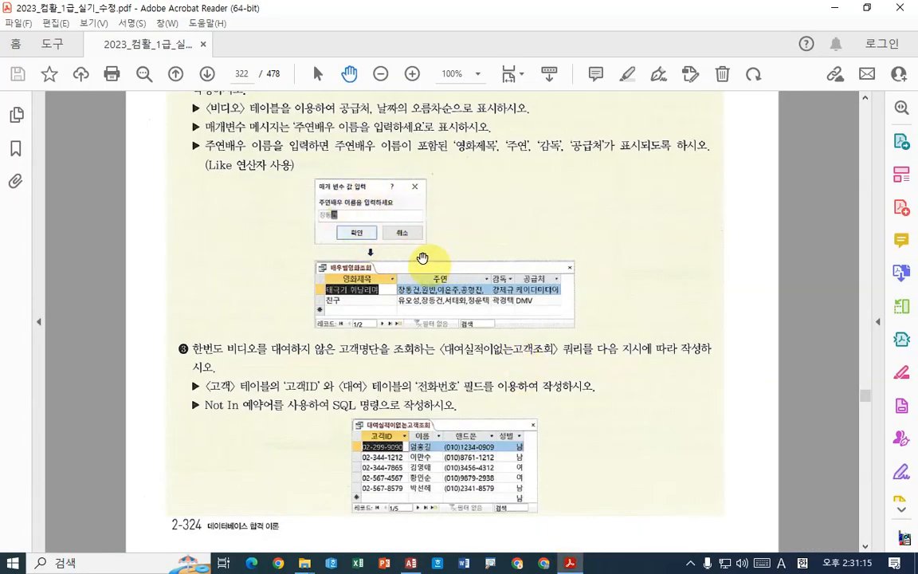
{"action": "scroll", "coordinate": [420, 255], "scroll_direction": "up", "scroll_amount": 1}
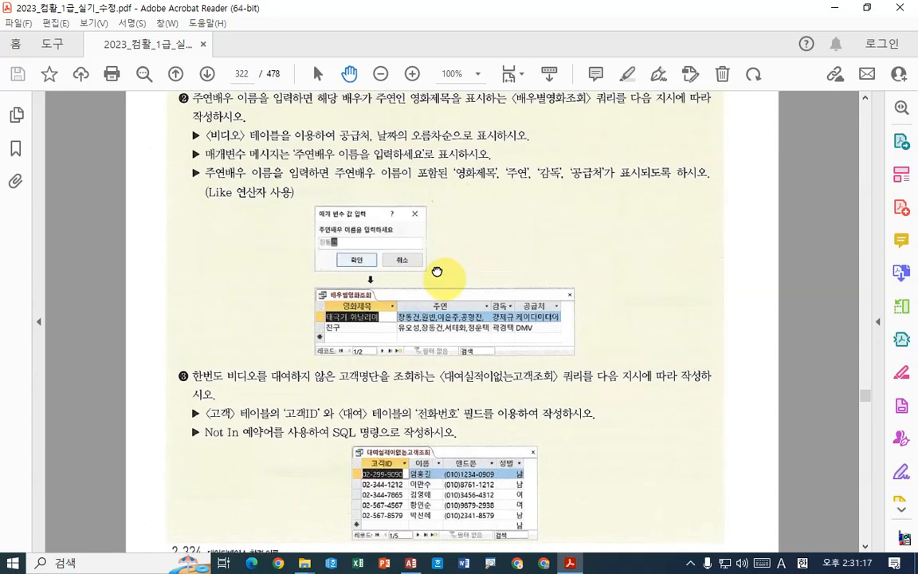
{"action": "scroll", "coordinate": [442, 271], "scroll_direction": "down", "scroll_amount": 1}
{"action": "scroll", "coordinate": [446, 279], "scroll_direction": "up", "scroll_amount": 1}
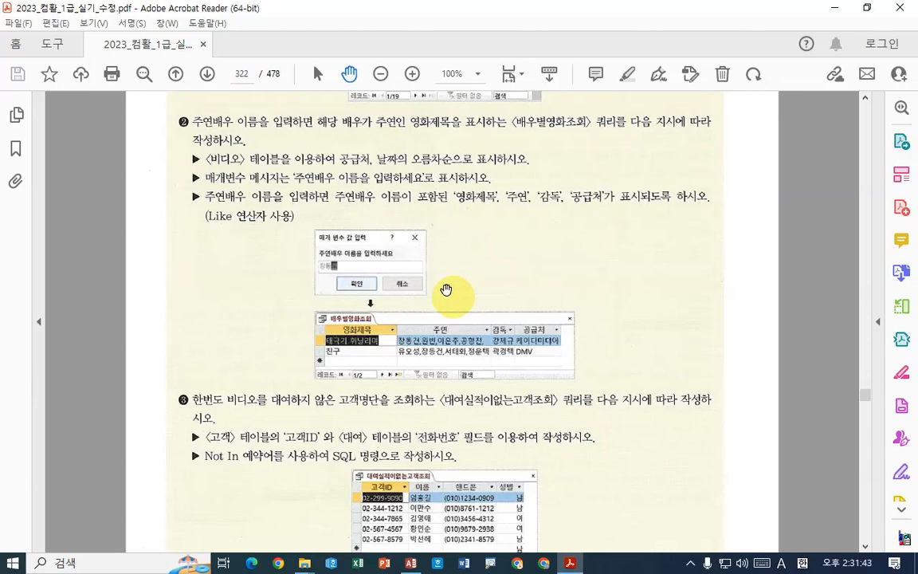
{"action": "left_click", "coordinate": [572, 564]}
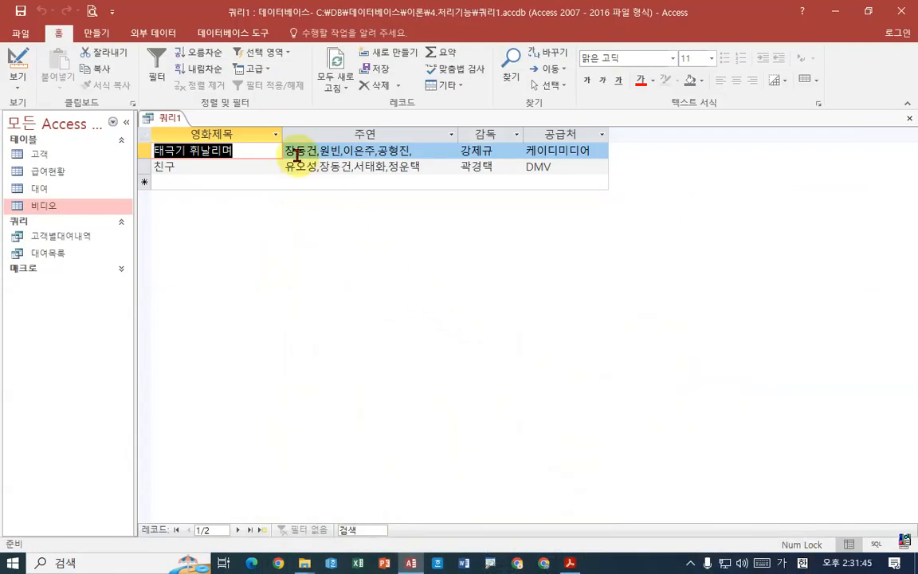
Reopen the query in Design view and replace the whole 주연 criterion with [주연배우 이름을 입력하세요].
{"action": "right_click", "coordinate": [160, 120]}
{"action": "left_click", "coordinate": [229, 185]}
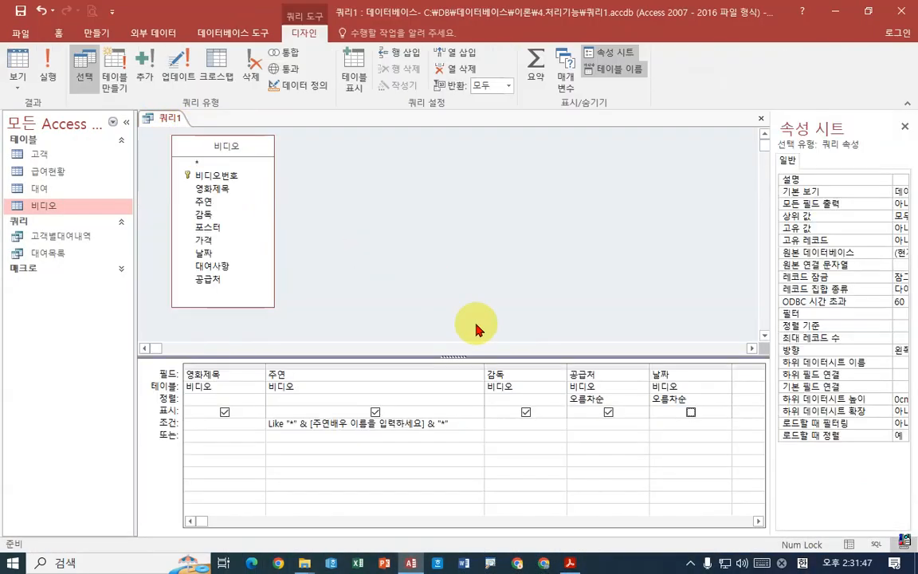
{"action": "left_click_drag", "start_coordinate": [467, 424], "coordinate": [192, 423]}
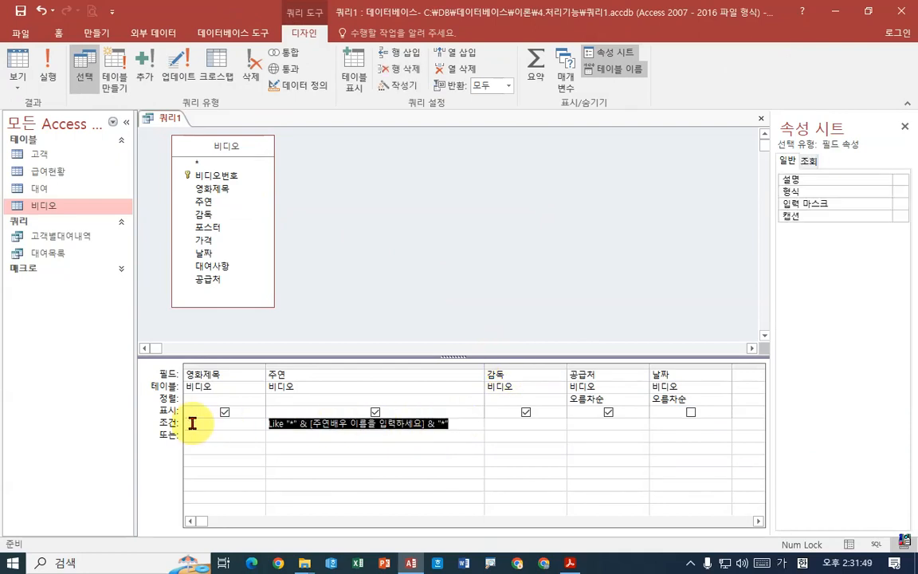
{"action": "type", "text": "[]"}
{"action": "key", "text": "Left"}
{"action": "type", "text": "주"}
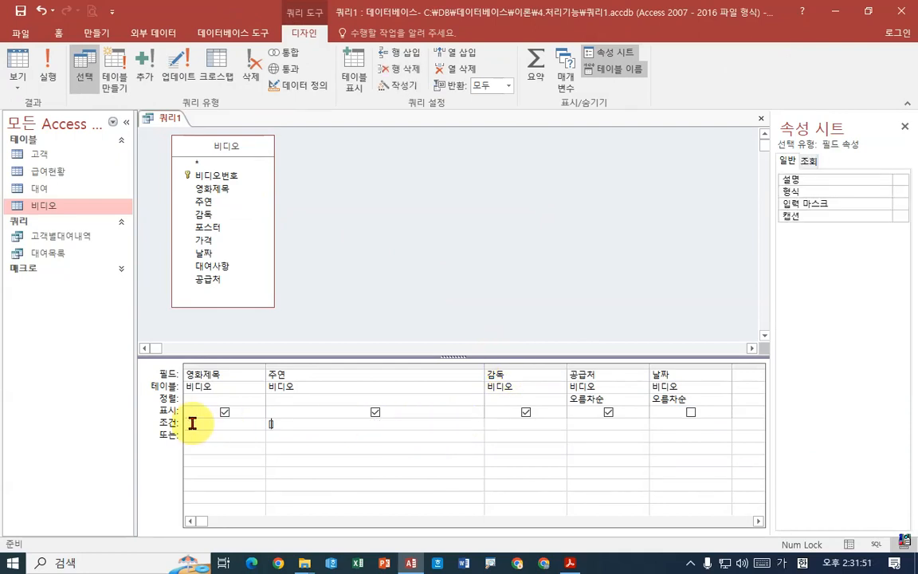
{"action": "type", "text": "연배우 이름을 입력"}
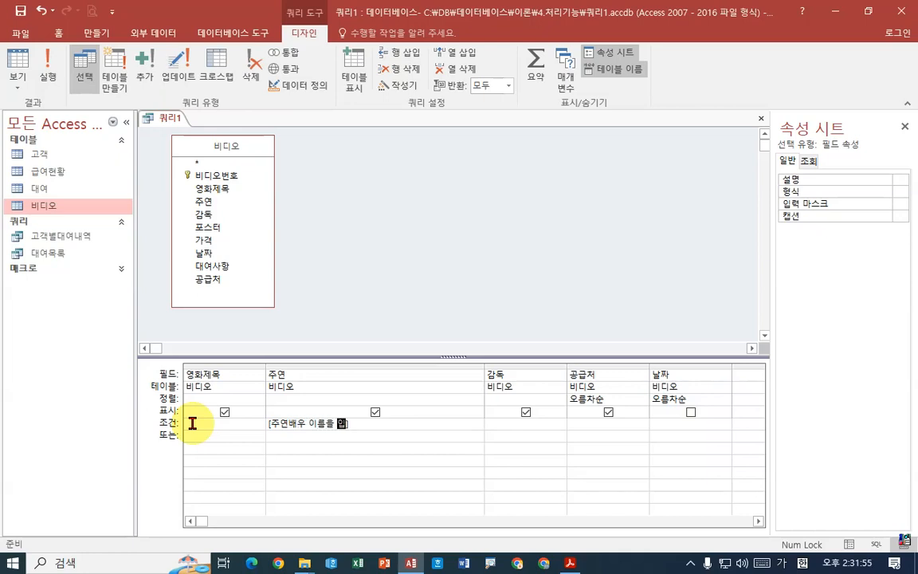
{"action": "type", "text": "하세요"}
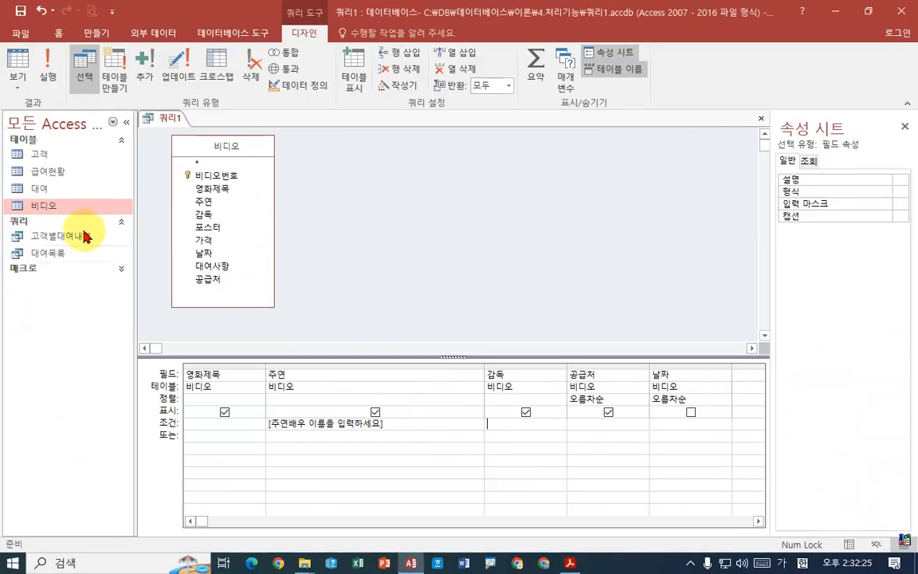
Run the query with the parameter-only criterion using 장동건, and go back to Design view.
{"action": "left_click", "coordinate": [47, 63]}
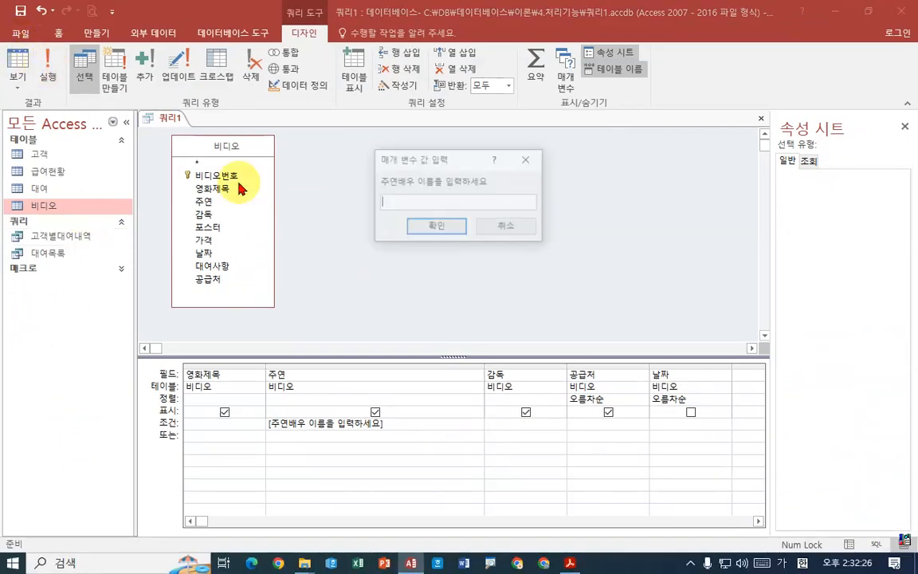
{"action": "type", "text": "장동건"}
{"action": "left_click", "coordinate": [436, 227]}
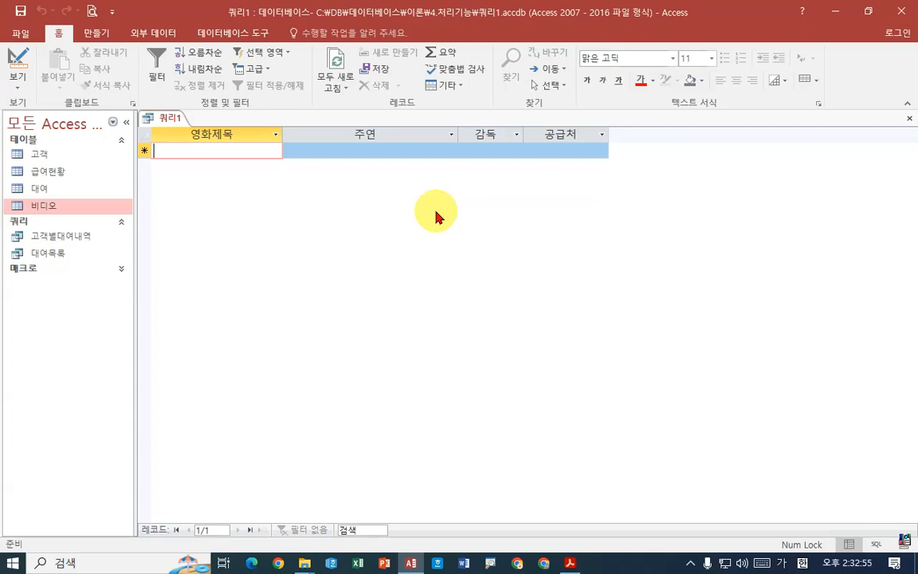
{"action": "right_click", "coordinate": [173, 125]}
{"action": "left_click", "coordinate": [190, 179]}
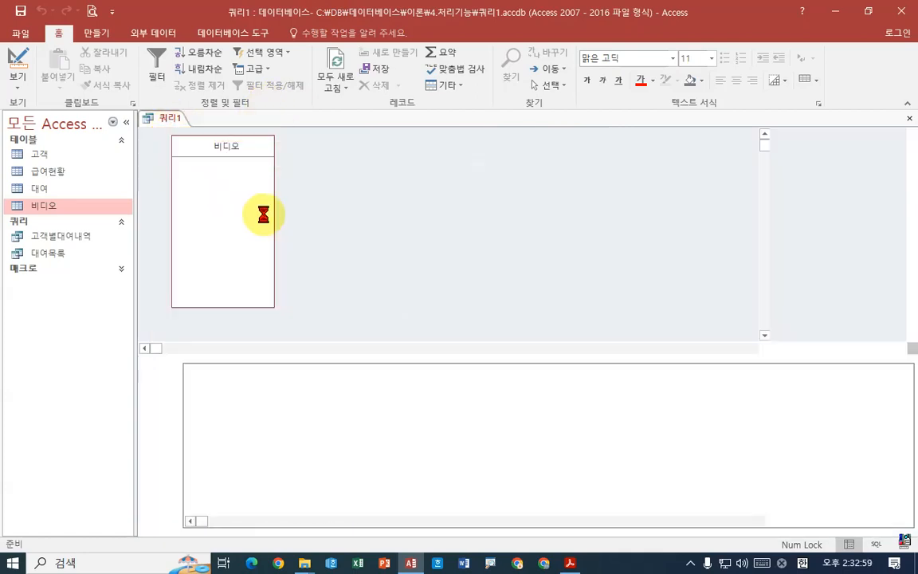
Add an asterisk wildcard before and after the bracketed parameter in the 주연 criterion.
{"action": "left_click", "coordinate": [434, 429]}
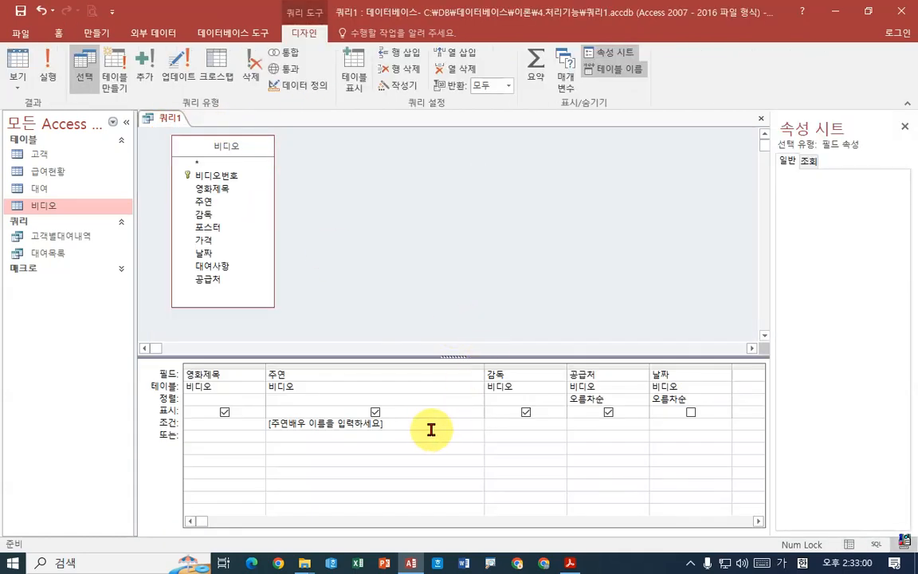
{"action": "left_click", "coordinate": [270, 426]}
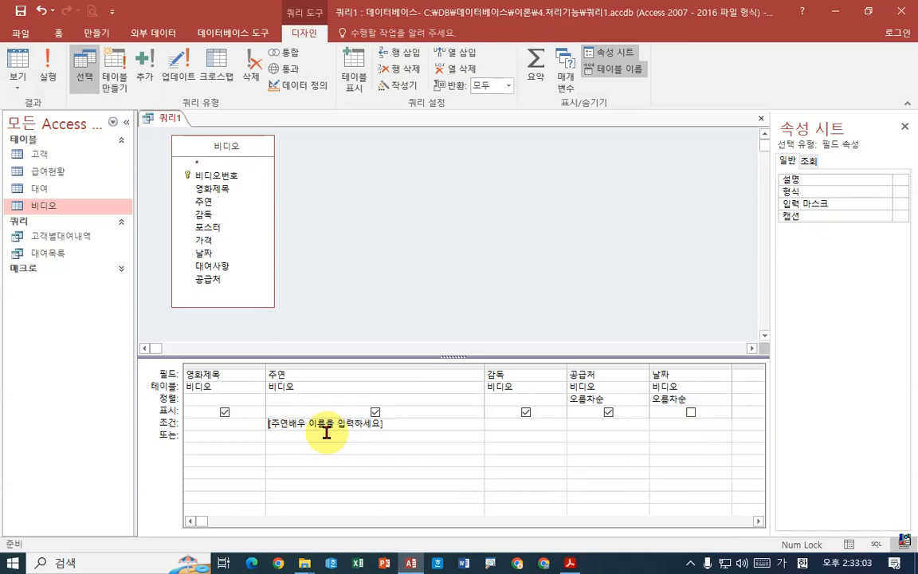
{"action": "type", "text": "*"}
{"action": "type", "text": "*"}
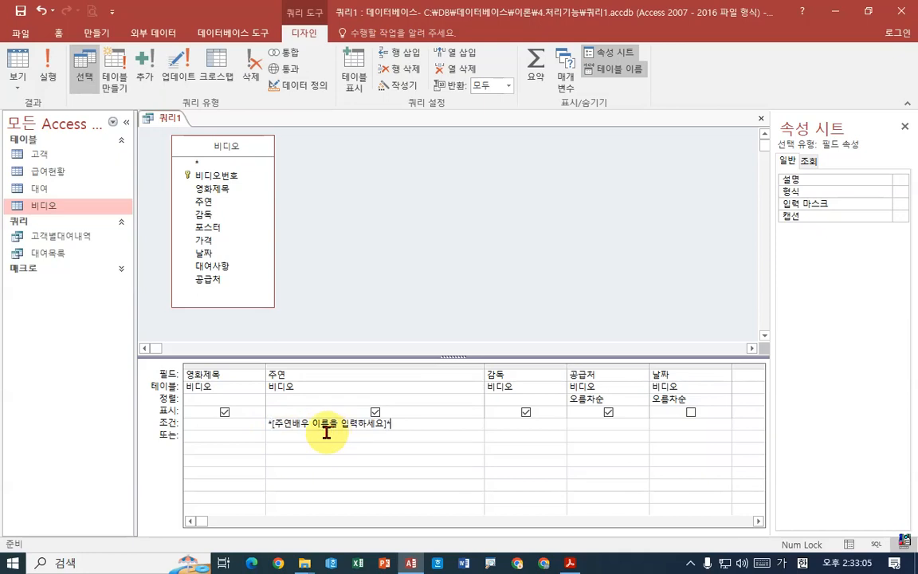
{"action": "key", "text": "Return"}
Separate the wildcards from the parameter with quotes and ampersands, making the 주연 criterion Like "*" & [주연배우 이름을 입력하세요] & "*".
{"action": "left_click", "coordinate": [297, 424]}
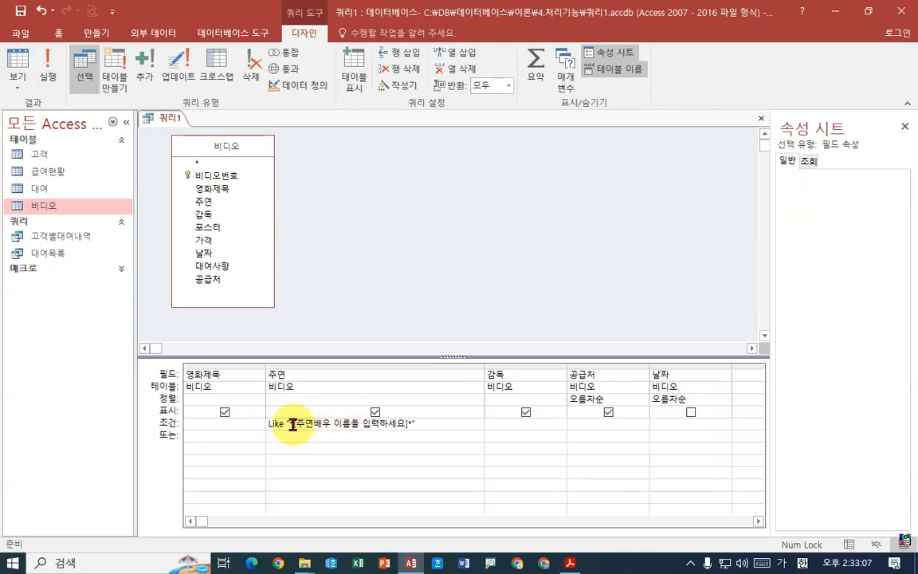
{"action": "type", "text": "\"&"}
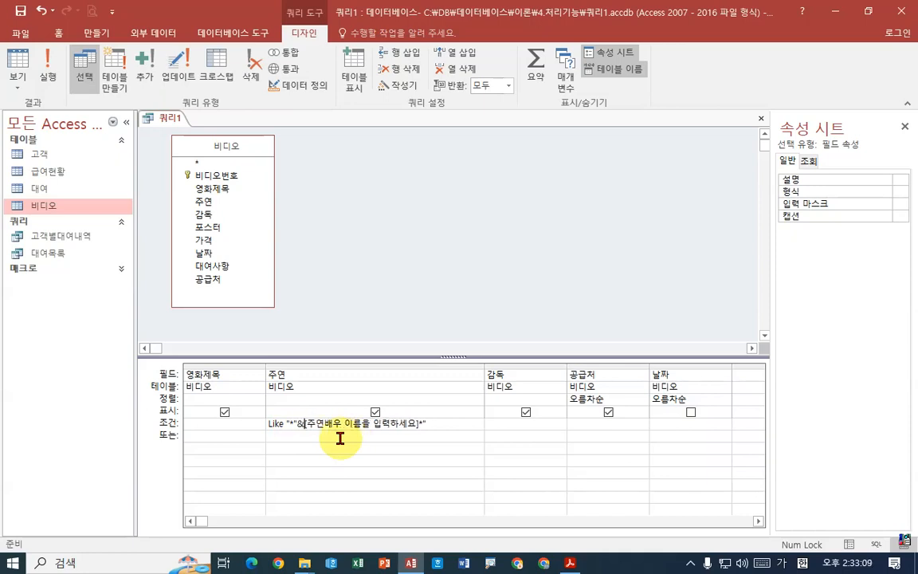
{"action": "key", "text": "Right"}
{"action": "key", "text": "Right"}
{"action": "key", "text": "Right"}
{"action": "key", "text": "Right"}
{"action": "key", "text": "Right"}
{"action": "key", "text": "Right"}
{"action": "key", "text": "Right"}
{"action": "key", "text": "Right"}
{"action": "key", "text": "Right"}
{"action": "key", "text": "Right"}
{"action": "key", "text": "Right"}
{"action": "key", "text": "Right"}
{"action": "key", "text": "Right"}
{"action": "key", "text": "Right"}
{"action": "key", "text": "Right"}
{"action": "key", "text": "Right"}
{"action": "type", "text": "&\""}
{"action": "key", "text": "Tab"}
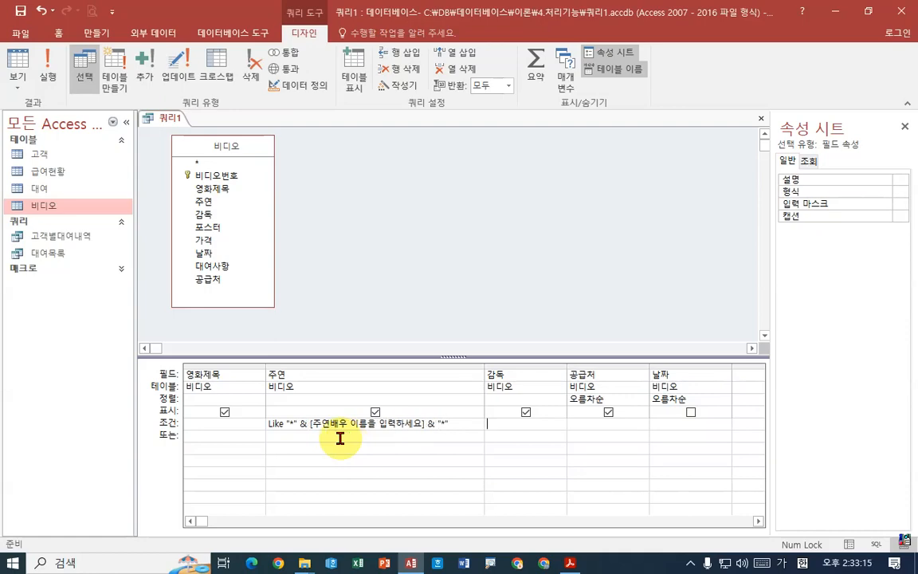
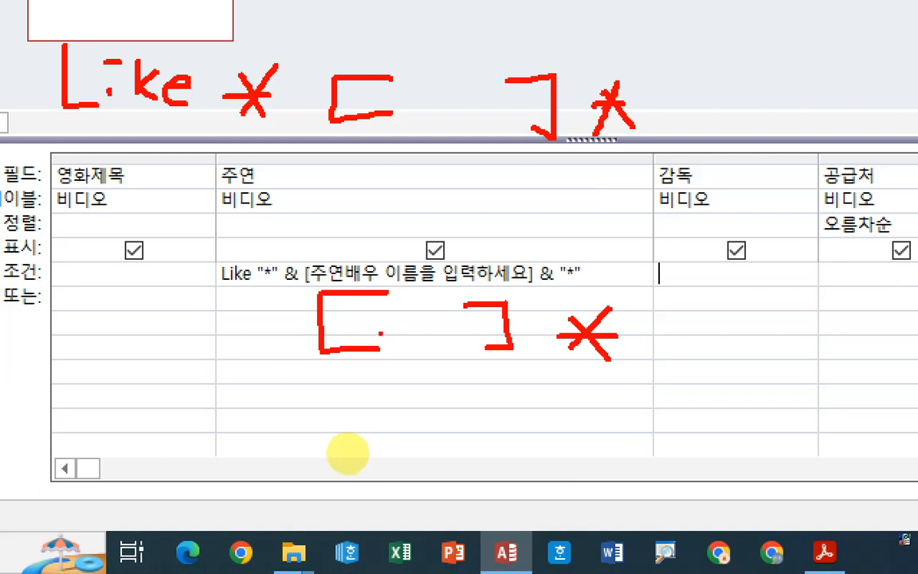
{"action": "left_click_drag", "start_coordinate": [329, 382], "coordinate": [269, 462]}
{"action": "left_click_drag", "start_coordinate": [279, 404], "coordinate": [317, 452]}
{"action": "left_click_drag", "start_coordinate": [255, 428], "coordinate": [335, 423]}
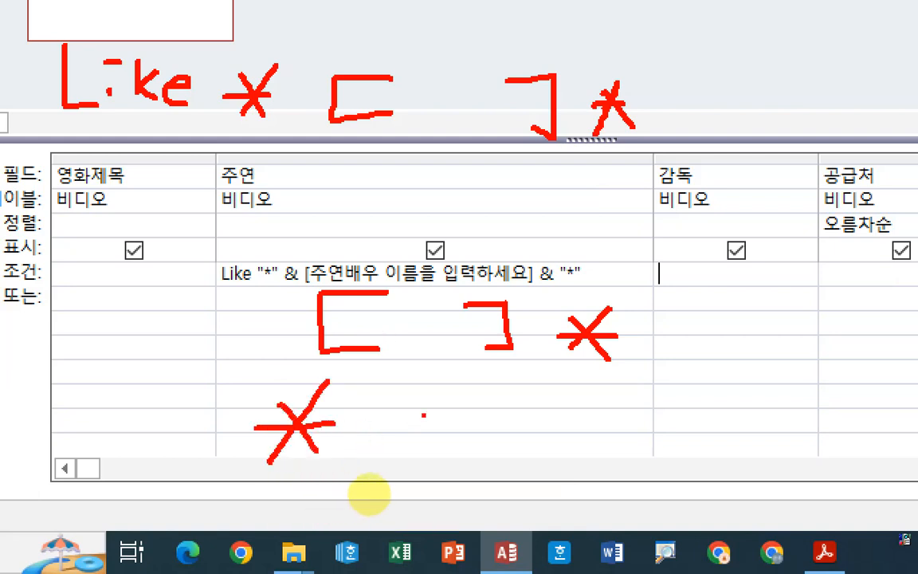
{"action": "mouse_move", "coordinate": [437, 401]}
{"action": "left_mouse_down"}
{"action": "mouse_move", "coordinate": [387, 446]}
{"action": "mouse_move", "coordinate": [439, 456]}
{"action": "left_mouse_up"}
{"action": "left_click_drag", "start_coordinate": [493, 414], "coordinate": [518, 459]}
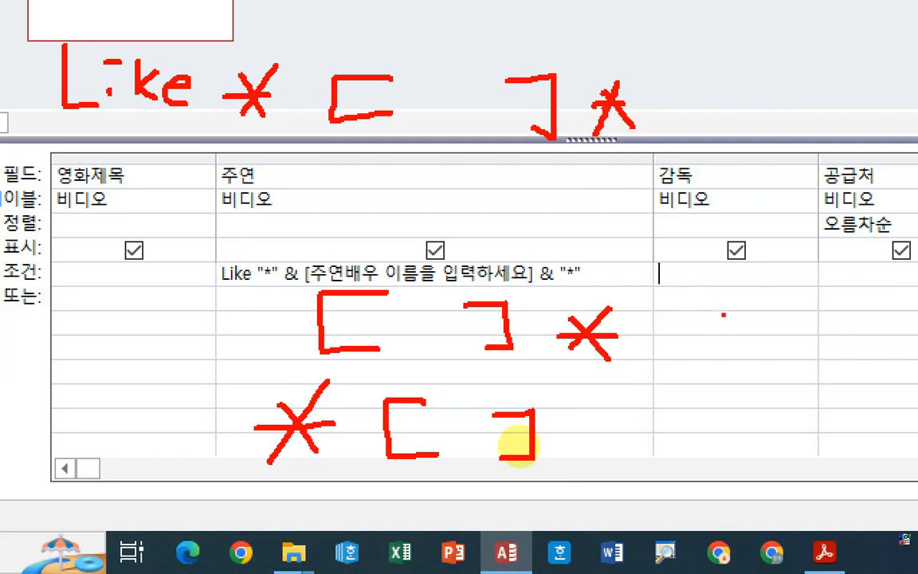
{"action": "mouse_move", "coordinate": [692, 311]}
{"action": "left_mouse_down"}
{"action": "mouse_move", "coordinate": [740, 309]}
{"action": "mouse_move", "coordinate": [723, 328]}
{"action": "left_mouse_up"}
{"action": "mouse_move", "coordinate": [778, 267]}
{"action": "left_mouse_down"}
{"action": "mouse_move", "coordinate": [781, 324]}
{"action": "mouse_move", "coordinate": [745, 358]}
{"action": "mouse_move", "coordinate": [759, 358]}
{"action": "left_mouse_up"}
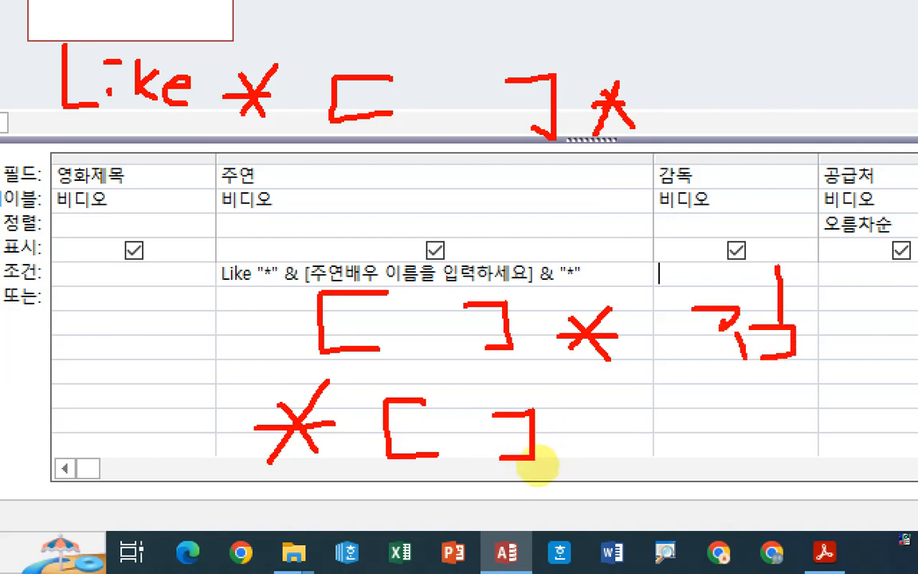
{"action": "left_click_drag", "start_coordinate": [841, 292], "coordinate": [816, 350]}
{"action": "mouse_move", "coordinate": [820, 313]}
{"action": "left_mouse_down"}
{"action": "mouse_move", "coordinate": [849, 346]}
{"action": "mouse_move", "coordinate": [866, 327]}
{"action": "left_mouse_up"}
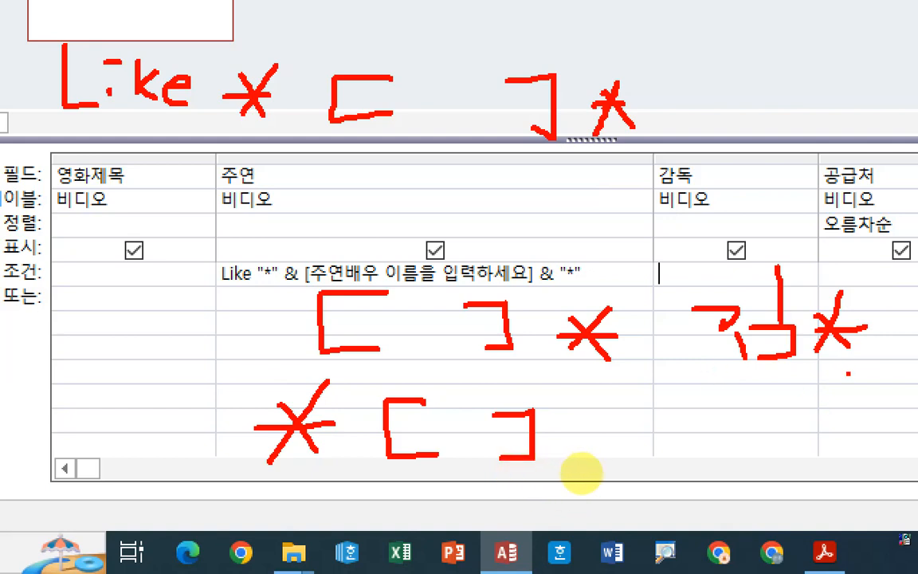
{"action": "left_click_drag", "start_coordinate": [778, 406], "coordinate": [726, 461]}
{"action": "left_click_drag", "start_coordinate": [721, 415], "coordinate": [766, 471]}
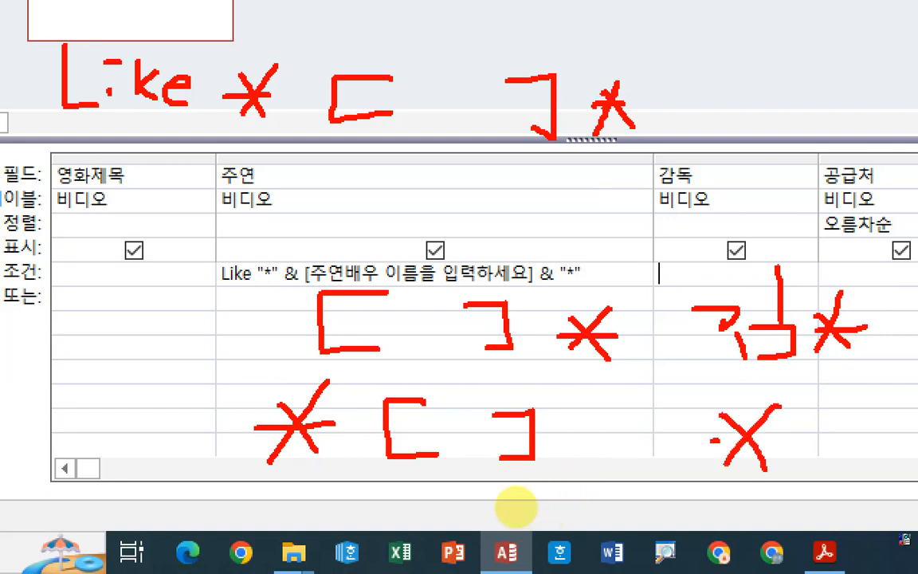
{"action": "left_click_drag", "start_coordinate": [715, 439], "coordinate": [773, 440]}
{"action": "mouse_move", "coordinate": [813, 402]}
{"action": "left_mouse_down"}
{"action": "mouse_move", "coordinate": [829, 402]}
{"action": "mouse_move", "coordinate": [818, 440]}
{"action": "mouse_move", "coordinate": [861, 420]}
{"action": "left_mouse_up"}
{"action": "mouse_move", "coordinate": [863, 398]}
{"action": "left_mouse_down"}
{"action": "mouse_move", "coordinate": [863, 449]}
{"action": "mouse_move", "coordinate": [850, 467]}
{"action": "mouse_move", "coordinate": [877, 468]}
{"action": "left_mouse_up"}
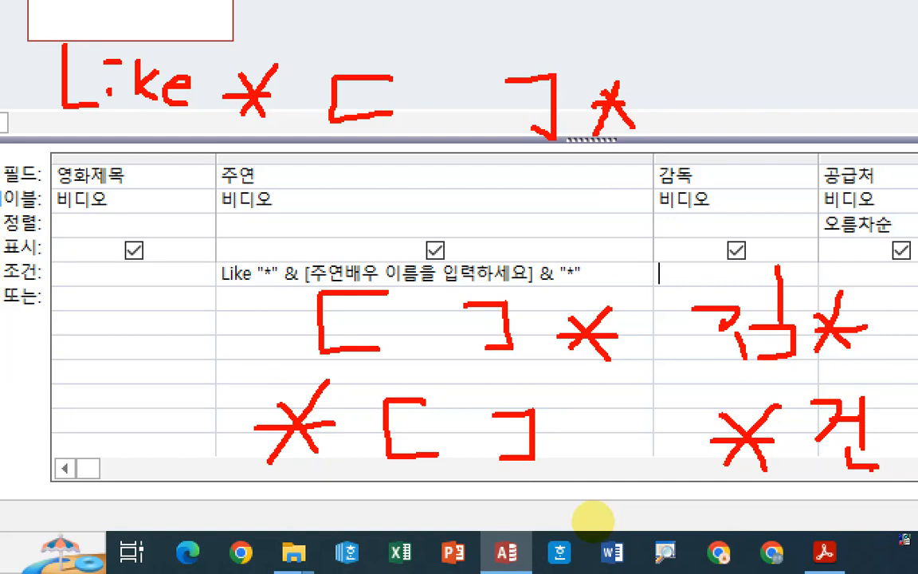
{"action": "mouse_move", "coordinate": [915, 368]}
{"action": "left_mouse_down"}
{"action": "mouse_move", "coordinate": [819, 387]}
{"action": "mouse_move", "coordinate": [880, 380]}
{"action": "mouse_move", "coordinate": [915, 463]}
{"action": "left_mouse_up"}
{"action": "left_click_drag", "start_coordinate": [851, 388], "coordinate": [813, 494]}
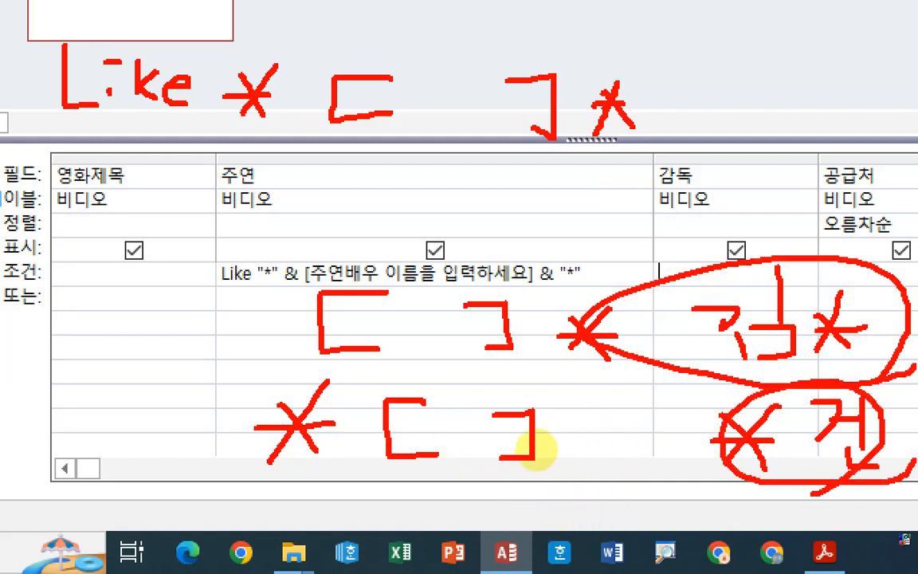
{"action": "left_click_drag", "start_coordinate": [626, 262], "coordinate": [678, 311]}
{"action": "left_click_drag", "start_coordinate": [675, 284], "coordinate": [683, 321]}
{"action": "left_click_drag", "start_coordinate": [721, 246], "coordinate": [727, 292]}
{"action": "left_click_drag", "start_coordinate": [755, 248], "coordinate": [757, 275]}
{"action": "mouse_move", "coordinate": [758, 264]}
{"action": "left_mouse_down"}
{"action": "mouse_move", "coordinate": [799, 262]}
{"action": "mouse_move", "coordinate": [805, 280]}
{"action": "left_mouse_up"}
{"action": "left_click_drag", "start_coordinate": [62, 291], "coordinate": [163, 348]}
{"action": "left_click_drag", "start_coordinate": [172, 307], "coordinate": [177, 303]}
{"action": "left_click_drag", "start_coordinate": [176, 334], "coordinate": [176, 335]}
{"action": "left_click_drag", "start_coordinate": [189, 298], "coordinate": [198, 332]}
{"action": "mouse_move", "coordinate": [234, 295]}
{"action": "left_mouse_down"}
{"action": "mouse_move", "coordinate": [211, 319]}
{"action": "mouse_move", "coordinate": [233, 332]}
{"action": "left_mouse_up"}
{"action": "left_click_drag", "start_coordinate": [249, 319], "coordinate": [294, 332]}
{"action": "key", "text": "Escape"}
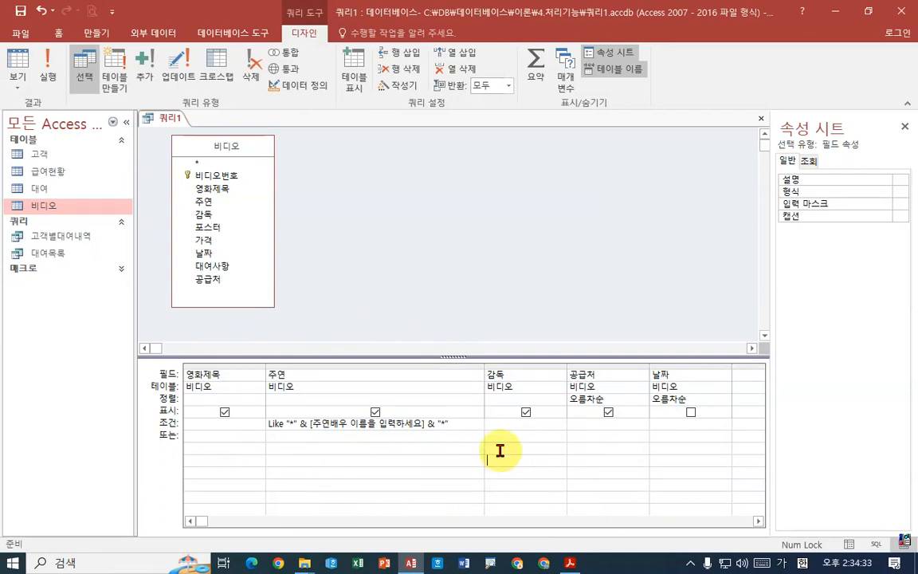
Save the query under the name 배우별영화조회 and close it.
{"action": "right_click", "coordinate": [176, 125]}
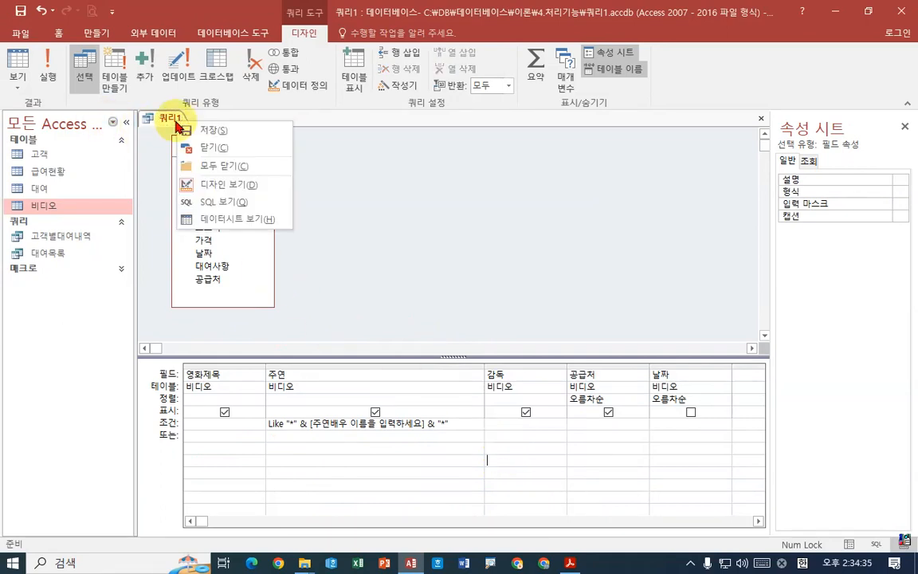
{"action": "left_click", "coordinate": [195, 133]}
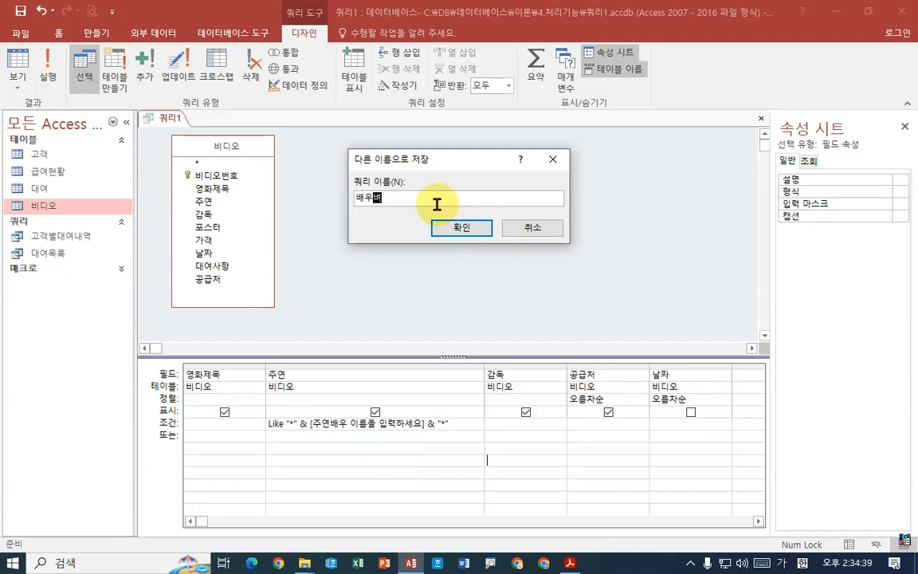
{"action": "type", "text": "배우별영화조회"}
{"action": "key", "text": "Return"}
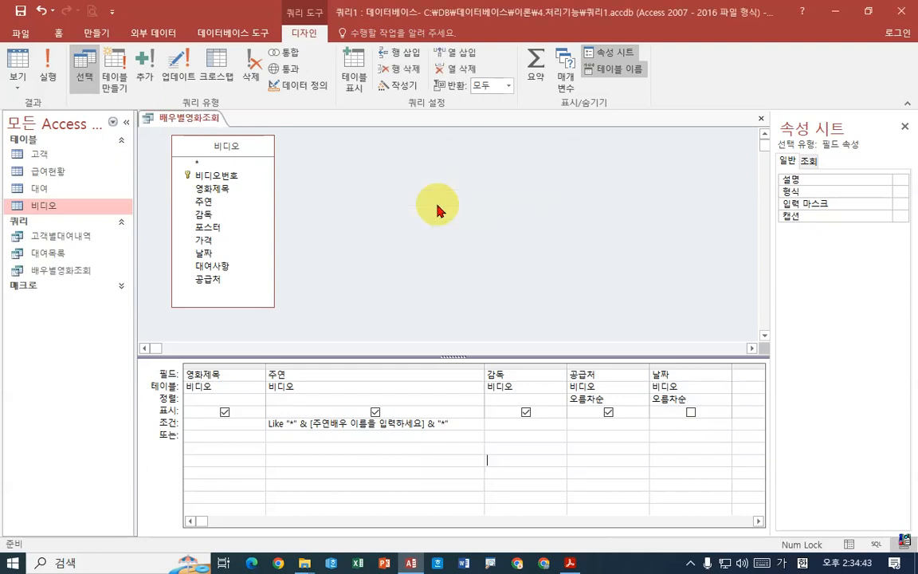
{"action": "right_click", "coordinate": [201, 133]}
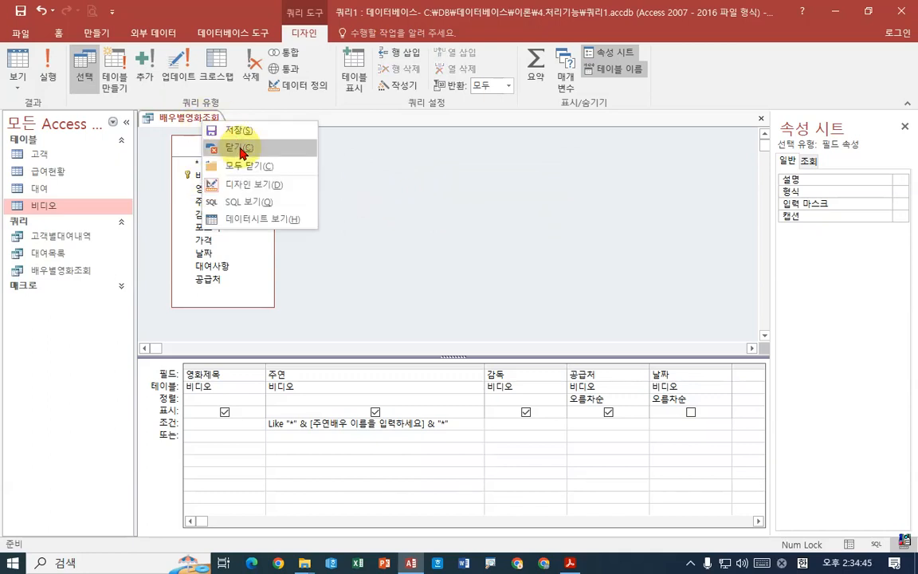
{"action": "left_click", "coordinate": [240, 148]}
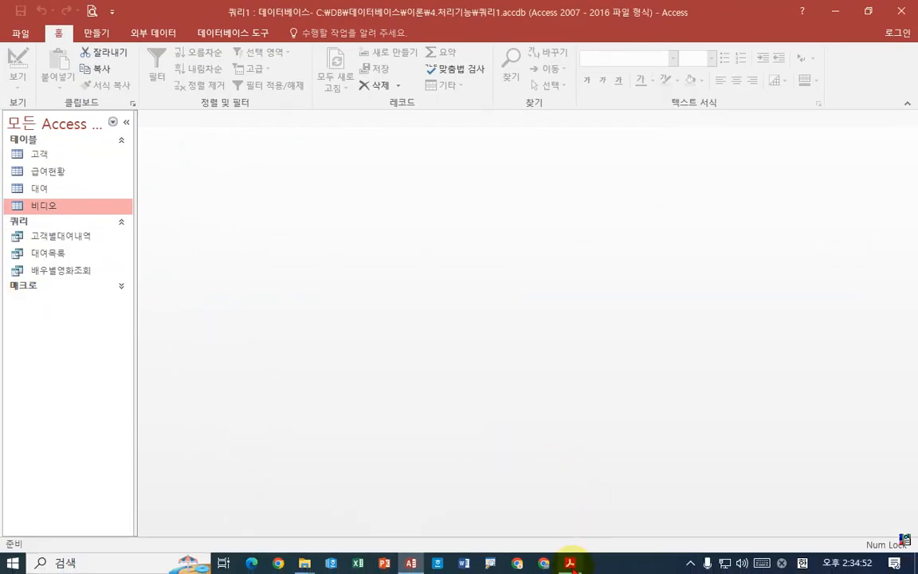
Switch to the exam PDF in Acrobat Reader, read the instructions for the 대여실적이없는고객조회 query, and return to Access.
{"action": "left_click", "coordinate": [570, 561]}
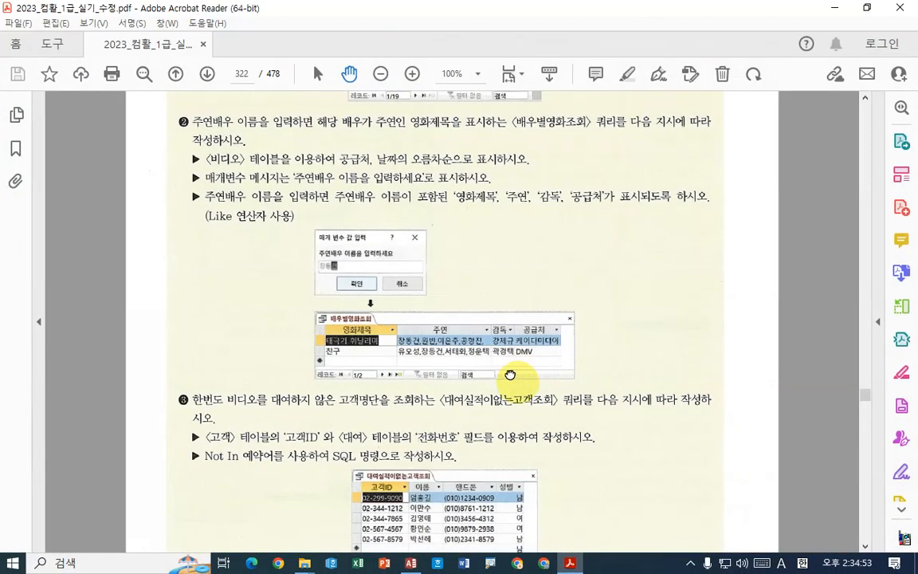
{"action": "scroll", "coordinate": [511, 374], "scroll_direction": "down", "scroll_amount": 7}
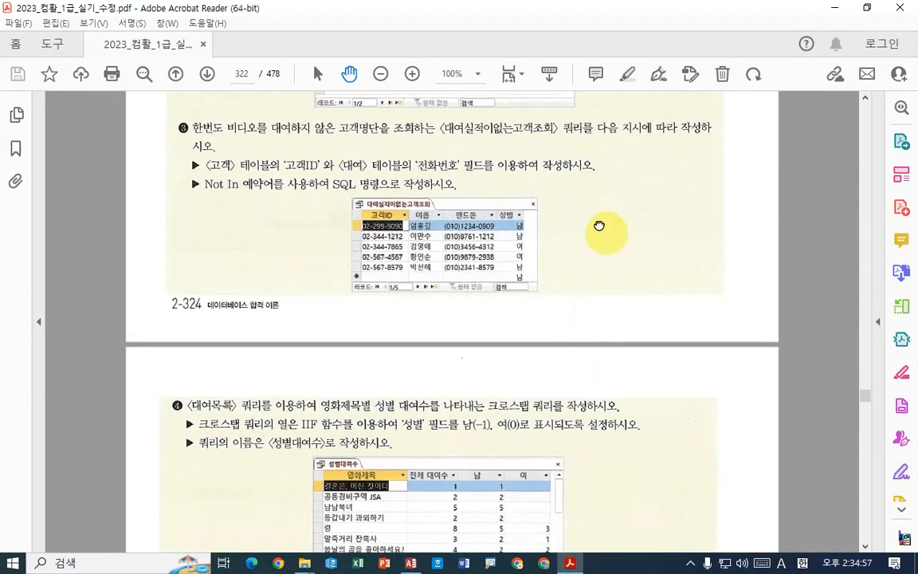
{"action": "scroll", "coordinate": [604, 271], "scroll_direction": "up", "scroll_amount": 1}
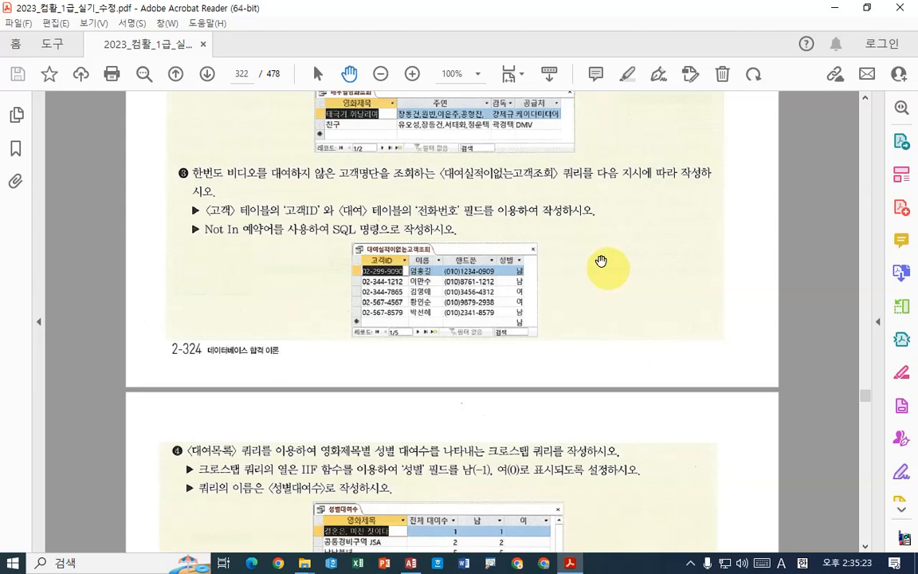
{"action": "left_click", "coordinate": [573, 560]}
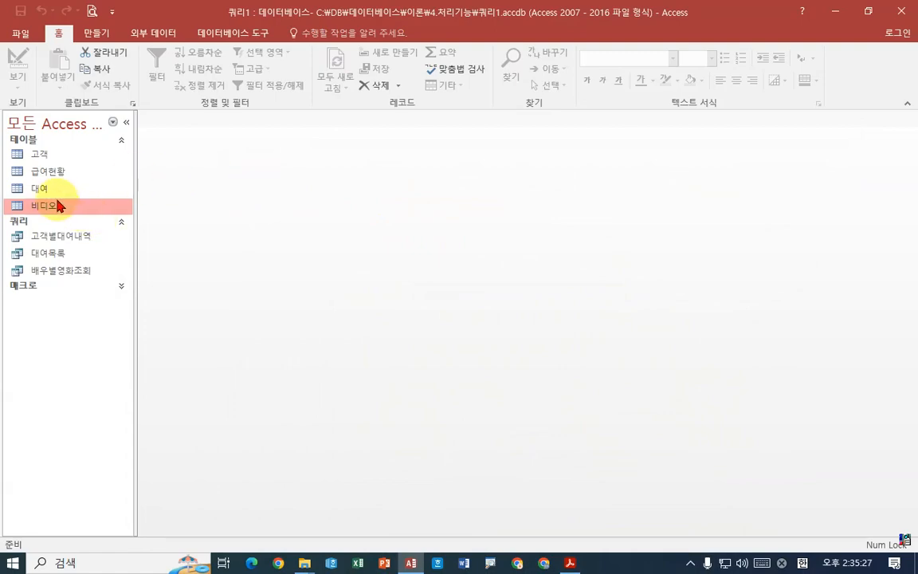
Open the 고객 table and examine the related rental records of the first customer.
{"action": "double_click", "coordinate": [27, 153]}
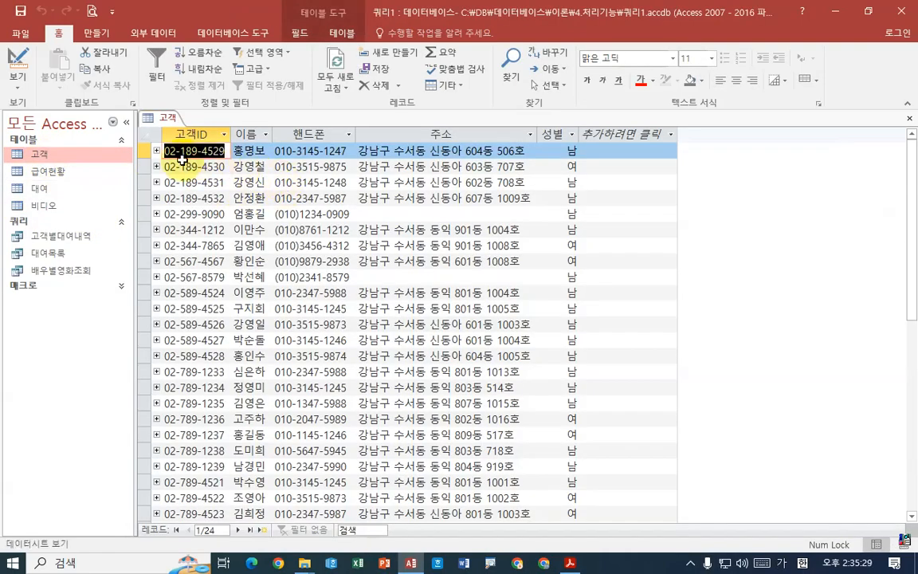
{"action": "left_click", "coordinate": [157, 150]}
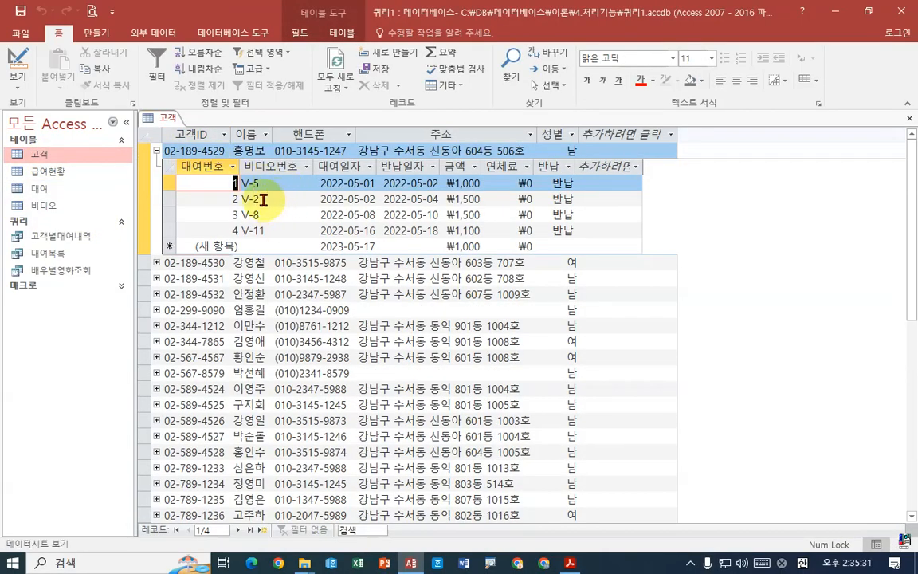
{"action": "left_click", "coordinate": [157, 150]}
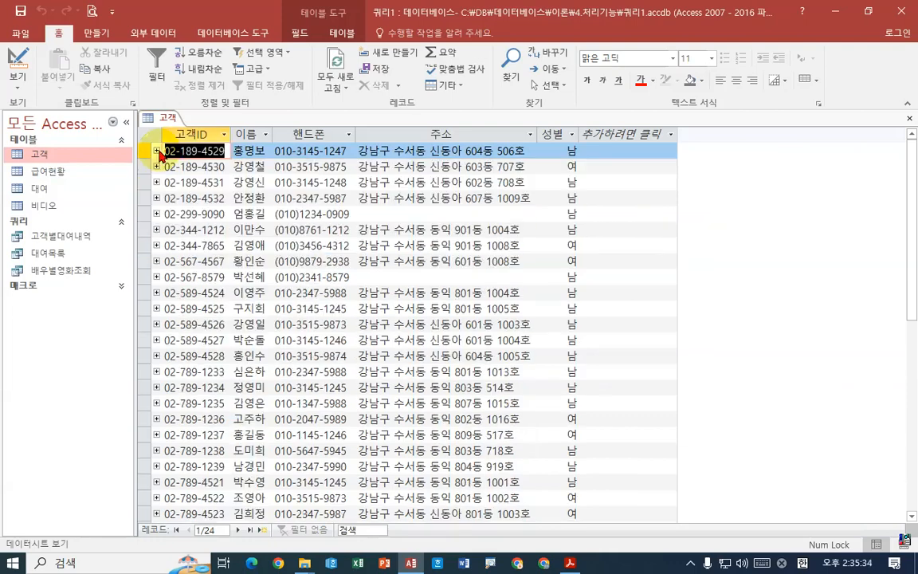
Examine the related rental records of the customers in the ninth and eighth rows, and close the 고객 table.
{"action": "left_click", "coordinate": [249, 276]}
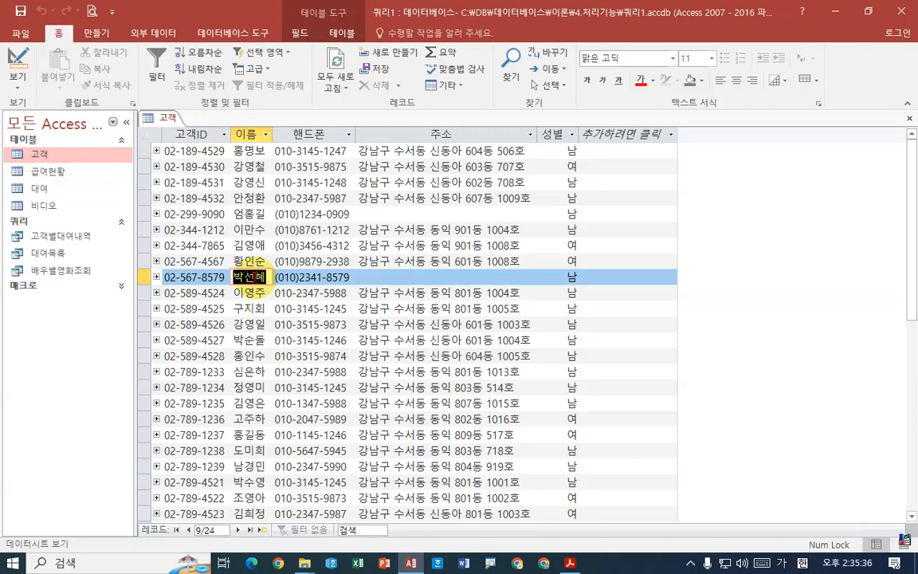
{"action": "left_click", "coordinate": [157, 277]}
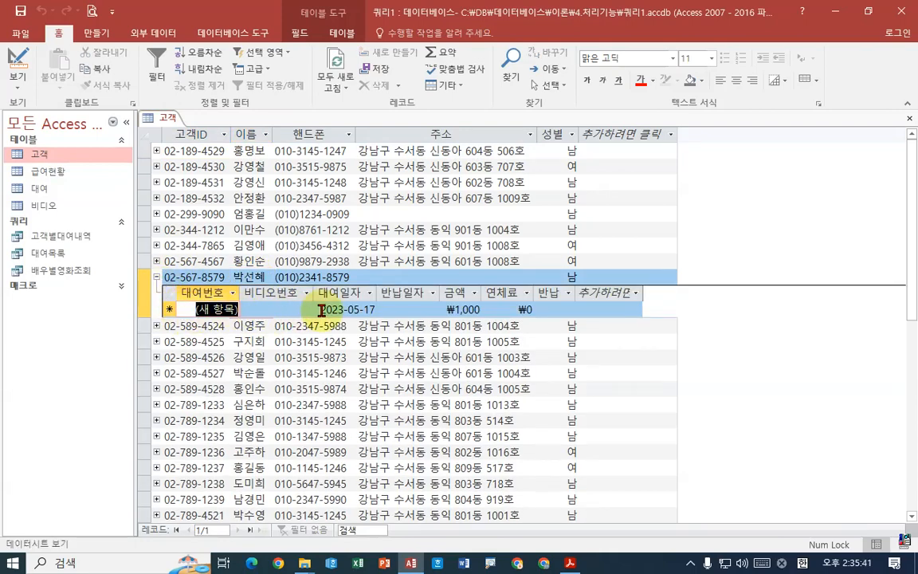
{"action": "left_click", "coordinate": [157, 276]}
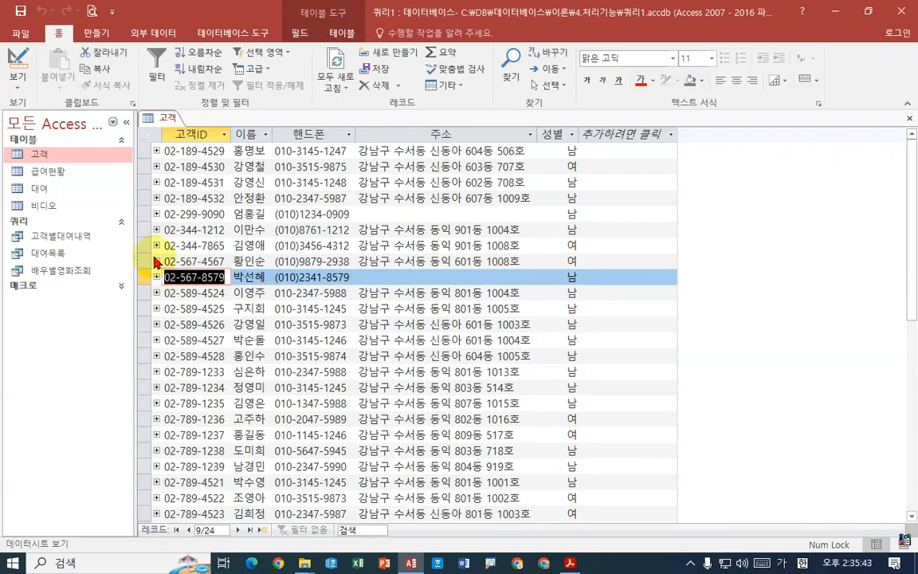
{"action": "left_click", "coordinate": [157, 261]}
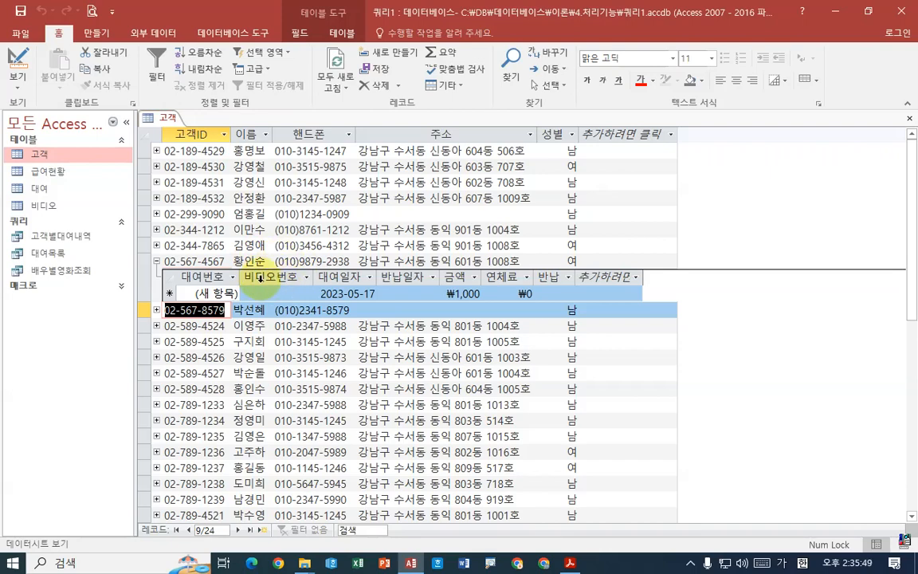
{"action": "left_click", "coordinate": [156, 261]}
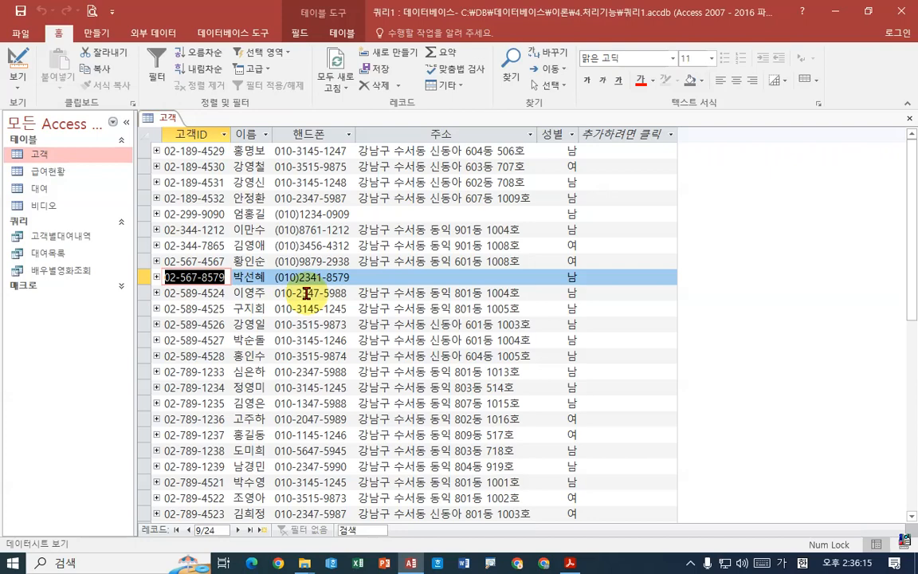
{"action": "right_click", "coordinate": [169, 117]}
{"action": "left_click", "coordinate": [205, 143]}
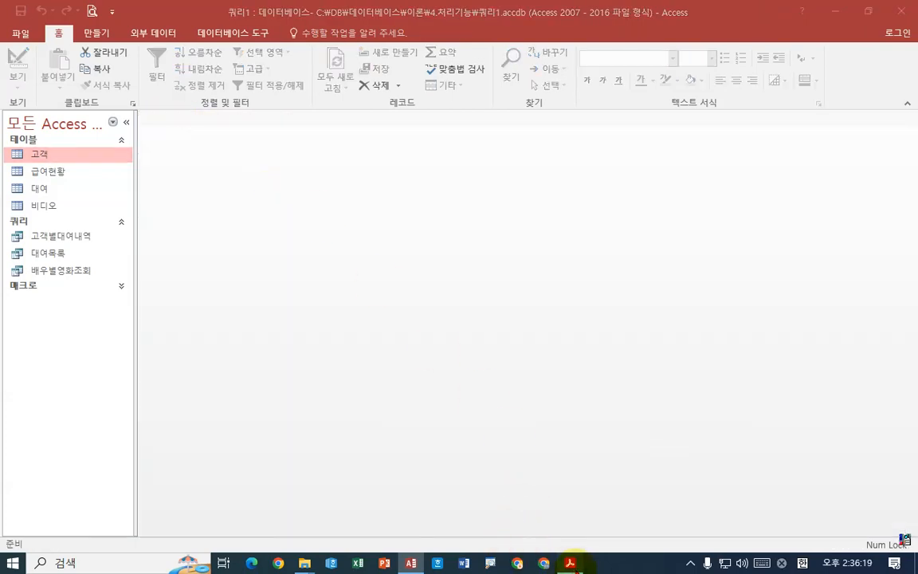
Recheck the PDF task, create a new query in Design view with the 고객 and 대여 tables, and enlarge both field lists.
{"action": "left_click", "coordinate": [570, 563]}
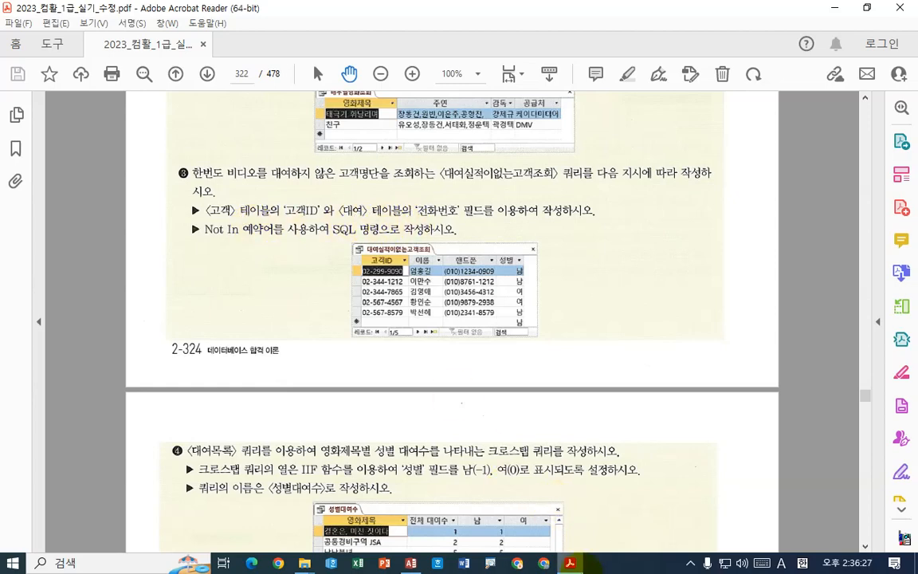
{"action": "left_click", "coordinate": [570, 561]}
{"action": "left_click", "coordinate": [95, 35]}
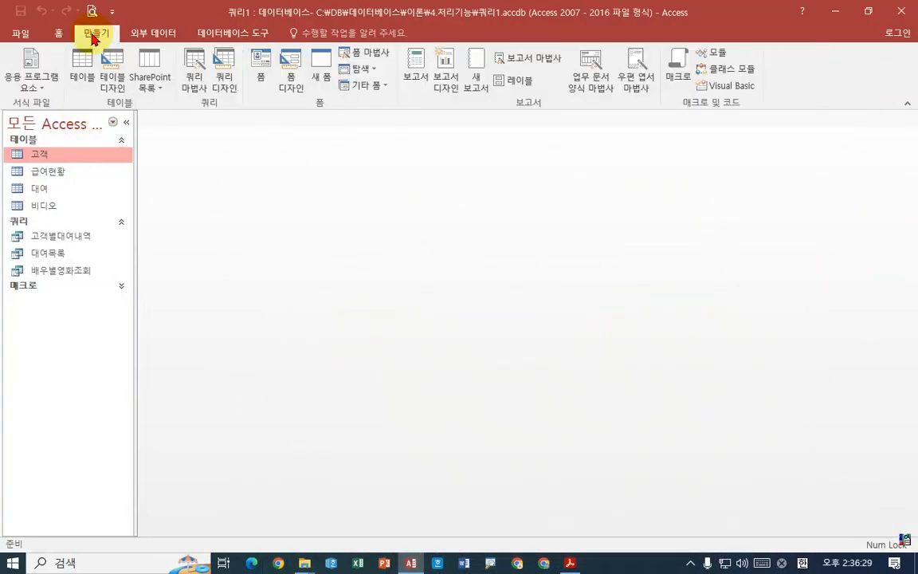
{"action": "left_click", "coordinate": [223, 80]}
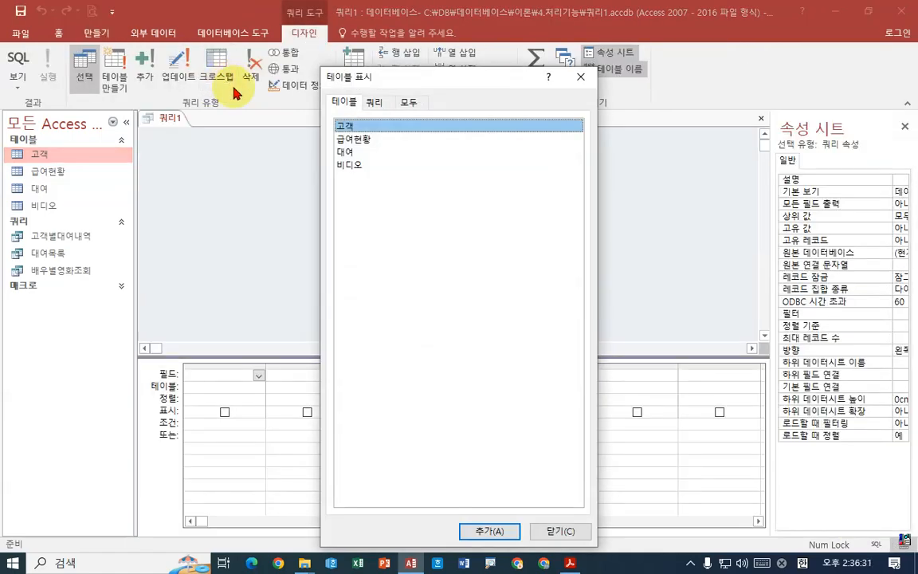
{"action": "double_click", "coordinate": [351, 128]}
{"action": "double_click", "coordinate": [351, 152]}
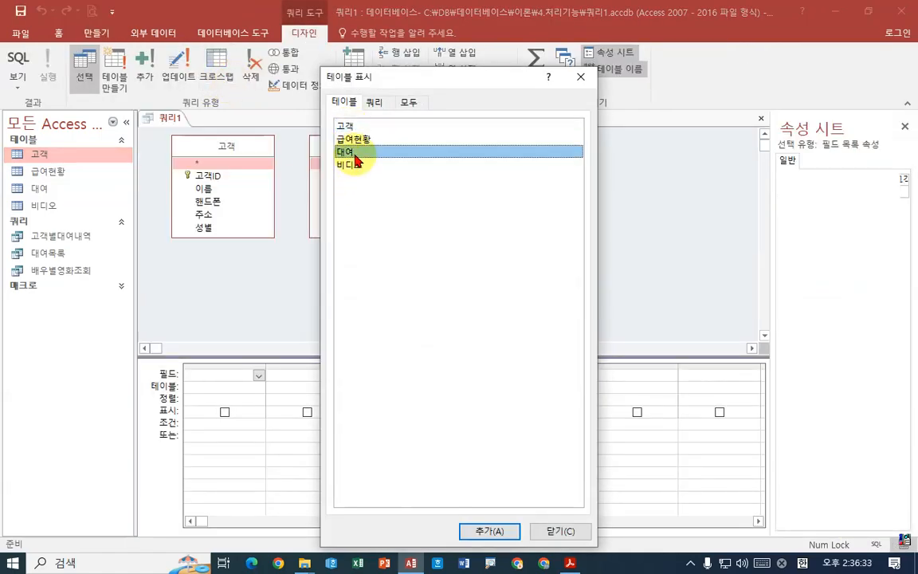
{"action": "left_click", "coordinate": [553, 538]}
{"action": "left_click_drag", "start_coordinate": [246, 236], "coordinate": [249, 271]}
{"action": "left_click_drag", "start_coordinate": [313, 238], "coordinate": [313, 282]}
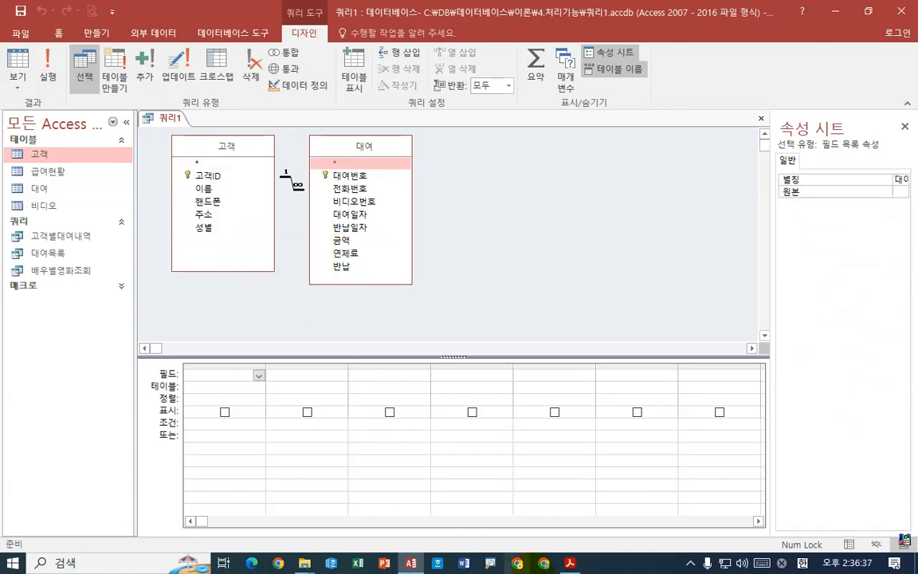
Recheck the result columns in the exam PDF and add 고객ID, 이름, 핸드폰 and 성별 from the 고객 table to the query.
{"action": "left_click", "coordinate": [569, 563]}
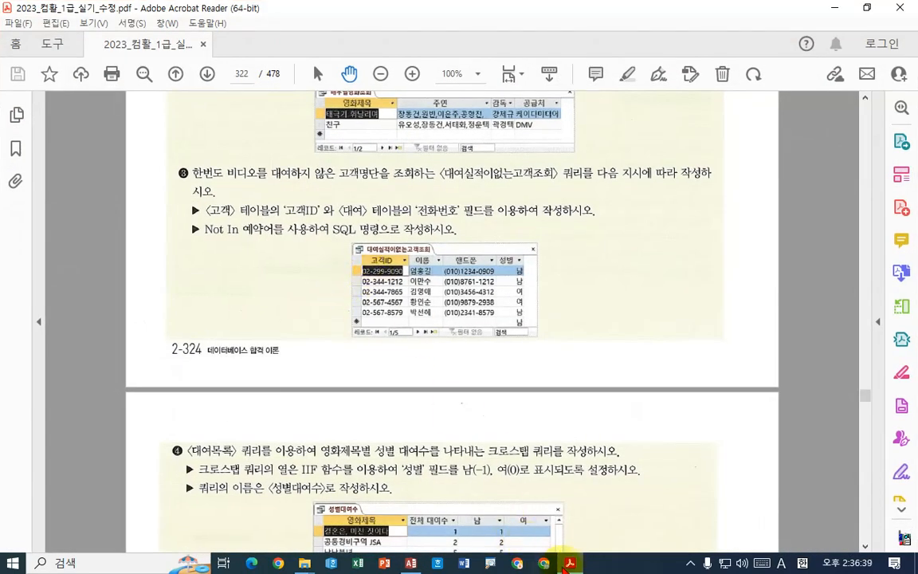
{"action": "left_click", "coordinate": [570, 562]}
{"action": "double_click", "coordinate": [205, 176]}
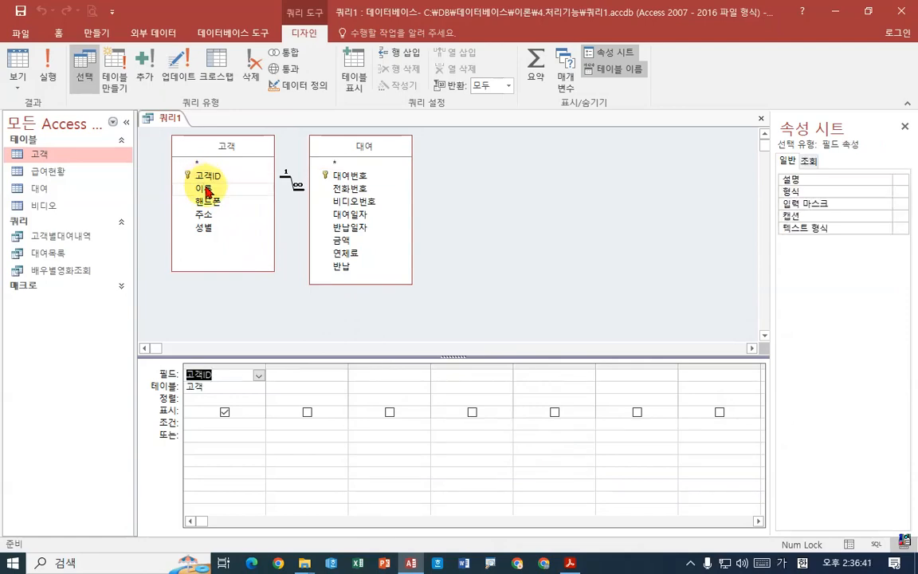
{"action": "double_click", "coordinate": [205, 190]}
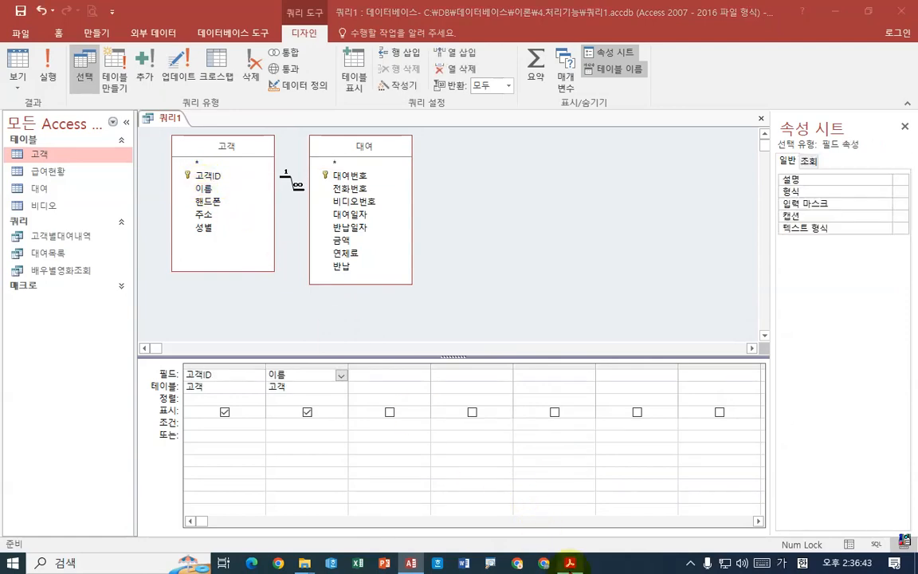
{"action": "left_click", "coordinate": [570, 562]}
{"action": "left_click", "coordinate": [570, 563]}
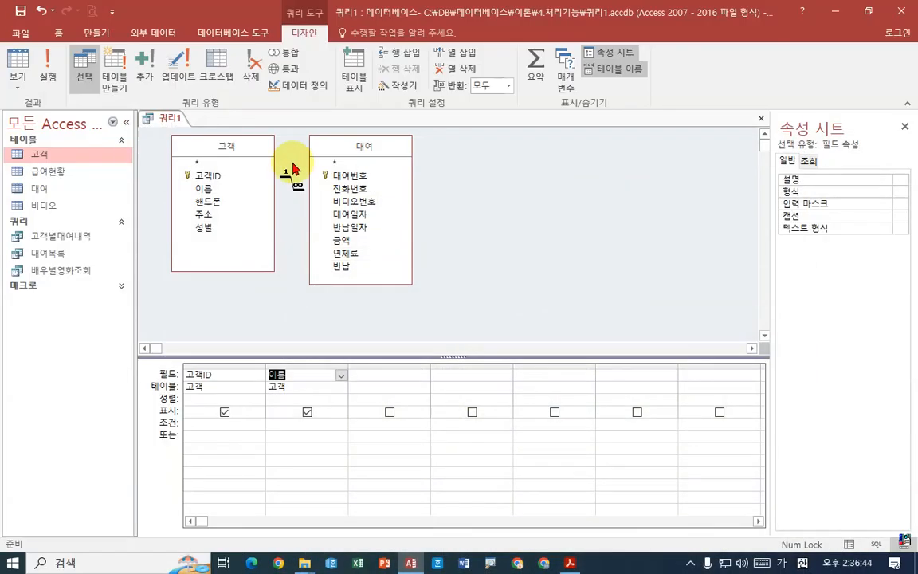
{"action": "double_click", "coordinate": [209, 203]}
{"action": "double_click", "coordinate": [207, 229]}
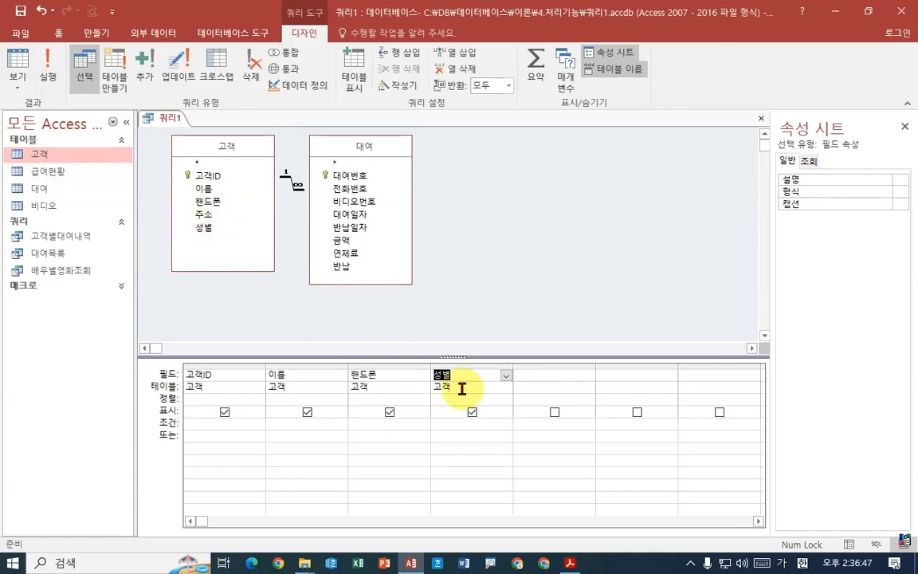
Reread the Not In instructions in the exam PDF, return to Access, and widen the 고객ID column in the query grid.
{"action": "left_click", "coordinate": [570, 562]}
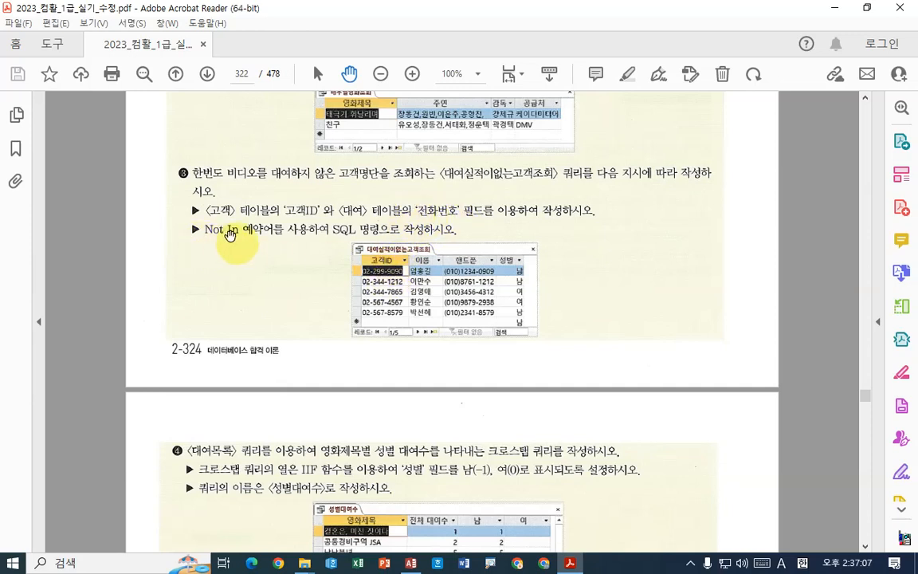
{"action": "left_click", "coordinate": [573, 563]}
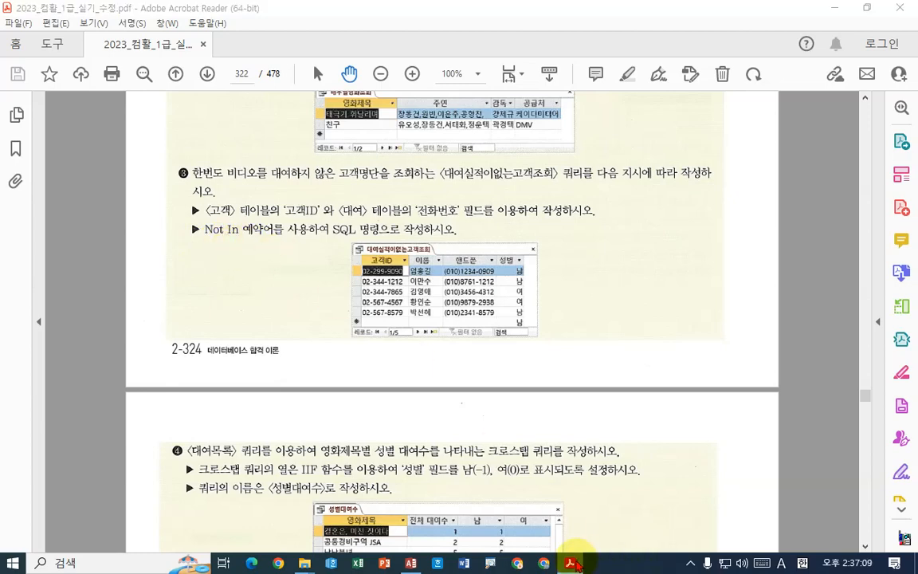
{"action": "left_click_drag", "start_coordinate": [267, 364], "coordinate": [381, 372]}
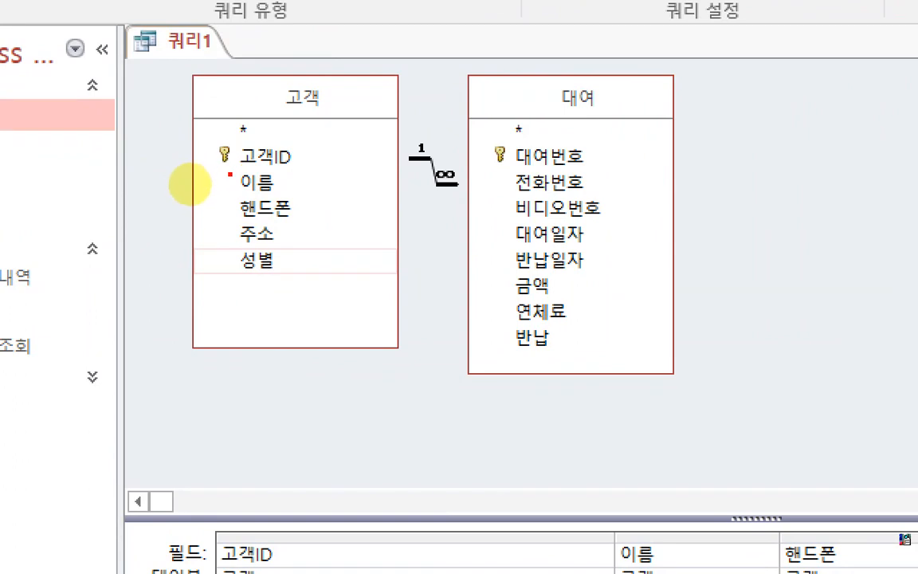
{"action": "left_click_drag", "start_coordinate": [231, 166], "coordinate": [340, 168]}
{"action": "left_click_drag", "start_coordinate": [513, 199], "coordinate": [638, 198]}
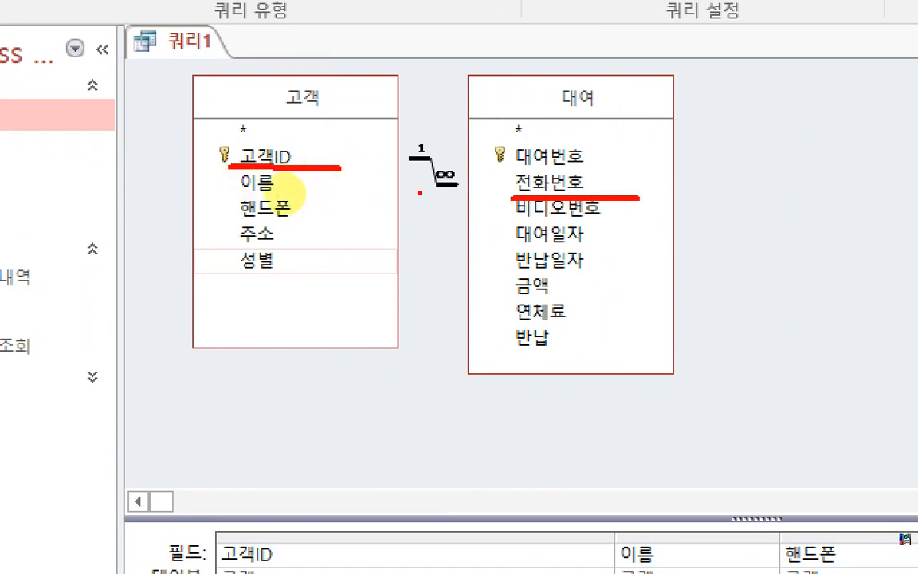
{"action": "left_click_drag", "start_coordinate": [396, 153], "coordinate": [566, 188]}
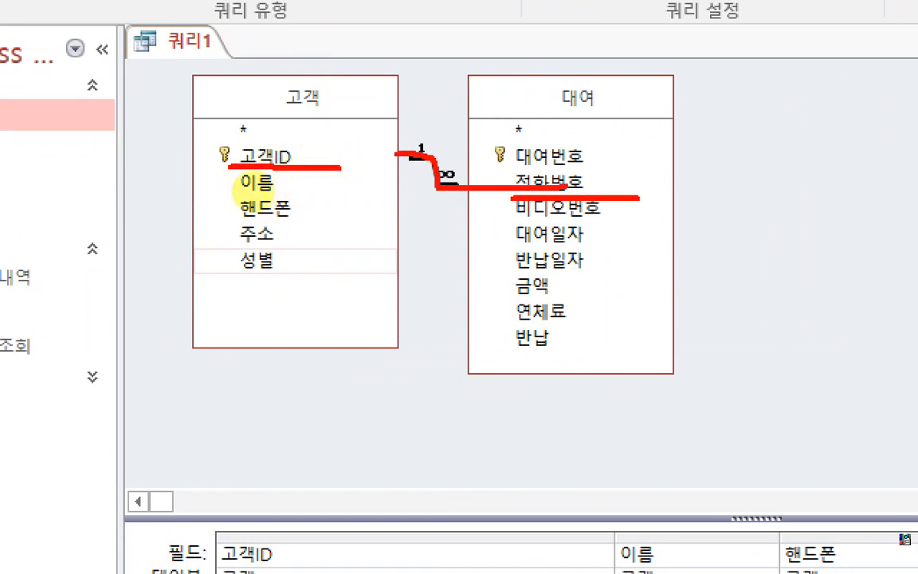
{"action": "mouse_move", "coordinate": [593, 170]}
{"action": "left_mouse_down"}
{"action": "mouse_move", "coordinate": [509, 139]}
{"action": "mouse_move", "coordinate": [514, 198]}
{"action": "mouse_move", "coordinate": [507, 188]}
{"action": "mouse_move", "coordinate": [549, 205]}
{"action": "left_mouse_up"}
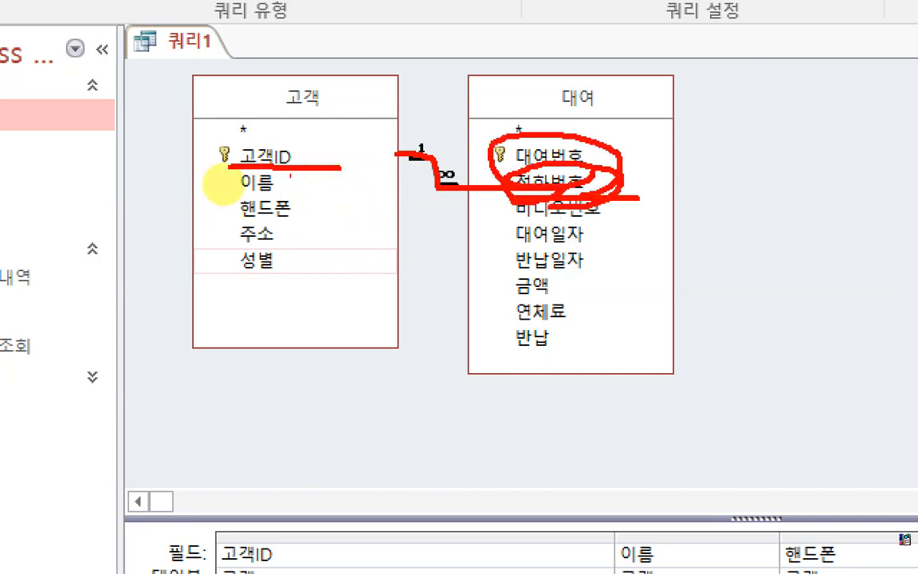
{"action": "left_click", "coordinate": [298, 174]}
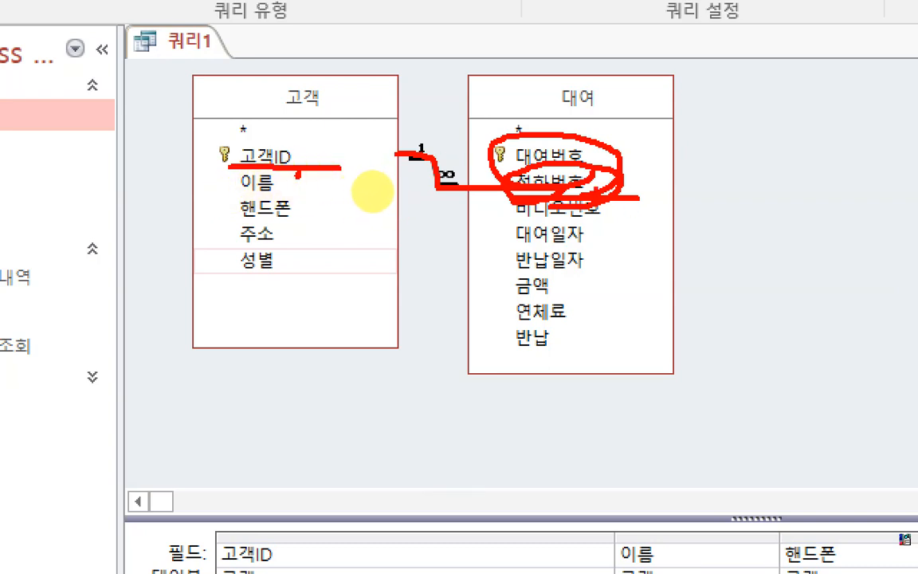
{"action": "mouse_move", "coordinate": [596, 191]}
{"action": "left_mouse_down"}
{"action": "mouse_move", "coordinate": [514, 162]}
{"action": "mouse_move", "coordinate": [588, 198]}
{"action": "left_mouse_up"}
{"action": "left_click_drag", "start_coordinate": [635, 172], "coordinate": [671, 161]}
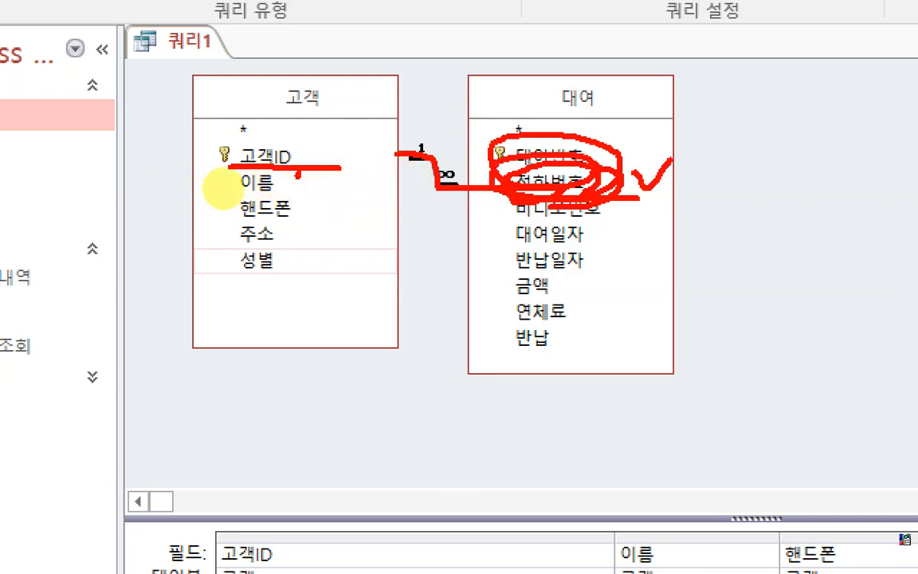
{"action": "mouse_move", "coordinate": [244, 151]}
{"action": "left_mouse_down"}
{"action": "mouse_move", "coordinate": [381, 151]}
{"action": "mouse_move", "coordinate": [477, 192]}
{"action": "left_mouse_up"}
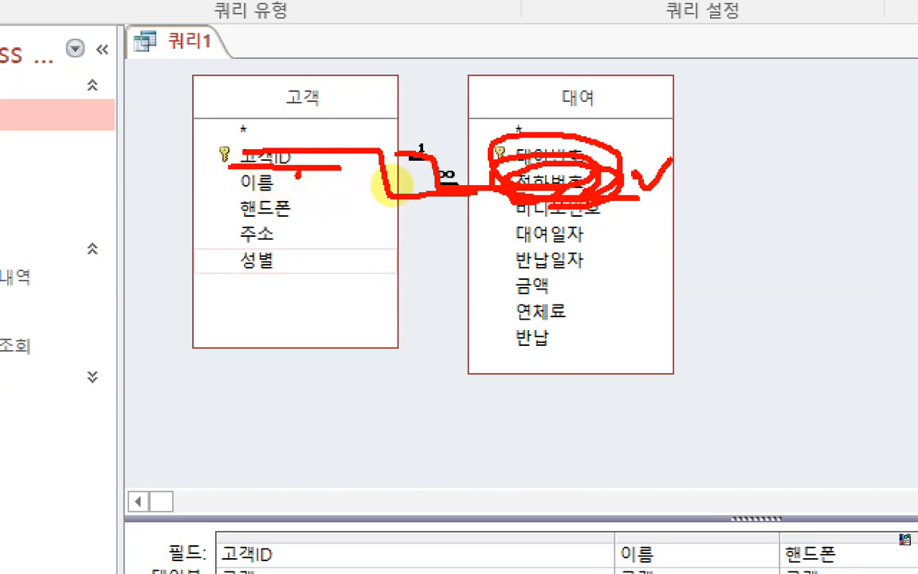
{"action": "mouse_move", "coordinate": [319, 137]}
{"action": "left_mouse_down"}
{"action": "mouse_move", "coordinate": [282, 170]}
{"action": "mouse_move", "coordinate": [320, 137]}
{"action": "left_mouse_up"}
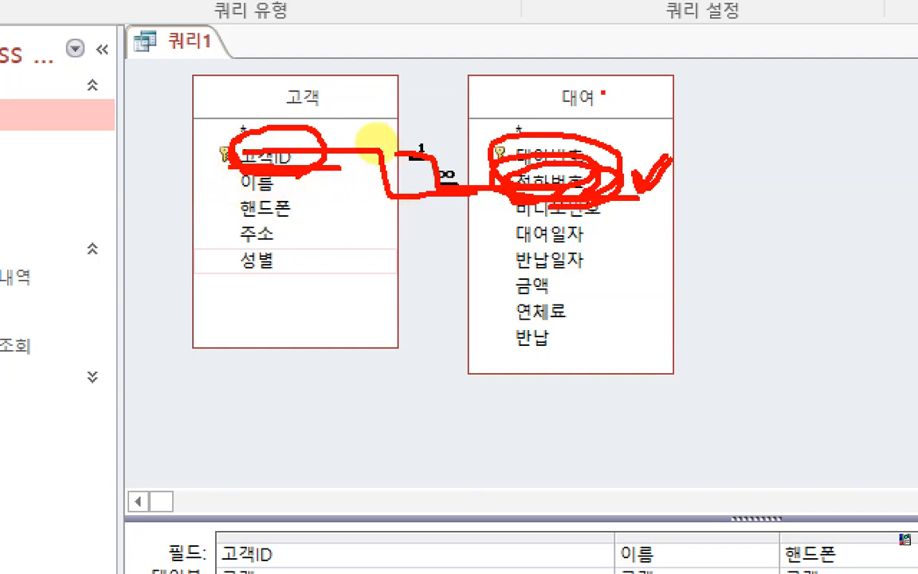
{"action": "mouse_move", "coordinate": [624, 98]}
{"action": "left_mouse_down"}
{"action": "mouse_move", "coordinate": [508, 77]}
{"action": "mouse_move", "coordinate": [588, 120]}
{"action": "left_mouse_up"}
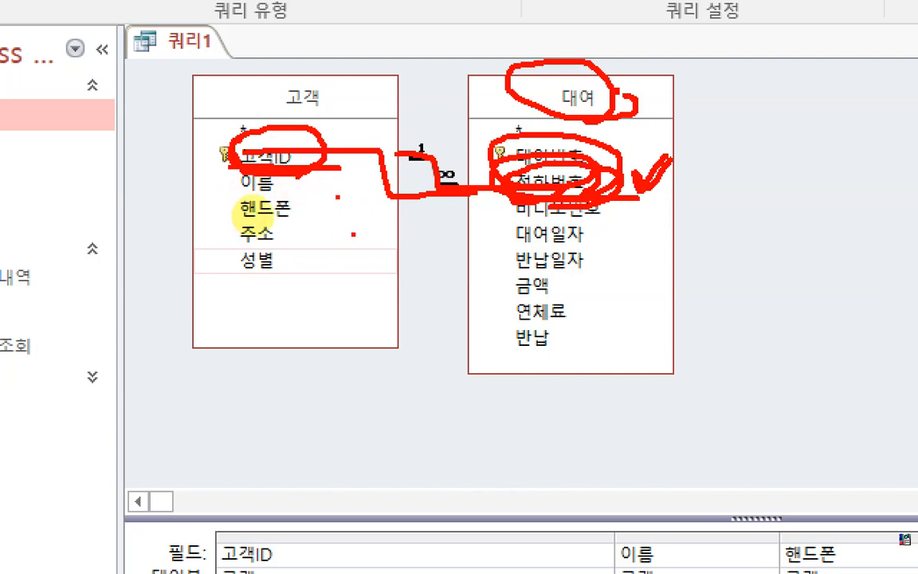
{"action": "key", "text": "Escape"}
Enter the subquery criterion In (select 전화번호 from 대여) for the 고객ID field.
{"action": "left_click", "coordinate": [302, 441]}
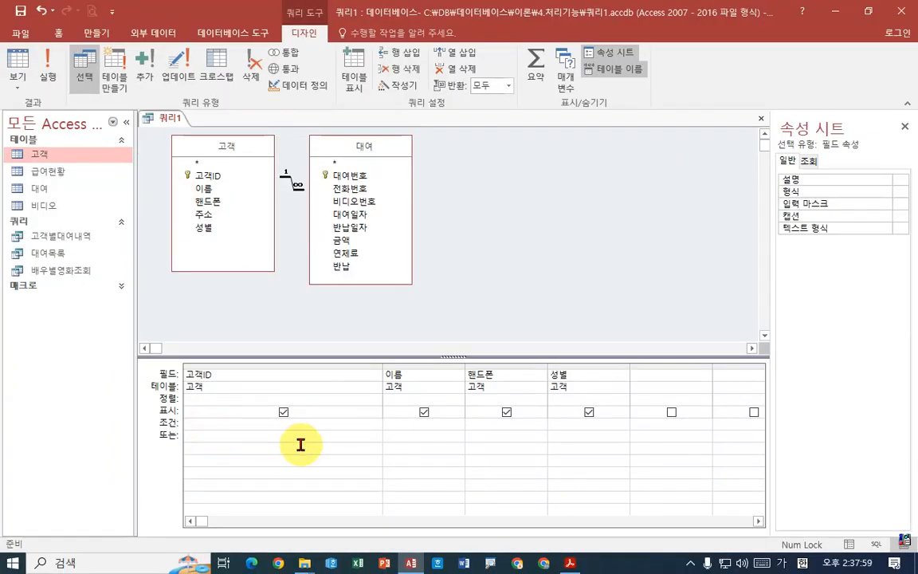
{"action": "type", "text": "ㅑㅜ"}
{"action": "key", "text": "BackSpace"}
{"action": "key", "text": "BackSpace"}
{"action": "key", "text": "Hangul"}
{"action": "type", "text": "in"}
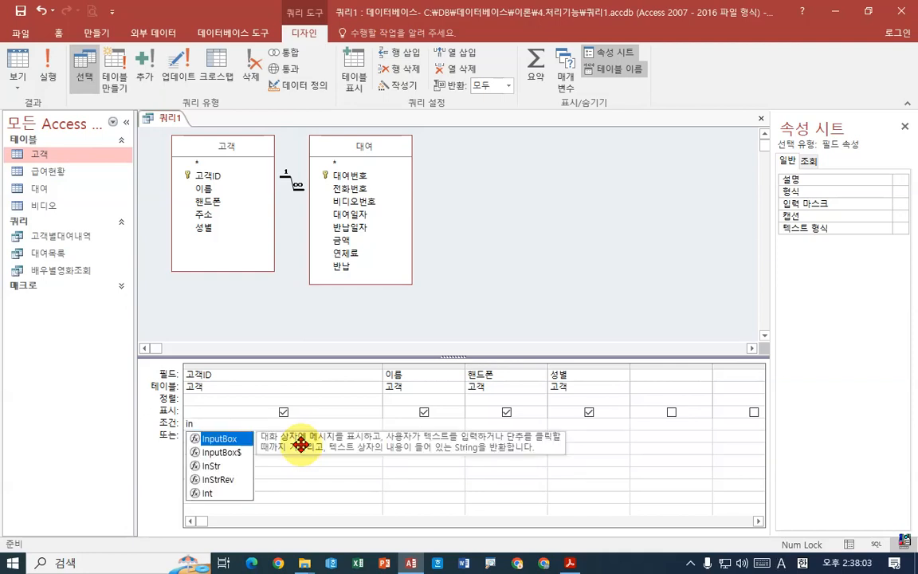
{"action": "type", "text": "(se"}
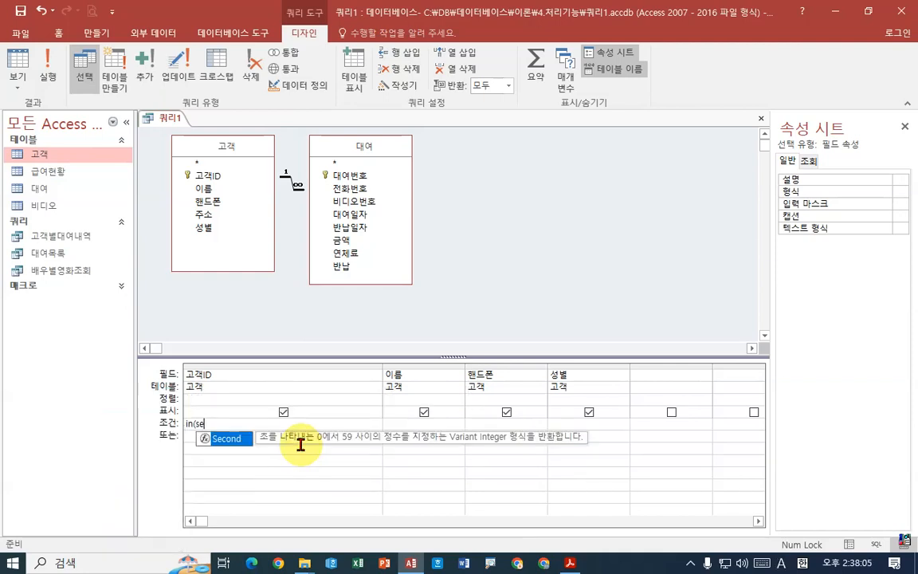
{"action": "type", "text": "le"}
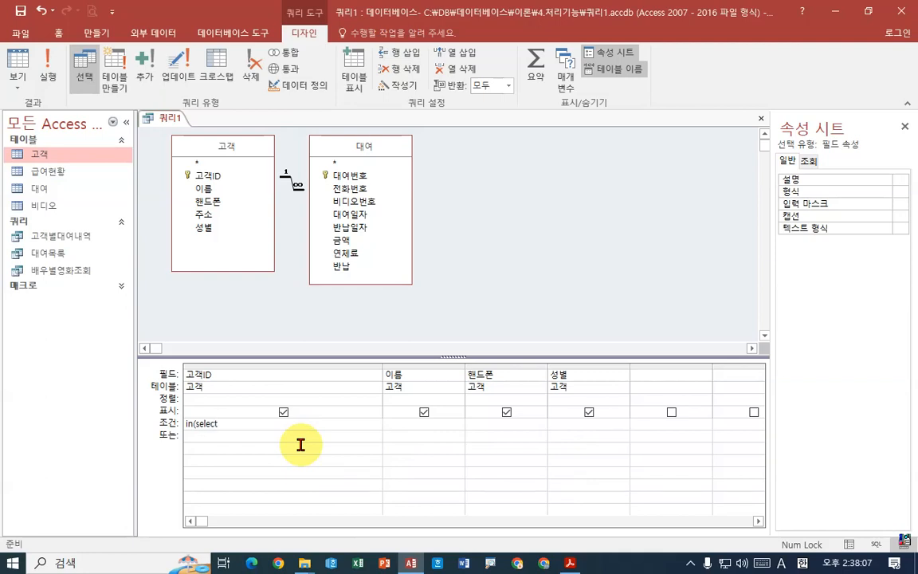
{"action": "type", "text": "ct 전호"}
{"action": "type", "text": "번호 f"}
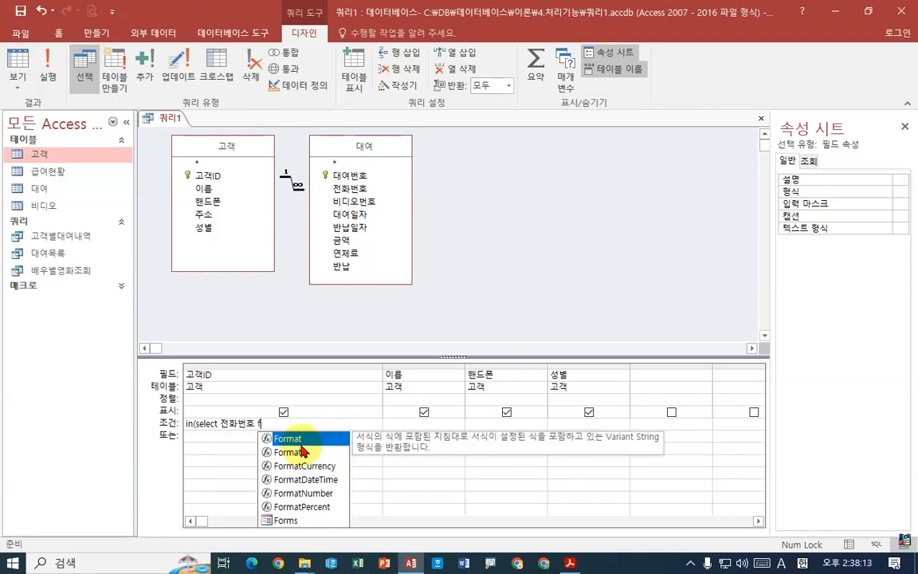
{"action": "type", "text": "orm 대여"}
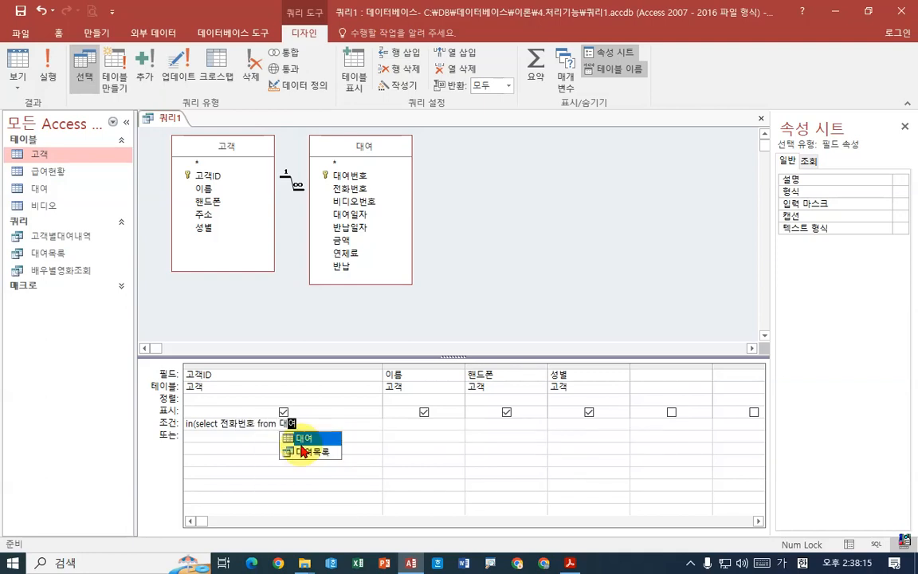
{"action": "key", "text": "Return"}
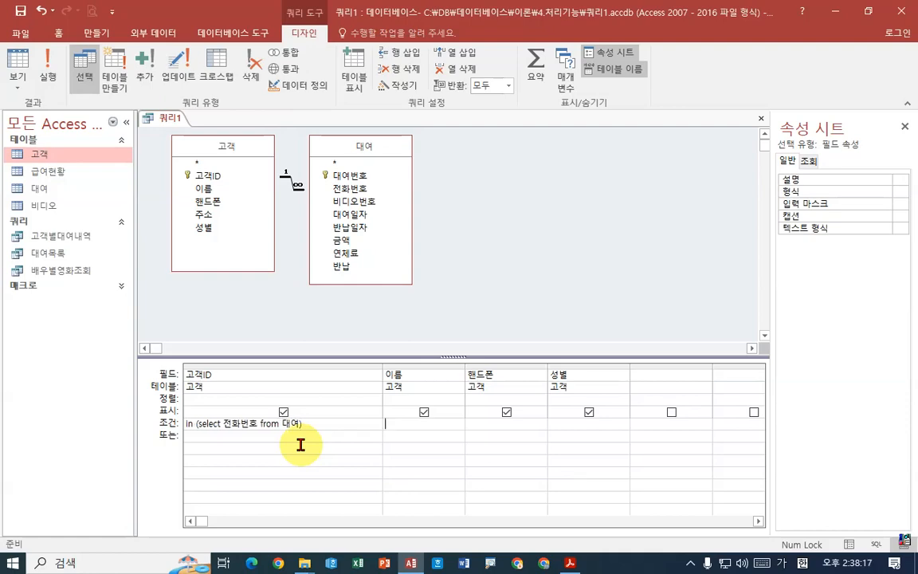
{"action": "key", "text": "ctrl+1"}
{"action": "left_click", "coordinate": [216, 462]}
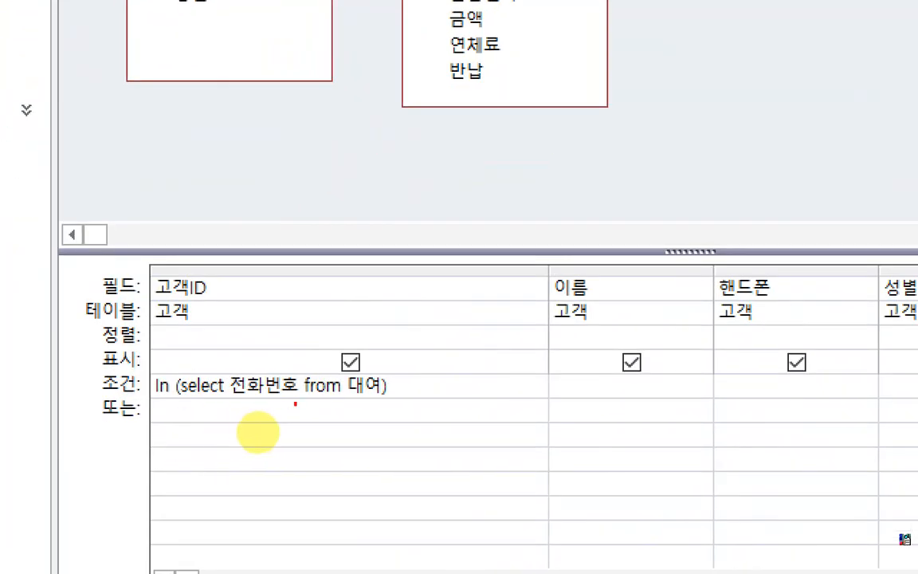
{"action": "left_click_drag", "start_coordinate": [355, 399], "coordinate": [388, 400]}
{"action": "left_click_drag", "start_coordinate": [252, 405], "coordinate": [299, 405]}
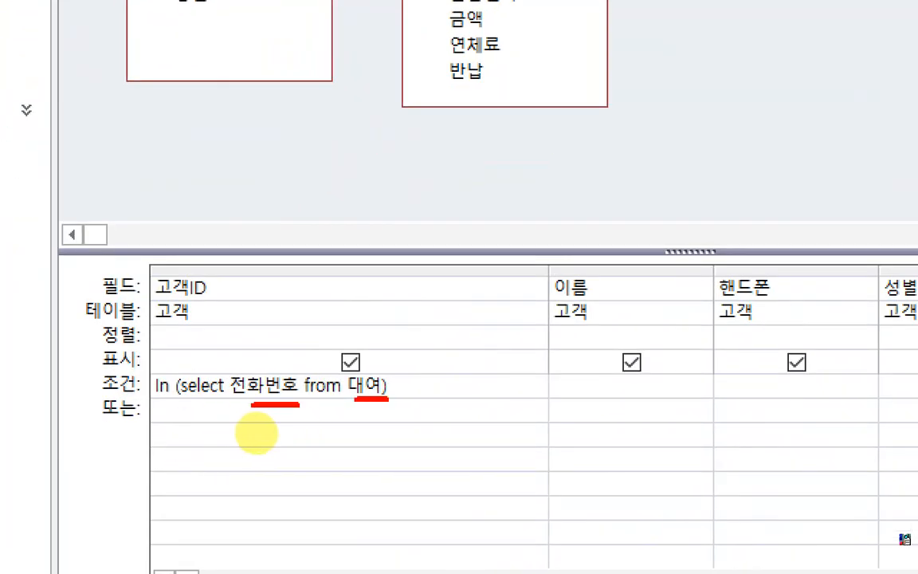
{"action": "left_click_drag", "start_coordinate": [163, 298], "coordinate": [255, 299]}
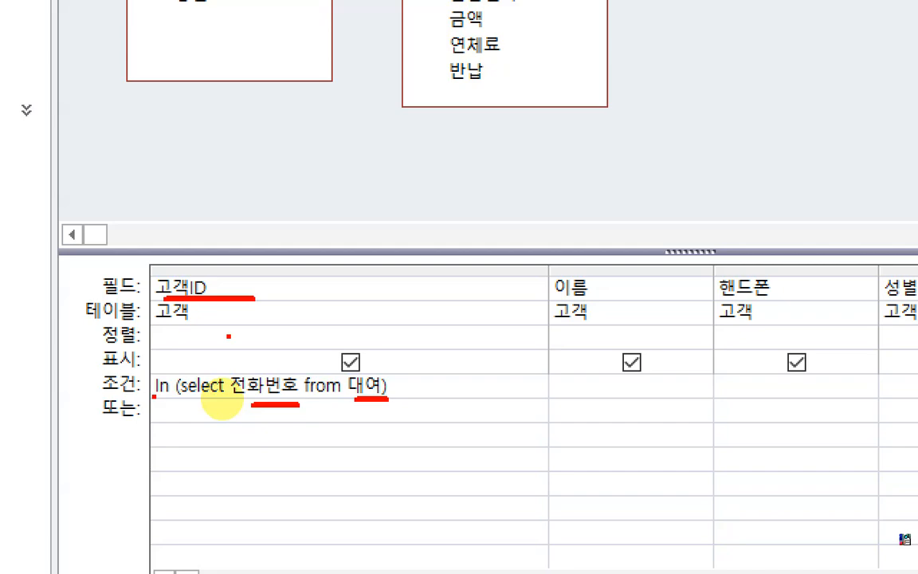
{"action": "key", "text": "Escape"}
Negate the 고객ID criterion by adding Not before In (select 전화번호 from 대여).
{"action": "left_click", "coordinate": [186, 423]}
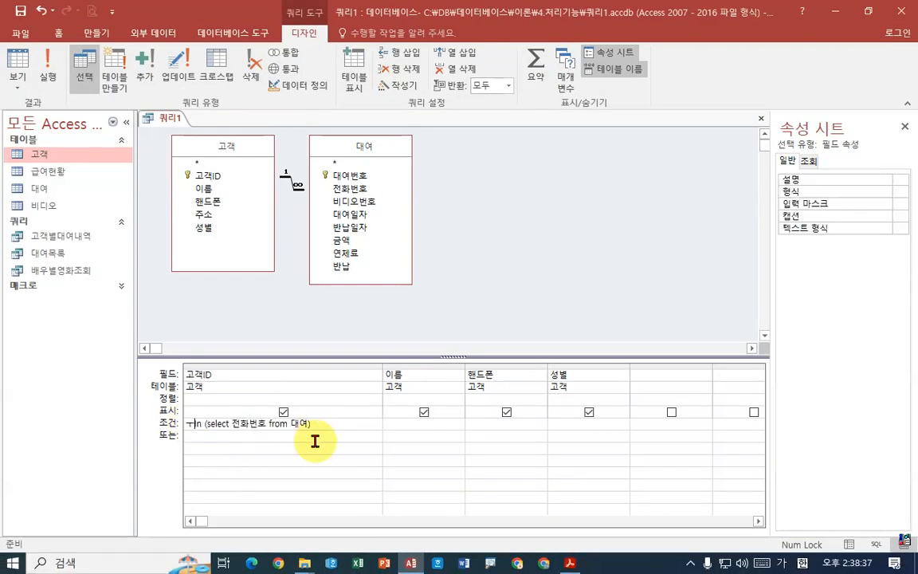
{"action": "type", "text": "not"}
{"action": "key", "text": "Return"}
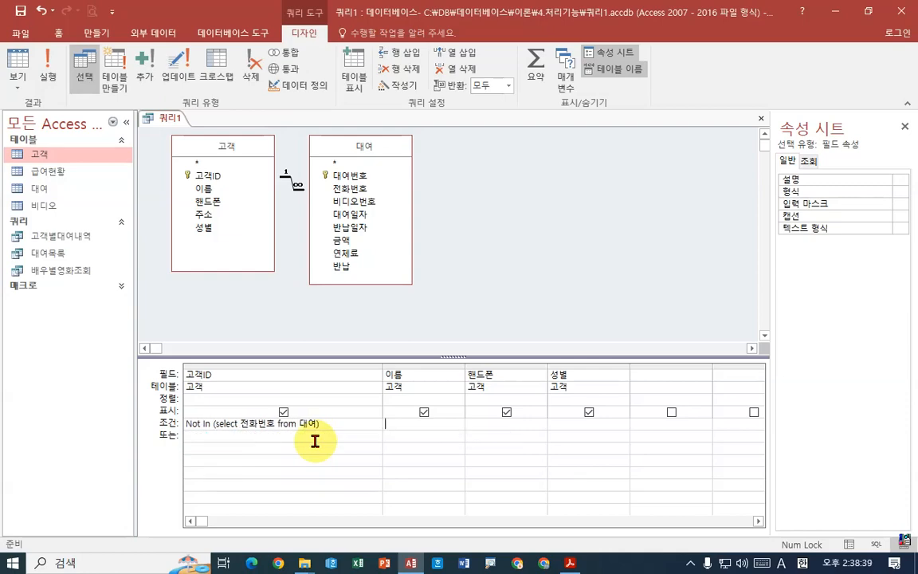
{"action": "key", "text": "ctrl+1"}
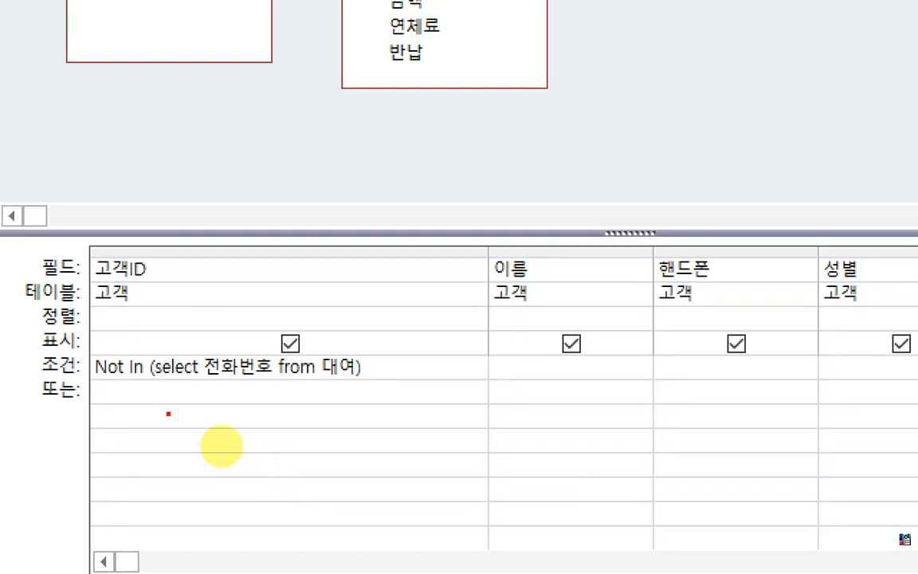
{"action": "left_click_drag", "start_coordinate": [162, 386], "coordinate": [362, 386]}
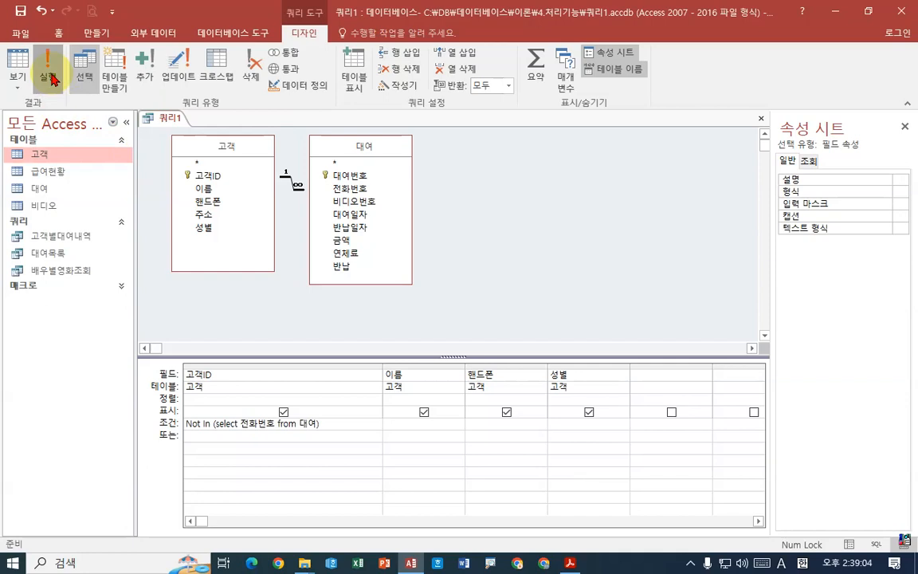
Run the query to check its result and return to Design view.
{"action": "left_click", "coordinate": [49, 78]}
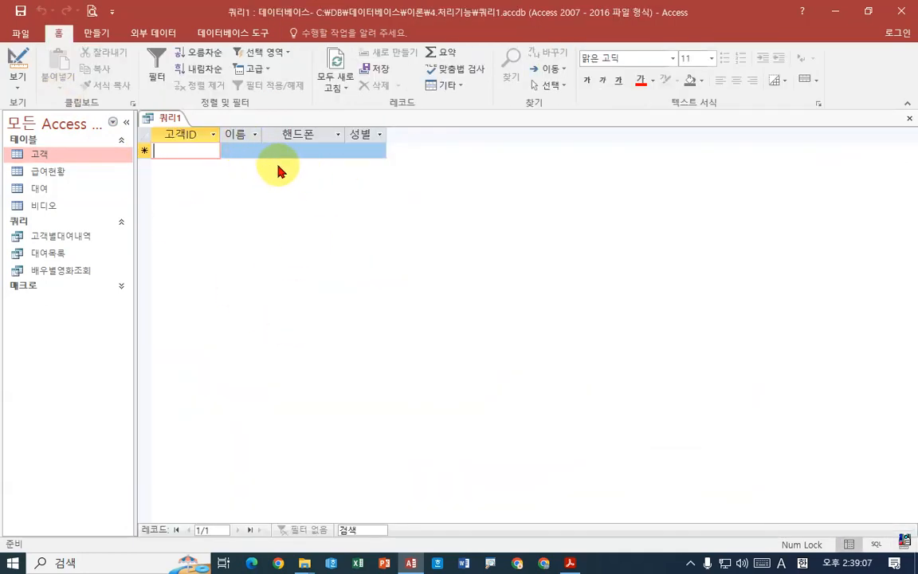
{"action": "right_click", "coordinate": [172, 117]}
{"action": "left_click", "coordinate": [216, 180]}
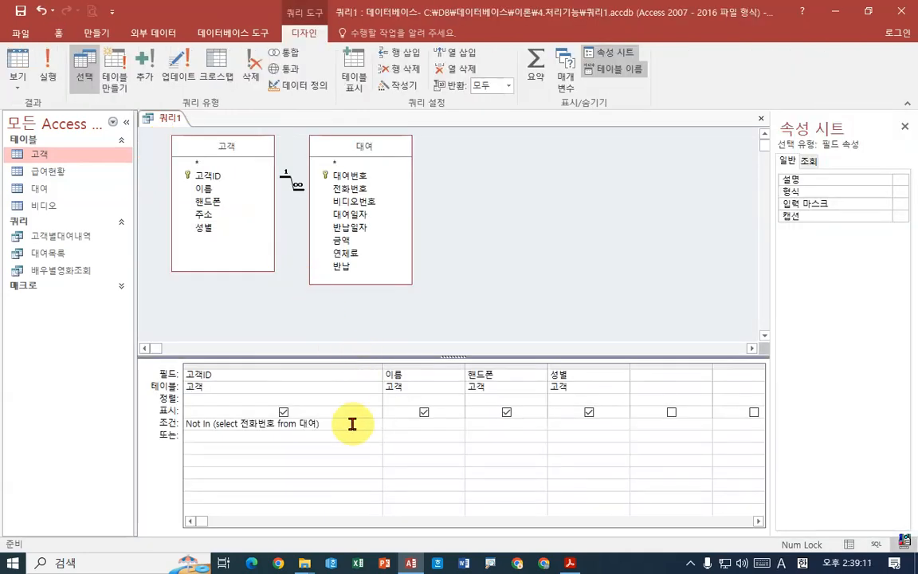
Review the 고객ID criterion and move the 대여 field list farther away from the 고객 field list.
{"action": "left_click", "coordinate": [249, 423]}
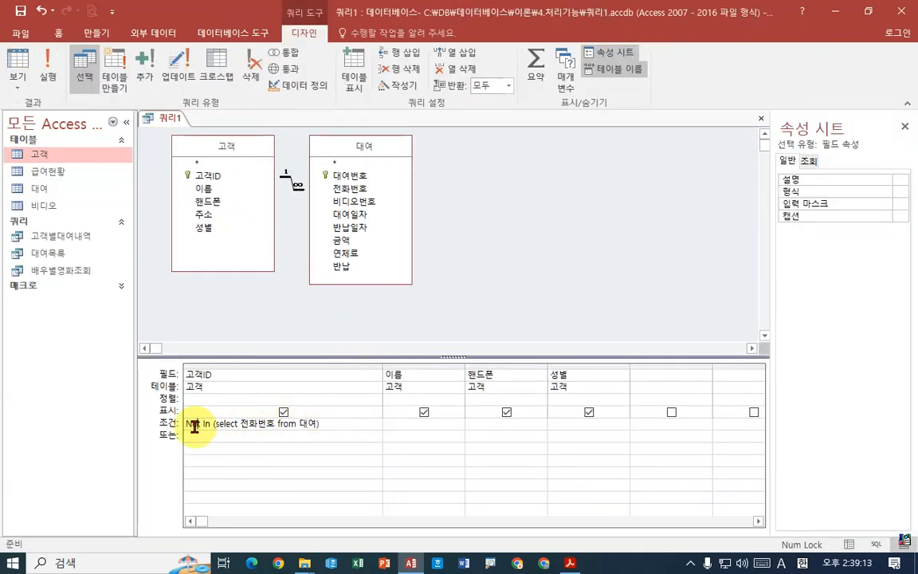
{"action": "left_click", "coordinate": [336, 429]}
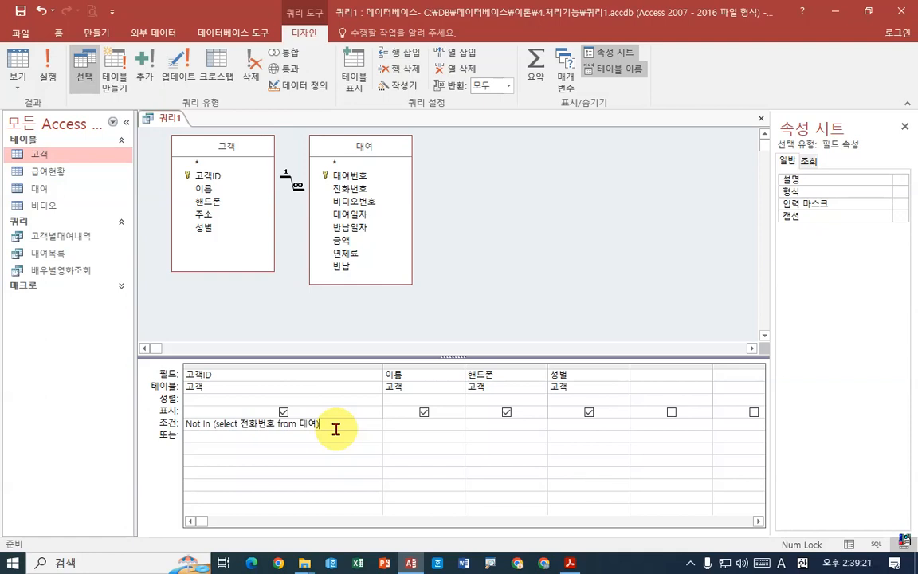
{"action": "left_click_drag", "start_coordinate": [333, 149], "coordinate": [406, 158]}
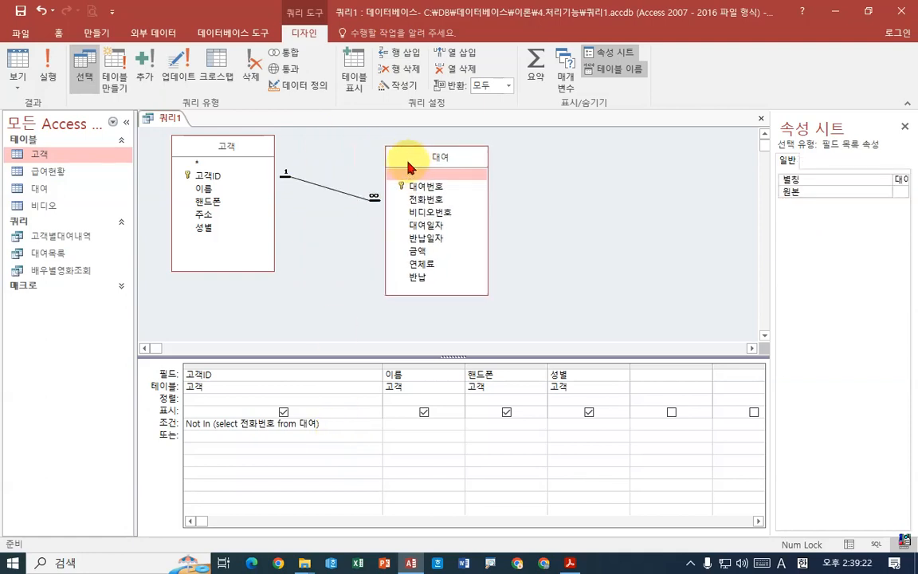
Set the join between 고객 and 대여 to include all 고객 records and only the matching 대여 records.
{"action": "double_click", "coordinate": [339, 195]}
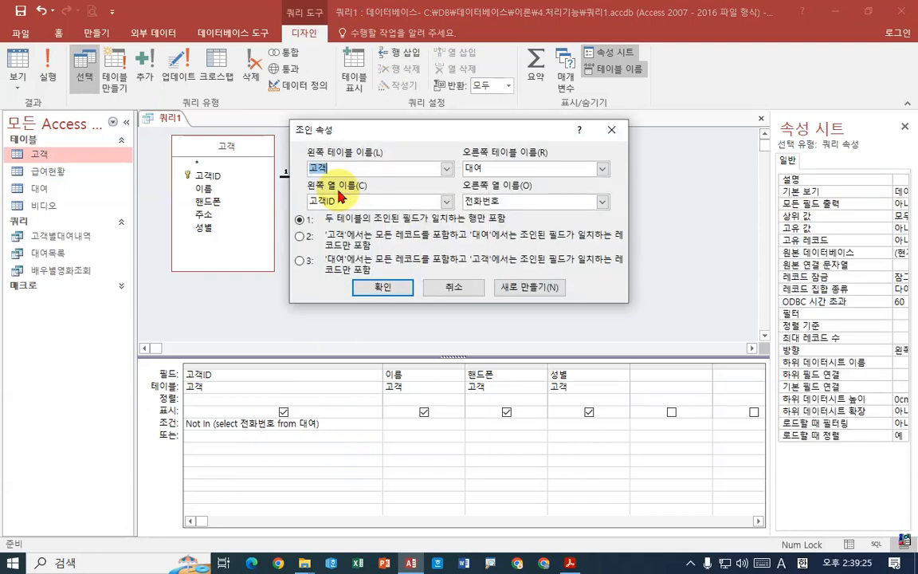
{"action": "left_click", "coordinate": [301, 237]}
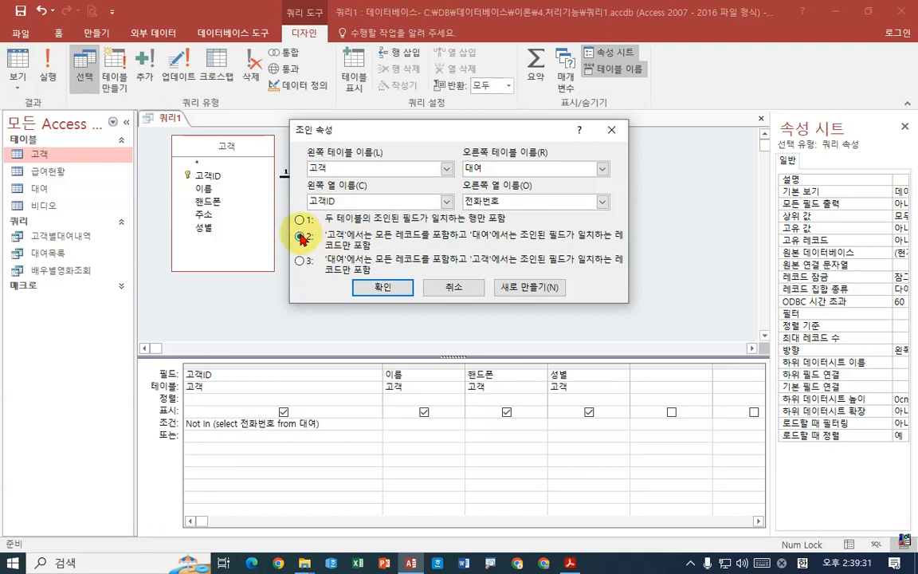
{"action": "left_click", "coordinate": [389, 285]}
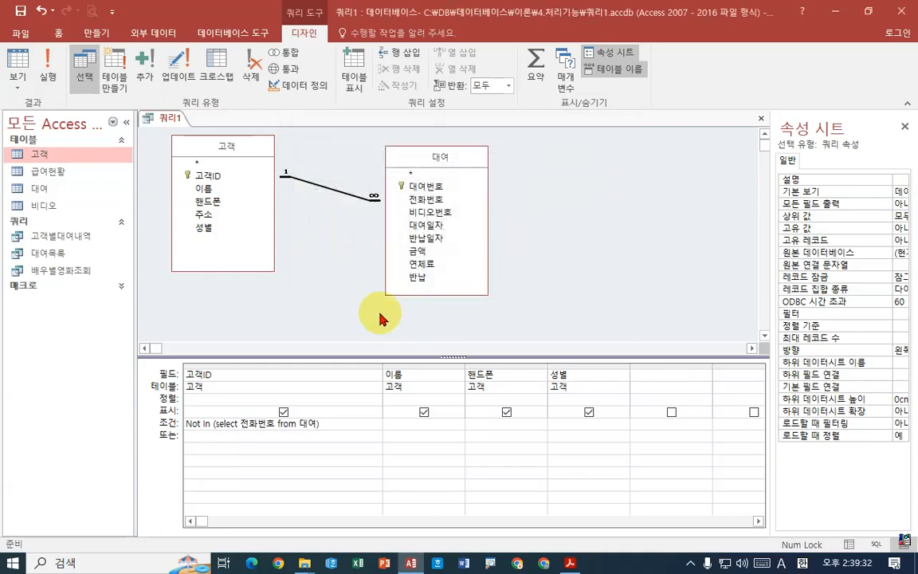
Remove the 대여 table from the query design and run the query to check its result, returning to Design view.
{"action": "right_click", "coordinate": [421, 164]}
{"action": "left_click", "coordinate": [393, 169]}
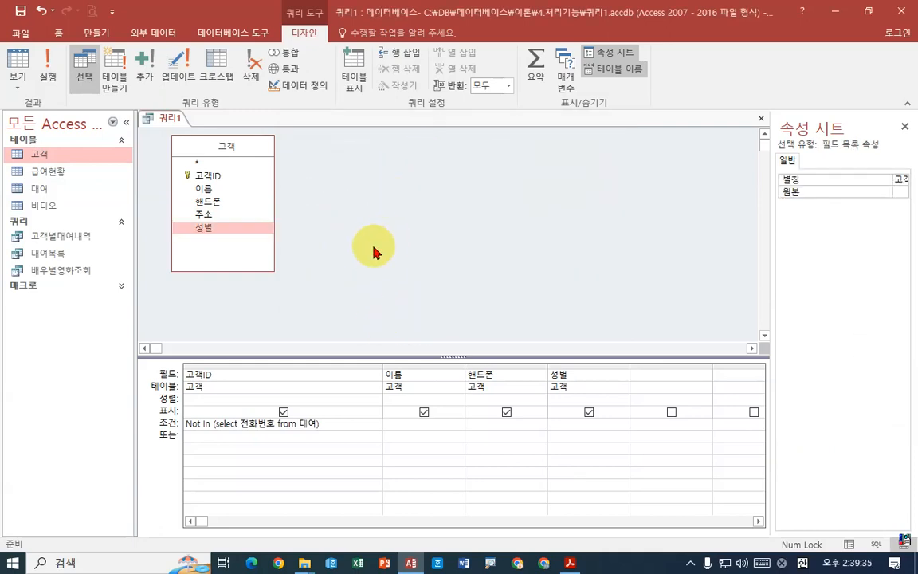
{"action": "left_click", "coordinate": [48, 73]}
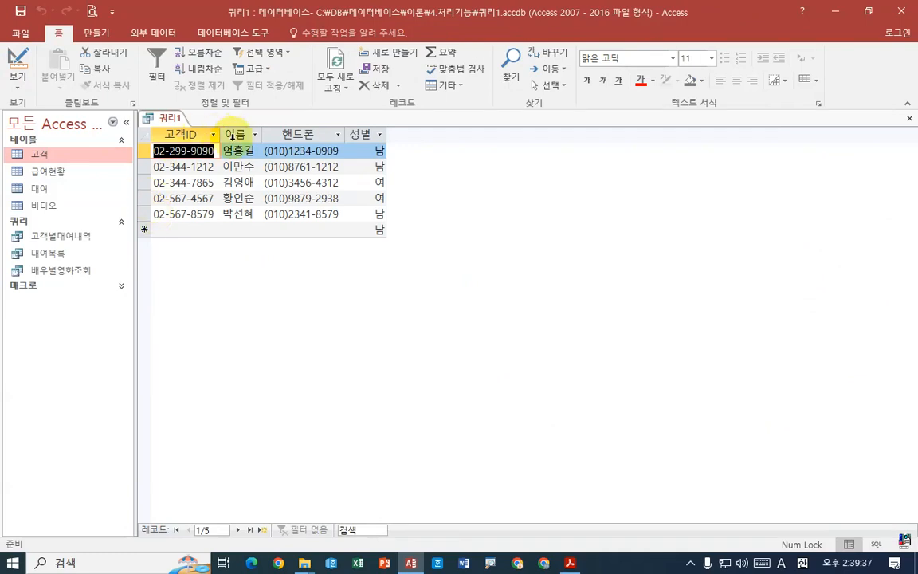
{"action": "right_click", "coordinate": [167, 119]}
{"action": "left_click", "coordinate": [199, 182]}
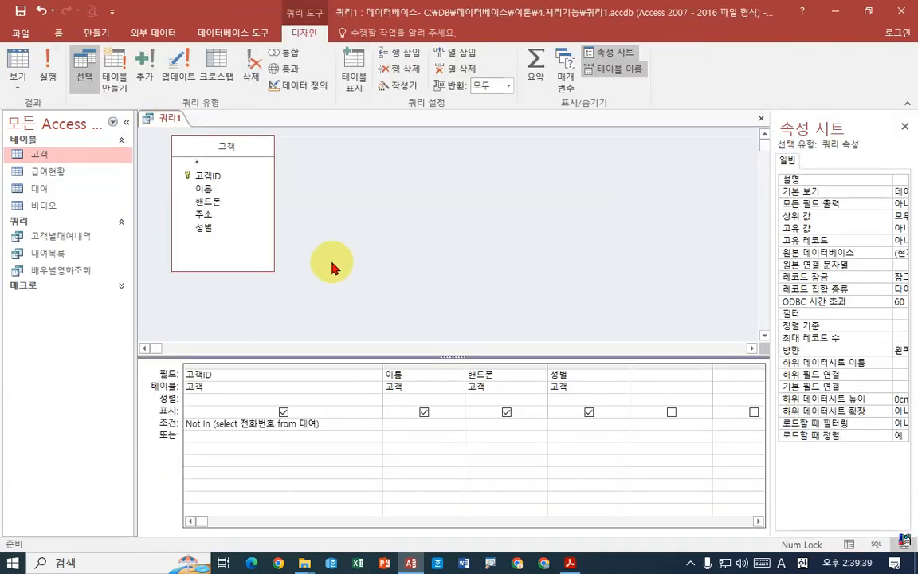
Move the 고객 field list slightly within the design area and review the Not In criterion of the 고객ID field.
{"action": "left_click_drag", "start_coordinate": [213, 148], "coordinate": [252, 152]}
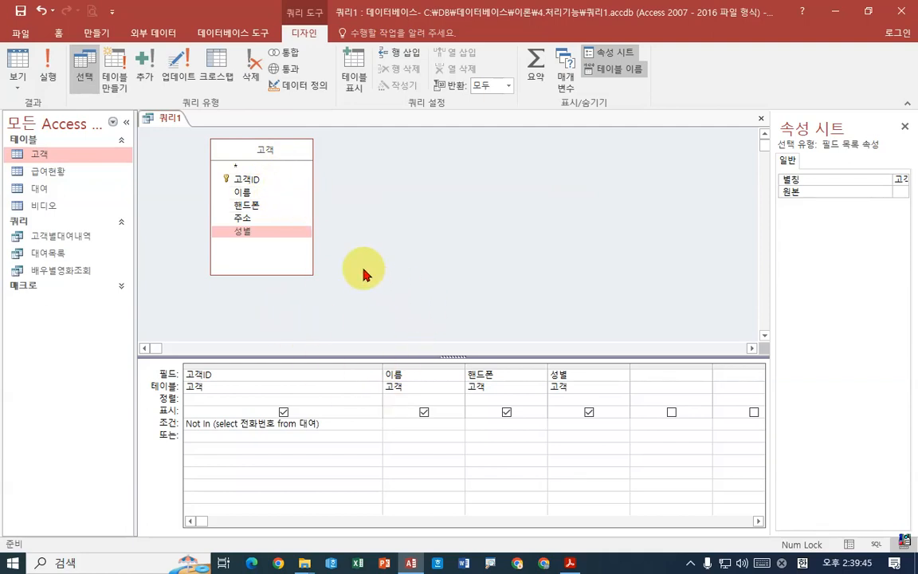
{"action": "left_click", "coordinate": [422, 157]}
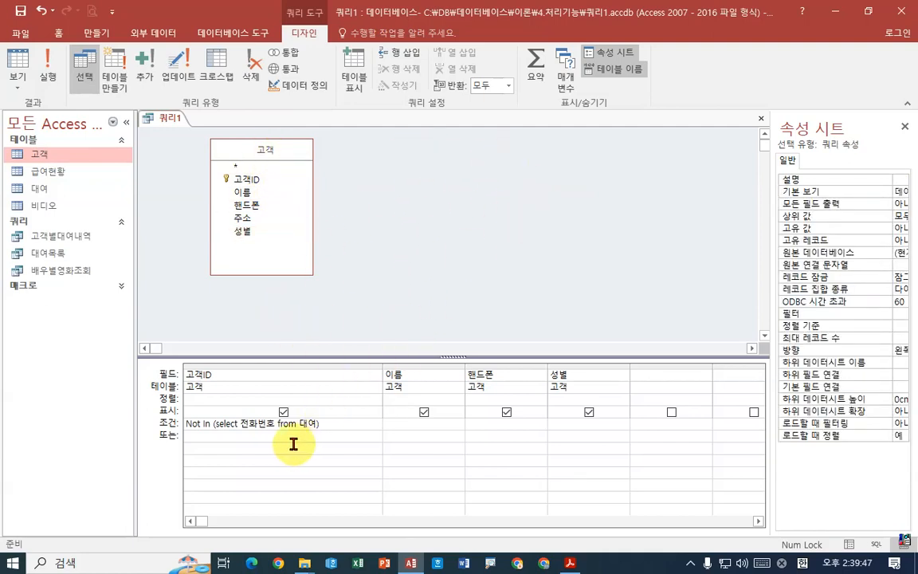
{"action": "left_click", "coordinate": [335, 422]}
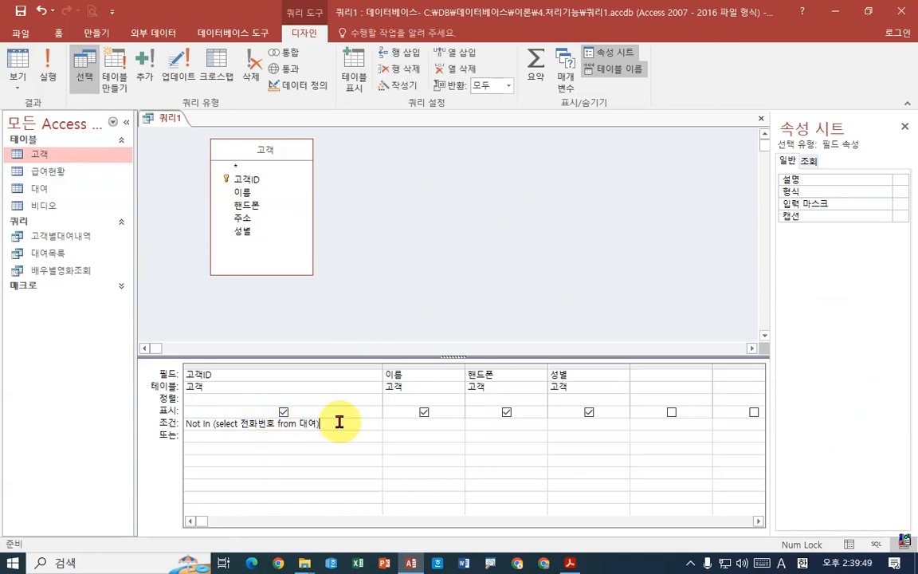
{"action": "left_click_drag", "start_coordinate": [336, 422], "coordinate": [186, 423]}
{"action": "left_click", "coordinate": [353, 424]}
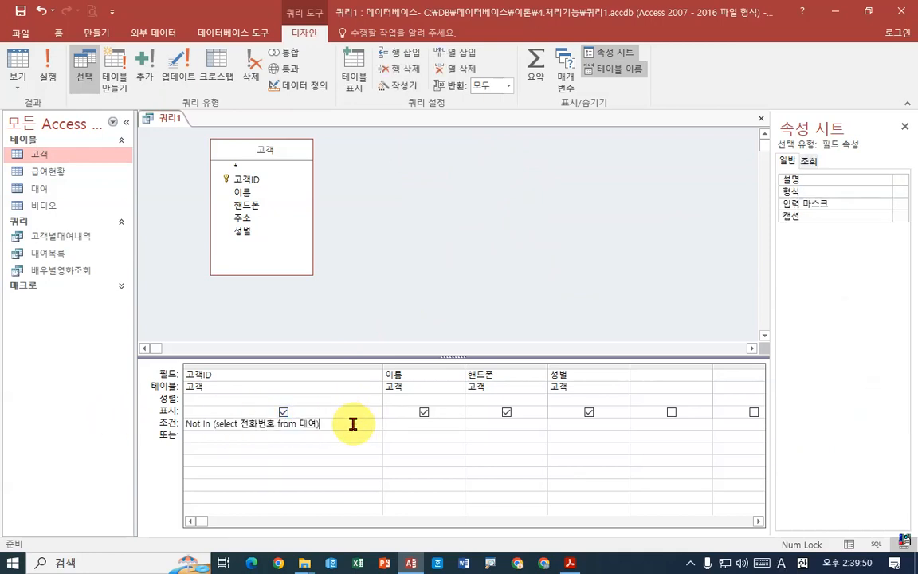
Run the query, compare its result with the exercise example in the Acrobat Reader PDF, and return to the query's Design view.
{"action": "left_click", "coordinate": [47, 67]}
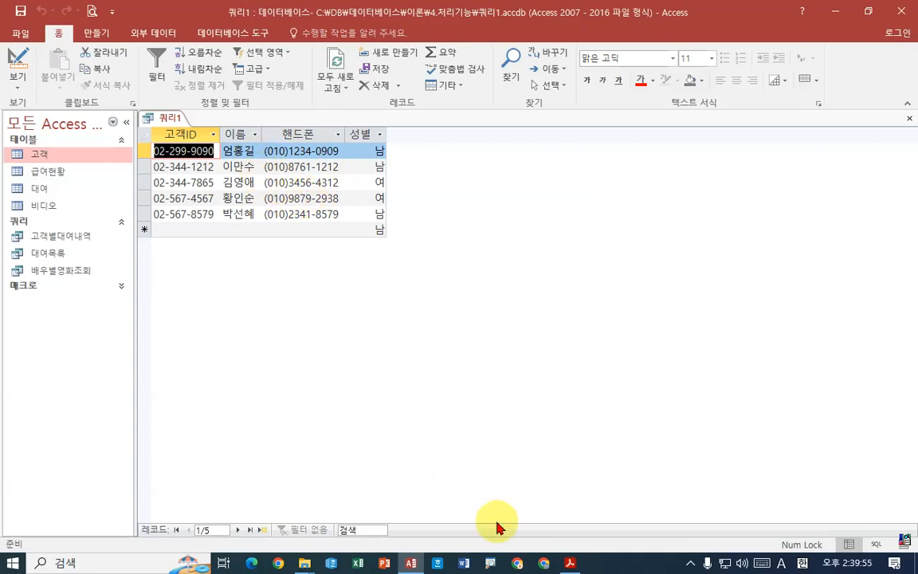
{"action": "left_click", "coordinate": [570, 562]}
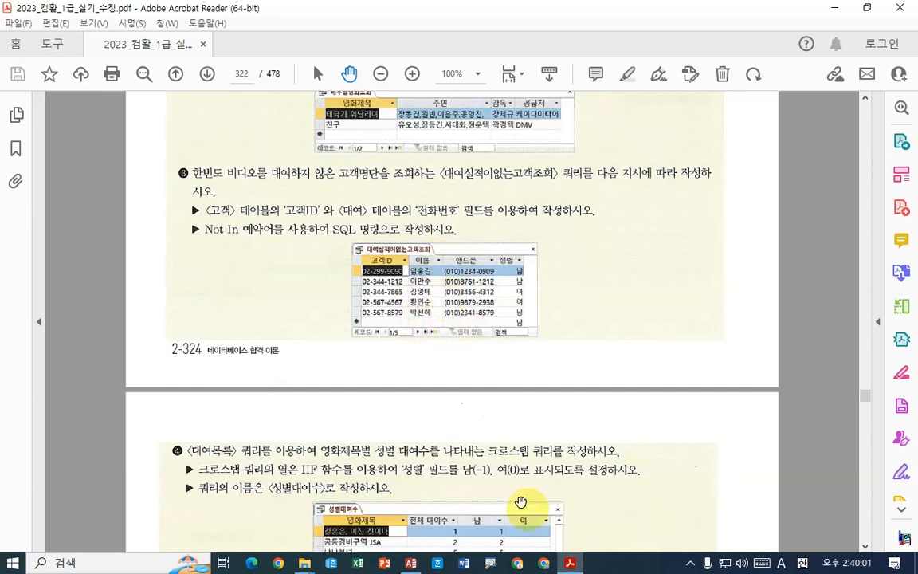
{"action": "key", "text": "alt+Tab"}
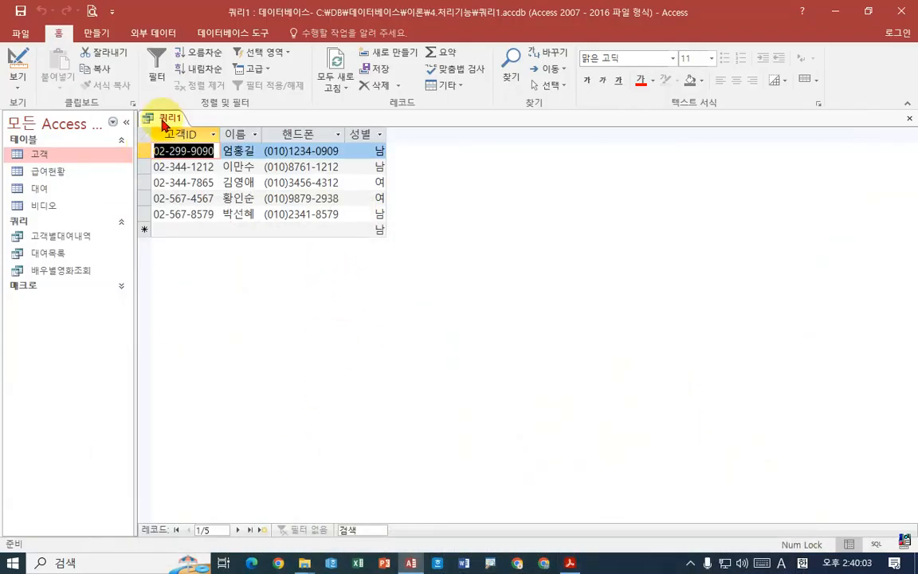
{"action": "right_click", "coordinate": [166, 120]}
{"action": "left_click", "coordinate": [205, 179]}
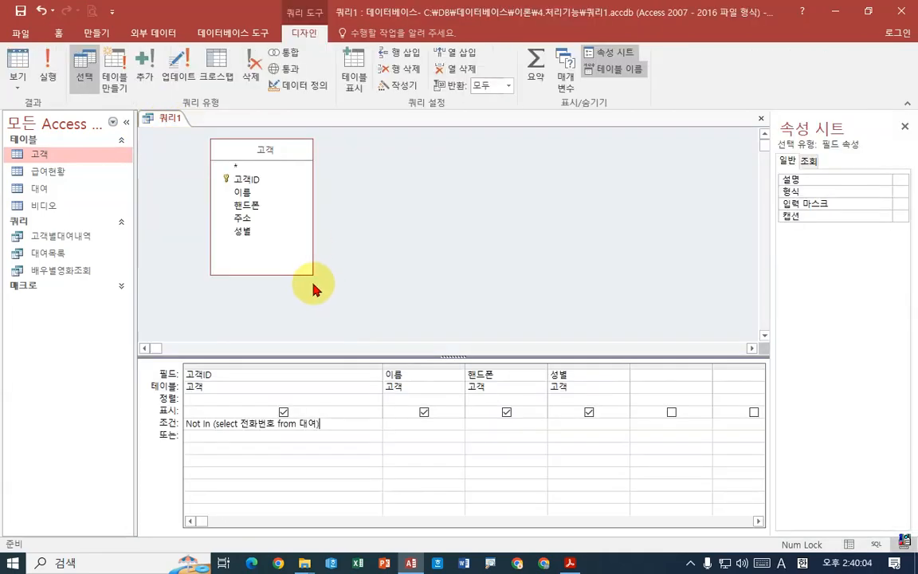
{"action": "left_click", "coordinate": [226, 377]}
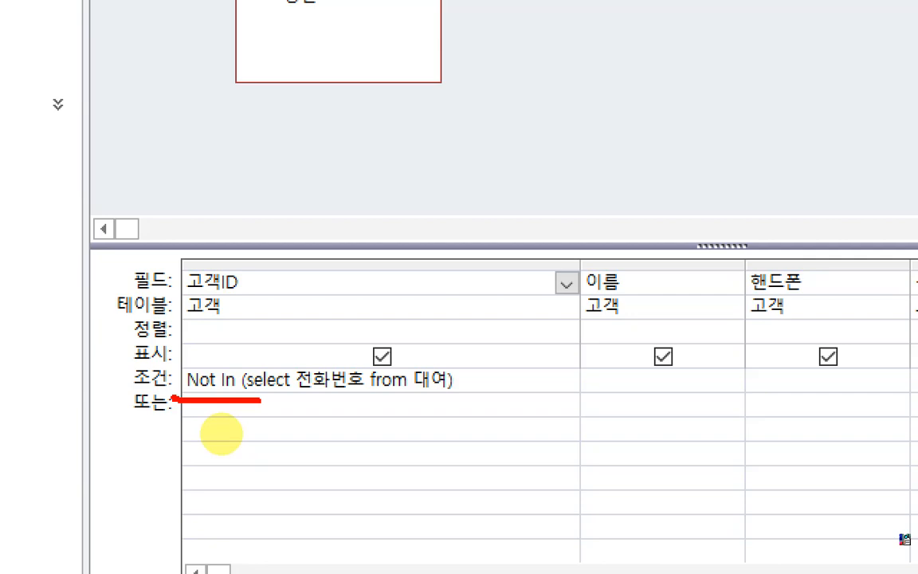
{"action": "left_click_drag", "start_coordinate": [247, 348], "coordinate": [159, 445]}
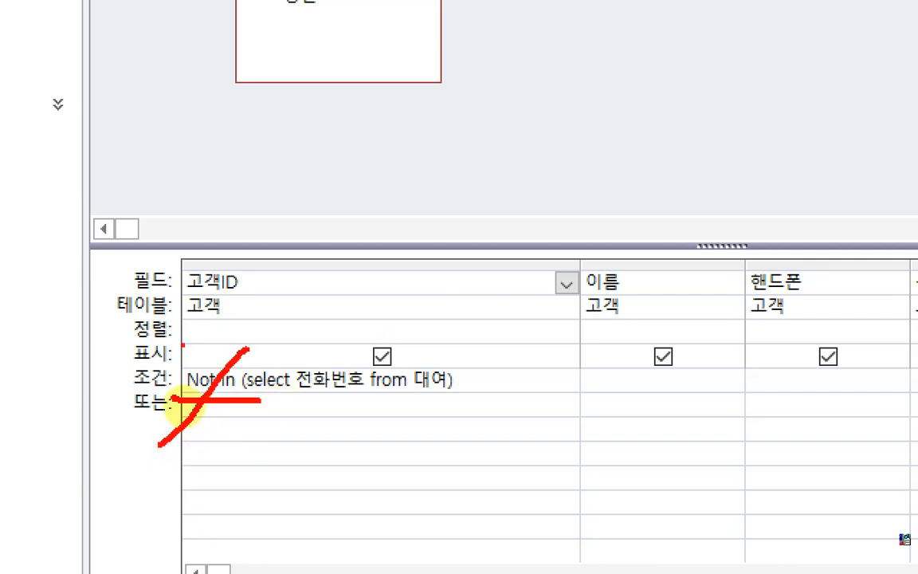
{"action": "left_click_drag", "start_coordinate": [183, 345], "coordinate": [252, 439]}
{"action": "key", "text": "Escape"}
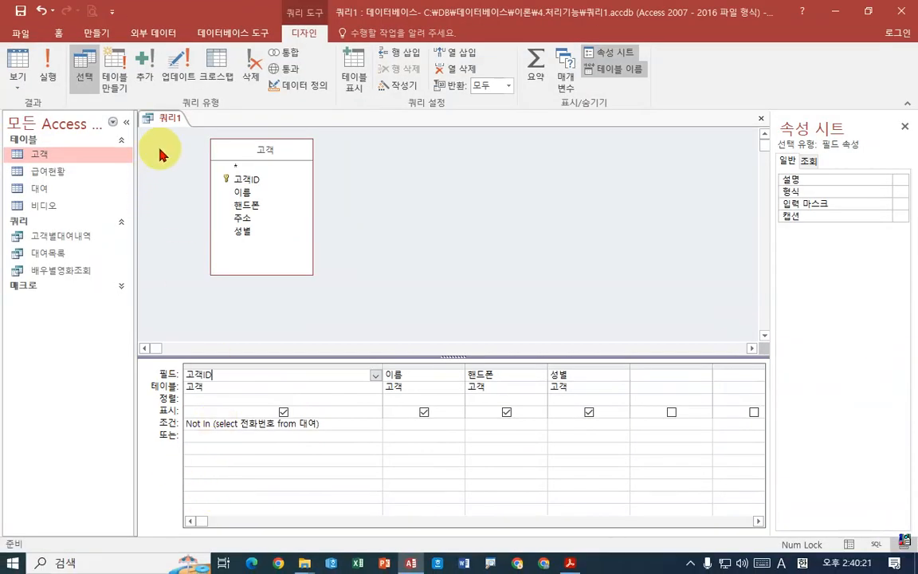
Start saving the query and open the dialog for its name.
{"action": "right_click", "coordinate": [172, 124]}
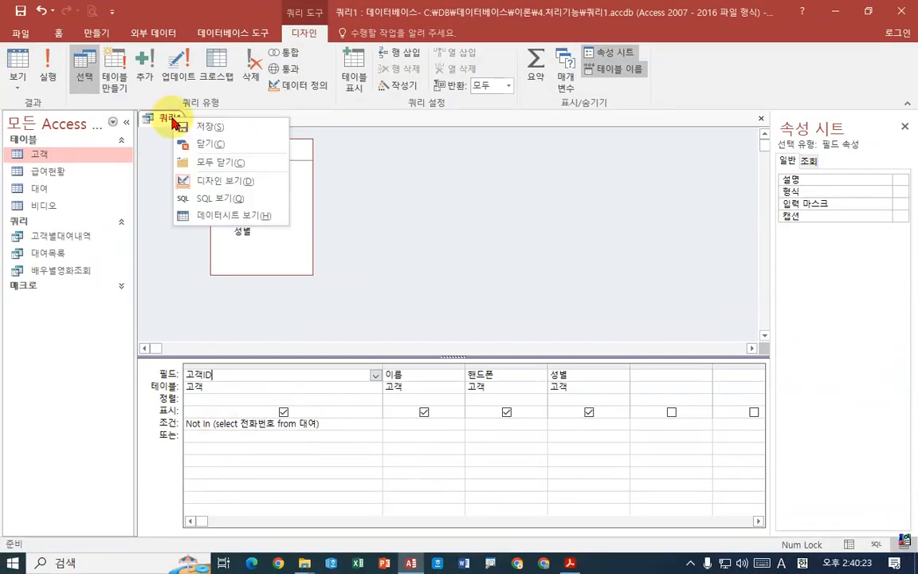
{"action": "left_click", "coordinate": [197, 124]}
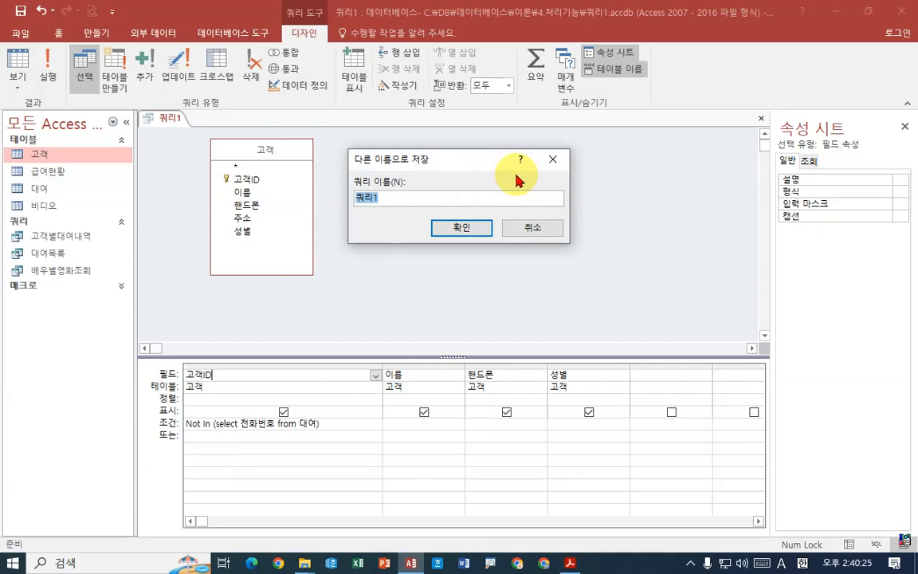
Save the query under the name 대여실적이없는고객조회 and close it.
{"action": "type", "text": "대여실"}
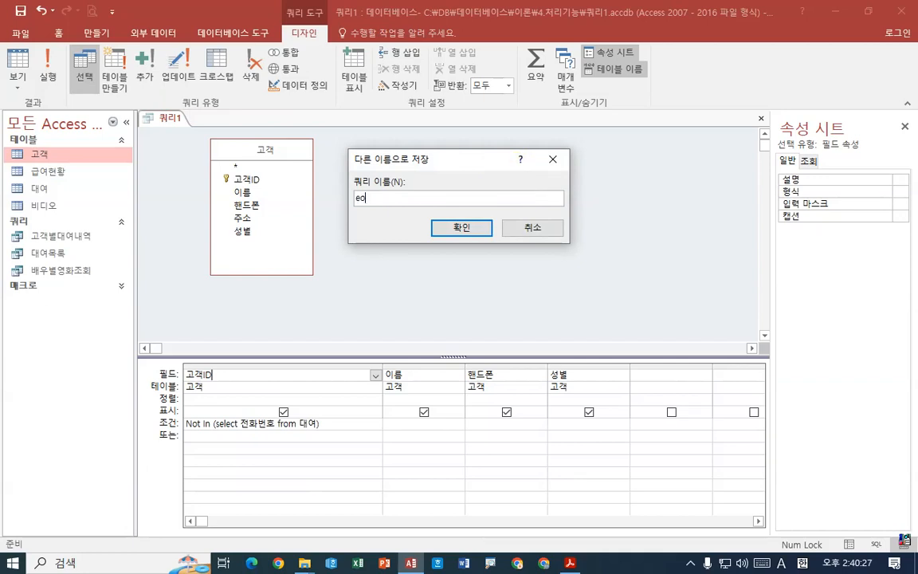
{"action": "type", "text": "적ㅇ없"}
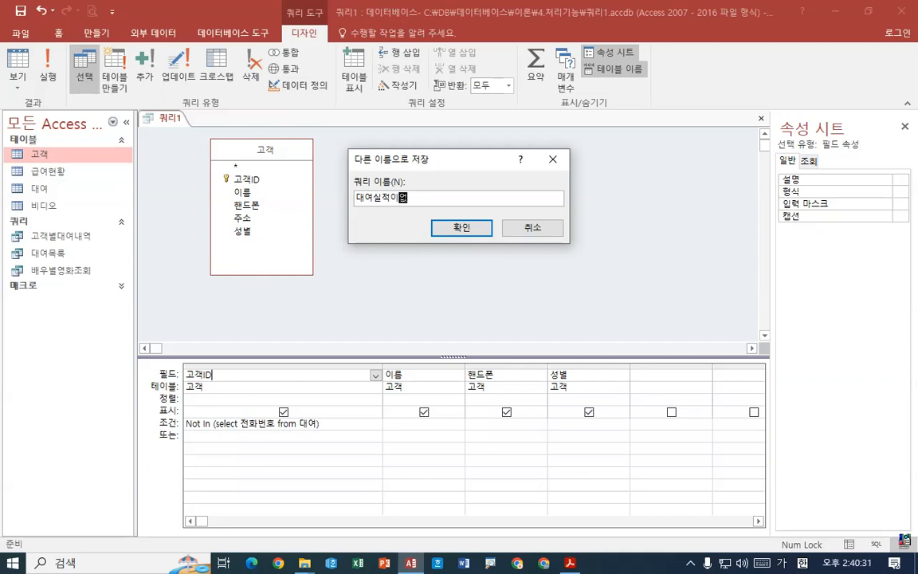
{"action": "type", "text": "ㄴ는고객들"}
{"action": "type", "text": "회"}
{"action": "key", "text": "Return"}
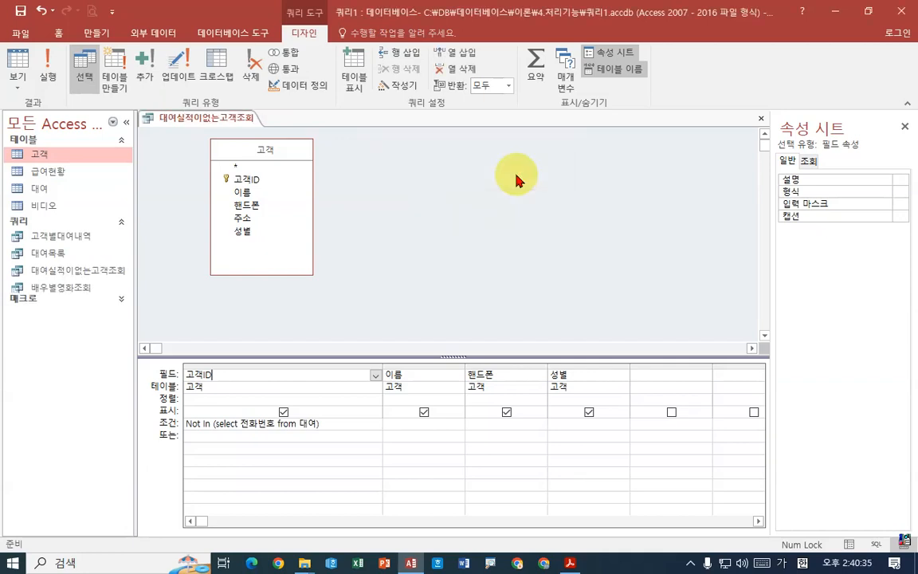
{"action": "right_click", "coordinate": [212, 121]}
{"action": "left_click", "coordinate": [231, 137]}
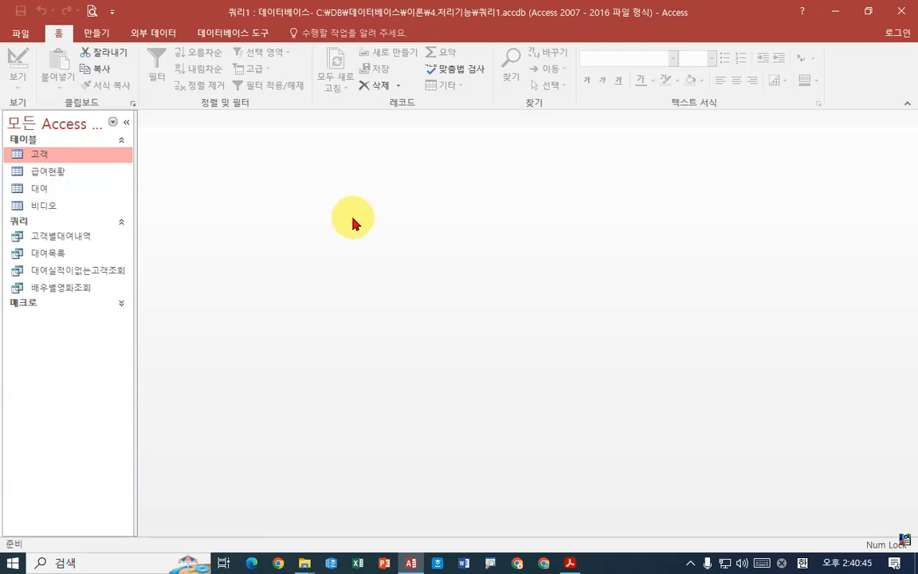
Switch to the exercise PDF in Acrobat Reader and review the exercise 3 instructions for the 대여실적이없는고객조회 query.
{"action": "left_click", "coordinate": [570, 563]}
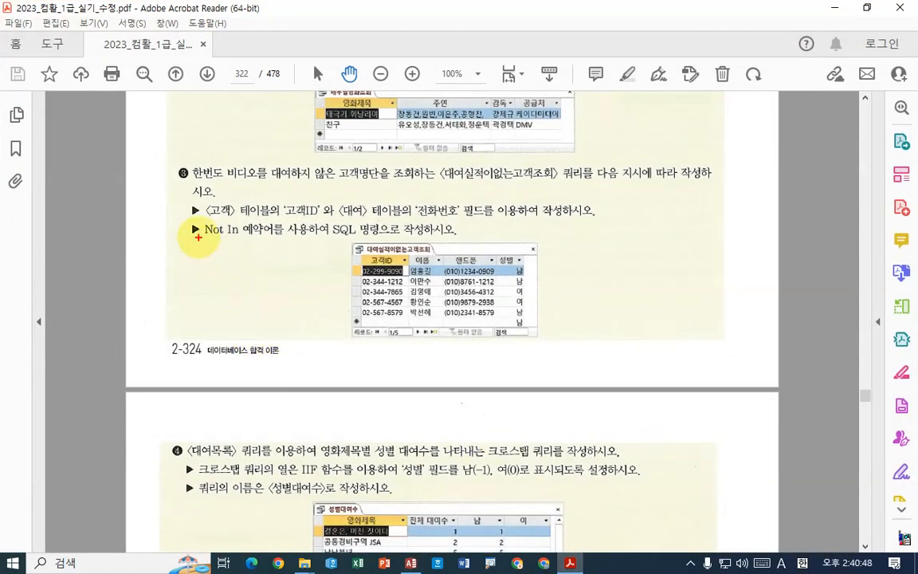
{"action": "left_click_drag", "start_coordinate": [194, 229], "coordinate": [381, 235]}
{"action": "left_click_drag", "start_coordinate": [193, 184], "coordinate": [581, 184]}
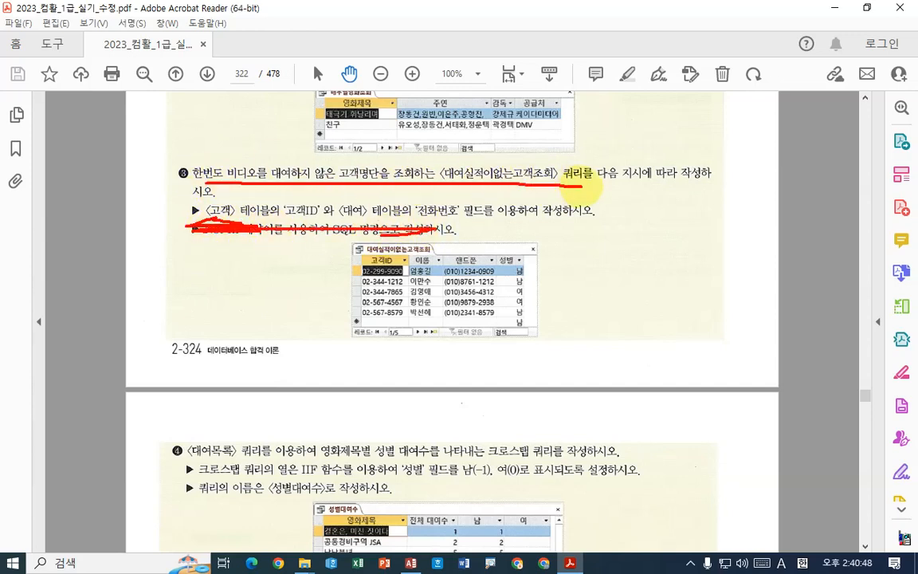
{"action": "left_click_drag", "start_coordinate": [420, 225], "coordinate": [552, 225]}
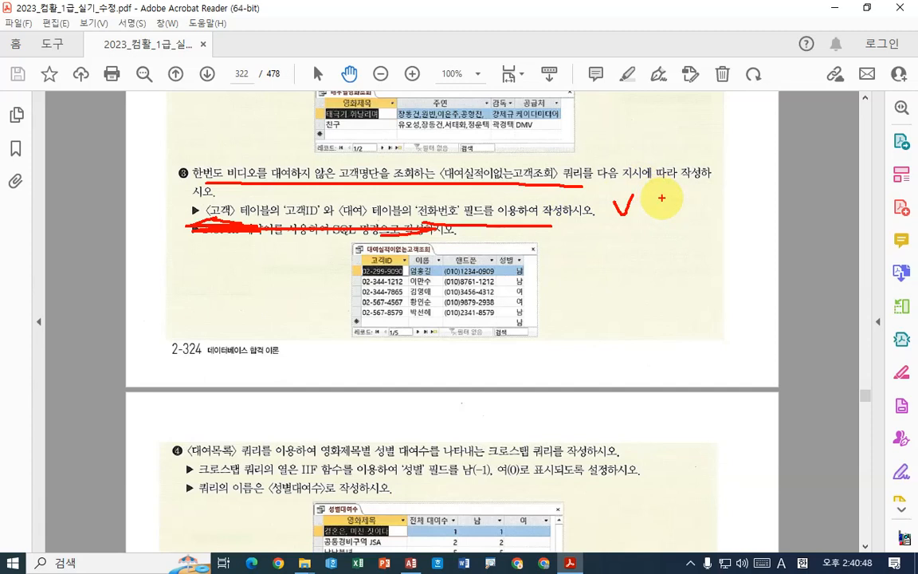
{"action": "key", "text": "Escape"}
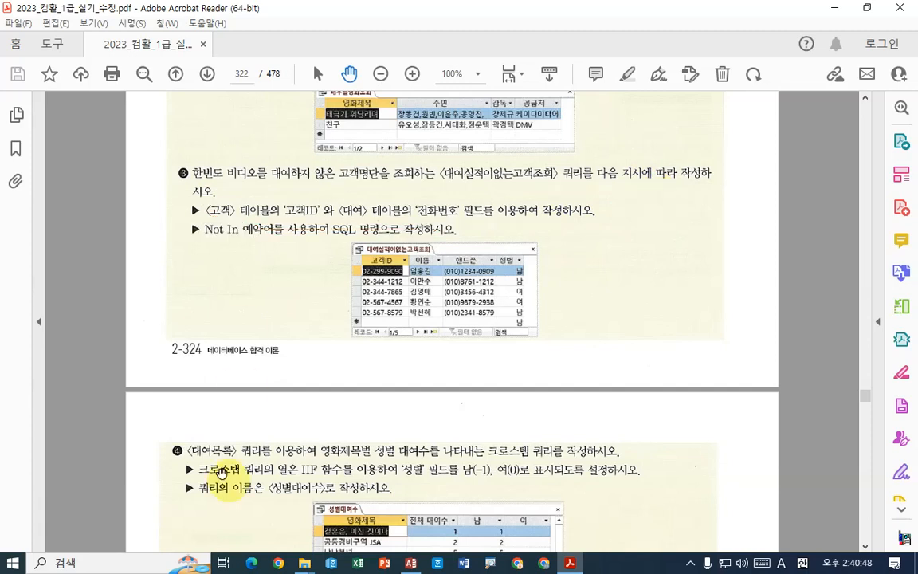
Switch back to Access and start a new query with the Find Unmatched Query Wizard (불일치 검색 쿼리 마법사).
{"action": "left_click", "coordinate": [410, 563]}
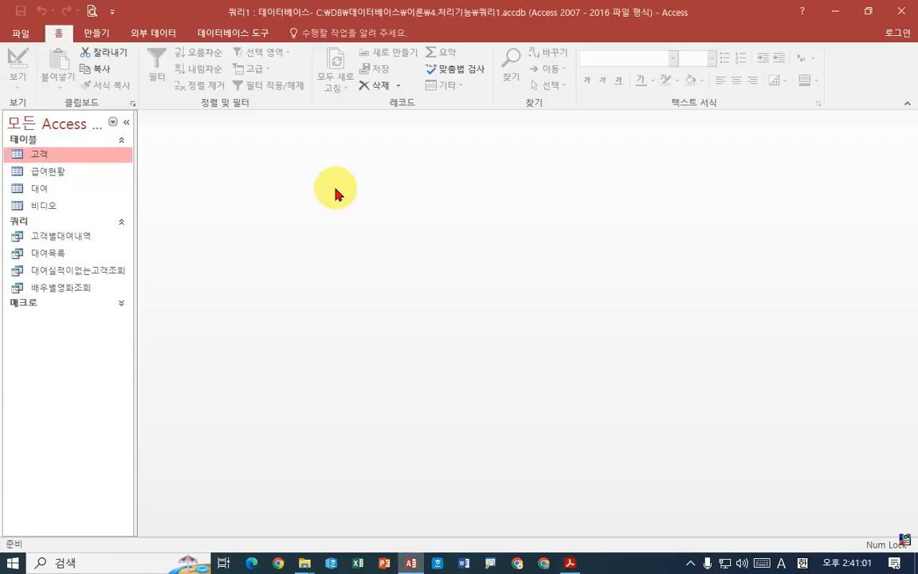
{"action": "left_click", "coordinate": [95, 34]}
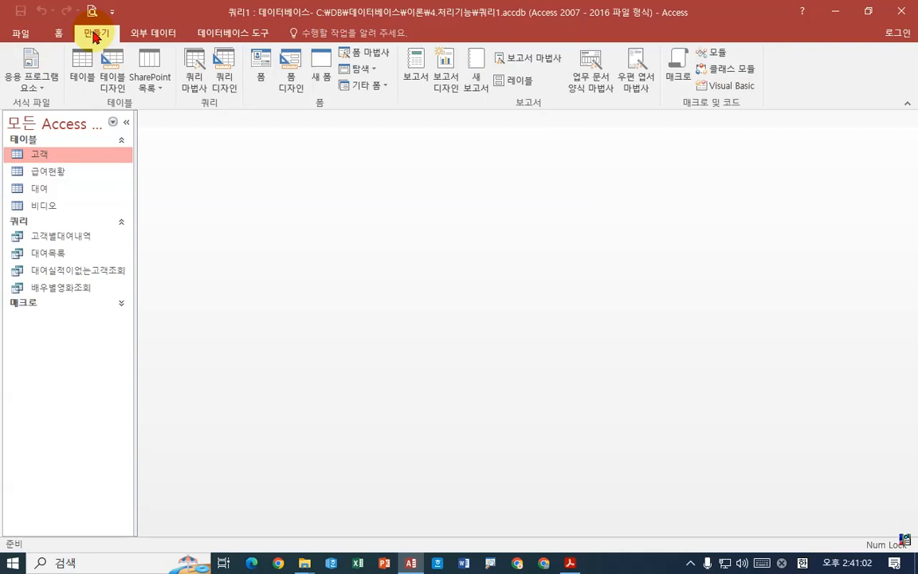
{"action": "left_click", "coordinate": [193, 87]}
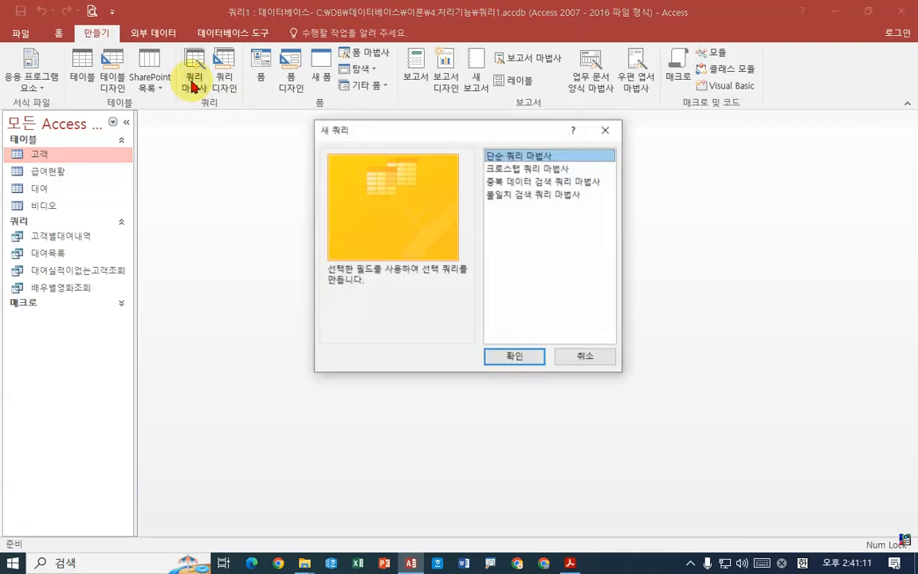
{"action": "left_click_drag", "start_coordinate": [413, 129], "coordinate": [427, 117]}
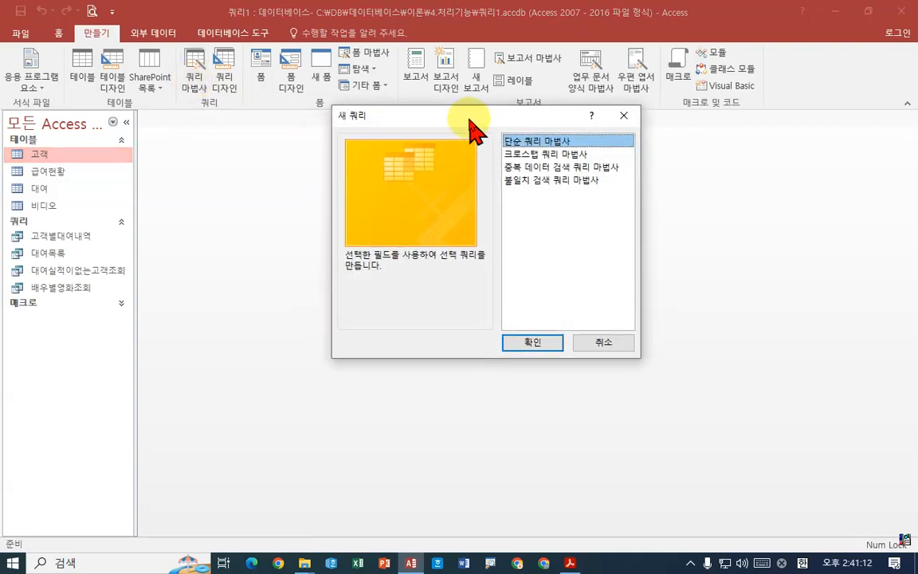
{"action": "left_click", "coordinate": [566, 155]}
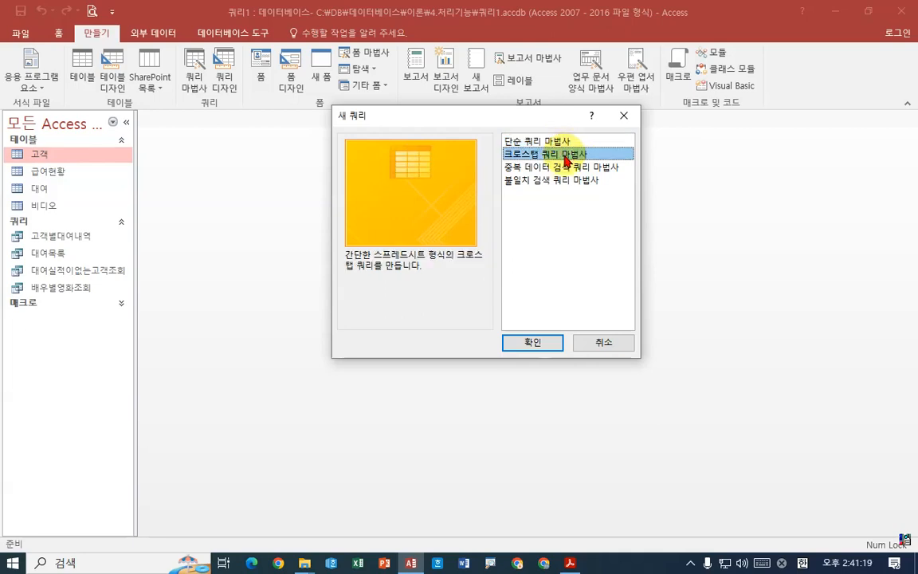
{"action": "left_click", "coordinate": [517, 167]}
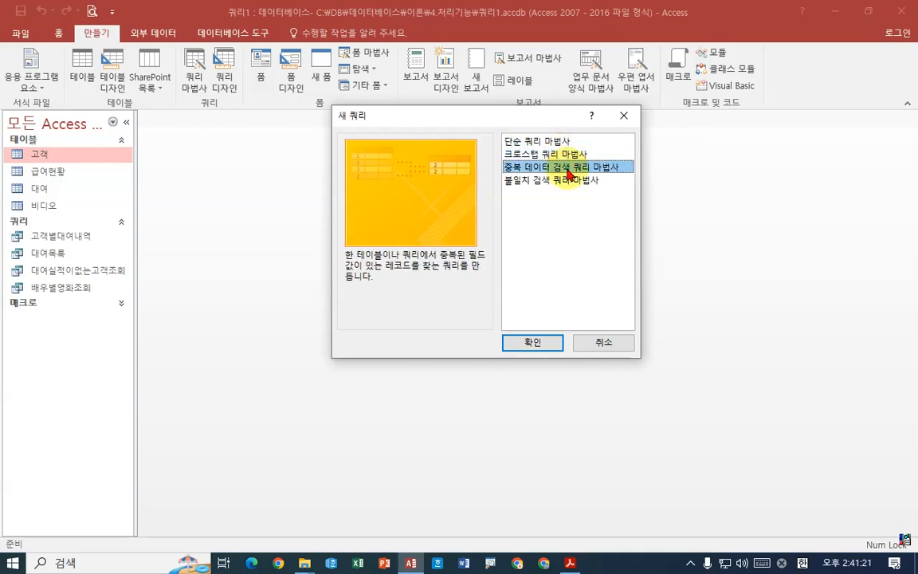
{"action": "left_click", "coordinate": [569, 183]}
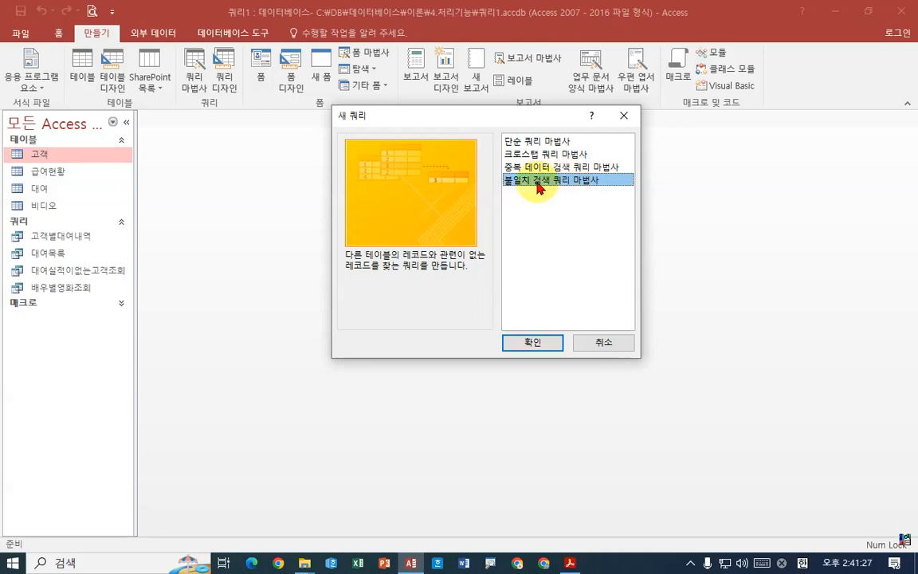
{"action": "left_click", "coordinate": [533, 343]}
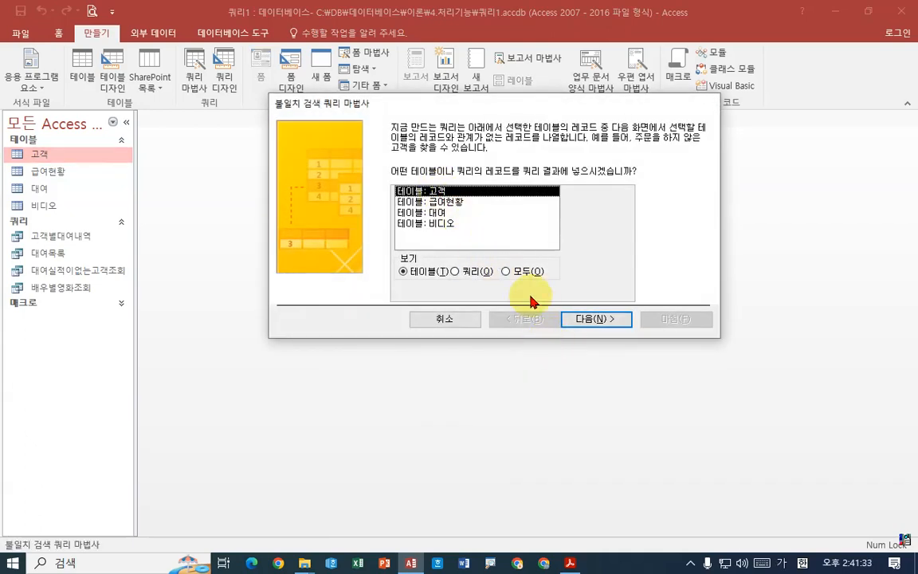
Compare the 고객 table's records against the related 대여 table, matching 고객ID with 전화번호.
{"action": "left_click", "coordinate": [584, 319]}
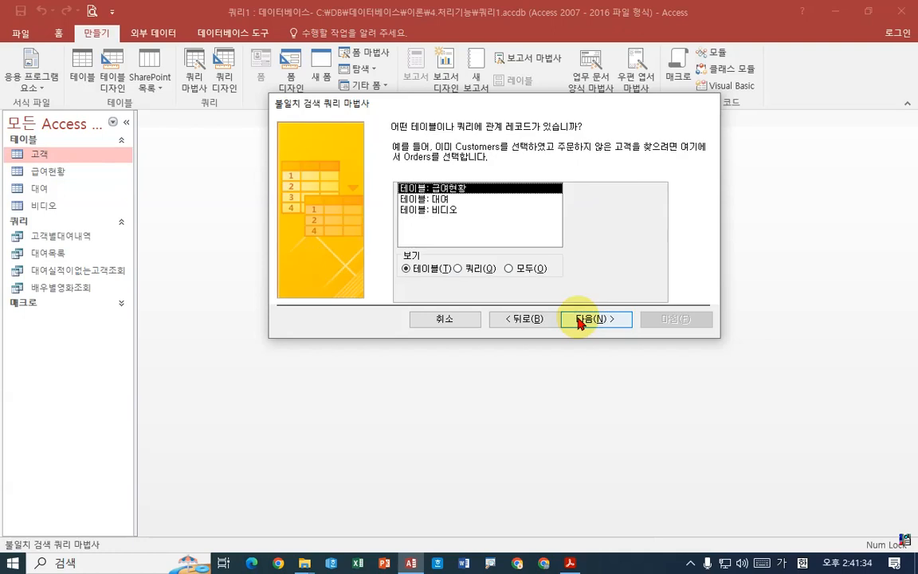
{"action": "left_click", "coordinate": [441, 200]}
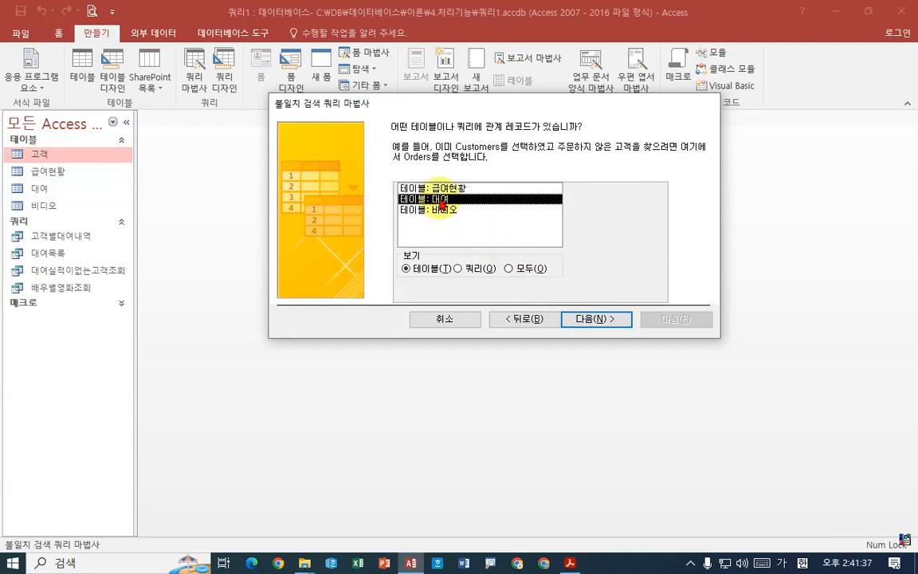
{"action": "left_click", "coordinate": [594, 319]}
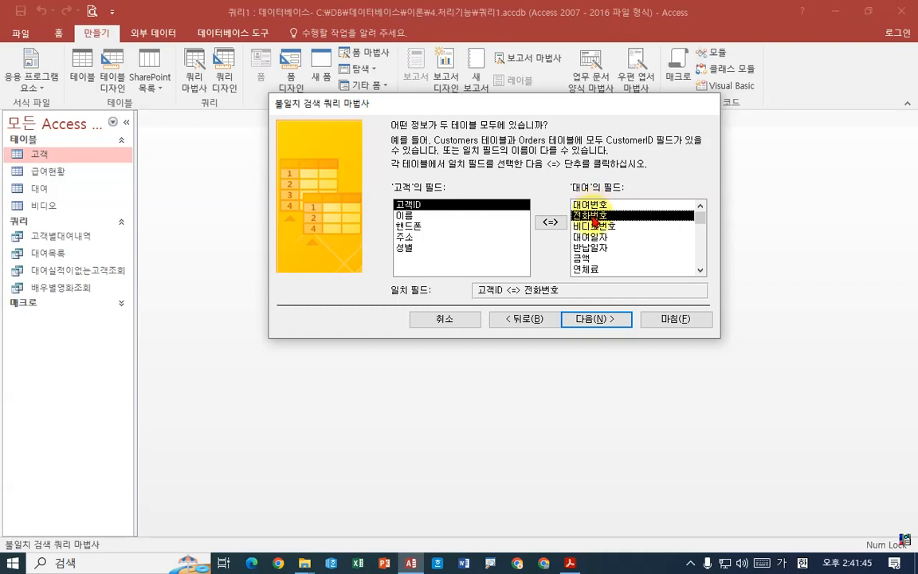
{"action": "left_click", "coordinate": [600, 326]}
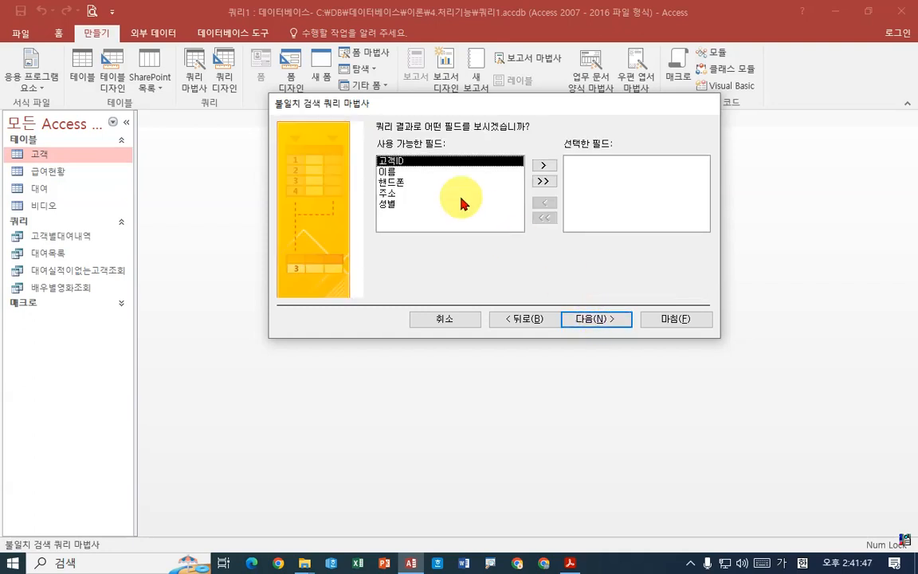
Include the fields 고객ID, 이름, 핸드폰 and 성별 in the results and finish the query with the suggested name.
{"action": "double_click", "coordinate": [414, 163]}
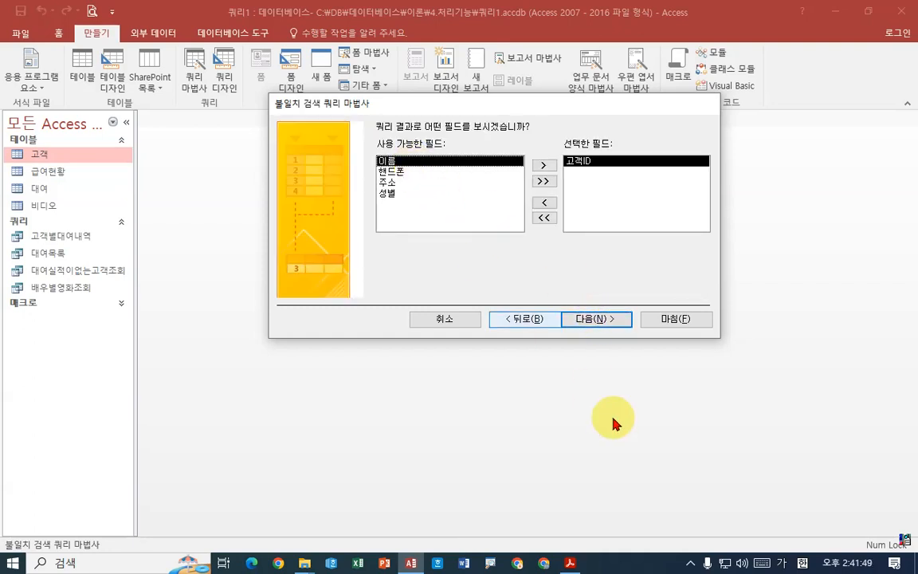
{"action": "left_click", "coordinate": [572, 563]}
{"action": "left_click", "coordinate": [410, 563]}
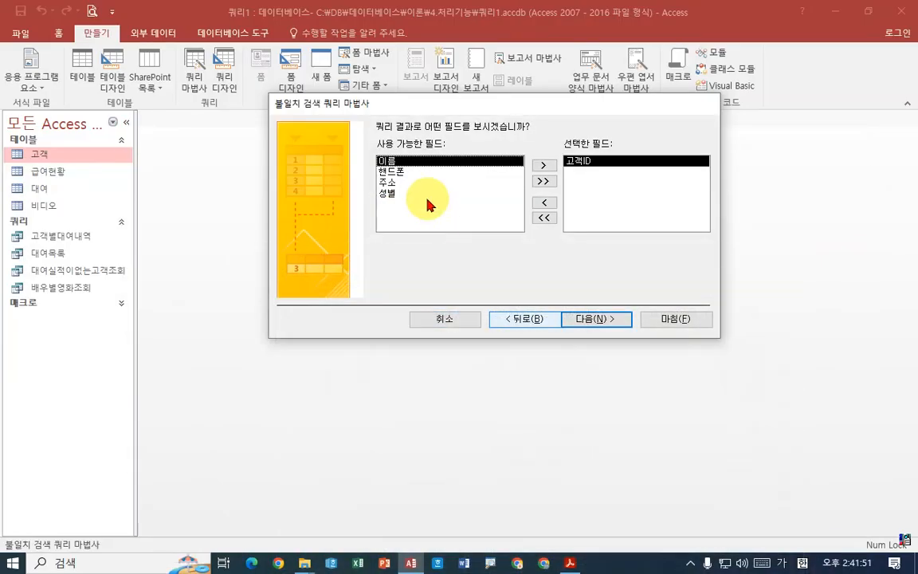
{"action": "double_click", "coordinate": [402, 162]}
{"action": "double_click", "coordinate": [405, 163]}
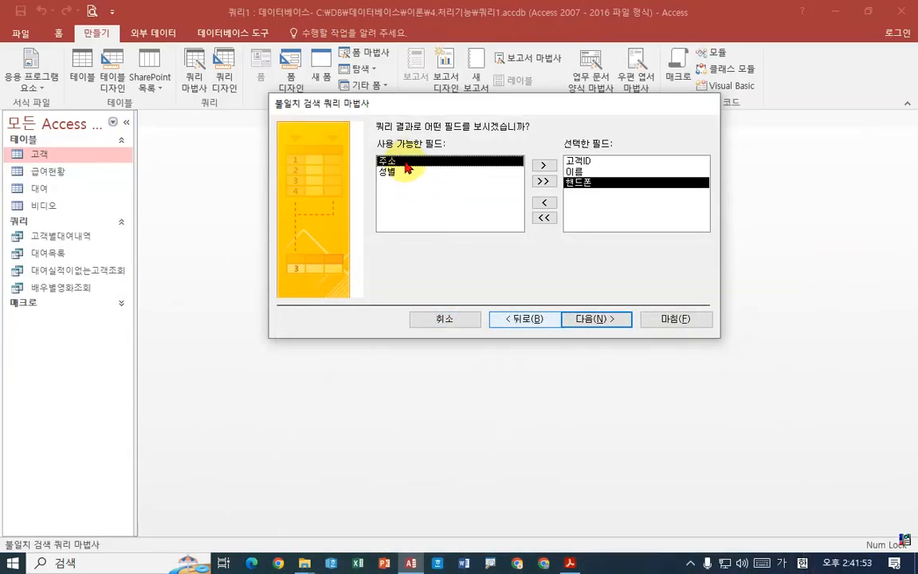
{"action": "double_click", "coordinate": [401, 172]}
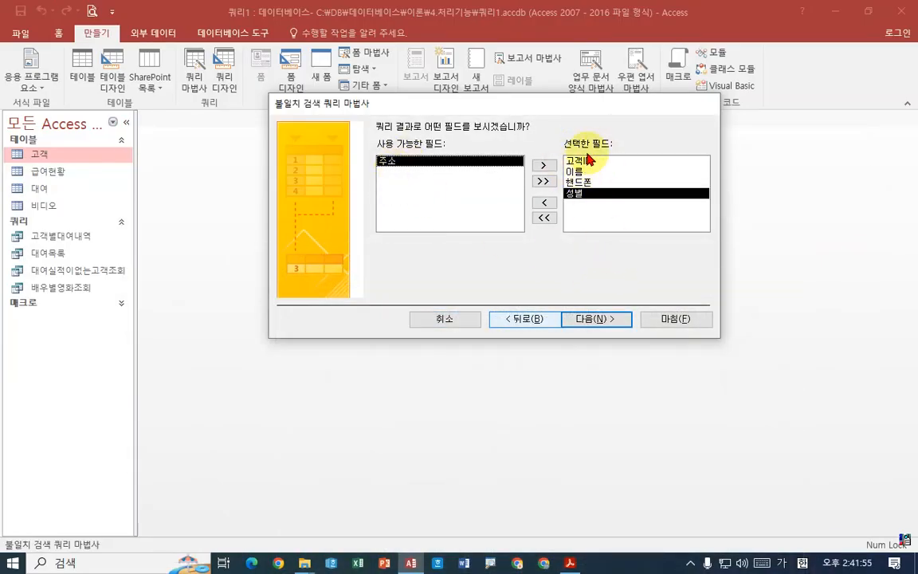
{"action": "left_click", "coordinate": [604, 319]}
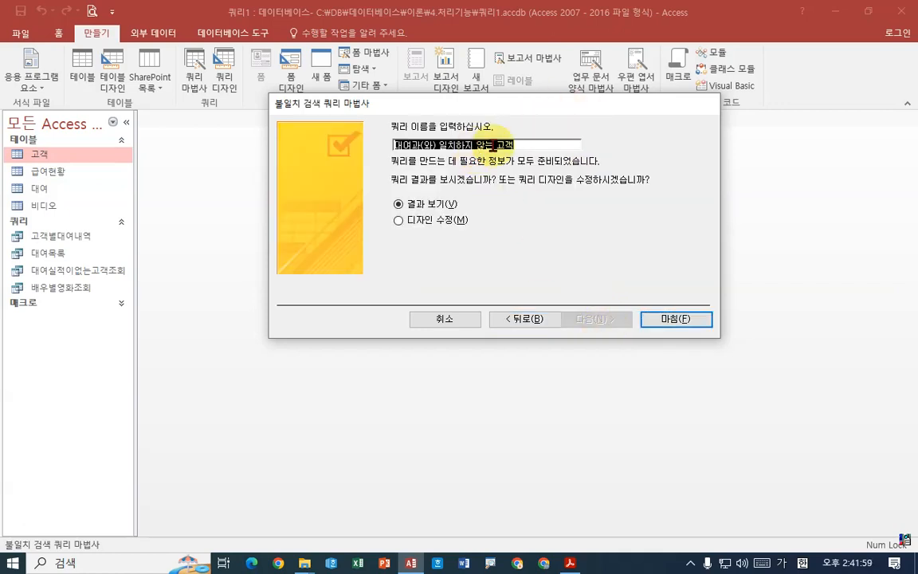
{"action": "left_click", "coordinate": [675, 320]}
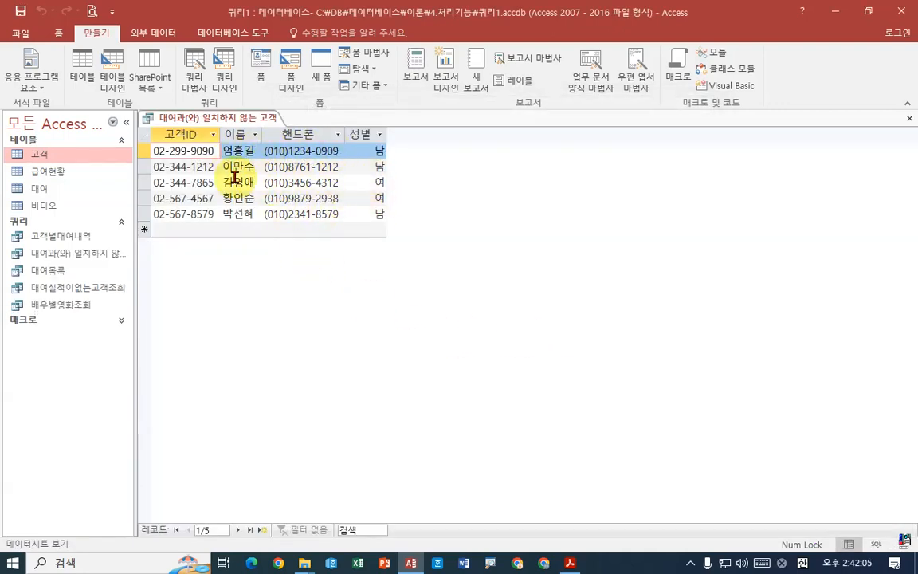
Examine the unmatched query's design, comparing its 고객ID field with the condition on 대여's 전화번호 field, and close the query.
{"action": "right_click", "coordinate": [196, 118]}
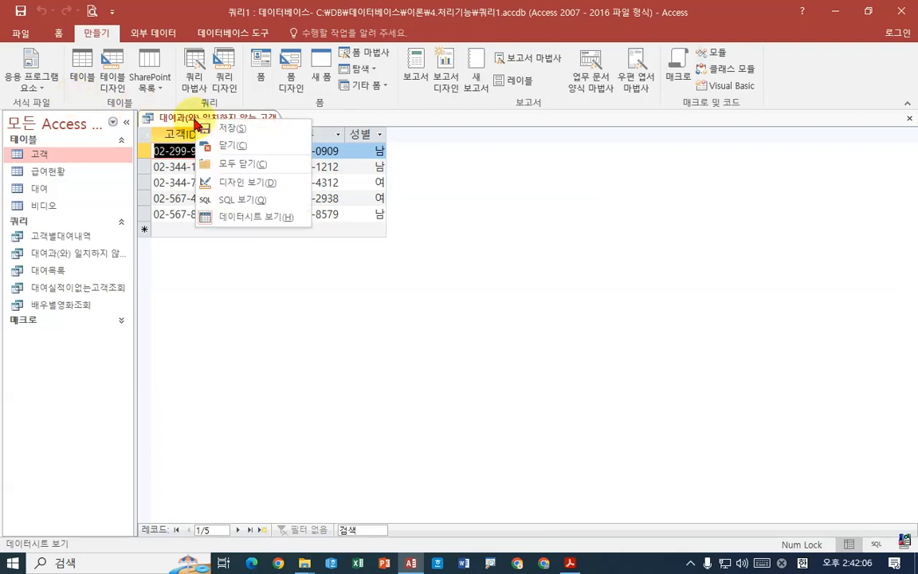
{"action": "left_click", "coordinate": [230, 189]}
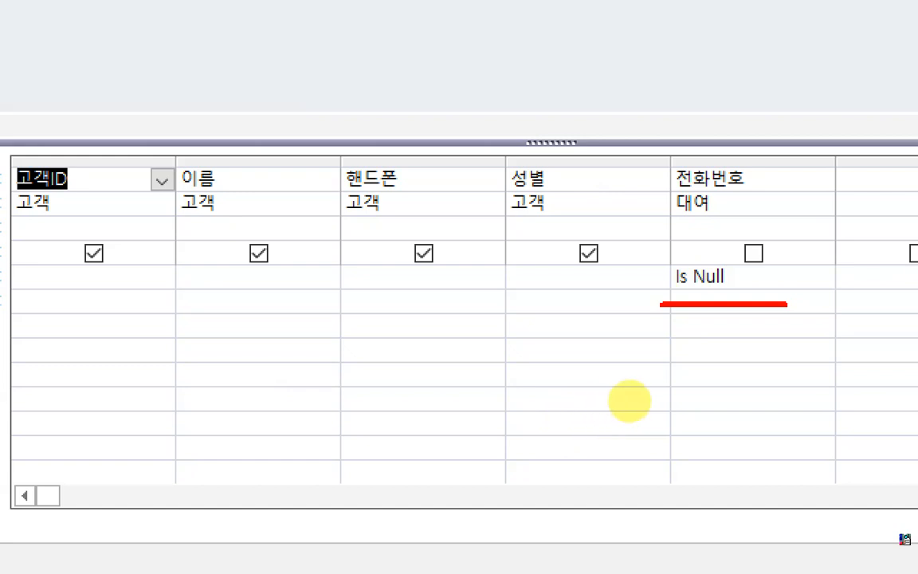
{"action": "mouse_move", "coordinate": [761, 323]}
{"action": "left_mouse_down"}
{"action": "mouse_move", "coordinate": [628, 151]}
{"action": "mouse_move", "coordinate": [723, 428]}
{"action": "left_mouse_up"}
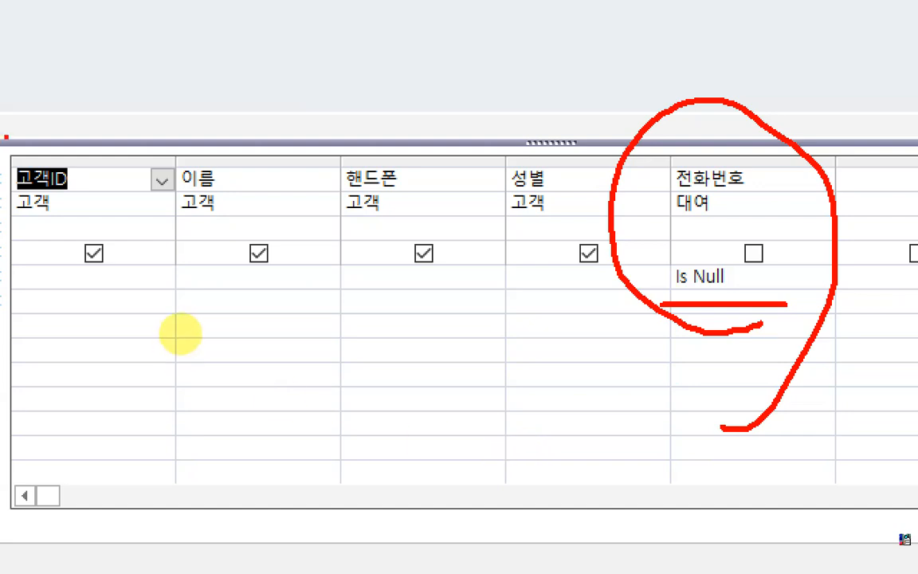
{"action": "mouse_move", "coordinate": [139, 259]}
{"action": "left_mouse_down"}
{"action": "mouse_move", "coordinate": [51, 312]}
{"action": "mouse_move", "coordinate": [90, 252]}
{"action": "left_mouse_up"}
{"action": "mouse_move", "coordinate": [144, 84]}
{"action": "left_mouse_down"}
{"action": "mouse_move", "coordinate": [584, 83]}
{"action": "mouse_move", "coordinate": [619, 118]}
{"action": "left_mouse_up"}
{"action": "left_click_drag", "start_coordinate": [542, 106], "coordinate": [618, 118]}
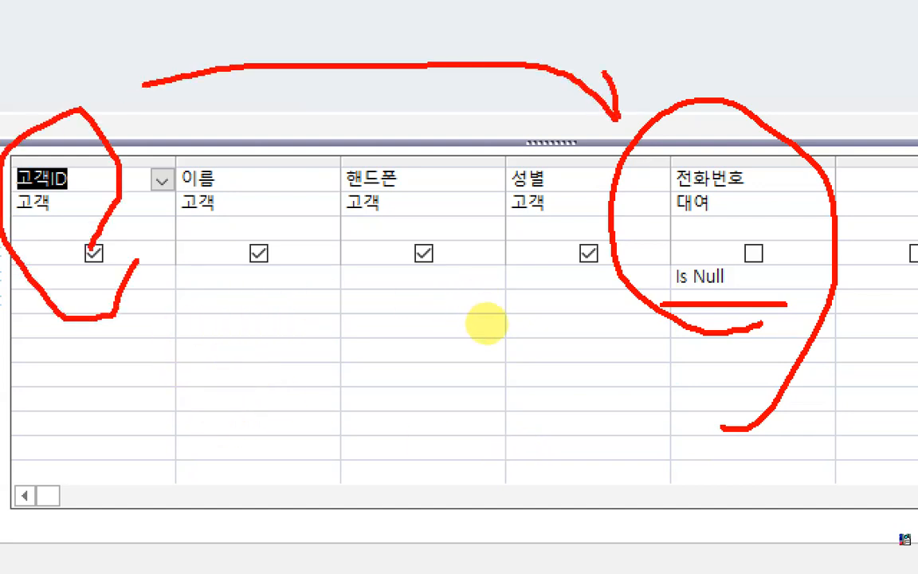
{"action": "left_click_drag", "start_coordinate": [195, 34], "coordinate": [165, 102]}
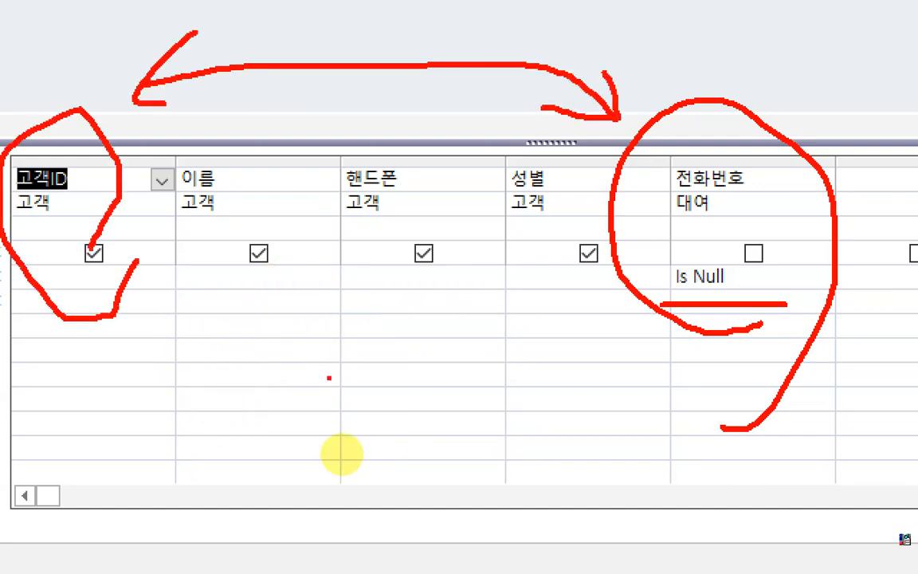
{"action": "mouse_move", "coordinate": [221, 369]}
{"action": "left_mouse_down"}
{"action": "mouse_move", "coordinate": [227, 429]}
{"action": "mouse_move", "coordinate": [289, 355]}
{"action": "left_mouse_up"}
{"action": "left_click_drag", "start_coordinate": [331, 388], "coordinate": [328, 390]}
{"action": "left_click_drag", "start_coordinate": [379, 376], "coordinate": [398, 430]}
{"action": "left_click_drag", "start_coordinate": [472, 426], "coordinate": [480, 402]}
{"action": "mouse_move", "coordinate": [540, 391]}
{"action": "left_mouse_down"}
{"action": "mouse_move", "coordinate": [556, 456]}
{"action": "mouse_move", "coordinate": [566, 442]}
{"action": "left_mouse_up"}
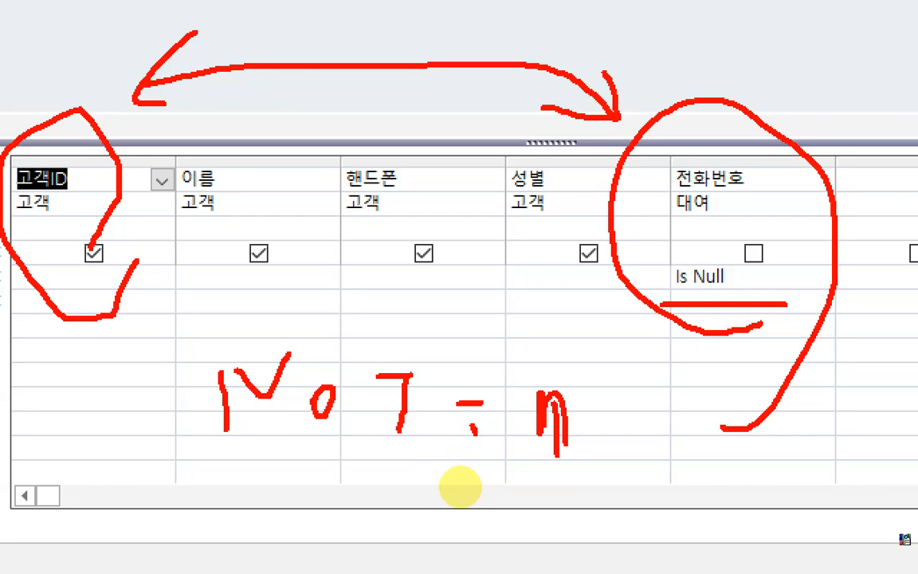
{"action": "key", "text": "Escape"}
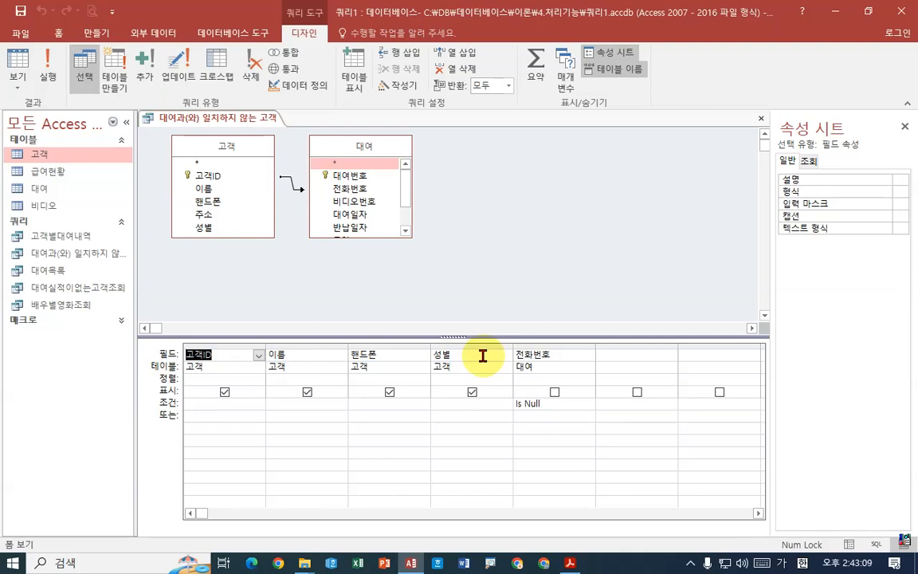
{"action": "right_click", "coordinate": [265, 125]}
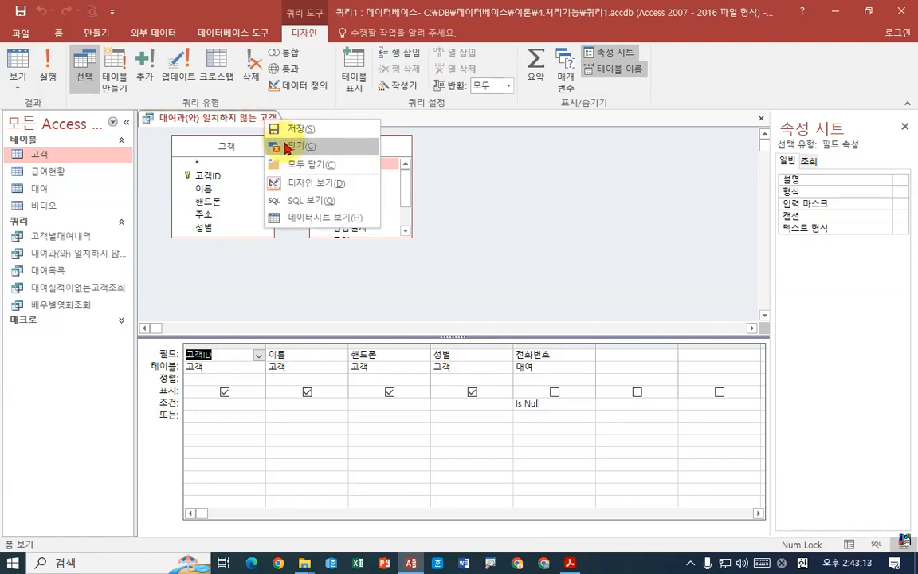
{"action": "left_click", "coordinate": [280, 144]}
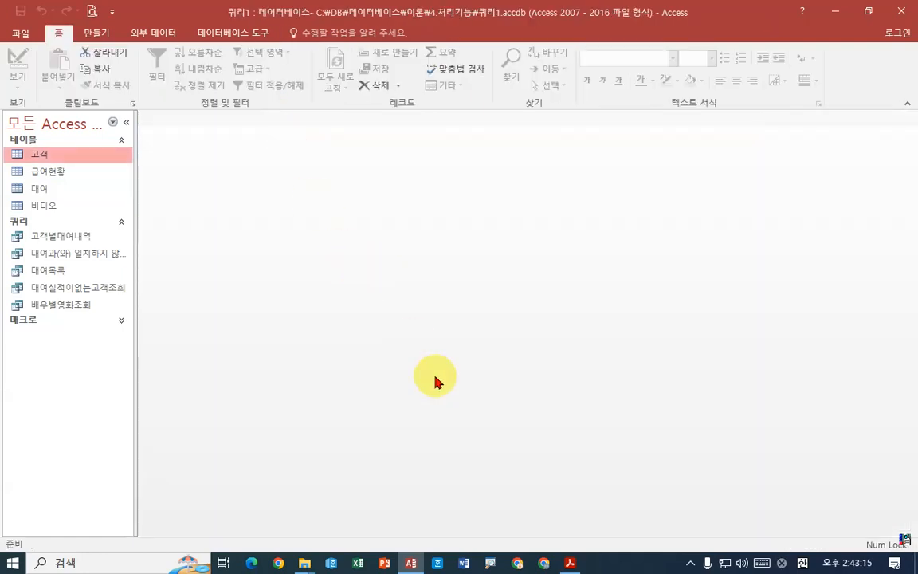
Switch to the PDF in Acrobat Reader and read exercise 4's crosstab query requirements, including its source query, IIF column headings and sample result.
{"action": "left_click", "coordinate": [571, 563]}
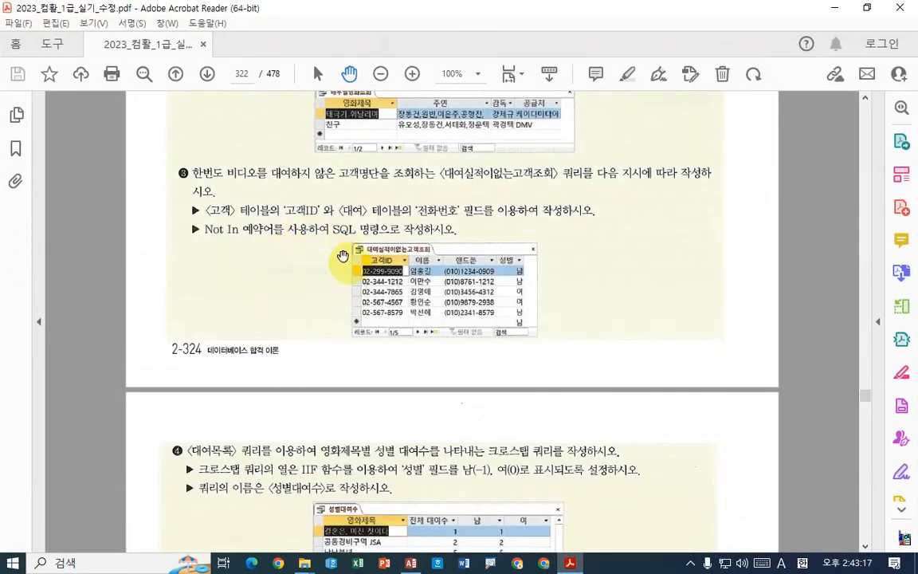
{"action": "scroll", "coordinate": [473, 328], "scroll_direction": "down", "scroll_amount": 10}
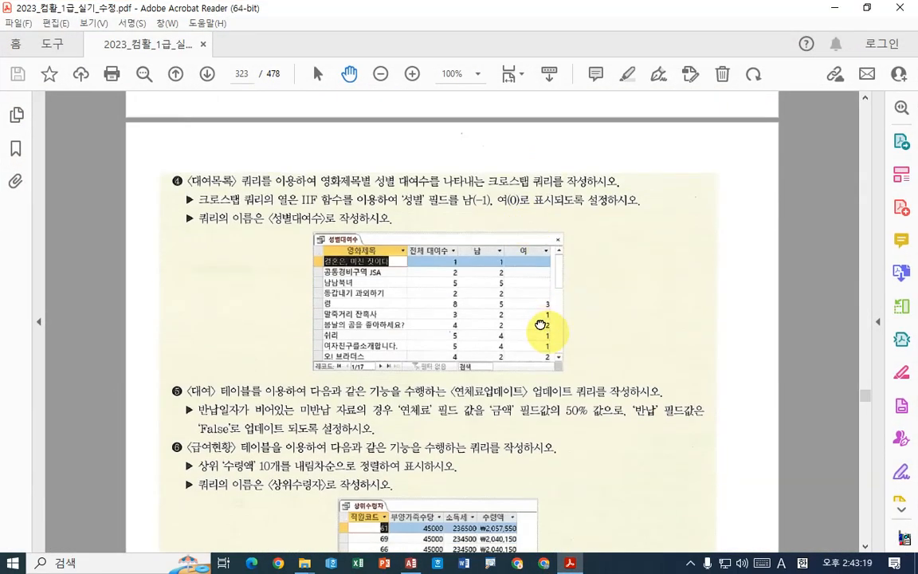
{"action": "scroll", "coordinate": [578, 198], "scroll_direction": "up", "scroll_amount": 7}
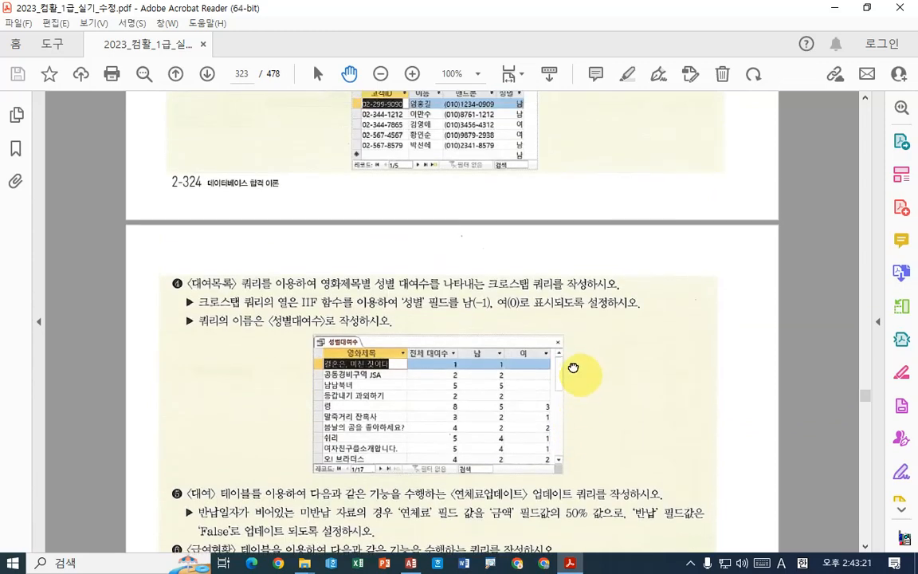
{"action": "scroll", "coordinate": [588, 308], "scroll_direction": "down", "scroll_amount": 3}
{"action": "left_click_drag", "start_coordinate": [605, 264], "coordinate": [608, 314]}
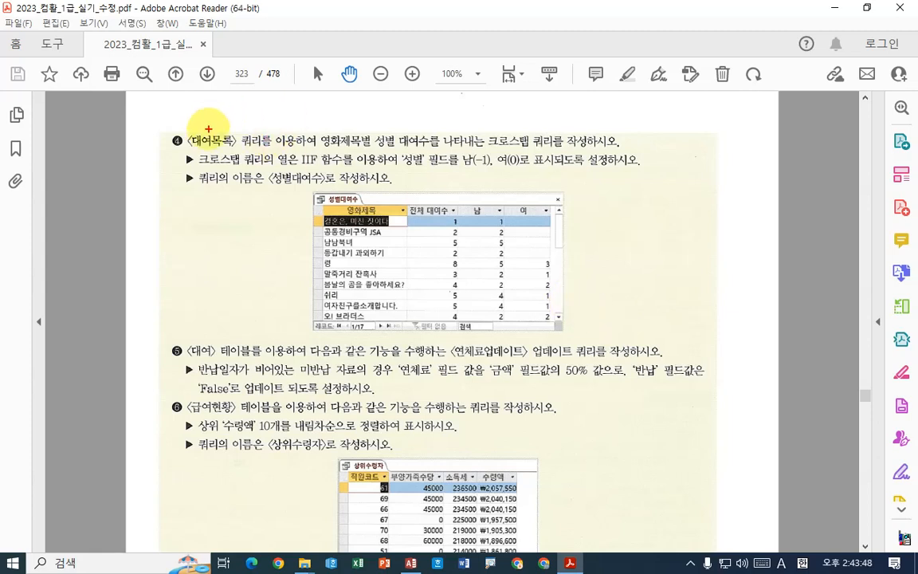
{"action": "left_click_drag", "start_coordinate": [183, 121], "coordinate": [243, 151]}
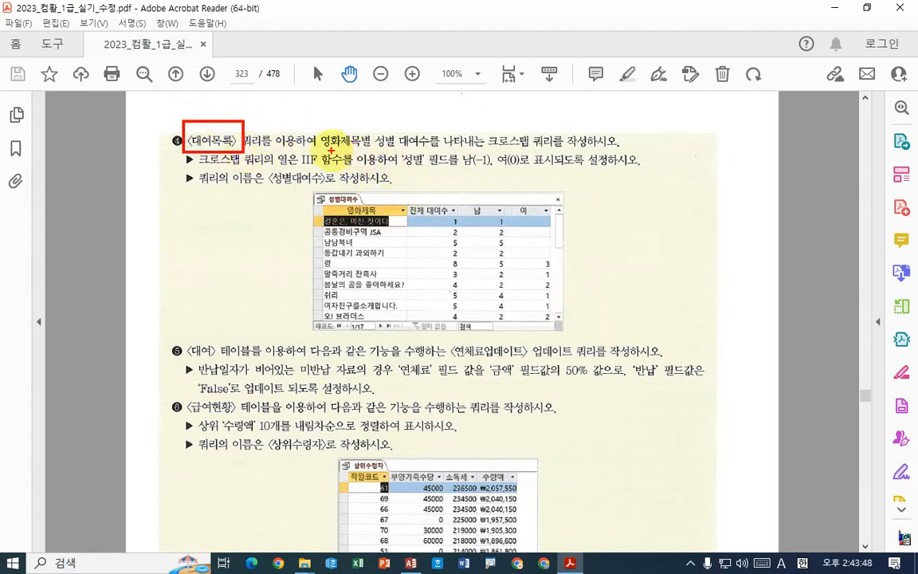
{"action": "mouse_move", "coordinate": [329, 148]}
{"action": "left_mouse_down"}
{"action": "mouse_move", "coordinate": [383, 149]}
{"action": "mouse_move", "coordinate": [365, 120]}
{"action": "mouse_move", "coordinate": [430, 110]}
{"action": "left_mouse_up"}
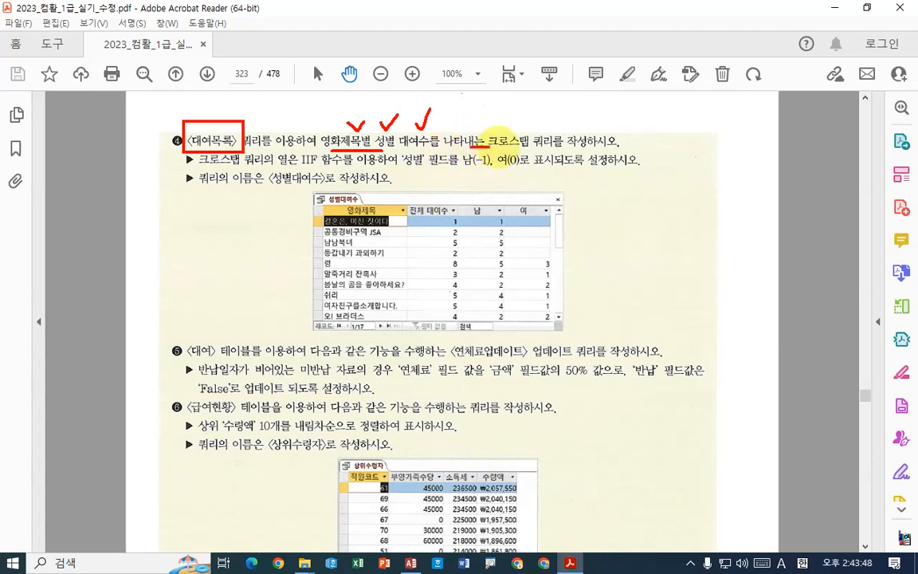
{"action": "left_click_drag", "start_coordinate": [471, 147], "coordinate": [566, 144]}
{"action": "mouse_move", "coordinate": [376, 201]}
{"action": "left_mouse_down"}
{"action": "mouse_move", "coordinate": [343, 214]}
{"action": "mouse_move", "coordinate": [381, 204]}
{"action": "left_mouse_up"}
{"action": "mouse_move", "coordinate": [436, 203]}
{"action": "left_mouse_down"}
{"action": "mouse_move", "coordinate": [425, 206]}
{"action": "mouse_move", "coordinate": [472, 212]}
{"action": "left_mouse_up"}
{"action": "left_click_drag", "start_coordinate": [536, 204], "coordinate": [526, 215]}
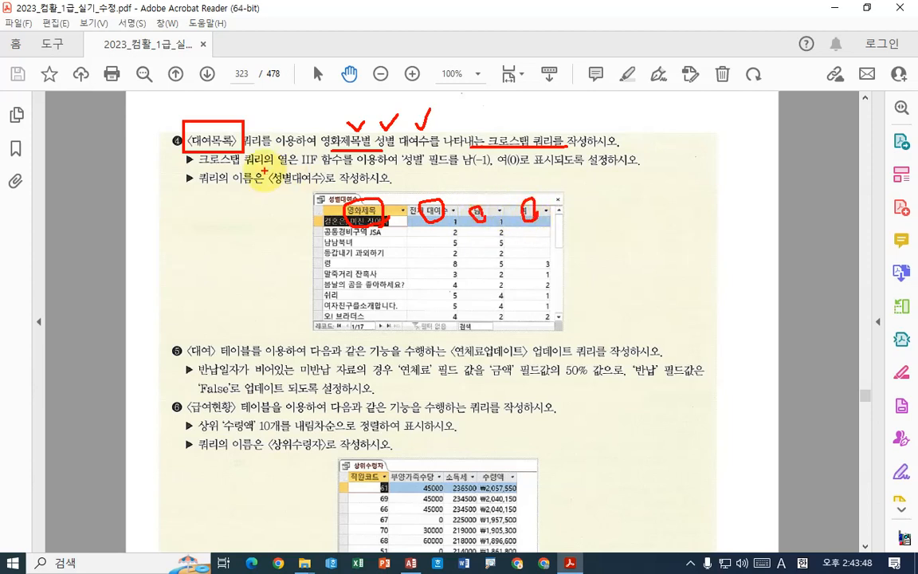
{"action": "left_click_drag", "start_coordinate": [263, 168], "coordinate": [402, 169]}
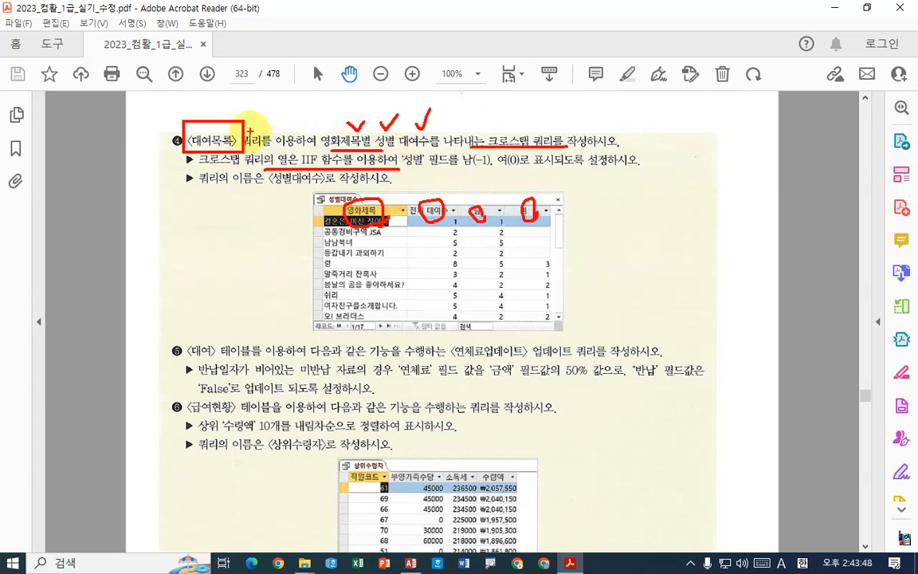
{"action": "left_click_drag", "start_coordinate": [188, 148], "coordinate": [237, 149]}
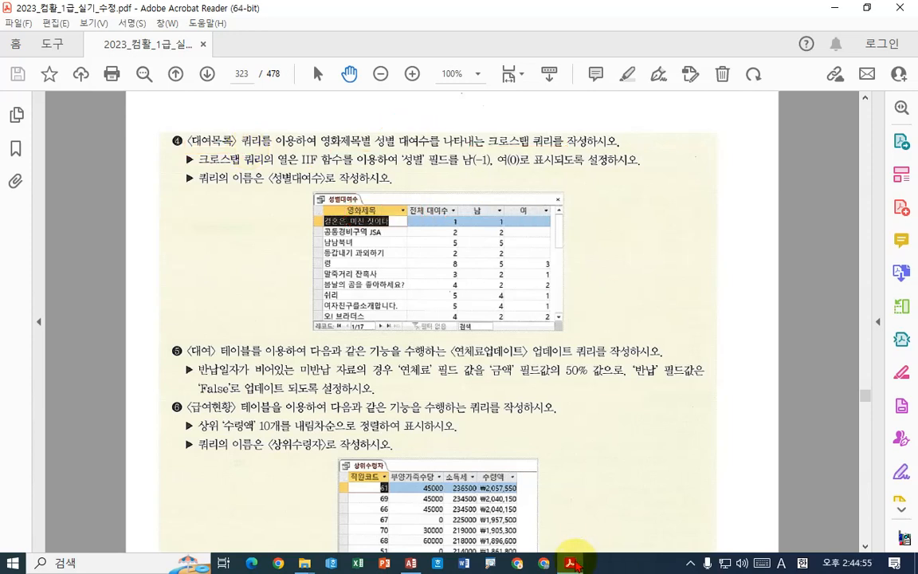
Switch back to Access and start a new query with the Crosstab Query Wizard (크로스탭 쿼리 마법사).
{"action": "left_click", "coordinate": [569, 562]}
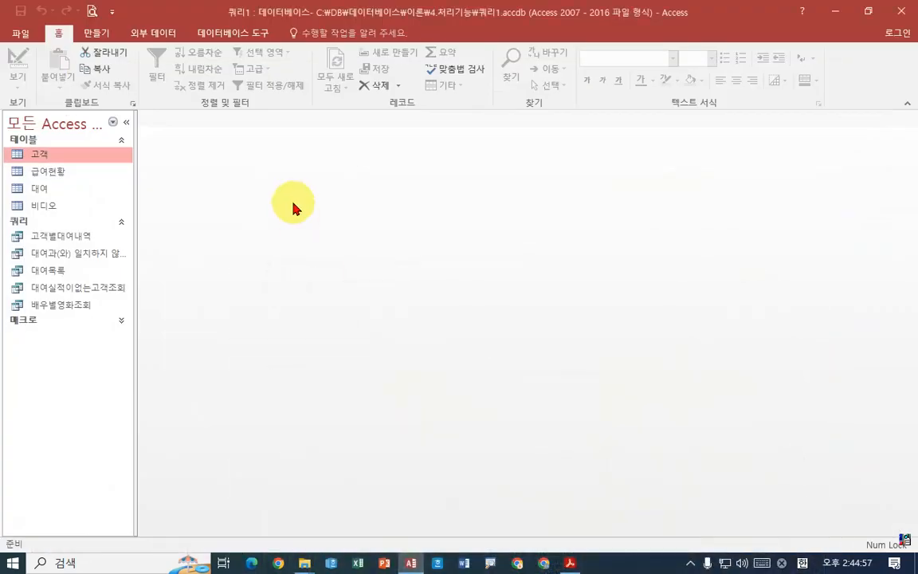
{"action": "left_click", "coordinate": [97, 33]}
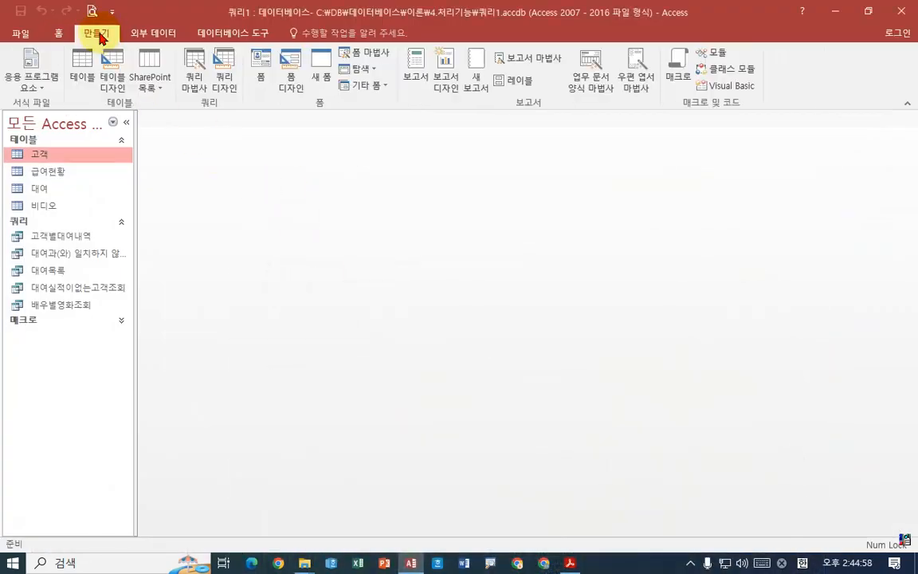
{"action": "left_click", "coordinate": [191, 93]}
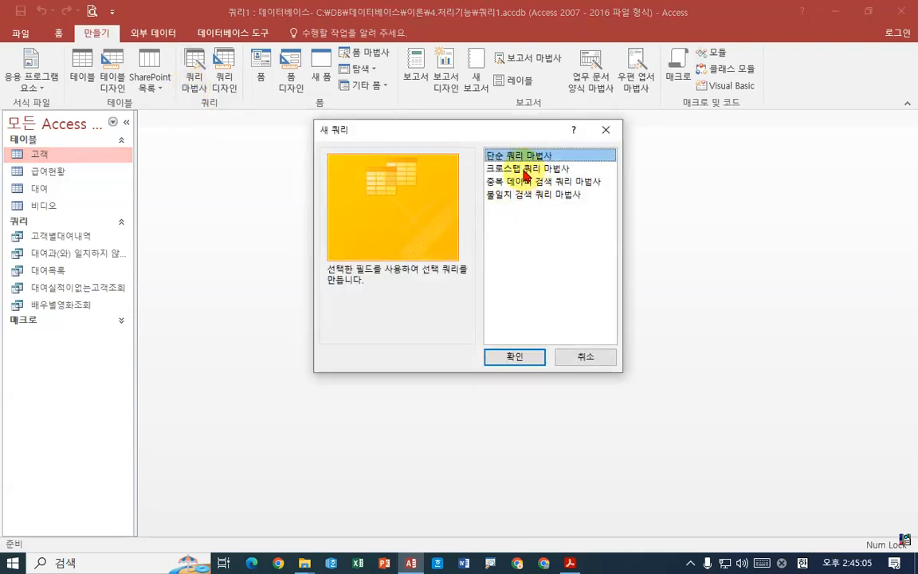
{"action": "left_click", "coordinate": [535, 170]}
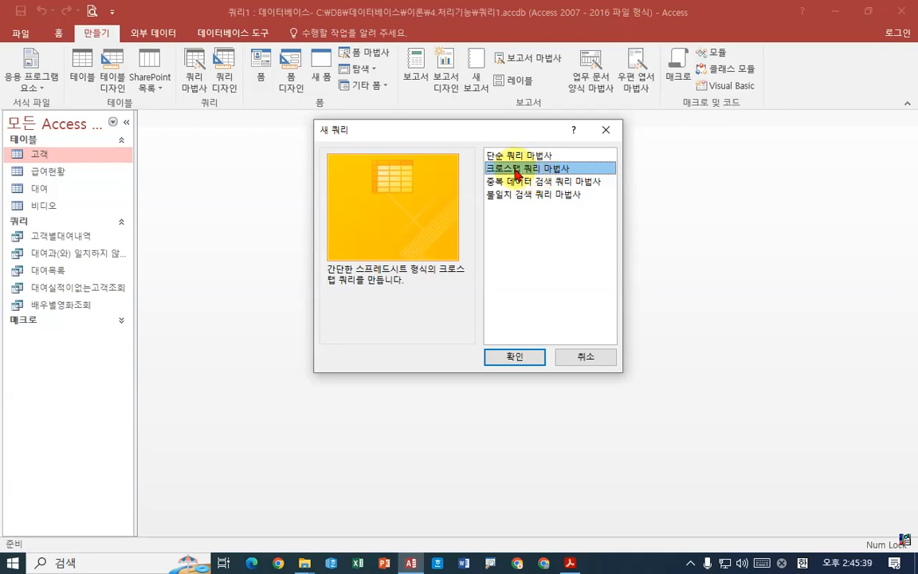
{"action": "left_click", "coordinate": [516, 356]}
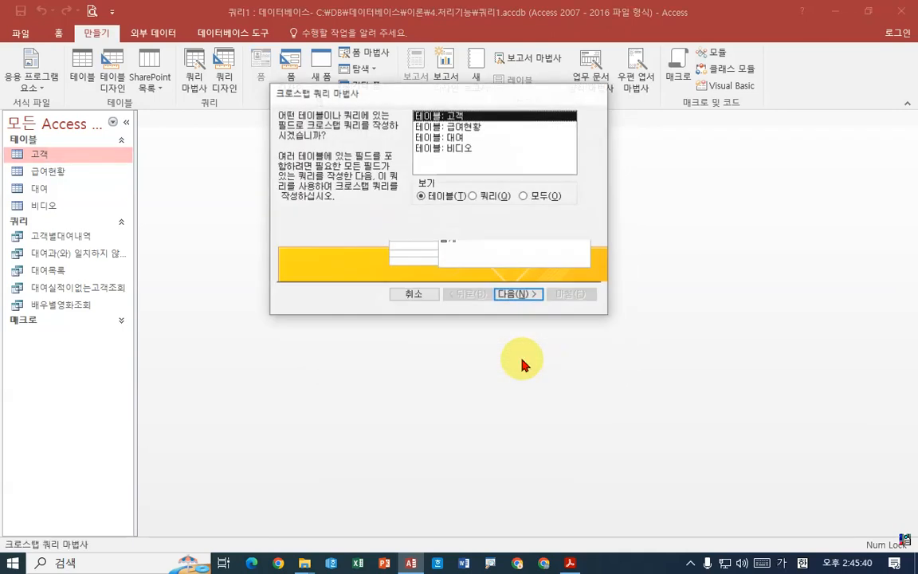
Base the crosstab on the existing 대여목록 query and proceed to the row heading selection.
{"action": "left_click", "coordinate": [459, 137]}
{"action": "left_click", "coordinate": [479, 196]}
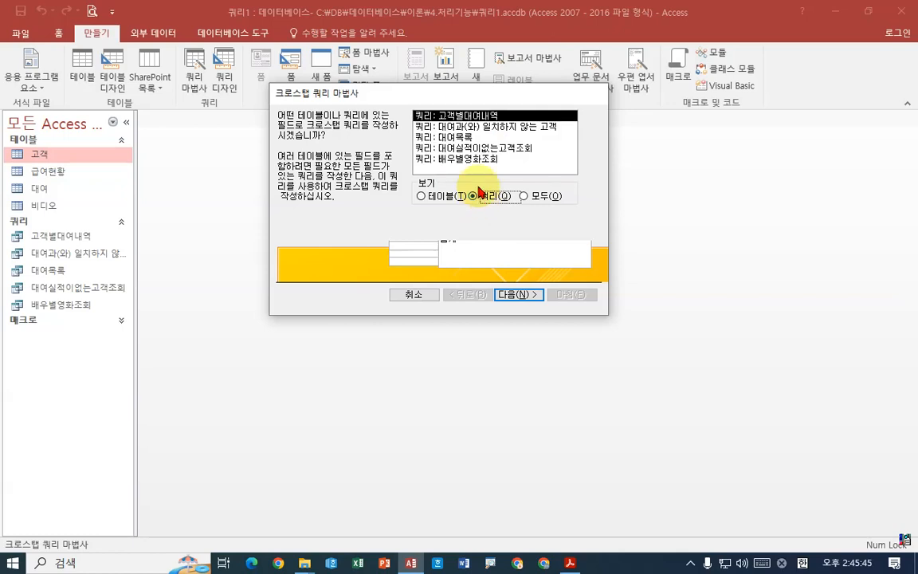
{"action": "left_click", "coordinate": [460, 137]}
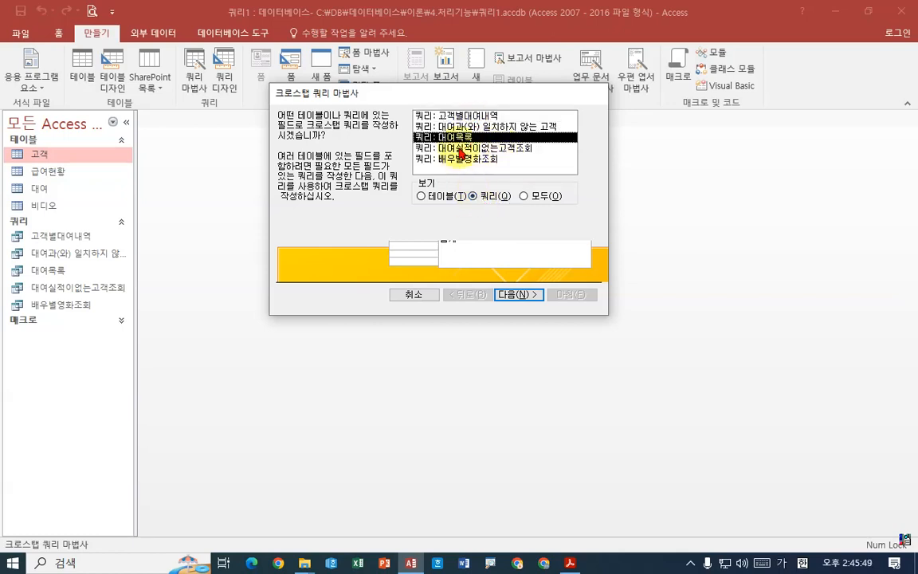
{"action": "left_click", "coordinate": [522, 295]}
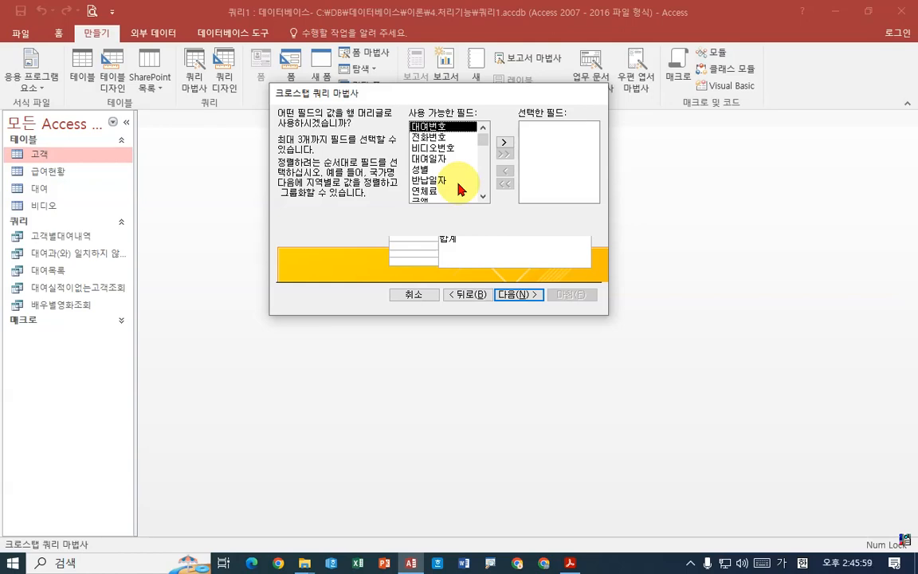
Review exercise 4 in the PDF to work out which fields supply the crosstab's row headings, column headings and counts.
{"action": "left_click", "coordinate": [570, 562]}
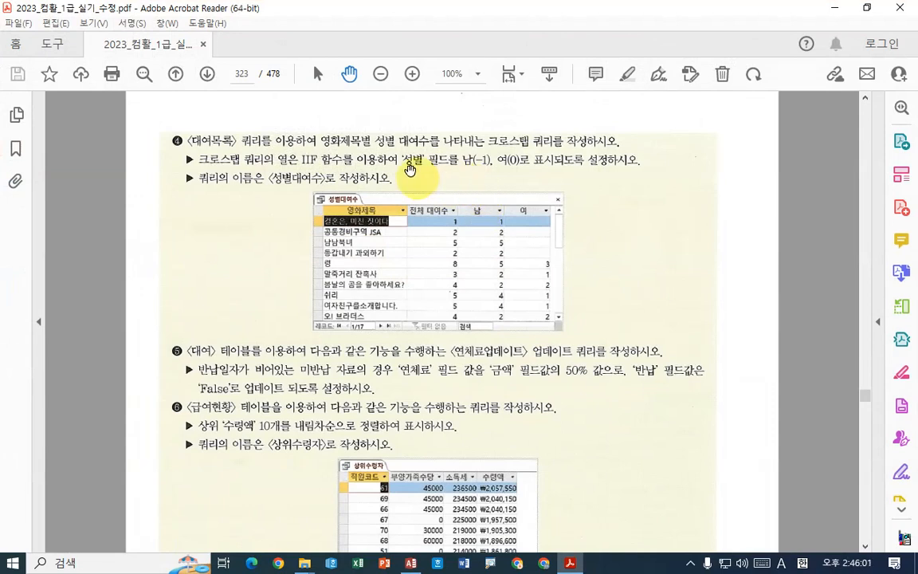
{"action": "mouse_move", "coordinate": [310, 124]}
{"action": "left_mouse_down"}
{"action": "mouse_move", "coordinate": [365, 151]}
{"action": "mouse_move", "coordinate": [399, 152]}
{"action": "left_mouse_up"}
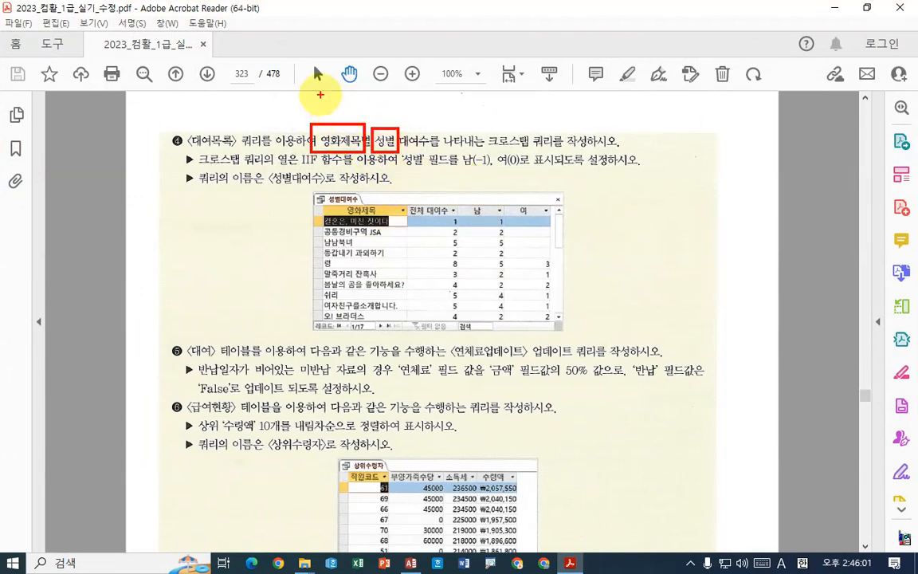
{"action": "left_click_drag", "start_coordinate": [328, 101], "coordinate": [335, 111]}
{"action": "mouse_move", "coordinate": [344, 98]}
{"action": "left_mouse_down"}
{"action": "mouse_move", "coordinate": [345, 118]}
{"action": "mouse_move", "coordinate": [353, 107]}
{"action": "left_mouse_up"}
{"action": "mouse_move", "coordinate": [353, 97]}
{"action": "left_mouse_down"}
{"action": "mouse_move", "coordinate": [354, 120]}
{"action": "mouse_move", "coordinate": [369, 104]}
{"action": "mouse_move", "coordinate": [425, 97]}
{"action": "left_mouse_up"}
{"action": "mouse_move", "coordinate": [330, 211]}
{"action": "left_mouse_down"}
{"action": "mouse_move", "coordinate": [365, 234]}
{"action": "mouse_move", "coordinate": [323, 275]}
{"action": "mouse_move", "coordinate": [331, 275]}
{"action": "left_mouse_up"}
{"action": "mouse_move", "coordinate": [358, 264]}
{"action": "left_mouse_down"}
{"action": "mouse_move", "coordinate": [362, 281]}
{"action": "mouse_move", "coordinate": [374, 274]}
{"action": "left_mouse_up"}
{"action": "left_click_drag", "start_coordinate": [377, 264], "coordinate": [380, 281]}
{"action": "left_click_drag", "start_coordinate": [378, 281], "coordinate": [373, 293]}
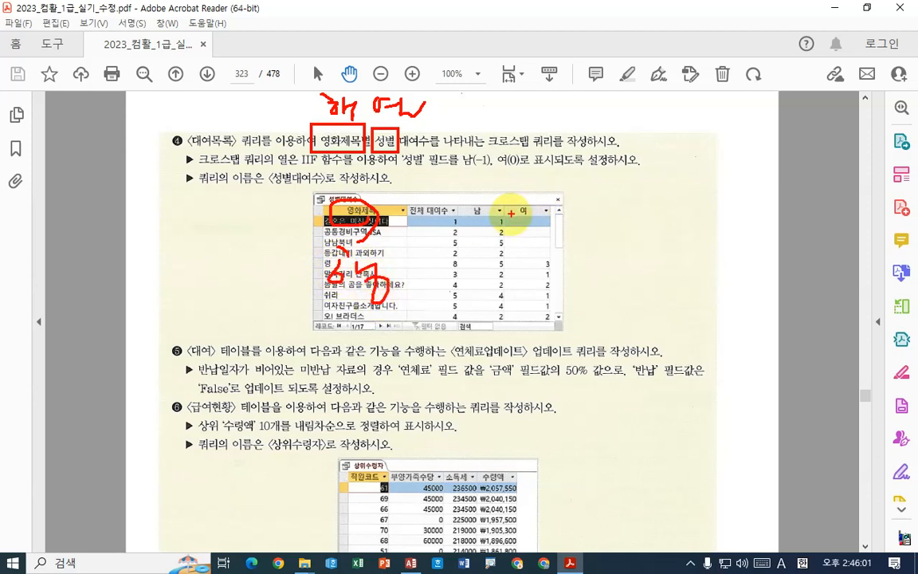
{"action": "mouse_move", "coordinate": [505, 206]}
{"action": "left_mouse_down"}
{"action": "mouse_move", "coordinate": [505, 214]}
{"action": "mouse_move", "coordinate": [516, 205]}
{"action": "mouse_move", "coordinate": [526, 172]}
{"action": "mouse_move", "coordinate": [586, 199]}
{"action": "mouse_move", "coordinate": [624, 161]}
{"action": "left_mouse_up"}
{"action": "mouse_move", "coordinate": [438, 199]}
{"action": "left_mouse_down"}
{"action": "mouse_move", "coordinate": [426, 201]}
{"action": "mouse_move", "coordinate": [437, 203]}
{"action": "mouse_move", "coordinate": [451, 175]}
{"action": "left_mouse_up"}
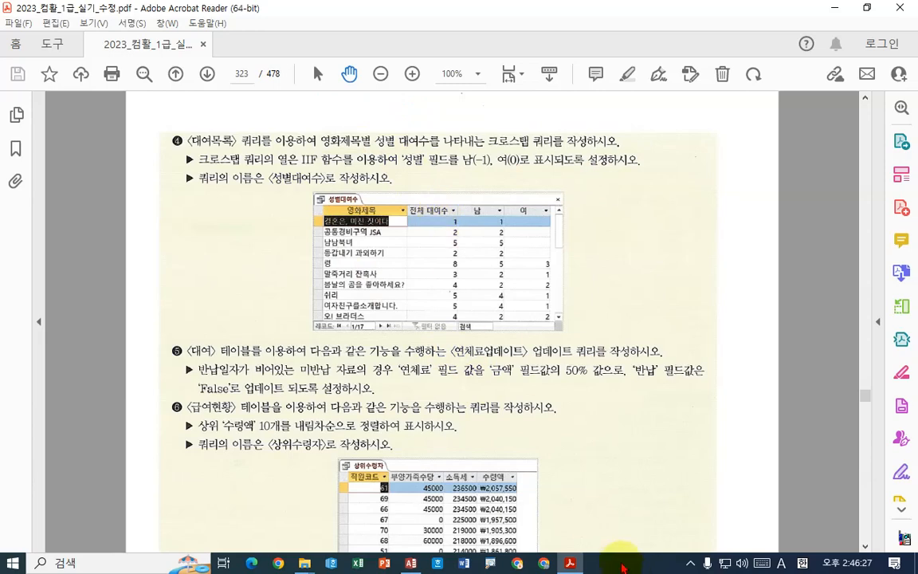
Return to the Access wizard and use 영화제목 as the row heading and 성별 as the column heading.
{"action": "left_click", "coordinate": [572, 563]}
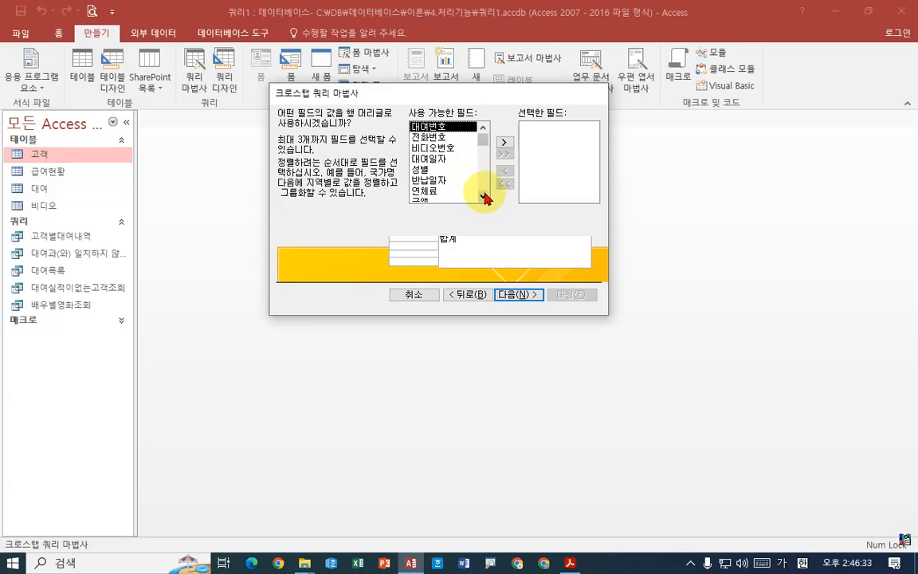
{"action": "scroll", "coordinate": [482, 194], "scroll_direction": "down", "scroll_amount": 1}
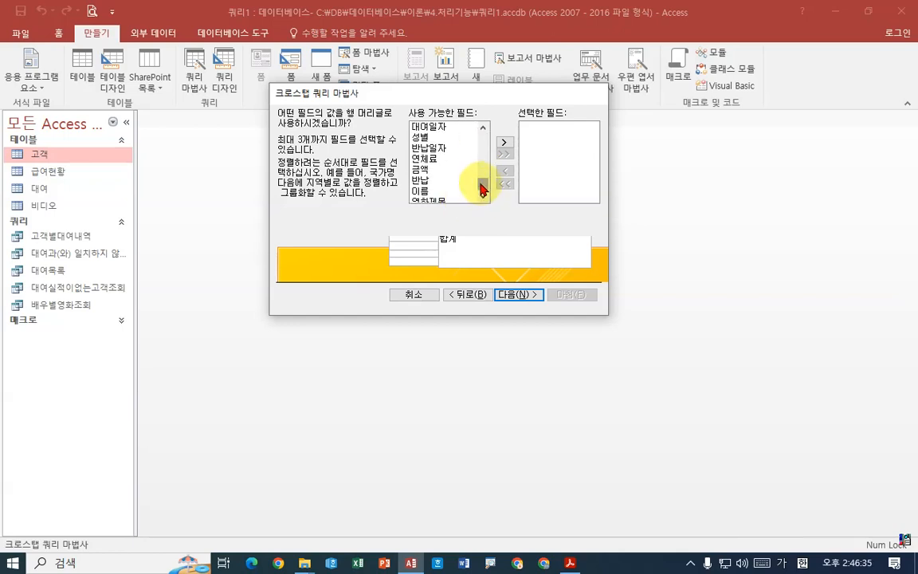
{"action": "double_click", "coordinate": [441, 202]}
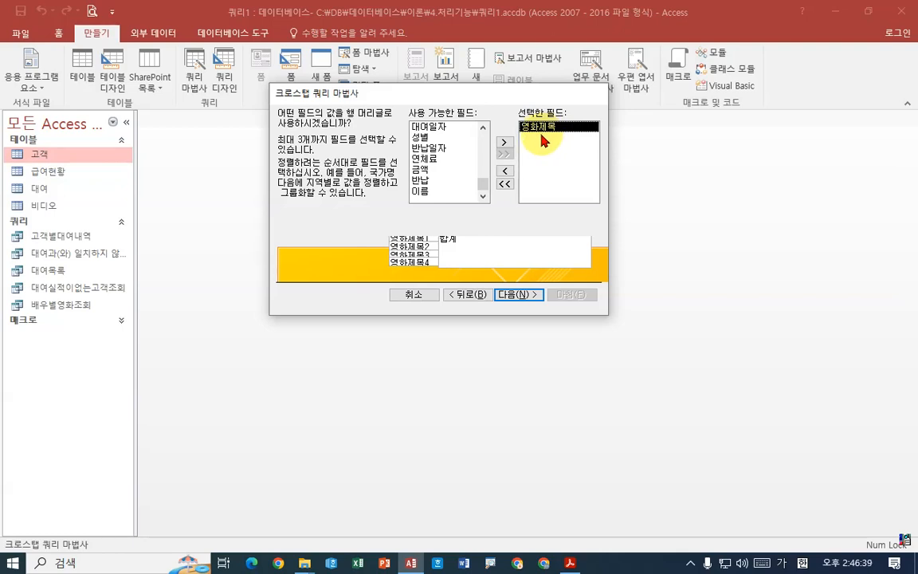
{"action": "left_click", "coordinate": [515, 295]}
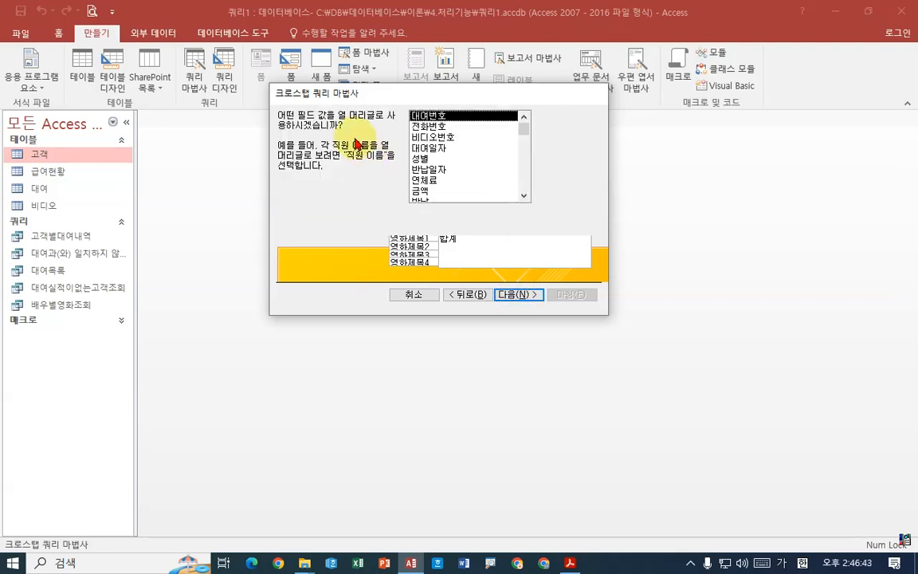
{"action": "left_click", "coordinate": [423, 160]}
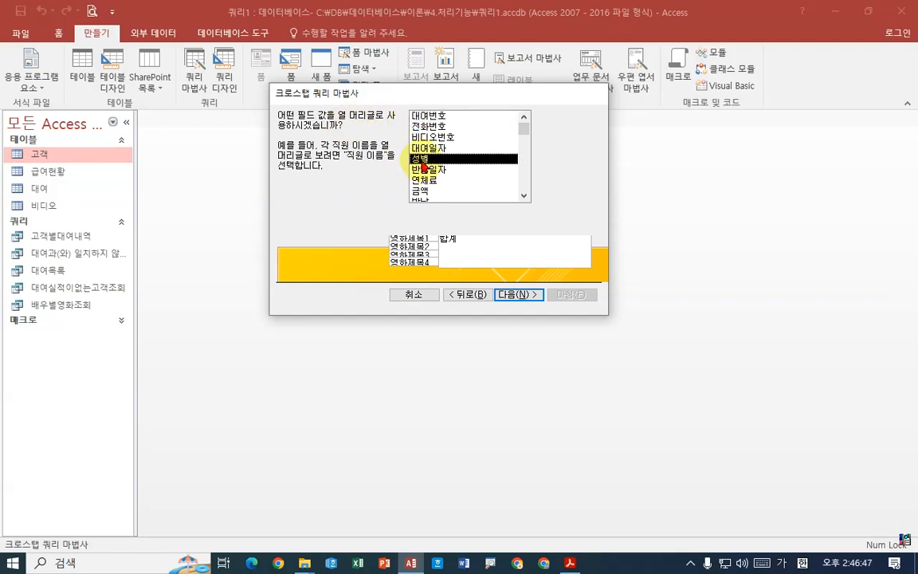
{"action": "left_click", "coordinate": [517, 294]}
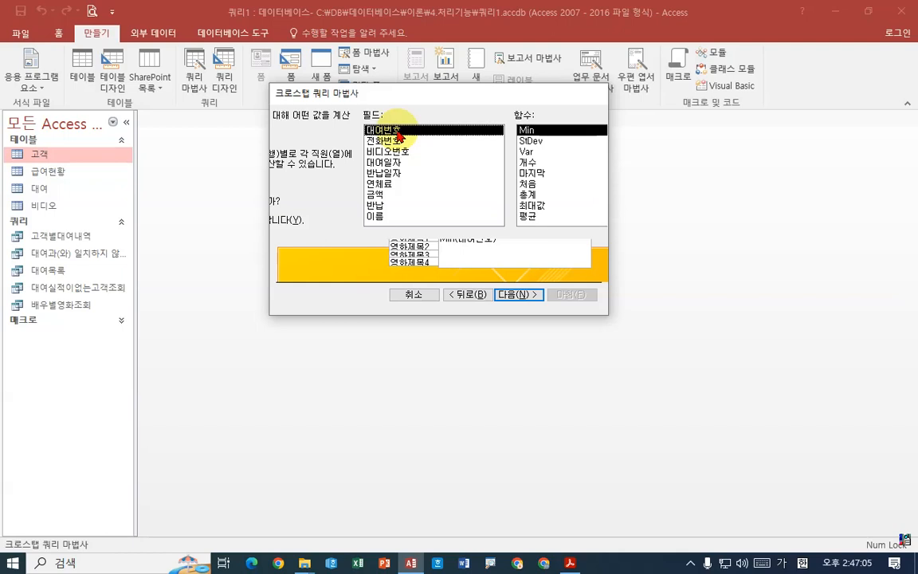
Calculate the count (개수) of 대여번호 and finish the crosstab query with the name 성별대여수, checking the name in the PDF.
{"action": "left_click", "coordinate": [533, 163]}
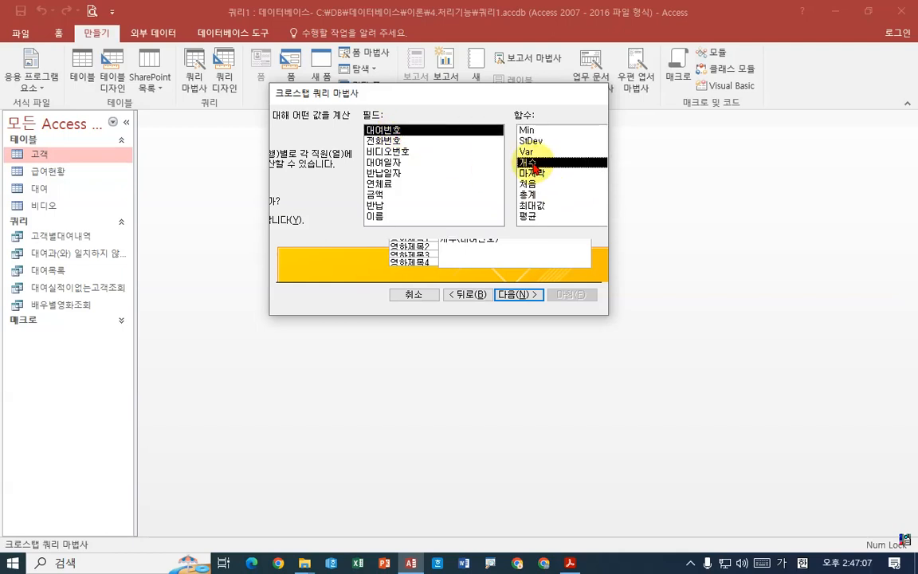
{"action": "left_click", "coordinate": [515, 295]}
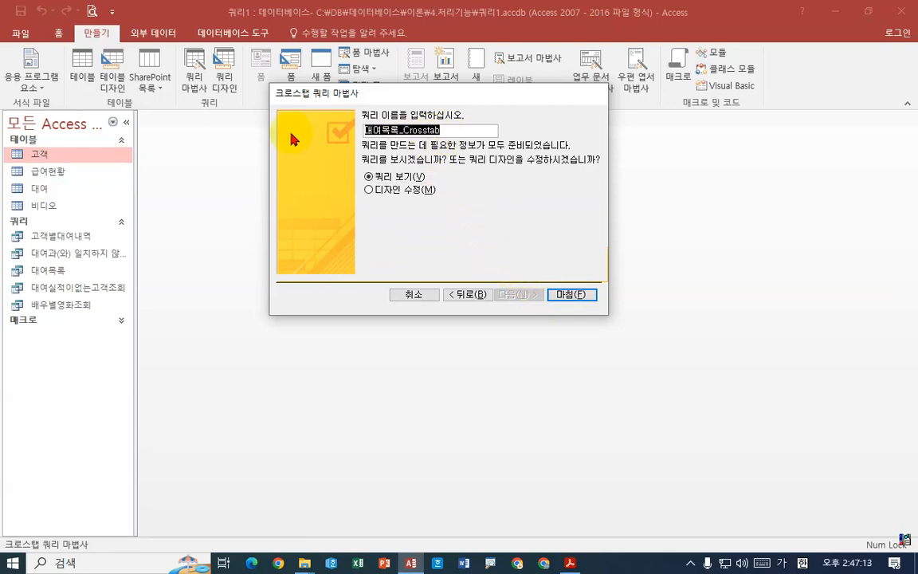
{"action": "type", "text": "성"}
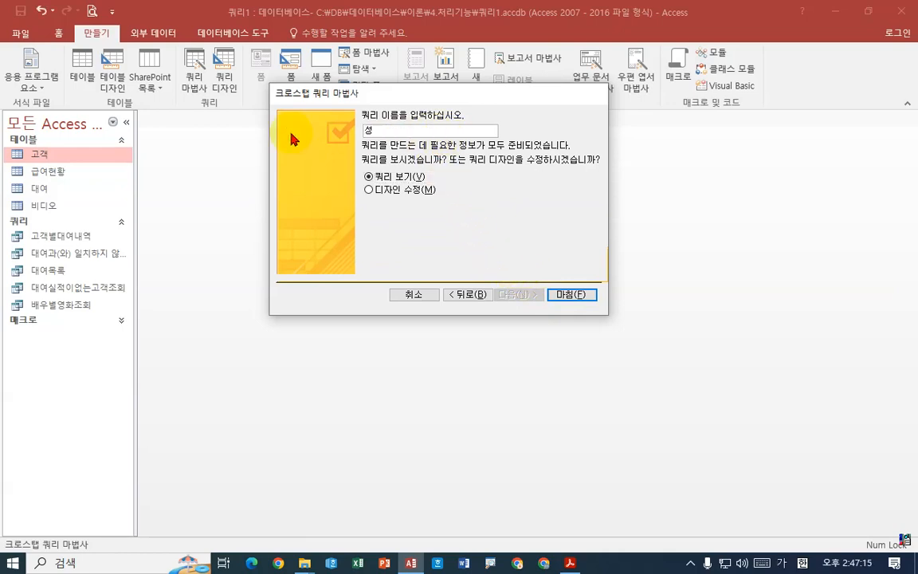
{"action": "left_click", "coordinate": [570, 563]}
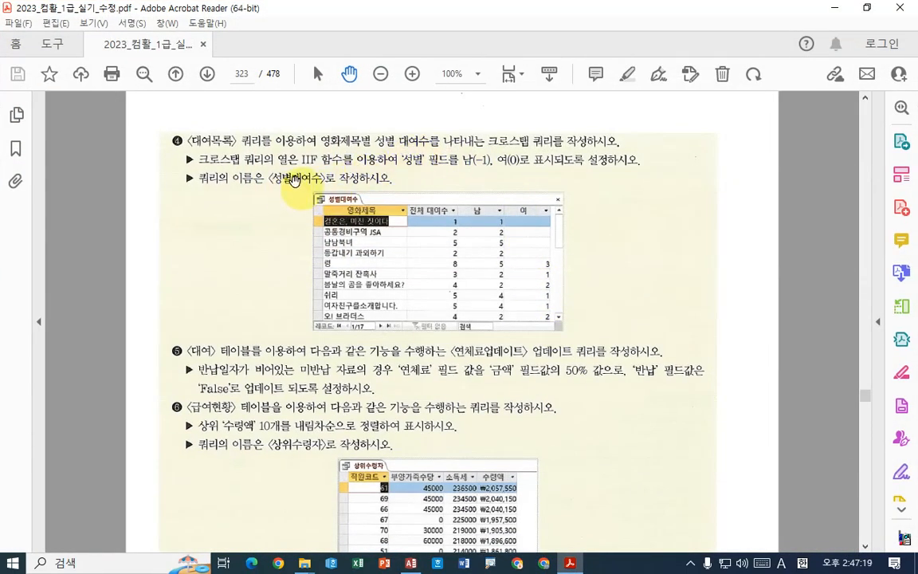
{"action": "left_click", "coordinate": [572, 562]}
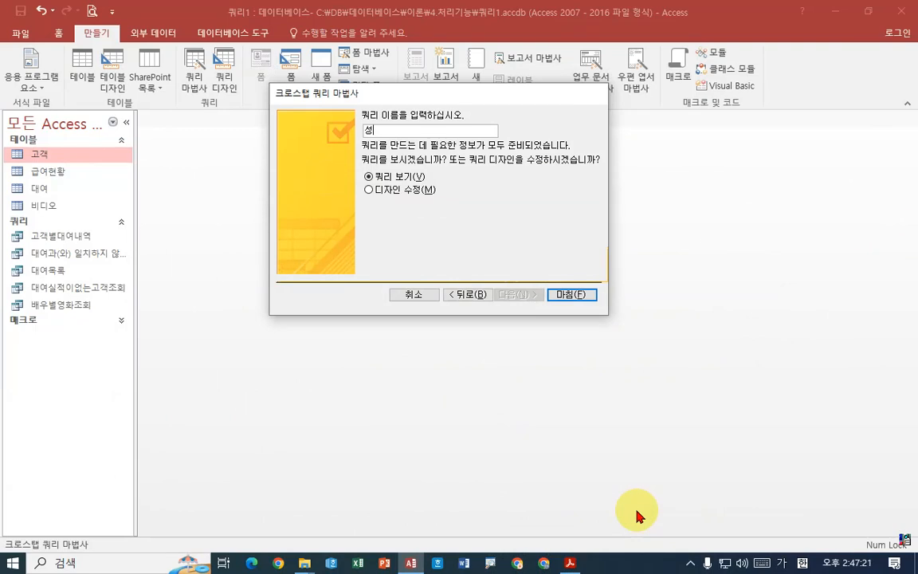
{"action": "type", "text": "ㅂ별대여수"}
{"action": "key", "text": "Return"}
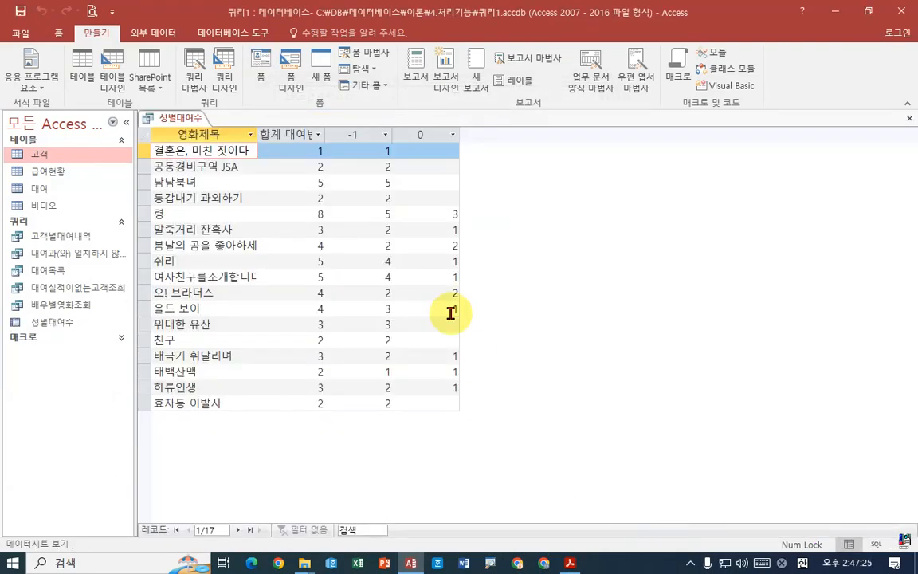
Widen the 합계 대여번호, -1 and 0 columns in the 성별대여수 datasheet.
{"action": "left_click_drag", "start_coordinate": [325, 135], "coordinate": [368, 134]}
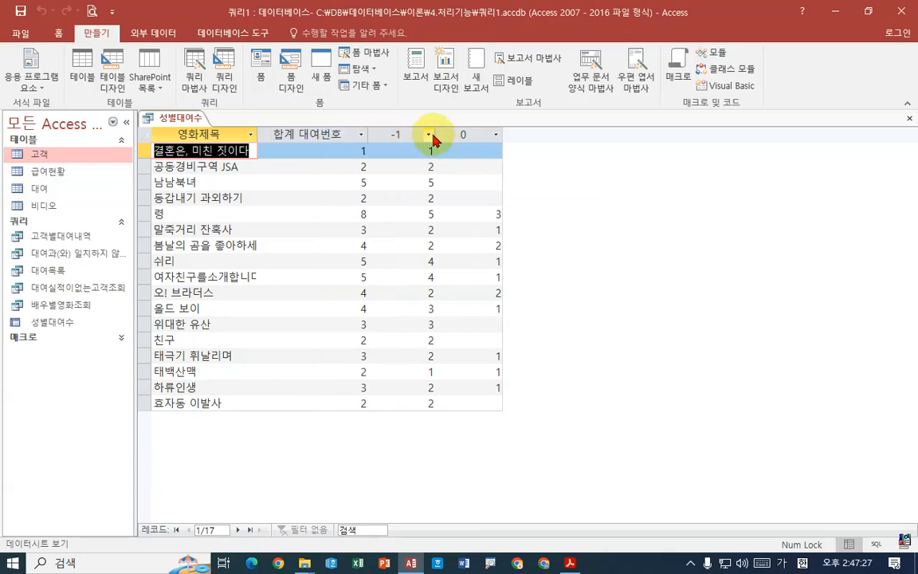
{"action": "left_click_drag", "start_coordinate": [434, 134], "coordinate": [456, 134]}
{"action": "left_click_drag", "start_coordinate": [524, 134], "coordinate": [542, 134]}
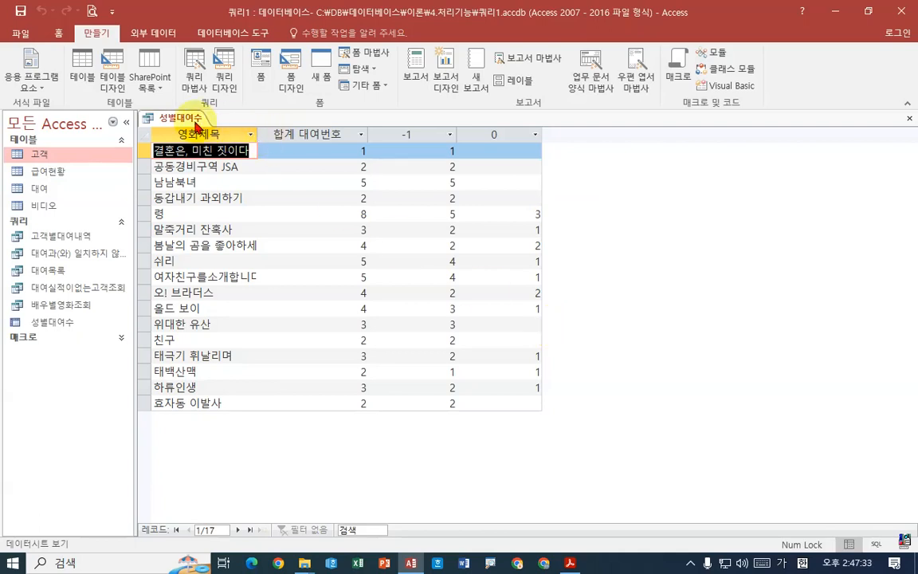
{"action": "right_click", "coordinate": [193, 121]}
{"action": "left_click", "coordinate": [338, 122]}
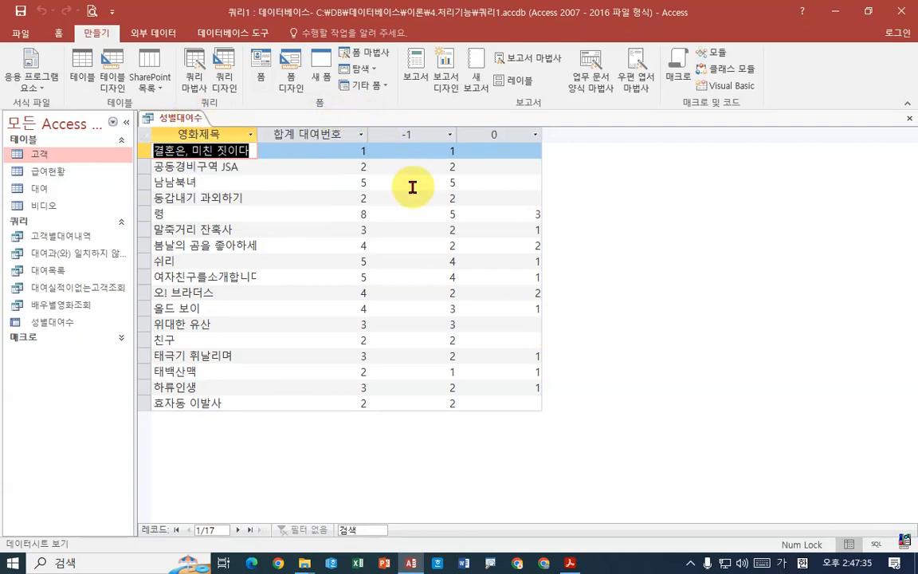
{"action": "left_click_drag", "start_coordinate": [266, 123], "coordinate": [304, 135]}
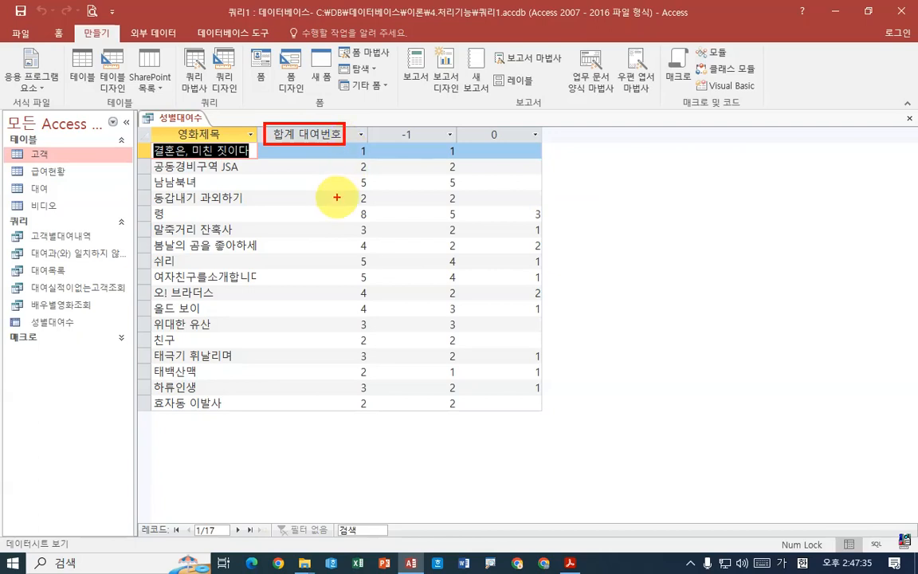
{"action": "mouse_move", "coordinate": [387, 119]}
{"action": "left_mouse_down"}
{"action": "mouse_move", "coordinate": [432, 146]}
{"action": "mouse_move", "coordinate": [506, 144]}
{"action": "left_mouse_up"}
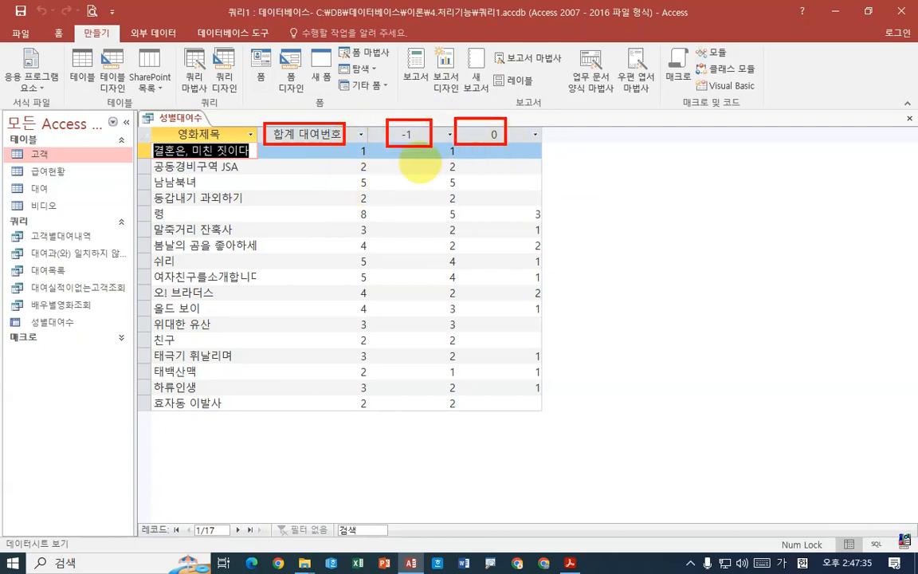
{"action": "left_click_drag", "start_coordinate": [290, 119], "coordinate": [311, 148]}
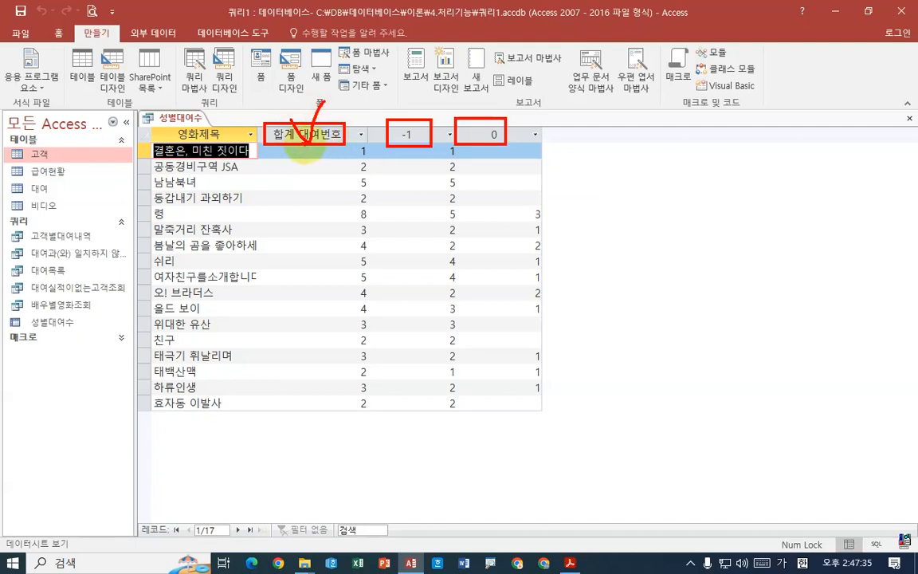
{"action": "key", "text": "Escape"}
Open the 성별대여수 query in Design view and widen the 합계 대여번호 column in the design grid.
{"action": "right_click", "coordinate": [162, 121]}
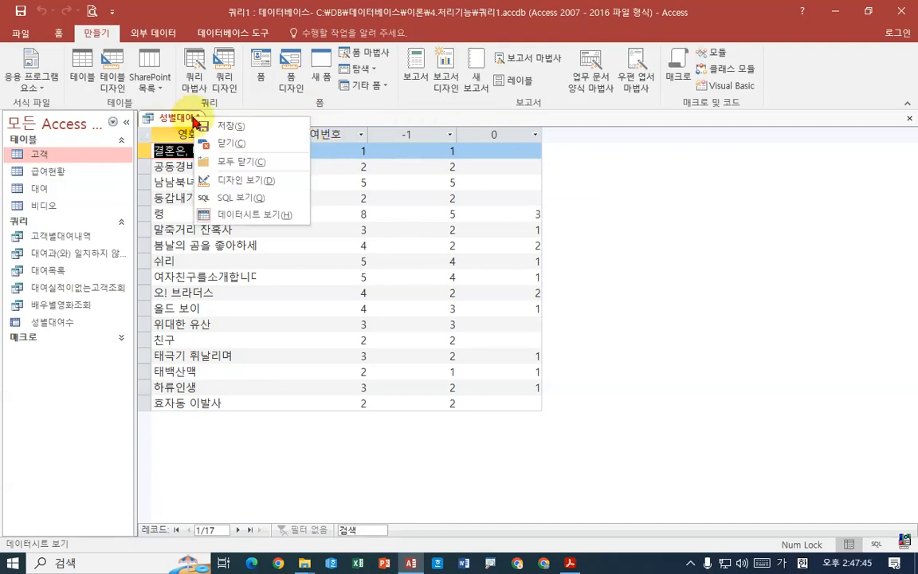
{"action": "left_click", "coordinate": [209, 177]}
{"action": "left_click", "coordinate": [479, 356]}
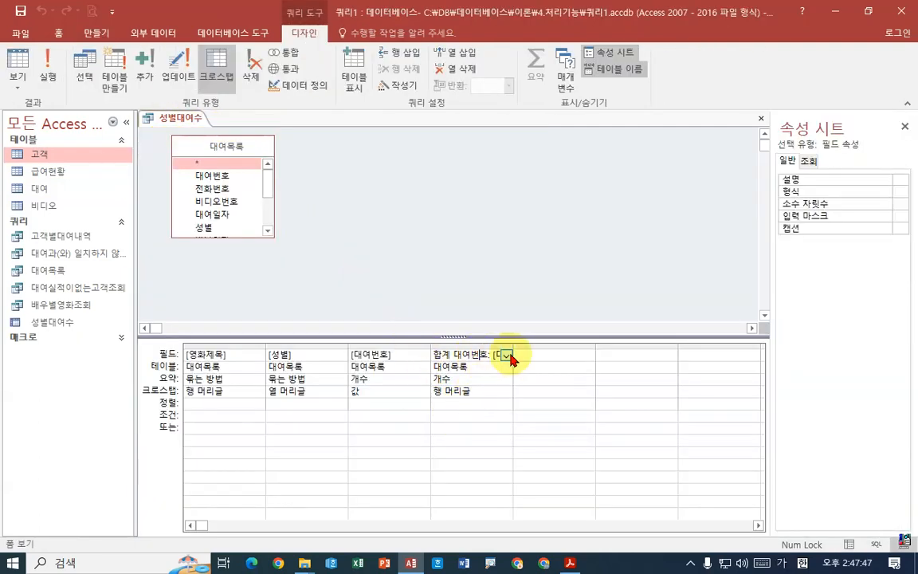
{"action": "left_click_drag", "start_coordinate": [513, 348], "coordinate": [603, 350]}
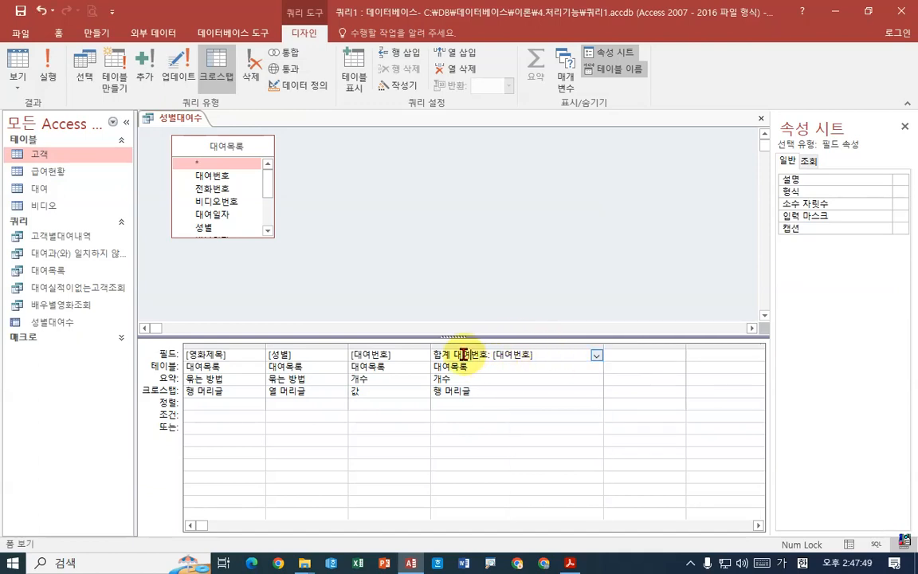
Use the Expression Builder to rename the total column's heading to 전체 대여수, keeping [대여번호] as its field.
{"action": "right_click", "coordinate": [471, 356]}
{"action": "left_click", "coordinate": [413, 476]}
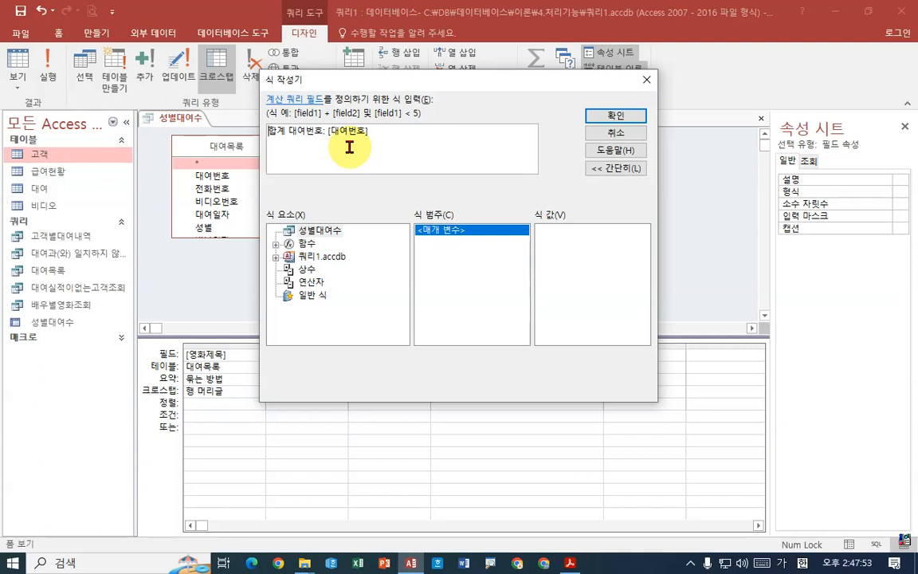
{"action": "key", "text": "Delete"}
{"action": "key", "text": "Delete"}
{"action": "key", "text": "Delete"}
{"action": "key", "text": "Delete"}
{"action": "key", "text": "Delete"}
{"action": "key", "text": "Delete"}
{"action": "key", "text": "Delete"}
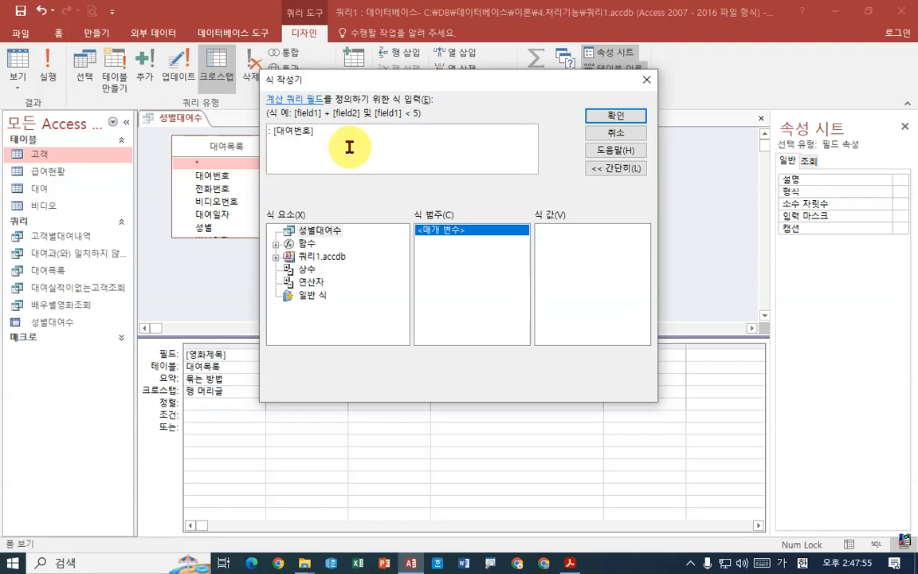
{"action": "type", "text": "전체 명"}
{"action": "type", "text": "여수"}
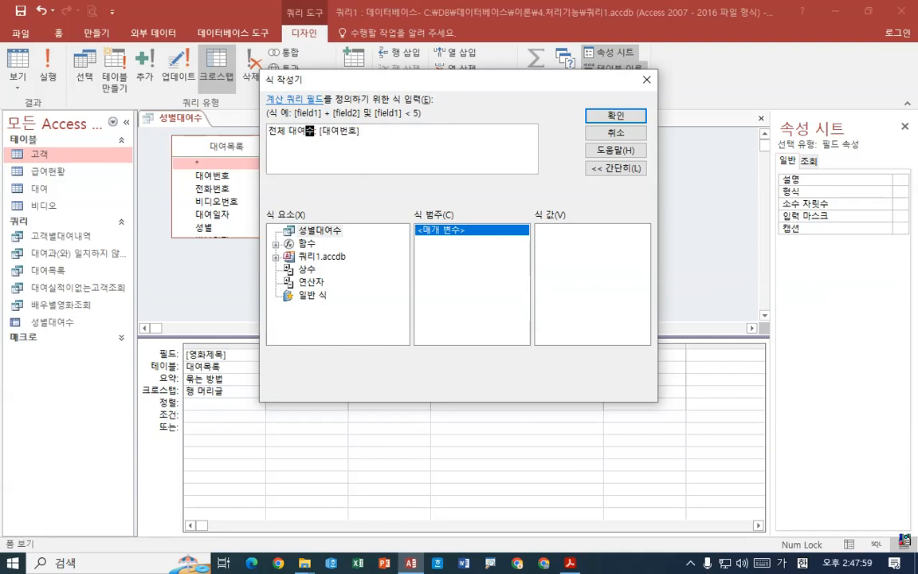
{"action": "left_click", "coordinate": [615, 115]}
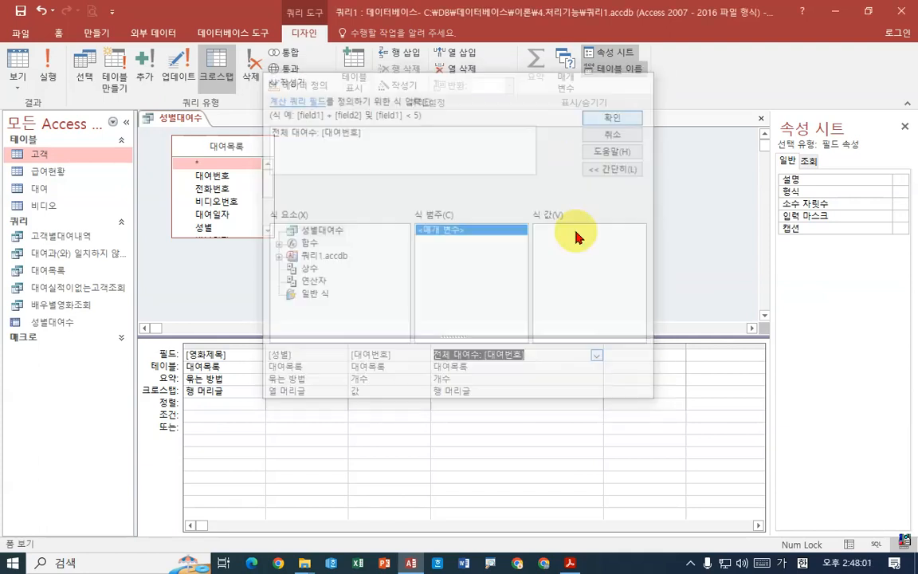
{"action": "left_click", "coordinate": [535, 354]}
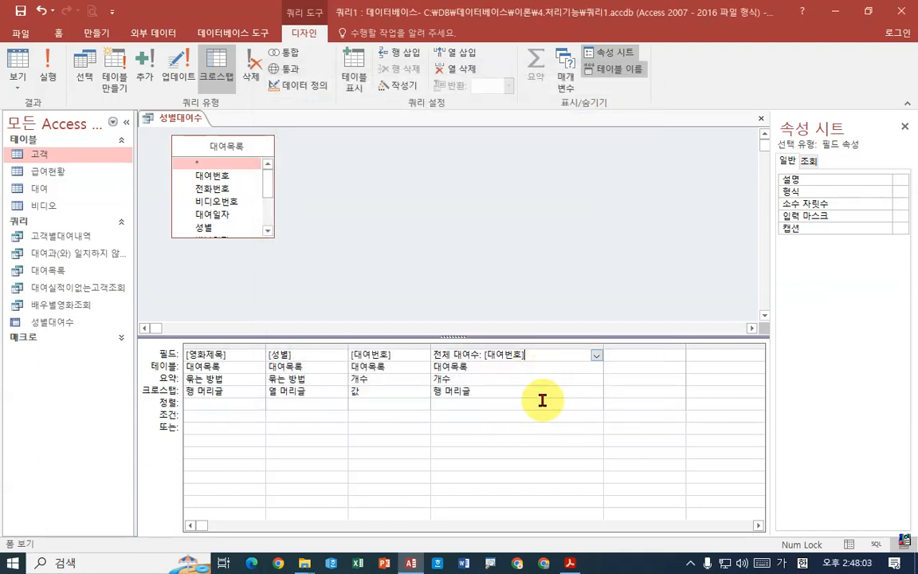
Replace the [성별] column heading field with the expression iif([성별]=-1,"남","여") and run the query.
{"action": "left_click", "coordinate": [299, 357]}
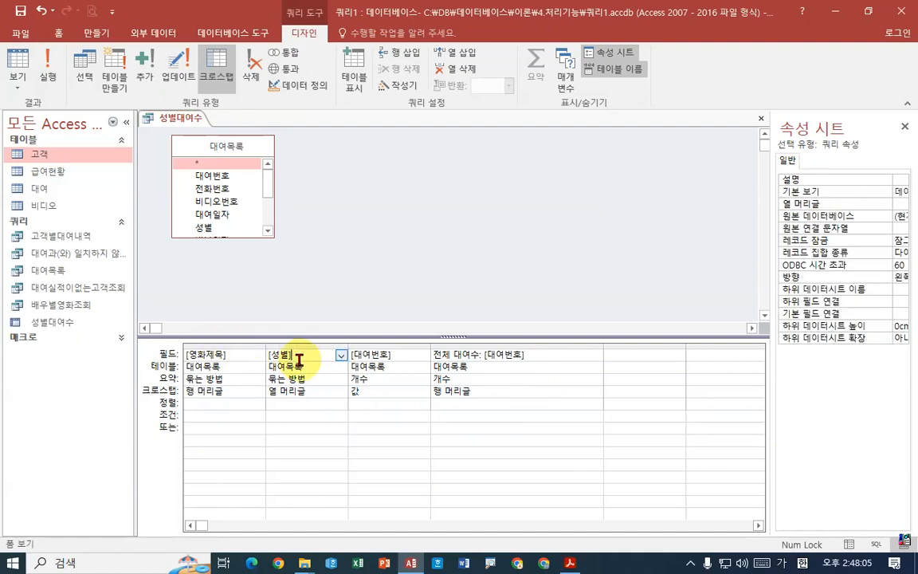
{"action": "right_click", "coordinate": [299, 357]}
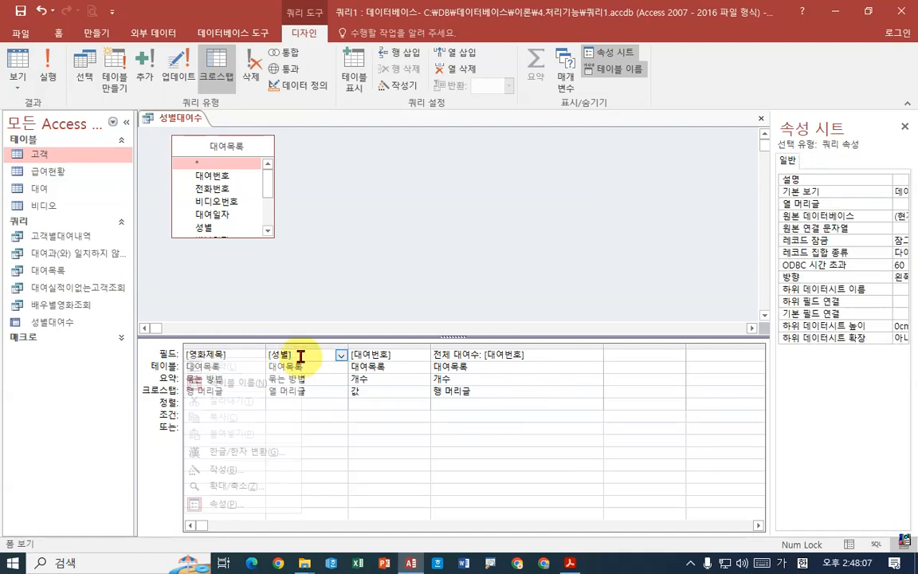
{"action": "left_click", "coordinate": [237, 470]}
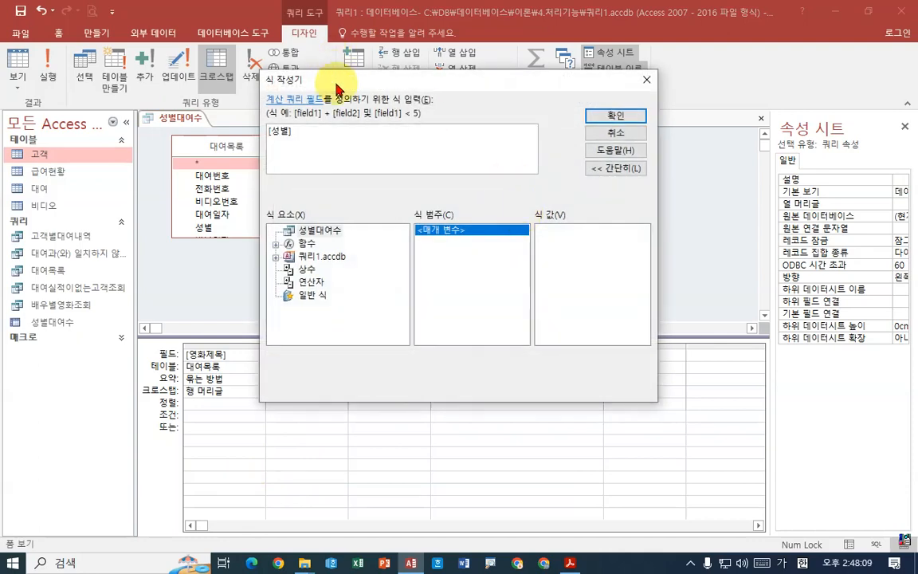
{"action": "left_click_drag", "start_coordinate": [322, 78], "coordinate": [529, 67]}
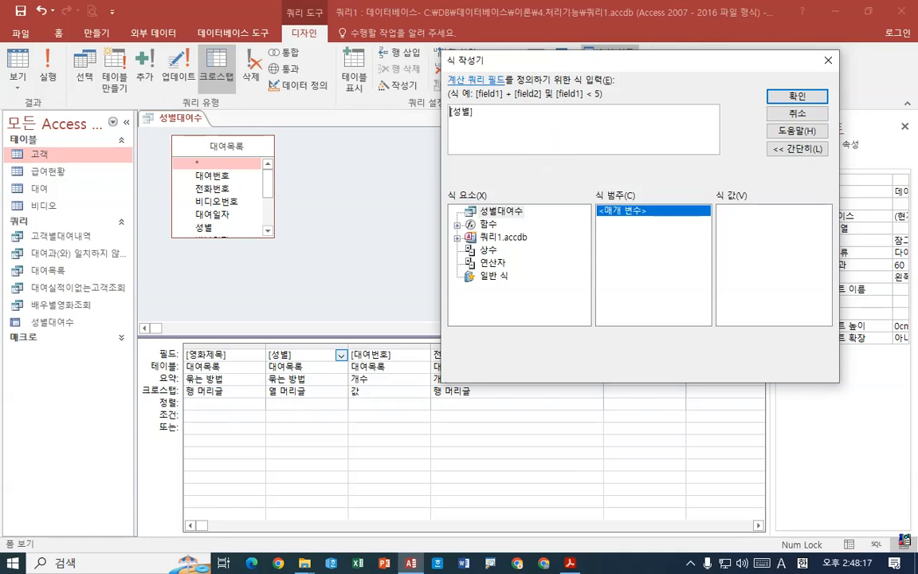
{"action": "type", "text": "iif([성별]"}
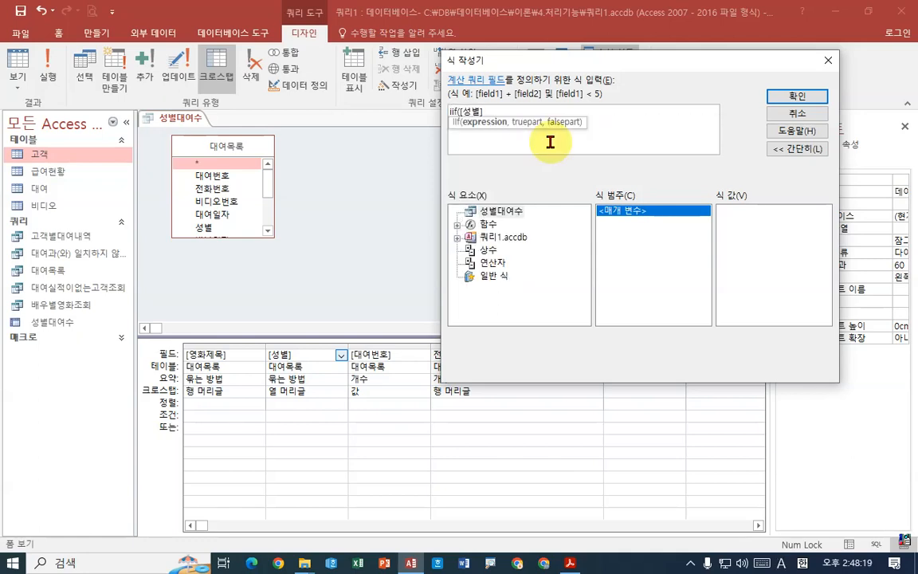
{"action": "type", "text": "=-1"}
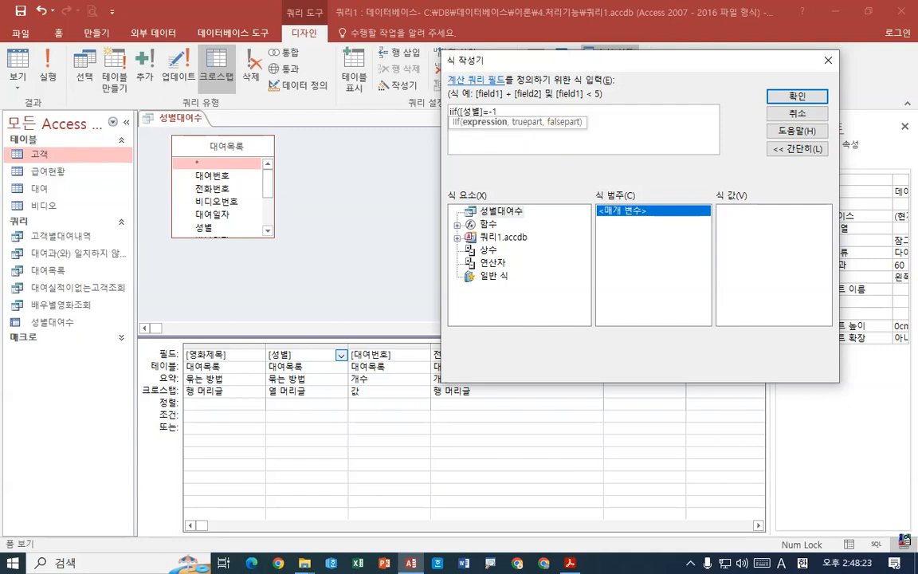
{"action": "type", "text": ","}
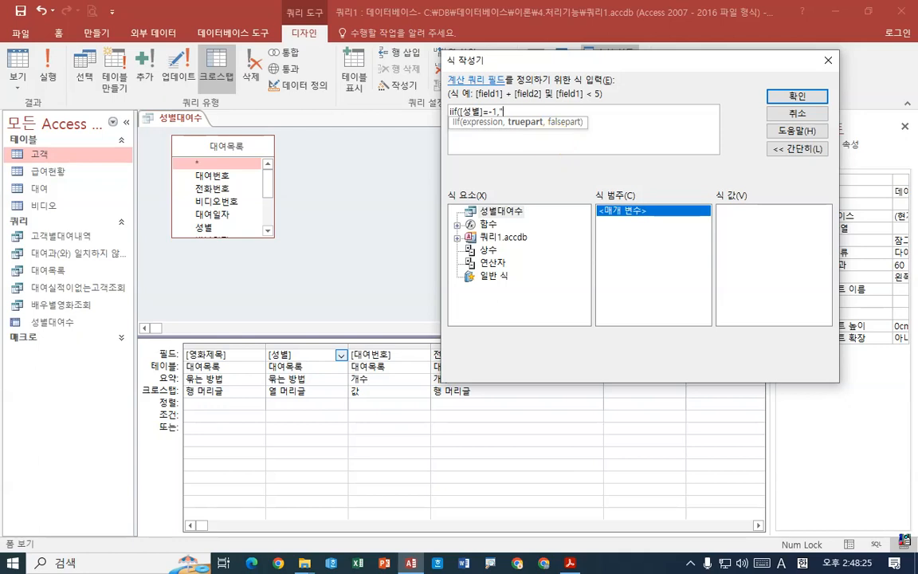
{"action": "type", "text": "\"ska"}
{"action": "key", "text": "BackSpace"}
{"action": "key", "text": "BackSpace"}
{"action": "key", "text": "BackSpace"}
{"action": "key", "text": "Hangul"}
{"action": "type", "text": "남\","}
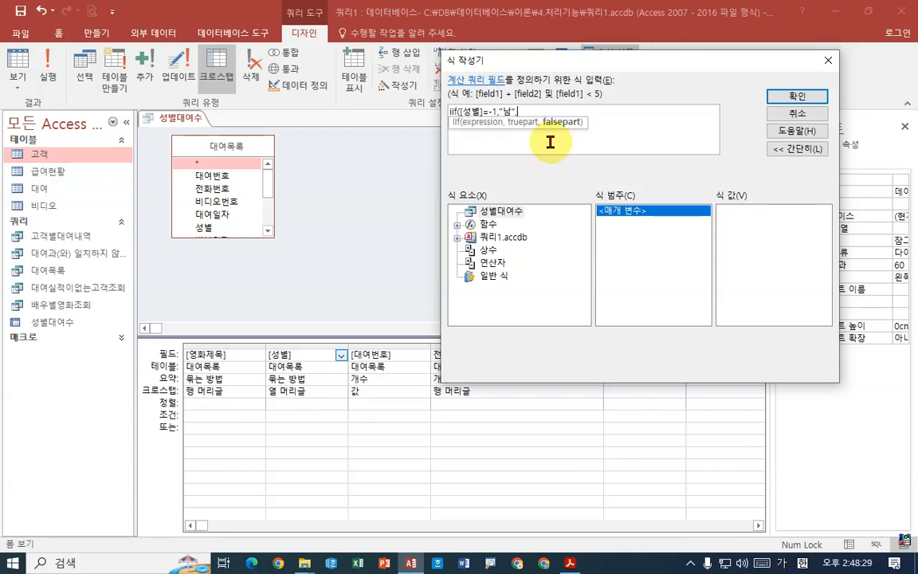
{"action": "type", "text": "\"여"}
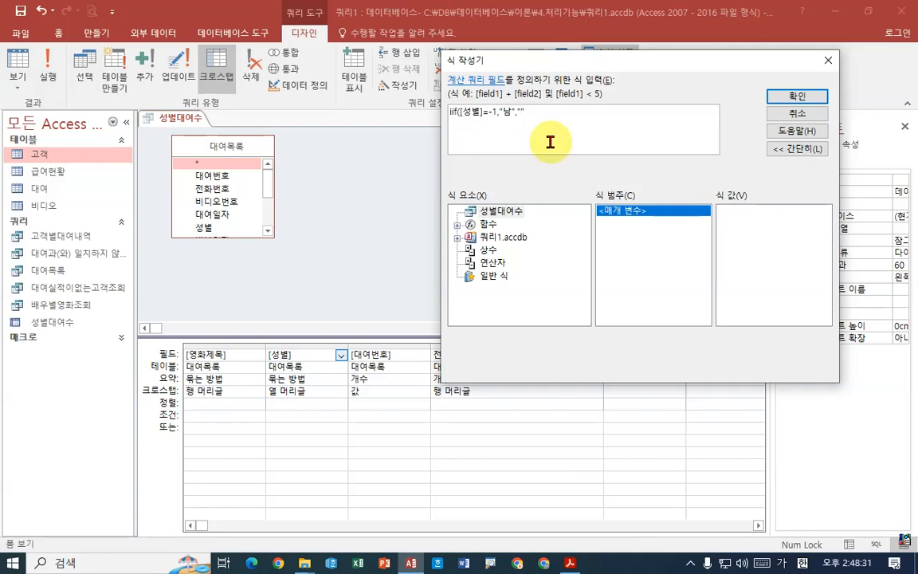
{"action": "type", "text": "\")"}
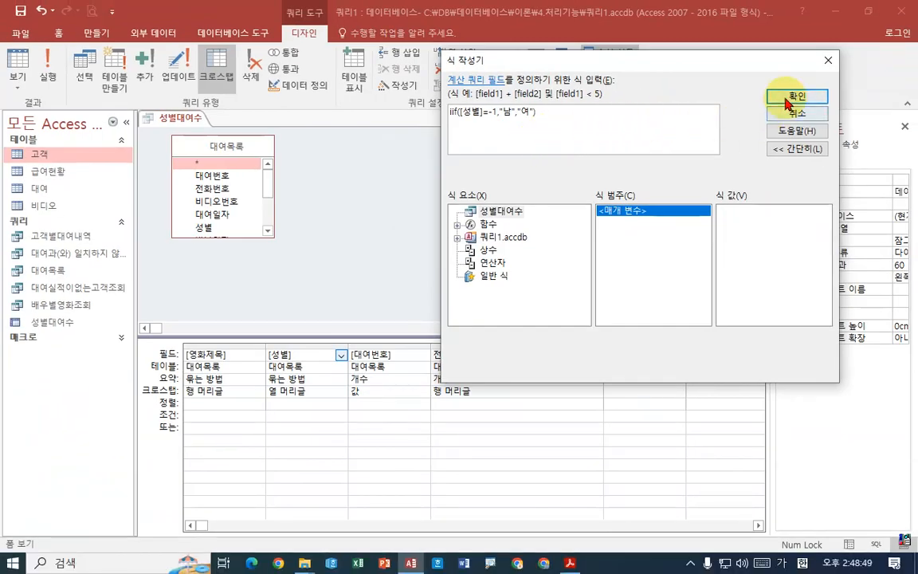
{"action": "left_click", "coordinate": [785, 95]}
{"action": "left_click", "coordinate": [48, 67]}
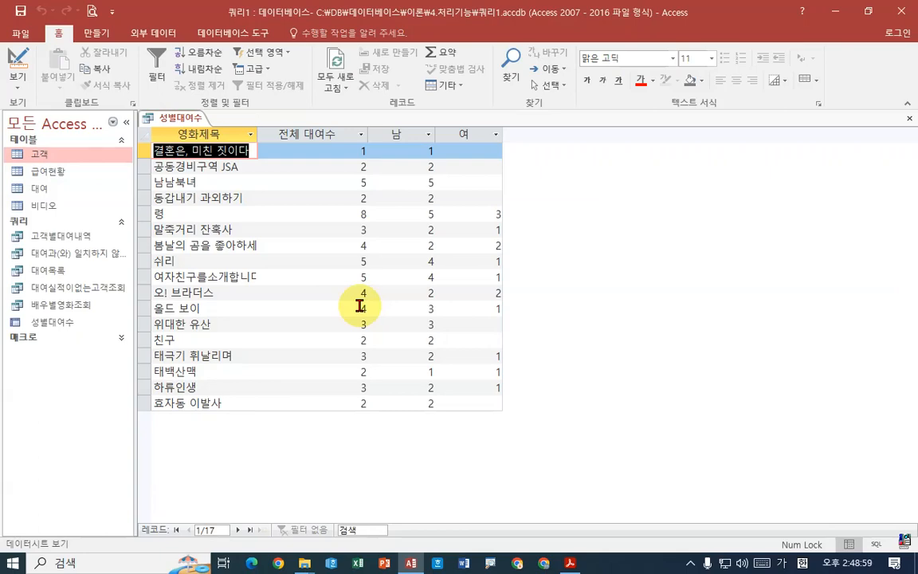
Switch to the PDF and check the record count and the total, 남 and 여 headings in exercise 4's sample result.
{"action": "left_click", "coordinate": [570, 563]}
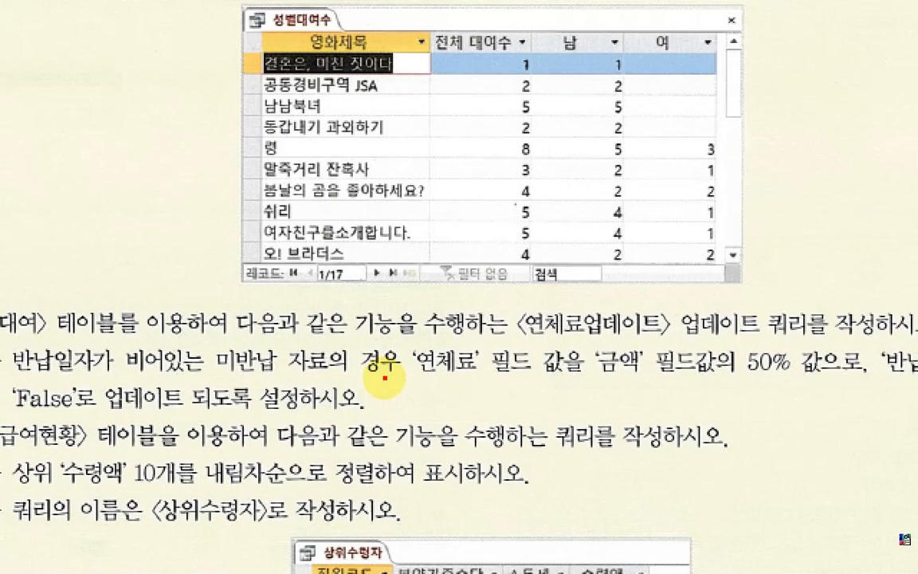
{"action": "mouse_move", "coordinate": [375, 287]}
{"action": "left_mouse_down"}
{"action": "mouse_move", "coordinate": [334, 257]}
{"action": "mouse_move", "coordinate": [367, 297]}
{"action": "left_mouse_up"}
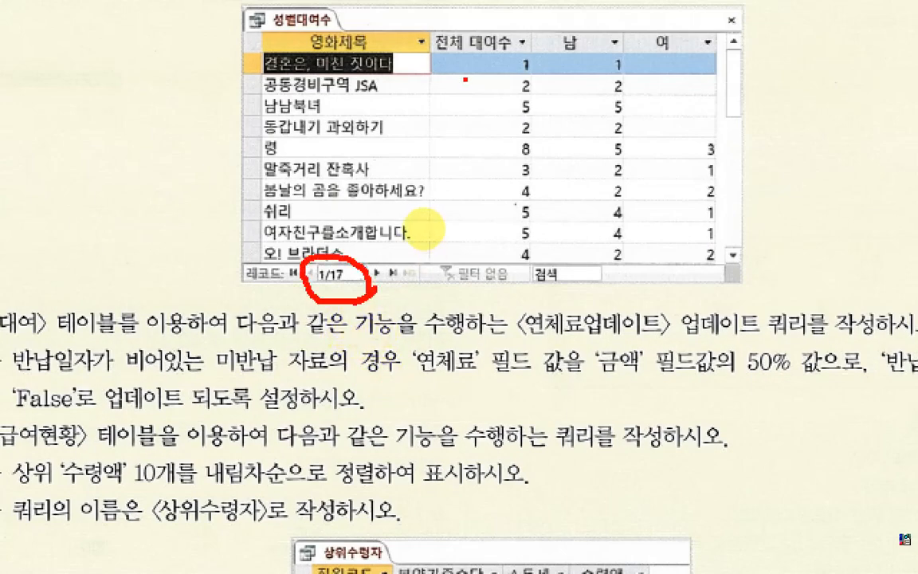
{"action": "left_click_drag", "start_coordinate": [451, 10], "coordinate": [498, 2]}
{"action": "left_click_drag", "start_coordinate": [556, 17], "coordinate": [596, 14]}
{"action": "left_click_drag", "start_coordinate": [652, 19], "coordinate": [686, 15]}
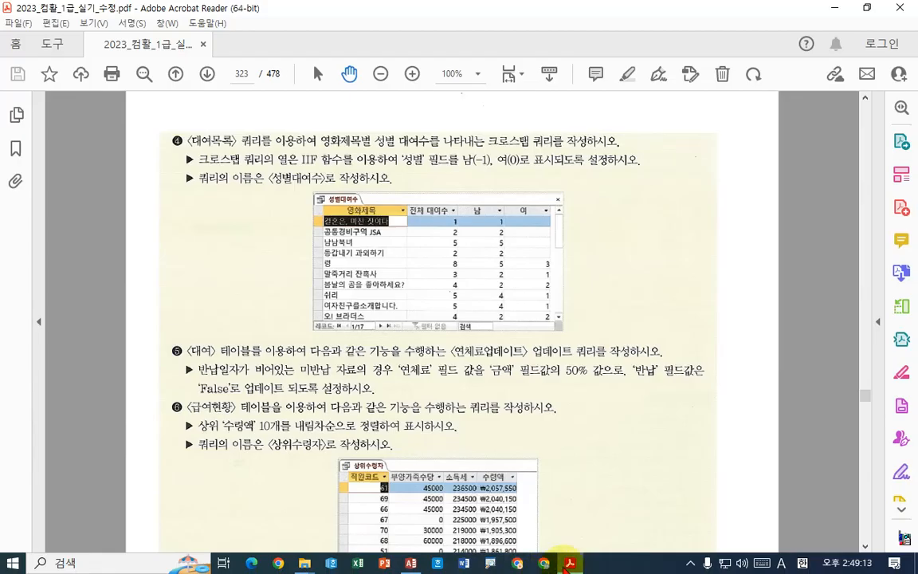
Return to Access and widen the 영화제목 column of the 성별대여수 datasheet so the full movie titles fit.
{"action": "key", "text": "alt+Tab"}
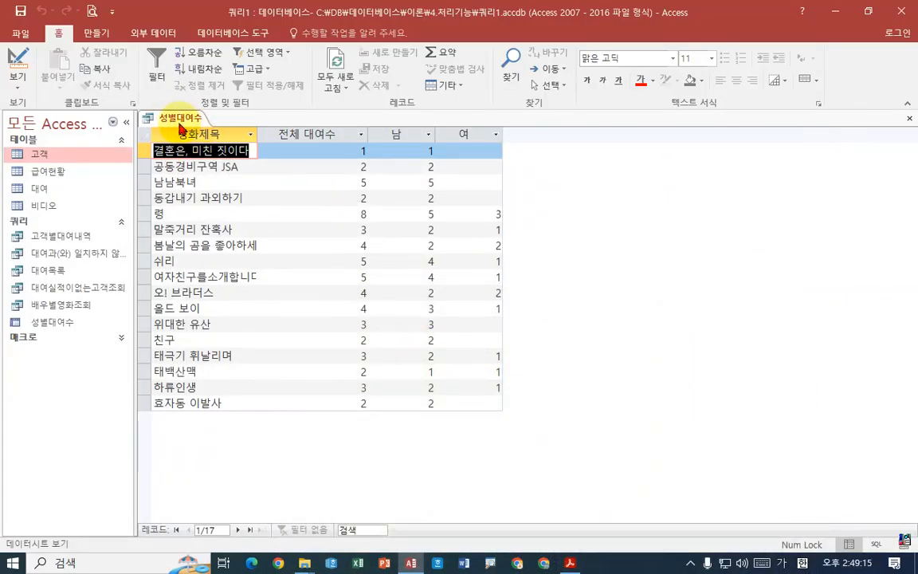
{"action": "right_click", "coordinate": [182, 119]}
{"action": "key", "text": "Escape"}
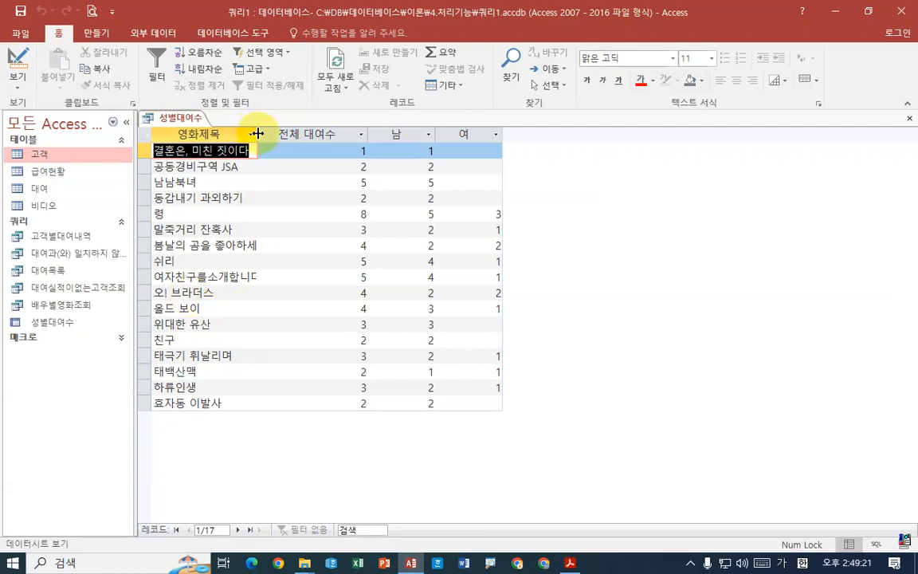
{"action": "left_click_drag", "start_coordinate": [257, 133], "coordinate": [314, 144]}
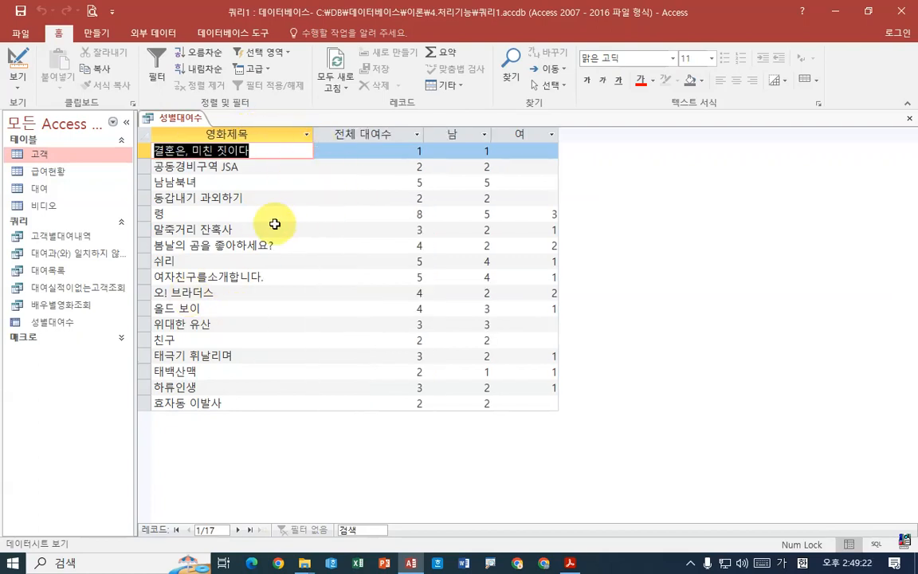
{"action": "left_click", "coordinate": [212, 188]}
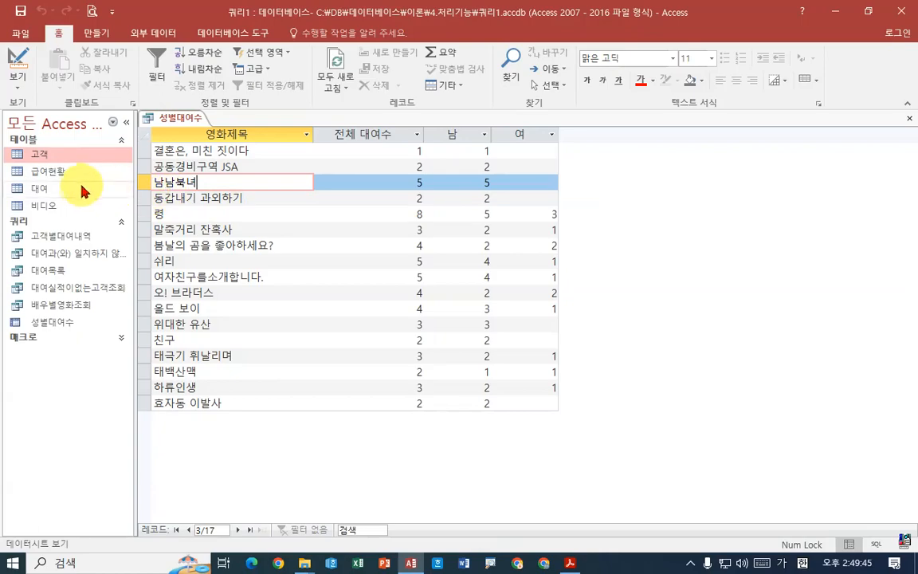
Open the 대여목록 query and look through its records to examine the source data behind the crosstab.
{"action": "double_click", "coordinate": [48, 270]}
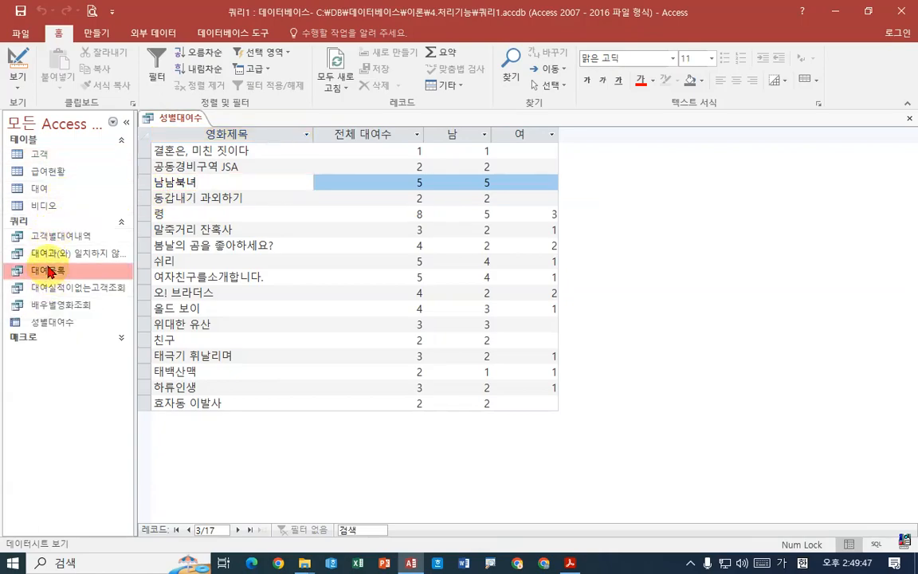
{"action": "scroll", "coordinate": [538, 250], "scroll_direction": "down", "scroll_amount": 12}
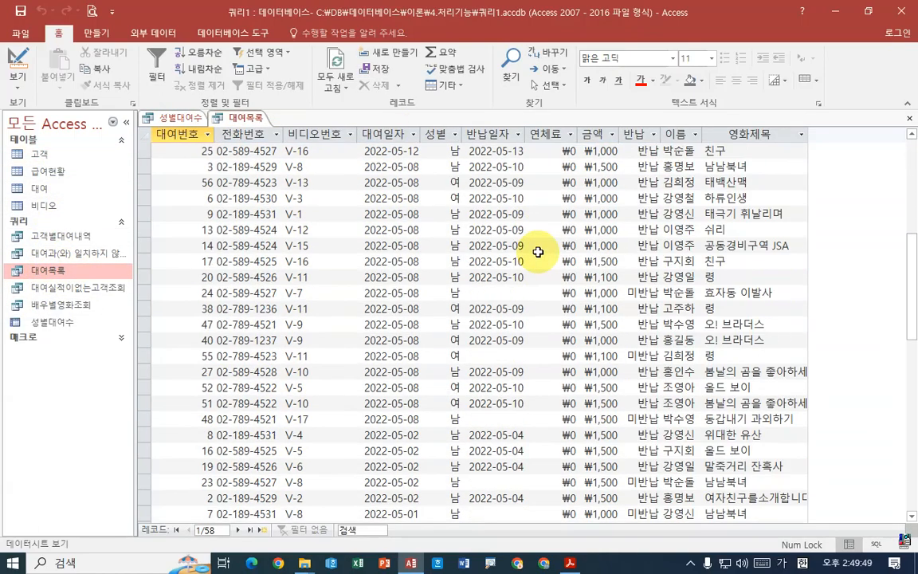
{"action": "scroll", "coordinate": [538, 263], "scroll_direction": "up", "scroll_amount": 10}
{"action": "scroll", "coordinate": [538, 278], "scroll_direction": "up", "scroll_amount": 2}
{"action": "scroll", "coordinate": [539, 278], "scroll_direction": "down", "scroll_amount": 11}
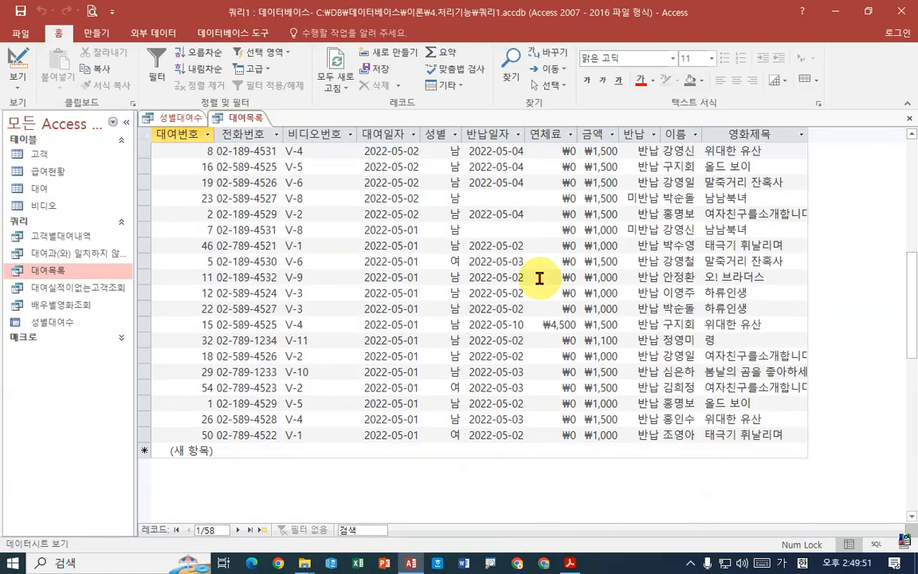
{"action": "scroll", "coordinate": [541, 277], "scroll_direction": "up", "scroll_amount": 11}
{"action": "scroll", "coordinate": [542, 275], "scroll_direction": "down", "scroll_amount": 12}
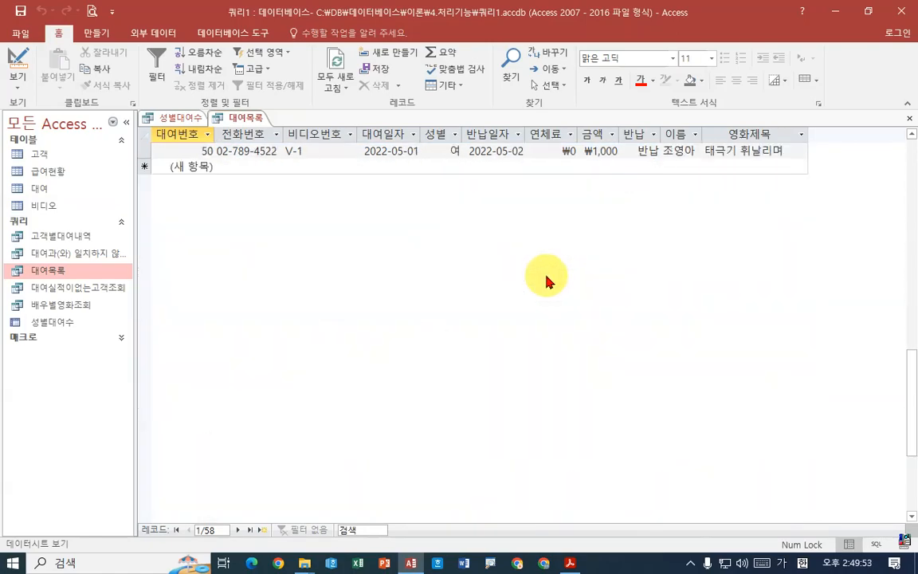
{"action": "scroll", "coordinate": [544, 275], "scroll_direction": "up", "scroll_amount": 12}
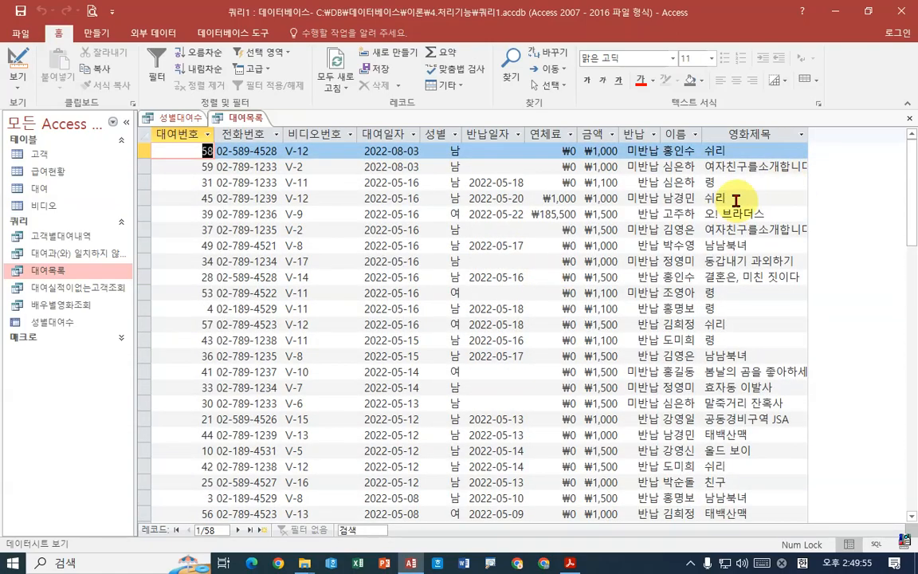
Check the 영화제목 values in the 대여목록 records and return to the 성별대여수 crosstab.
{"action": "left_click", "coordinate": [729, 198]}
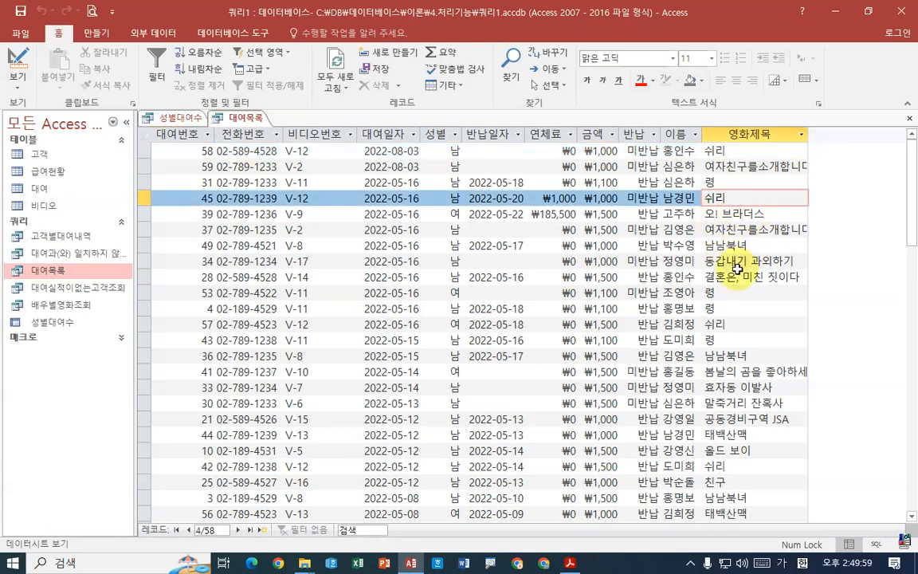
{"action": "scroll", "coordinate": [737, 267], "scroll_direction": "down", "scroll_amount": 6}
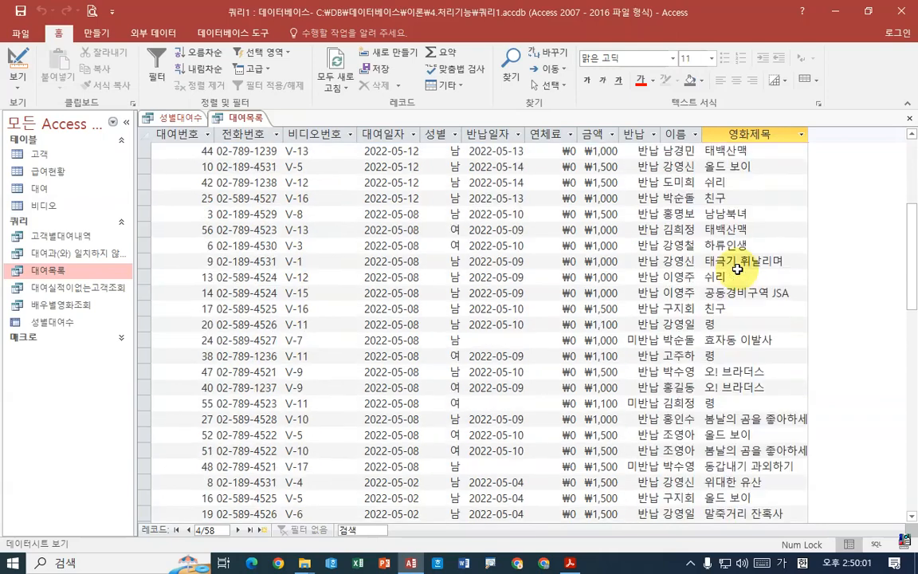
{"action": "scroll", "coordinate": [739, 263], "scroll_direction": "up", "scroll_amount": 6}
{"action": "left_click", "coordinate": [182, 117]}
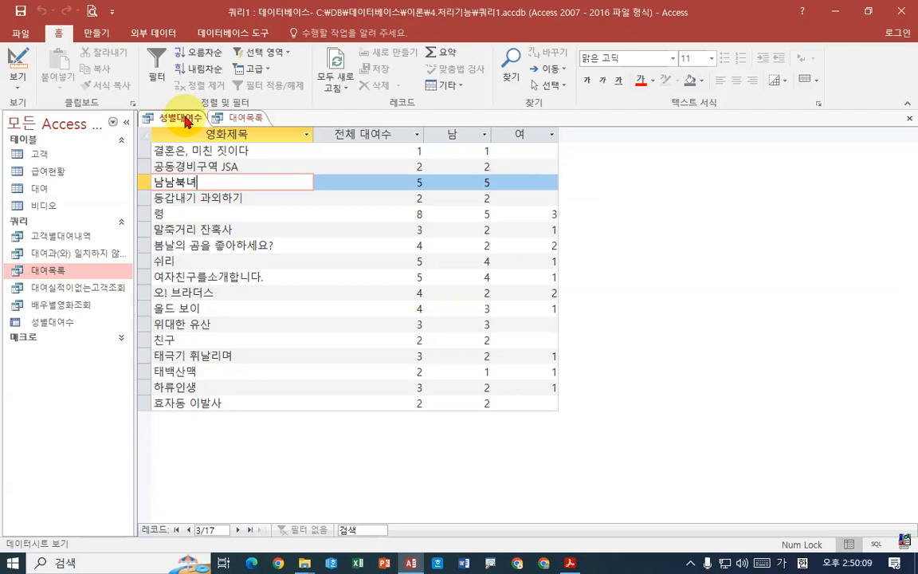
Close the 대여목록 query, and close the 성별대여수 crosstab with its changes saved.
{"action": "right_click", "coordinate": [239, 118]}
{"action": "left_click", "coordinate": [256, 137]}
{"action": "right_click", "coordinate": [183, 125]}
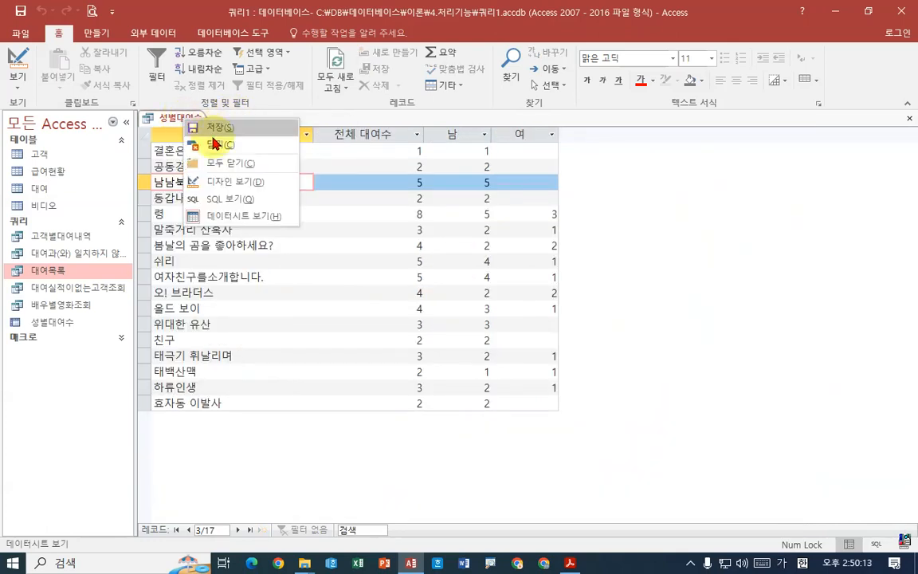
{"action": "left_click", "coordinate": [267, 143]}
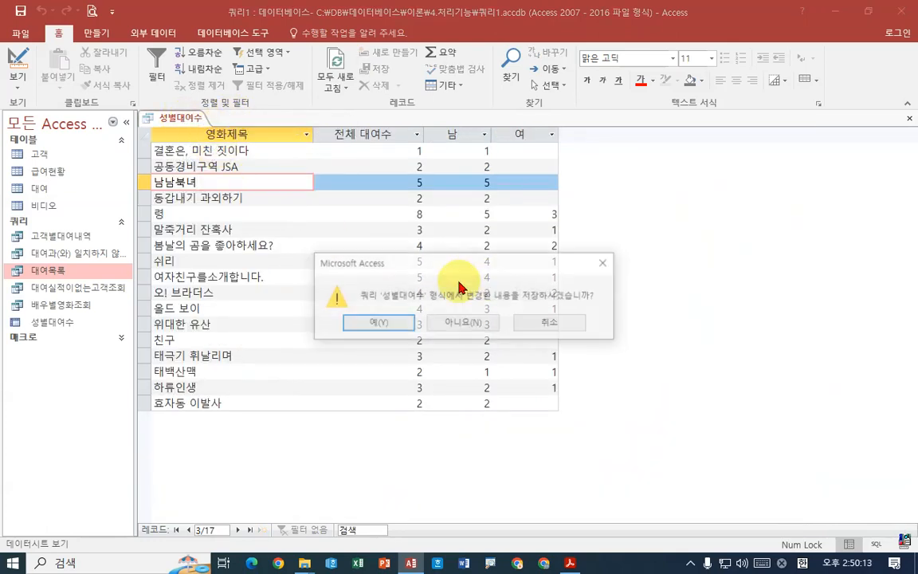
{"action": "left_click", "coordinate": [404, 330]}
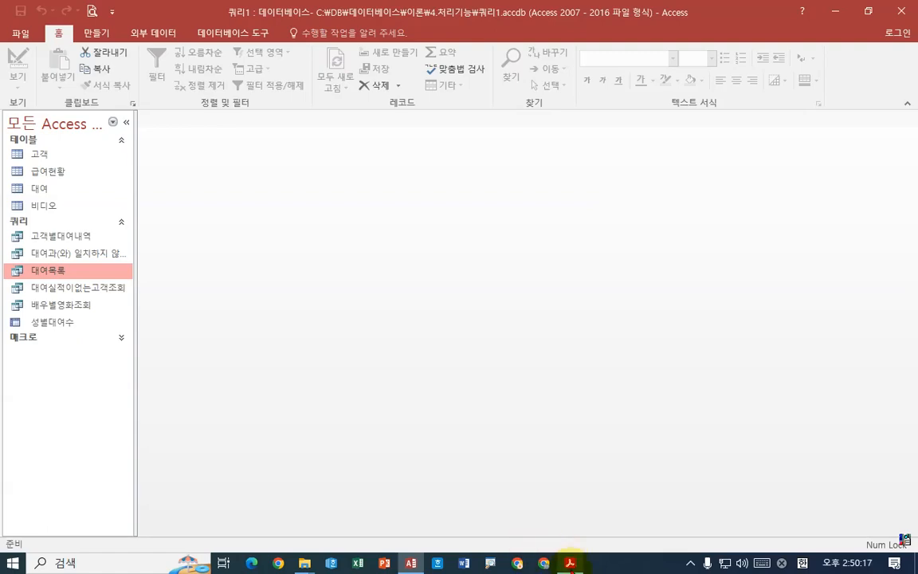
Switch to the PDF and read exercise 5's requirements for the 연체료업데이트 update query.
{"action": "left_click", "coordinate": [570, 561]}
{"action": "scroll", "coordinate": [596, 327], "scroll_direction": "down", "scroll_amount": 5}
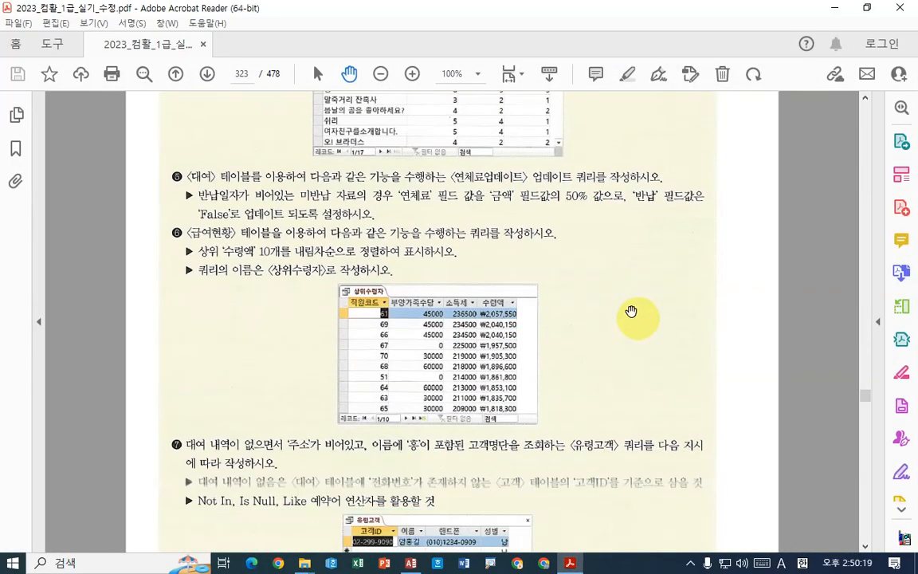
{"action": "left_click_drag", "start_coordinate": [633, 310], "coordinate": [635, 280]}
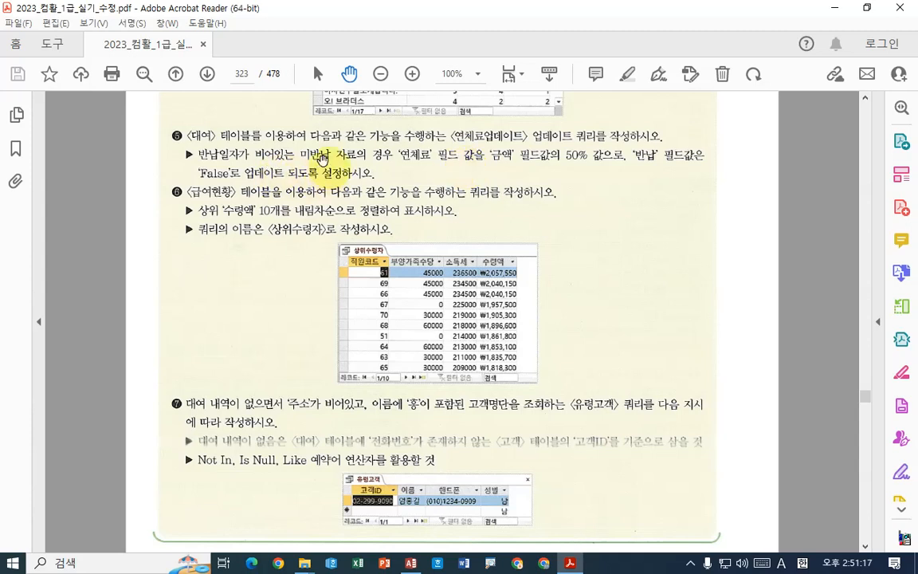
Switch to Access, open the 대여 table and widen its 금액 and 반납 columns.
{"action": "mouse_move", "coordinate": [413, 564]}
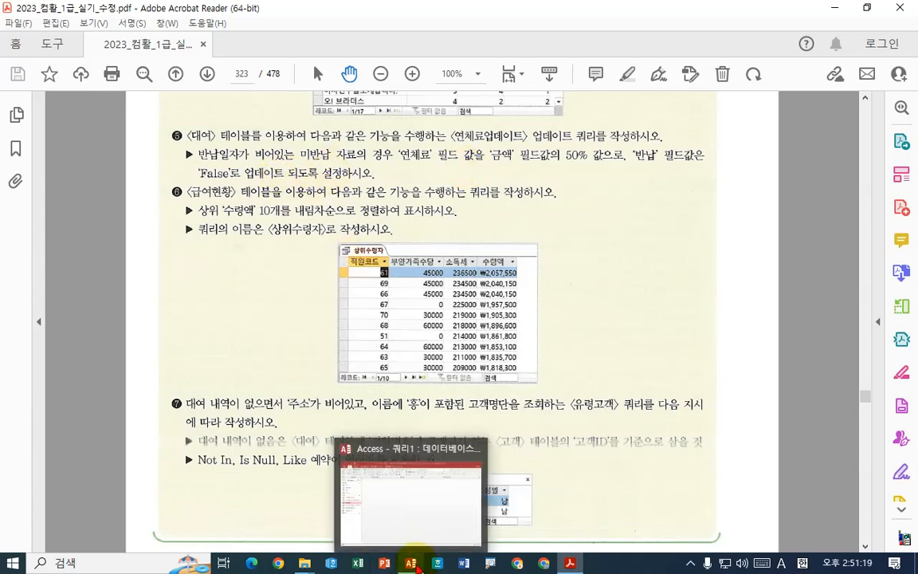
{"action": "left_click", "coordinate": [410, 491]}
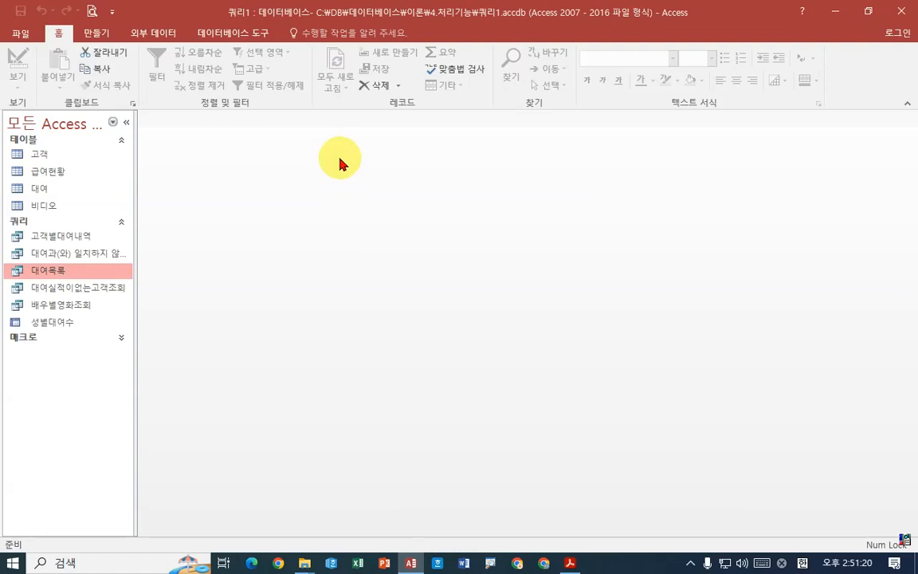
{"action": "left_click", "coordinate": [40, 192]}
{"action": "double_click", "coordinate": [44, 192]}
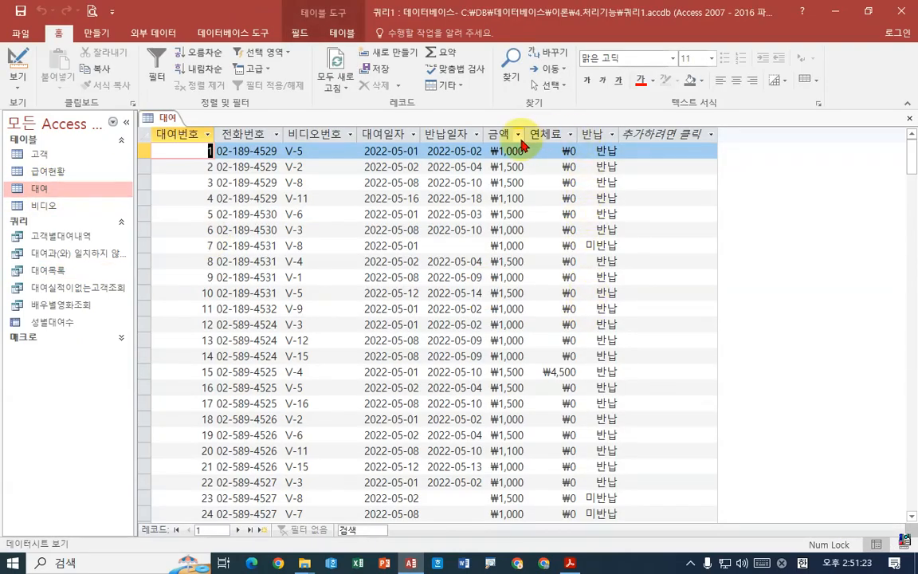
{"action": "left_click_drag", "start_coordinate": [527, 134], "coordinate": [557, 135]}
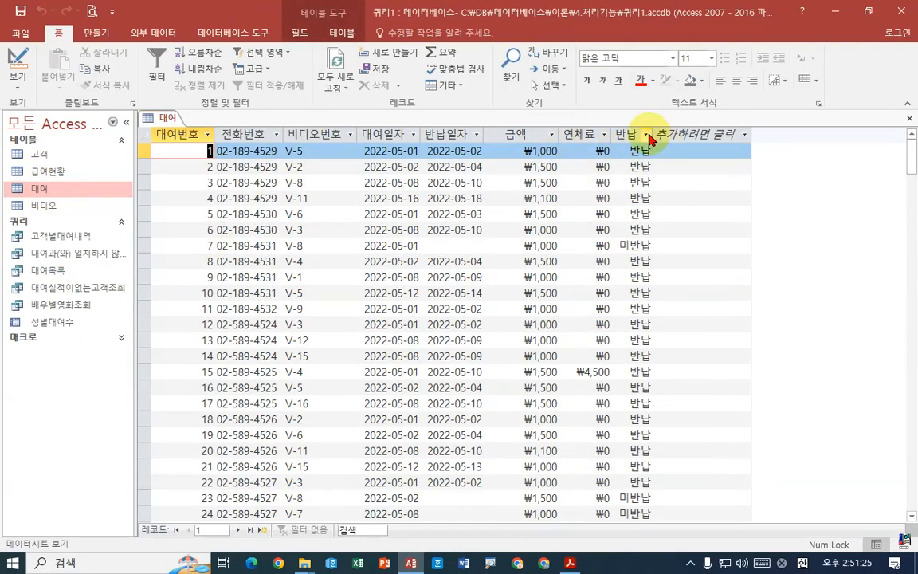
{"action": "left_click_drag", "start_coordinate": [653, 134], "coordinate": [670, 134]}
{"action": "left_click", "coordinate": [701, 134]}
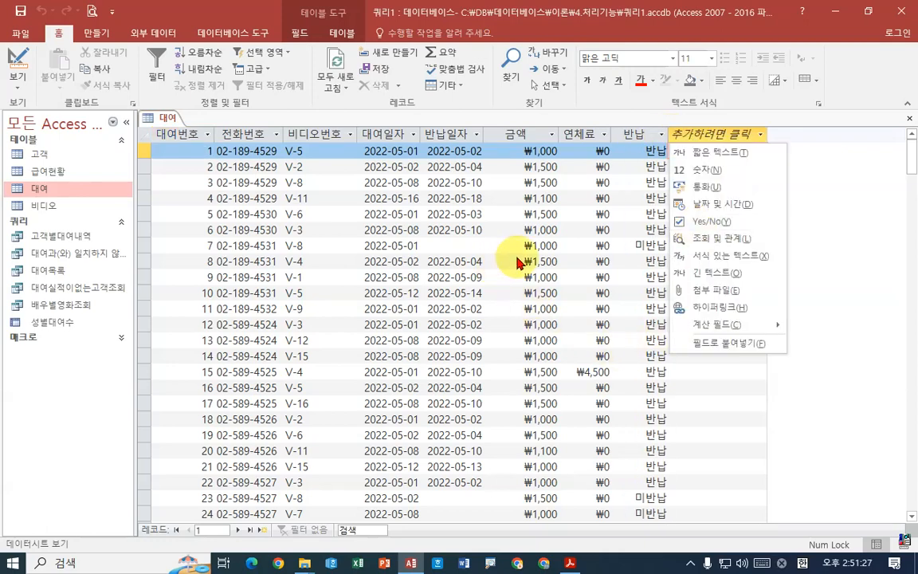
{"action": "left_click", "coordinate": [470, 241]}
Compare the 반납일자, 금액, 연체료 and 반납 values of unreturned rentals in the 대여 table with exercise 5's conditions in the PDF.
{"action": "left_click", "coordinate": [469, 231]}
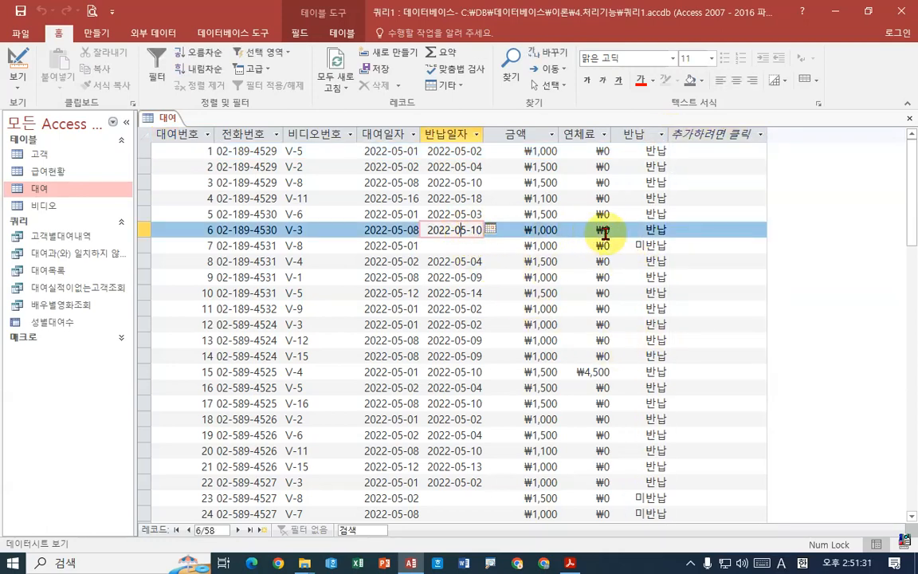
{"action": "left_click", "coordinate": [456, 247]}
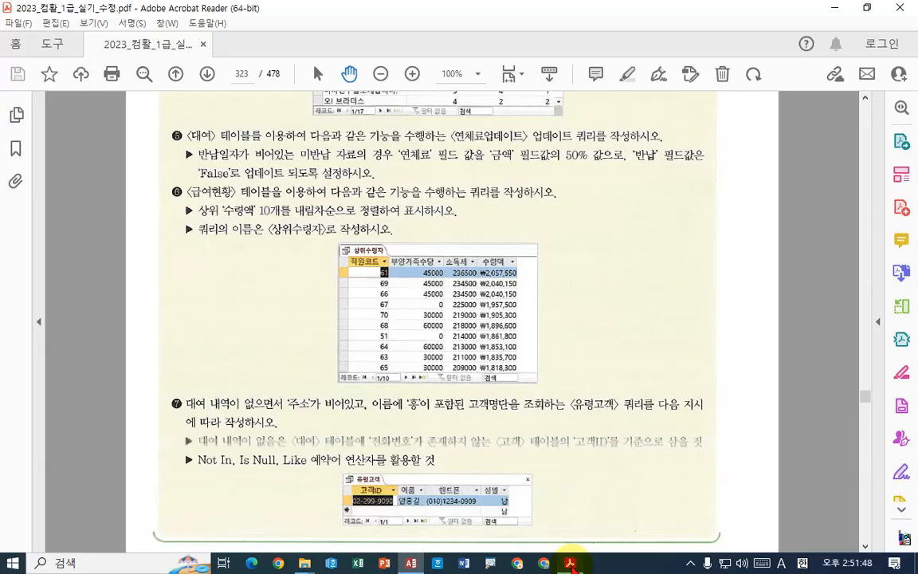
{"action": "left_click", "coordinate": [571, 563]}
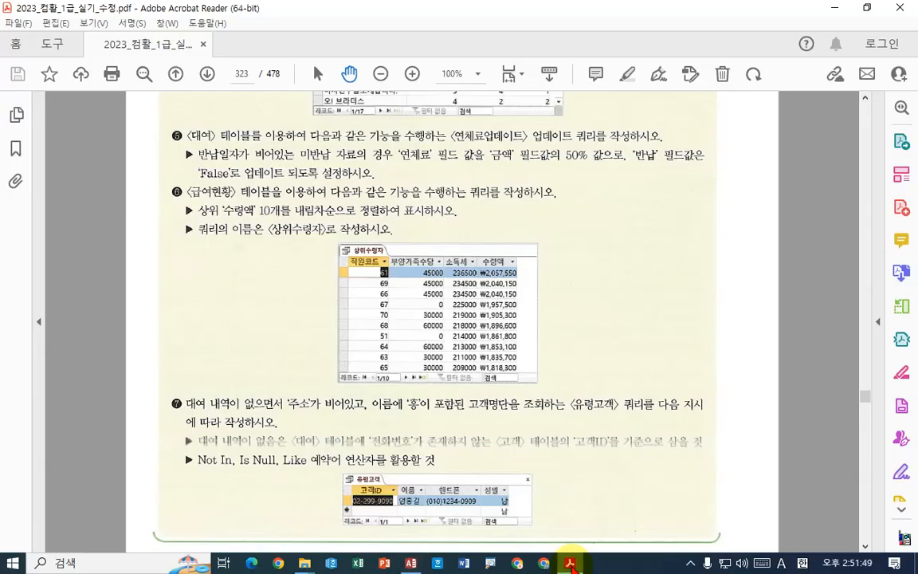
{"action": "left_click", "coordinate": [571, 564]}
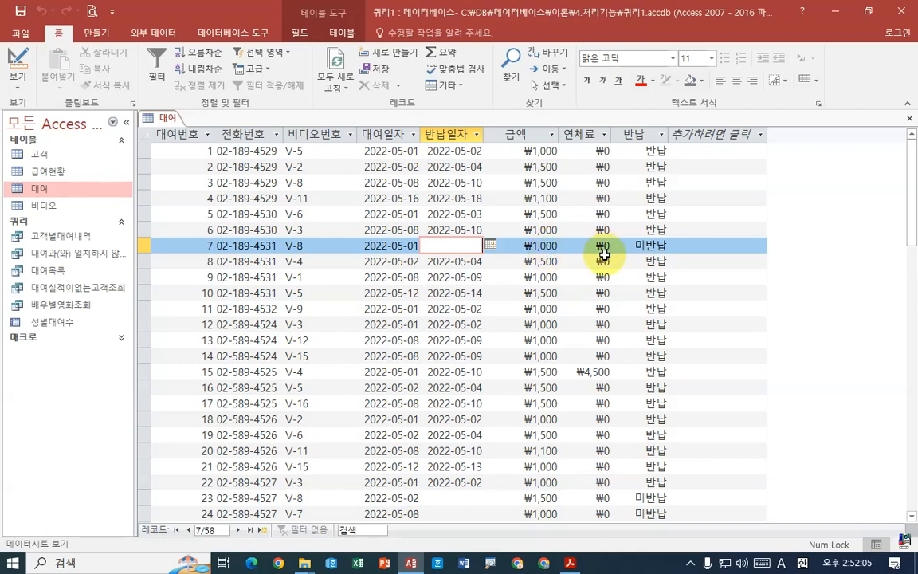
{"action": "left_click", "coordinate": [540, 246]}
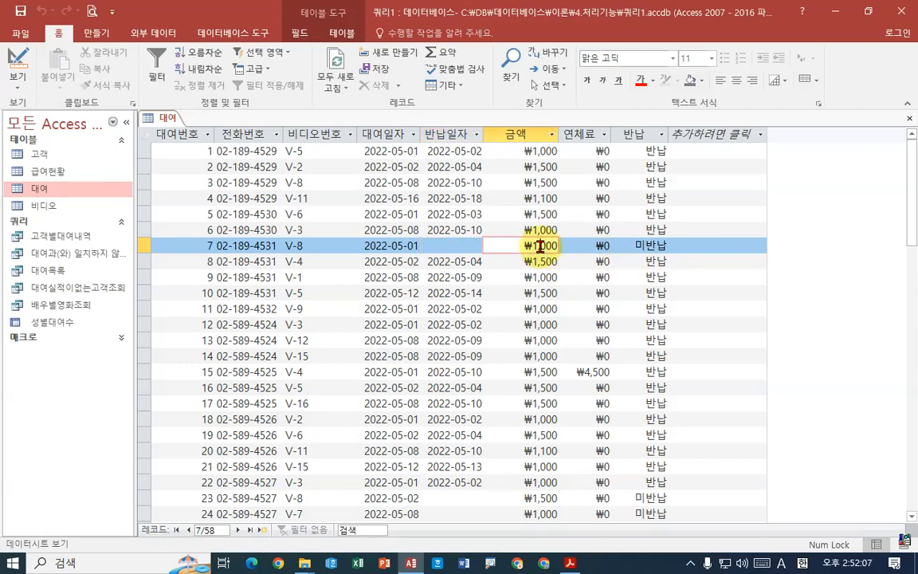
{"action": "left_click", "coordinate": [597, 247]}
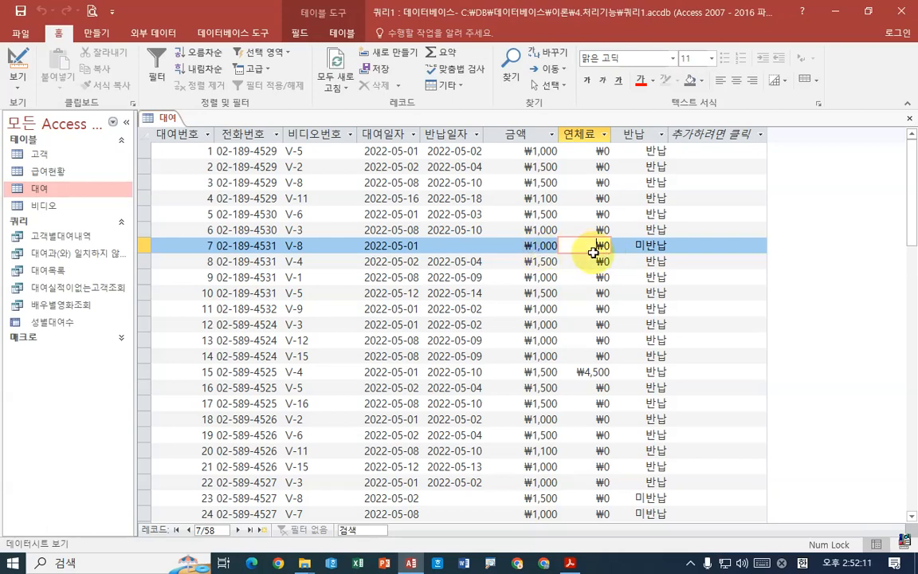
{"action": "left_click", "coordinate": [476, 247]}
{"action": "scroll", "coordinate": [487, 328], "scroll_direction": "down", "scroll_amount": 6}
{"action": "scroll", "coordinate": [489, 333], "scroll_direction": "up", "scroll_amount": 6}
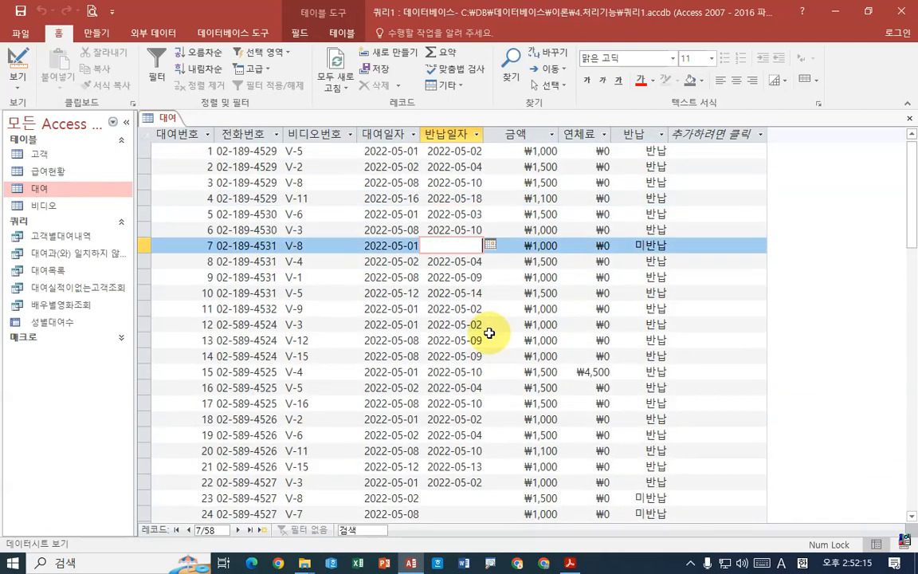
Close the 대여 table and answer the save prompt.
{"action": "right_click", "coordinate": [165, 119]}
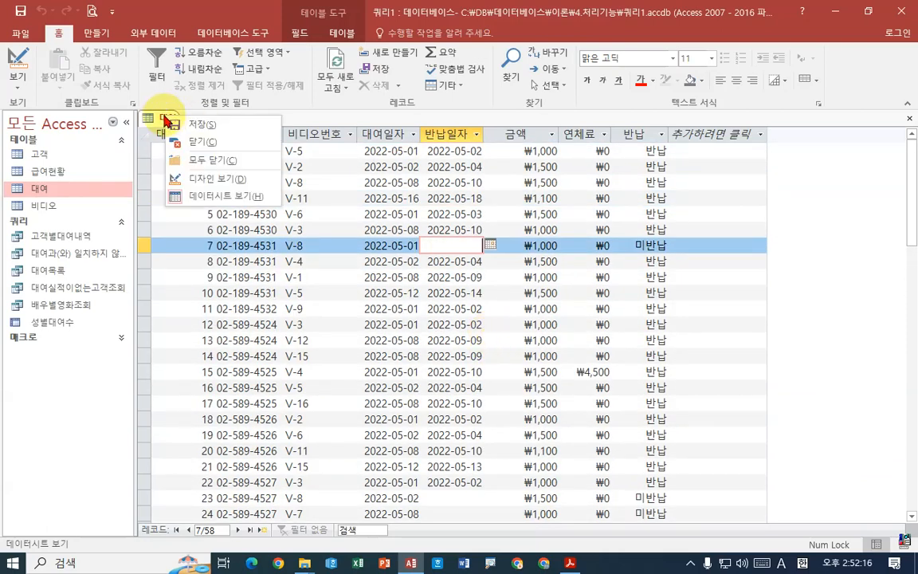
{"action": "left_click", "coordinate": [198, 146]}
{"action": "left_click", "coordinate": [433, 297]}
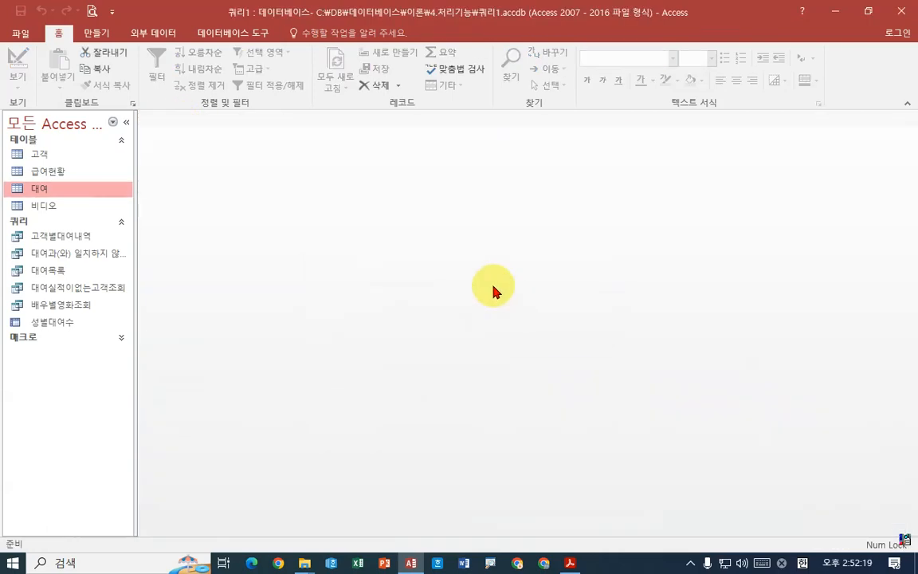
Create a new query in Design View with the 대여 table, and recheck exercise 5 in the PDF before returning to Access.
{"action": "left_click", "coordinate": [97, 35]}
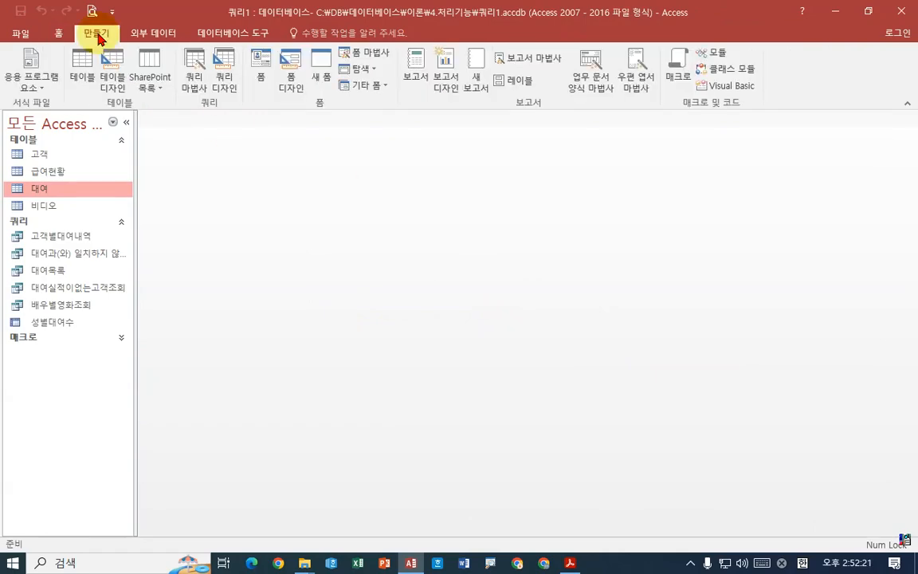
{"action": "left_click", "coordinate": [226, 74]}
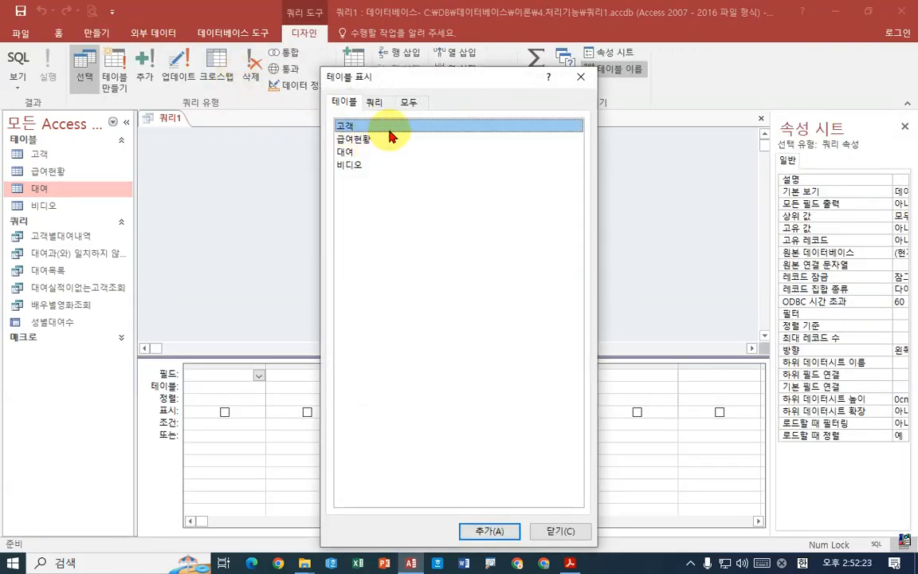
{"action": "left_click_drag", "start_coordinate": [420, 78], "coordinate": [485, 57]}
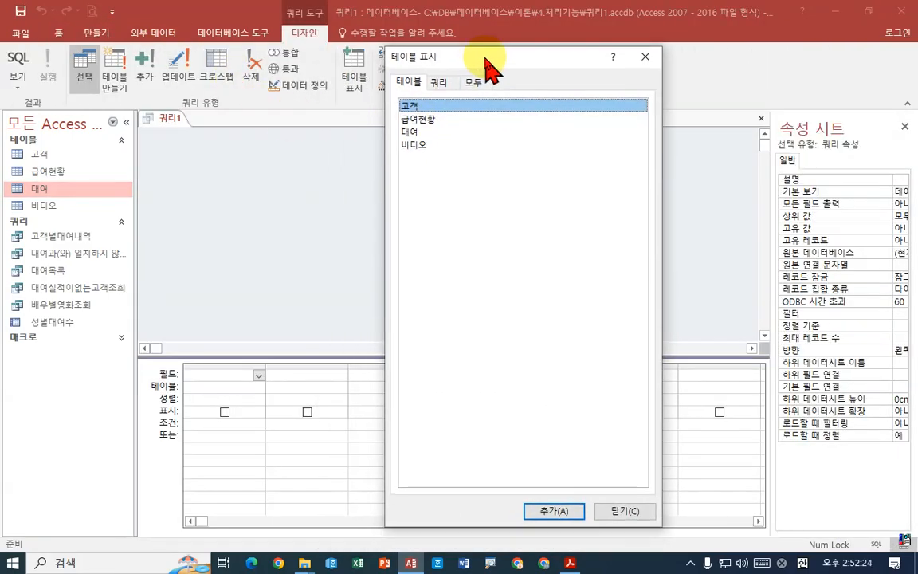
{"action": "double_click", "coordinate": [415, 132]}
{"action": "left_click", "coordinate": [630, 512]}
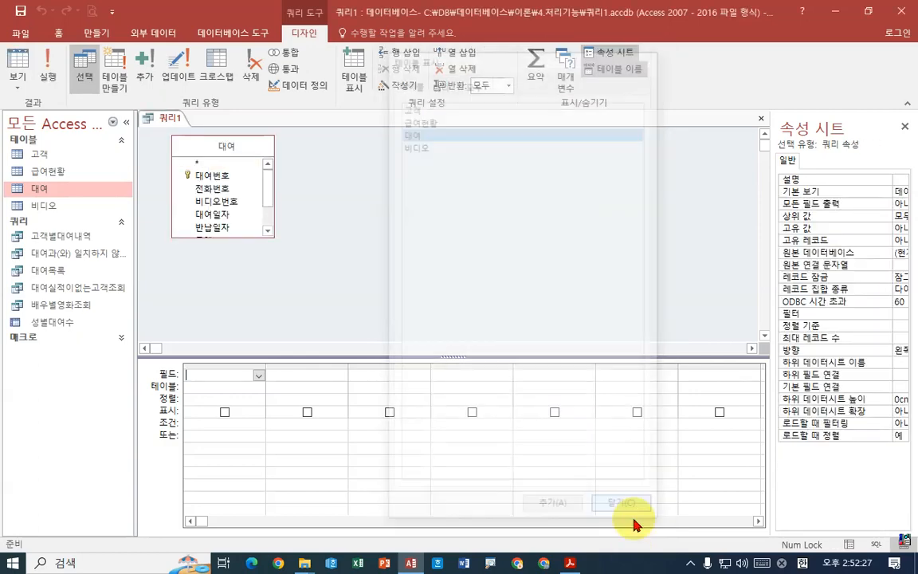
{"action": "key", "text": "alt+Tab"}
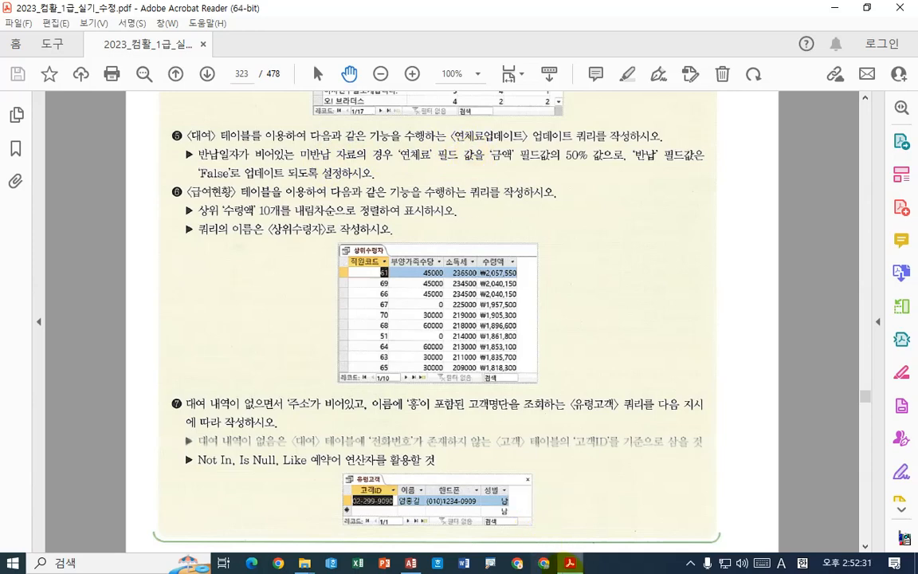
{"action": "key", "text": "alt+Tab"}
Enlarge the 대여 field list to show every field and add 반납일자 and 연체료 to the query grid.
{"action": "left_click", "coordinate": [187, 254]}
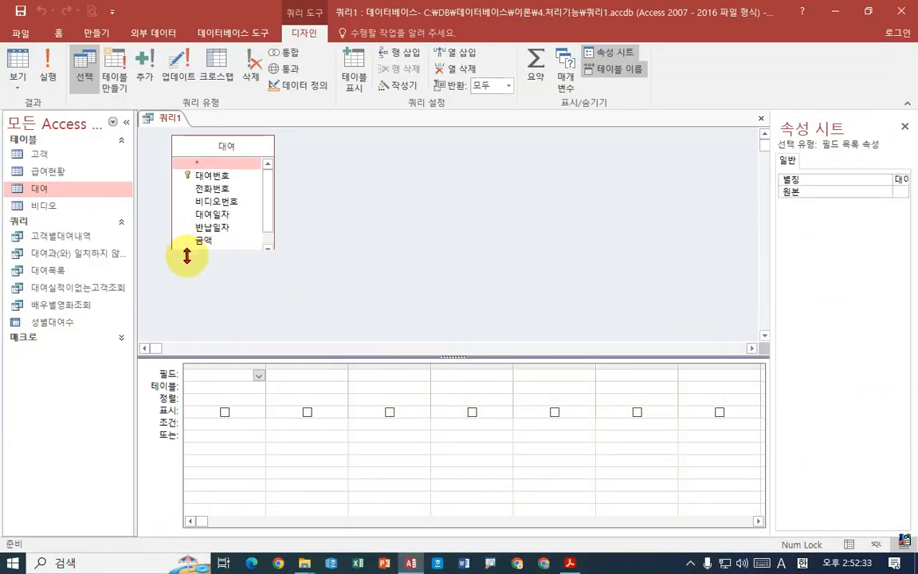
{"action": "left_click_drag", "start_coordinate": [188, 255], "coordinate": [189, 289]}
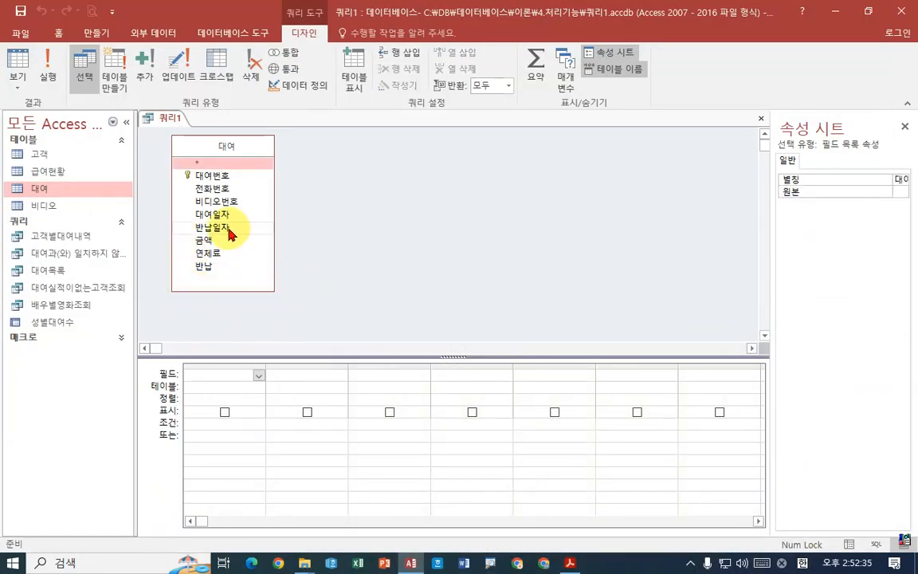
{"action": "double_click", "coordinate": [212, 227]}
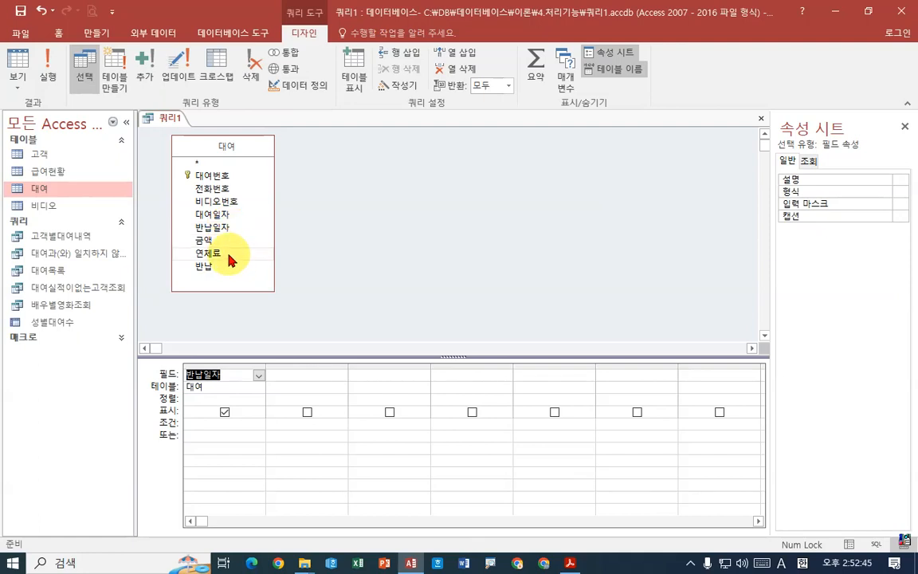
{"action": "double_click", "coordinate": [229, 255]}
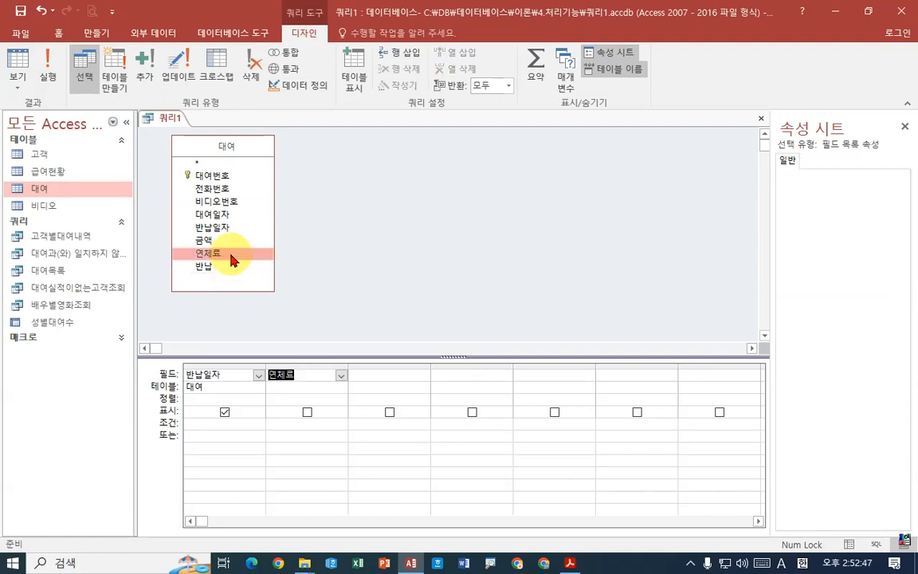
Cut the 반납일자 column from the query grid and add the 반납 field after 연체료.
{"action": "left_click", "coordinate": [224, 366]}
{"action": "right_click", "coordinate": [224, 369]}
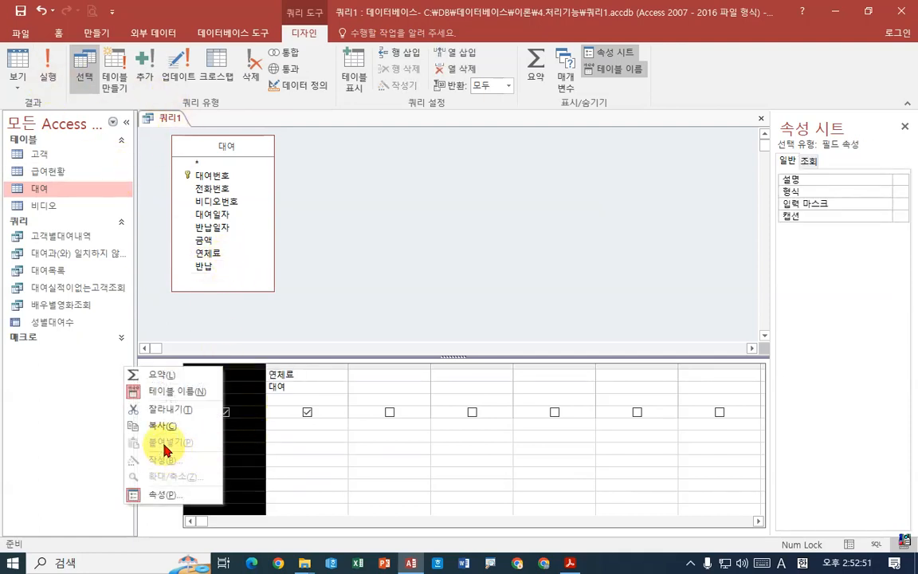
{"action": "left_click", "coordinate": [175, 410]}
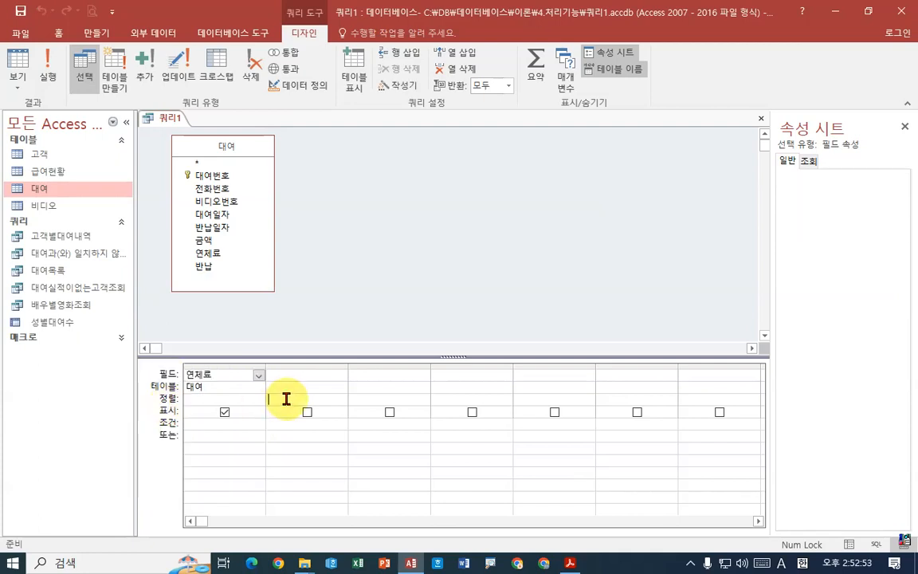
{"action": "left_click", "coordinate": [293, 375]}
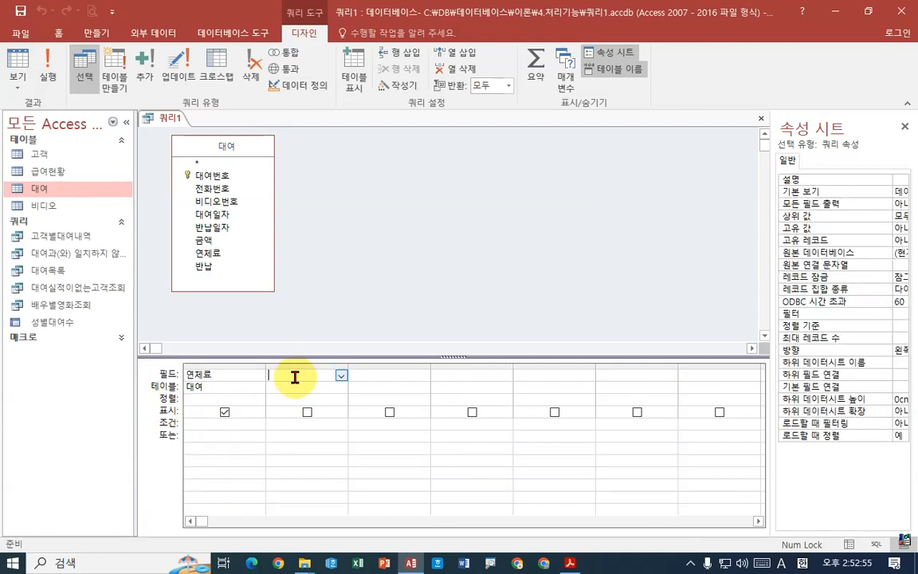
{"action": "double_click", "coordinate": [216, 267]}
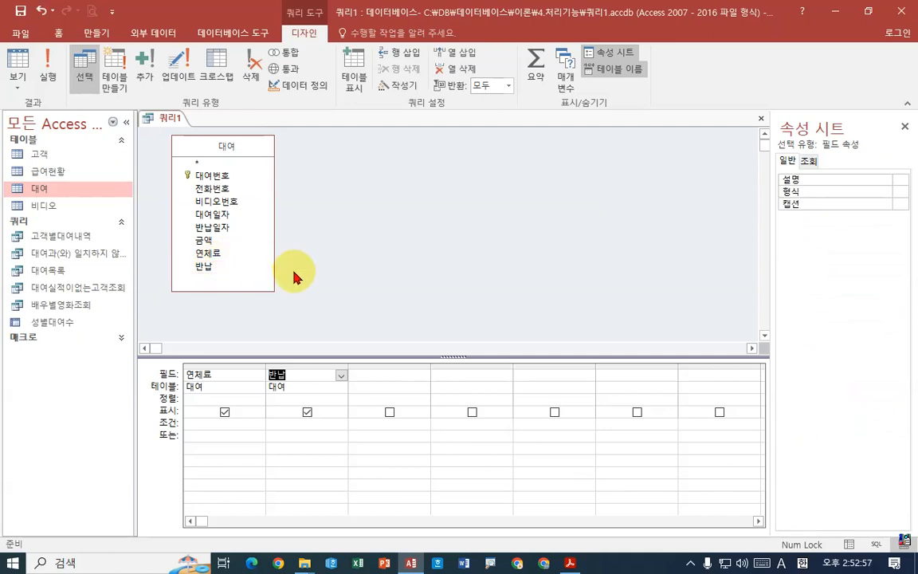
Add the 반납일자 field to the query grid after 반납 and convert the query to an update query.
{"action": "double_click", "coordinate": [216, 227]}
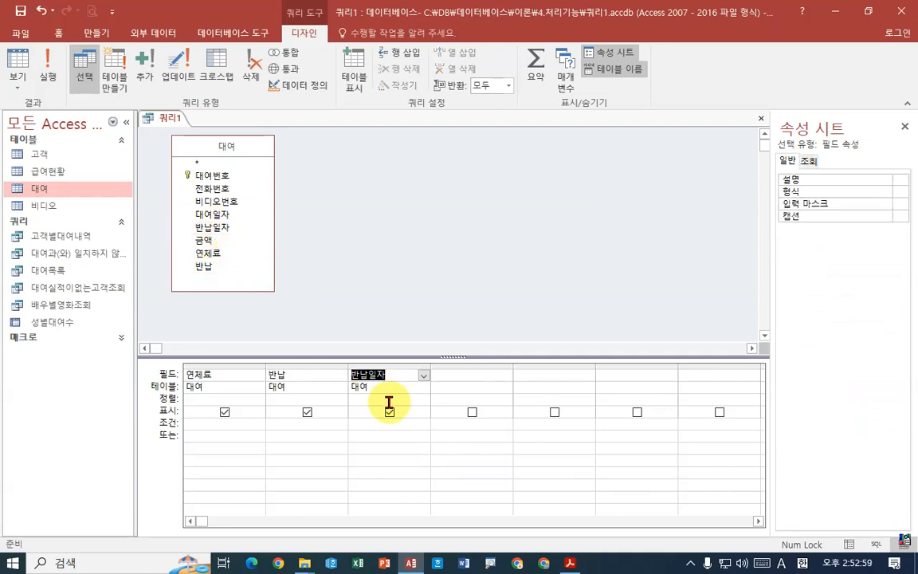
{"action": "left_click", "coordinate": [174, 73]}
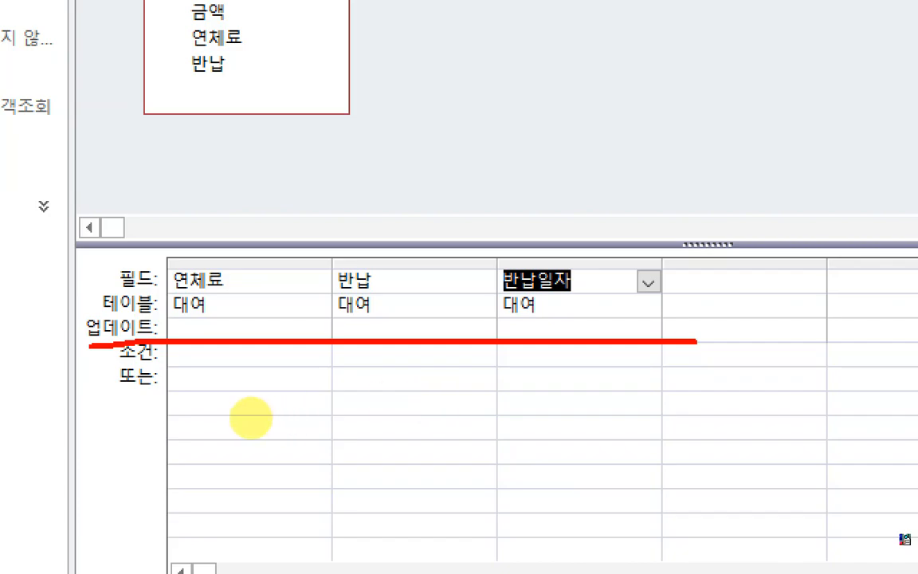
Set the update values to [금액]*0.5 for 연체료 and 0 for 반납.
{"action": "left_click", "coordinate": [191, 330]}
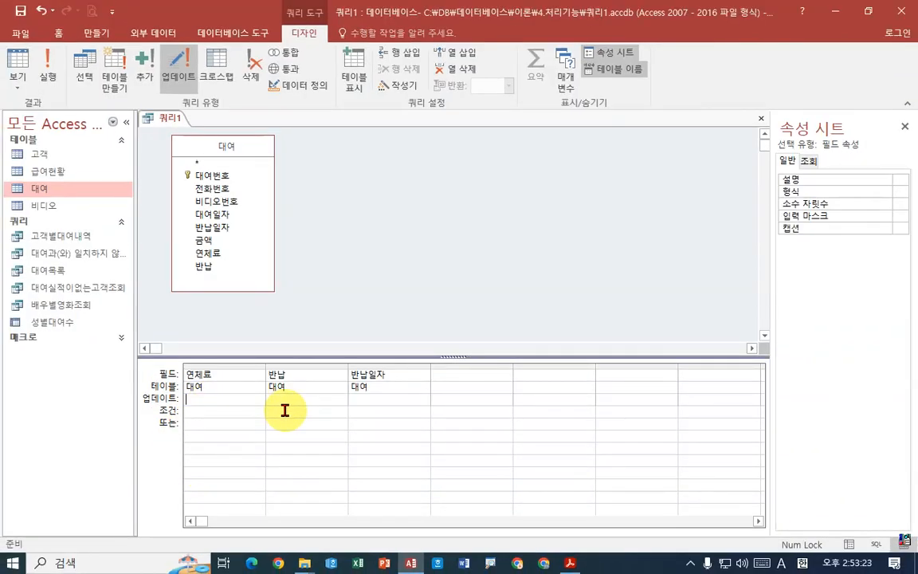
{"action": "type", "text": "금액*0.5"}
{"action": "key", "text": "Tab"}
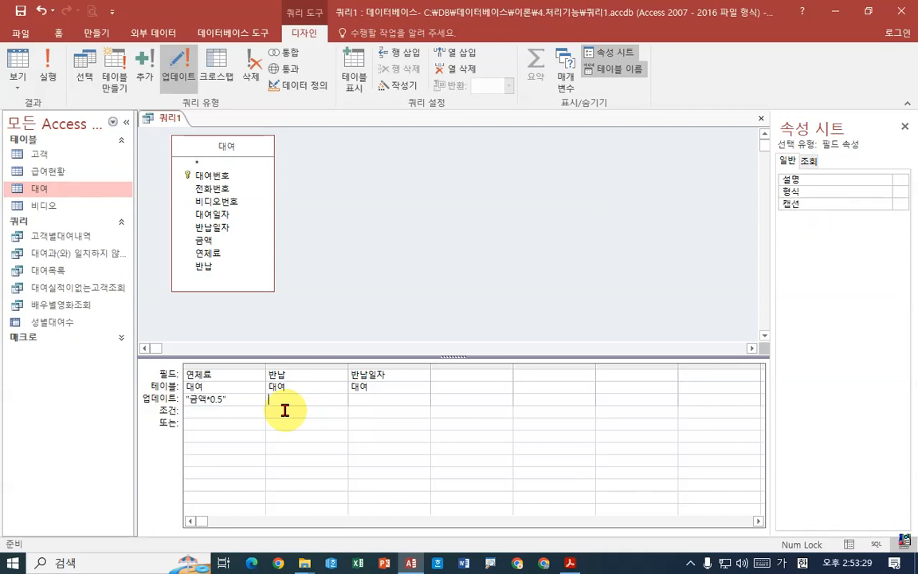
{"action": "left_click", "coordinate": [207, 398]}
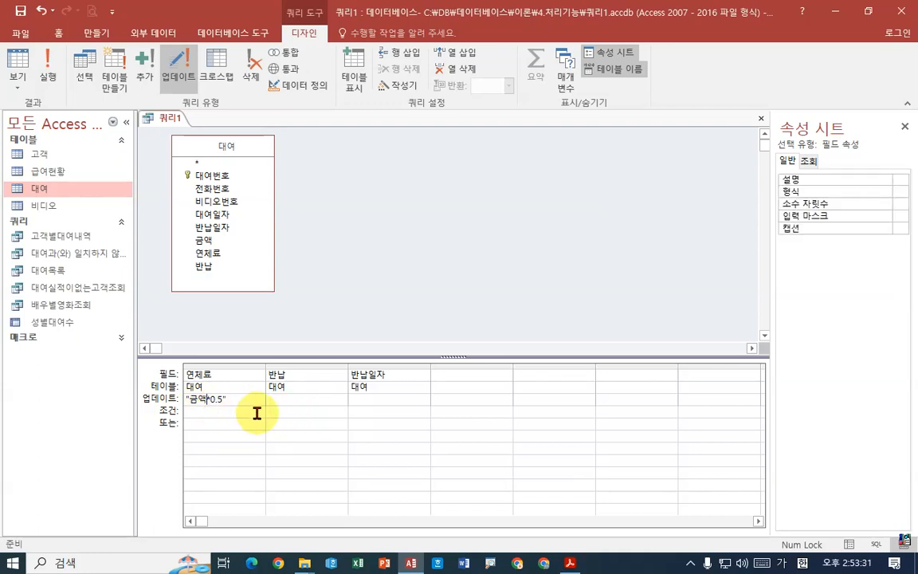
{"action": "key", "text": "BackSpace"}
{"action": "type", "text": "]"}
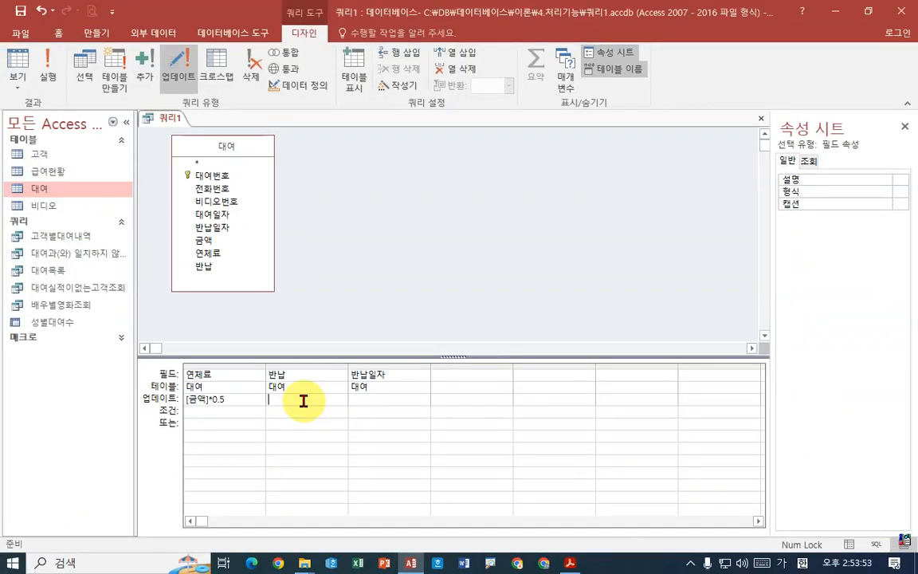
{"action": "key", "text": "Tab"}
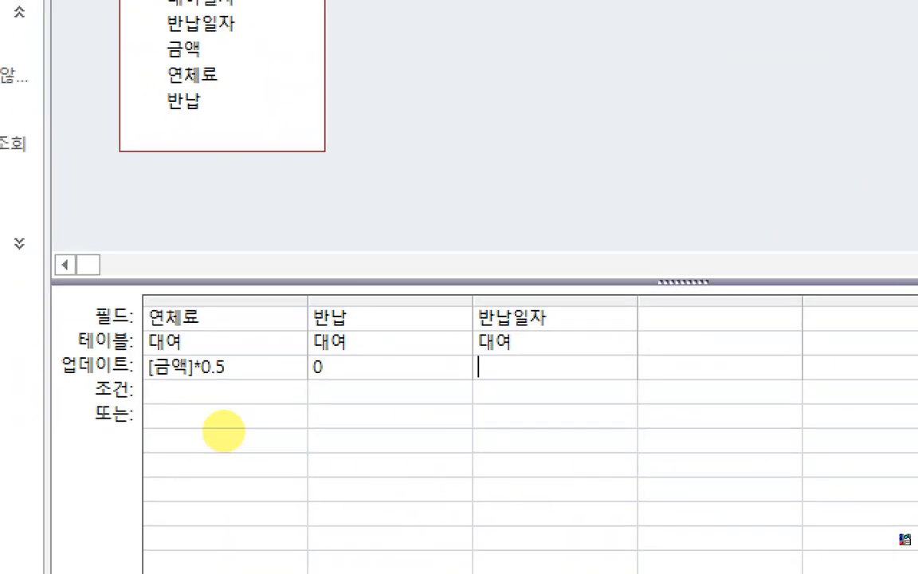
{"action": "mouse_move", "coordinate": [1, 396]}
{"action": "left_mouse_down"}
{"action": "mouse_move", "coordinate": [518, 389]}
{"action": "mouse_move", "coordinate": [602, 357]}
{"action": "left_mouse_up"}
{"action": "left_click", "coordinate": [486, 376]}
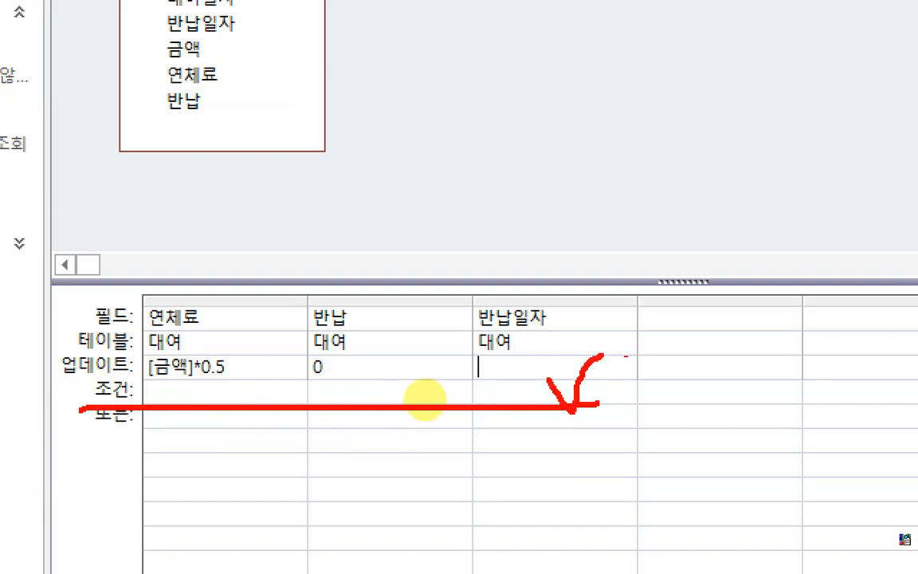
{"action": "key", "text": "Escape"}
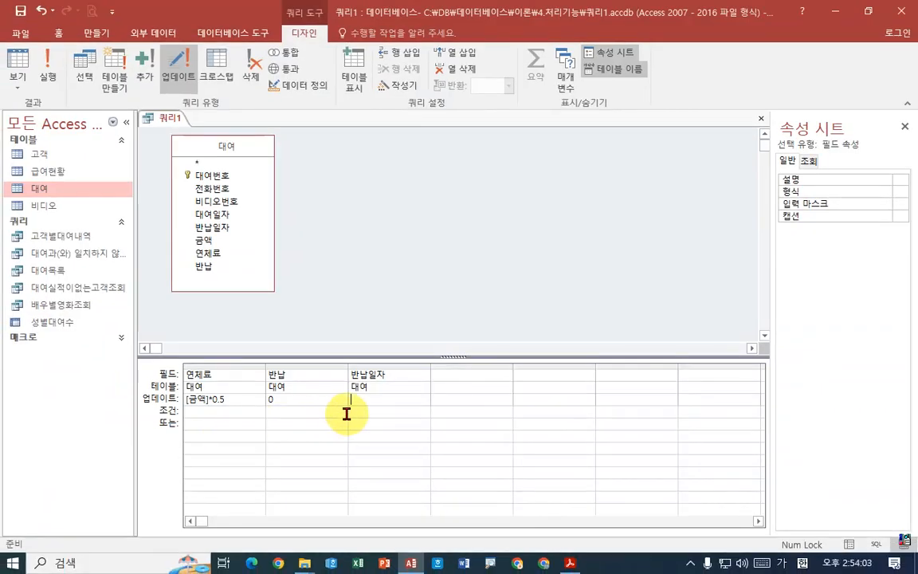
Set the criterion of the 반납일자 field to Is Null.
{"action": "left_click", "coordinate": [358, 412]}
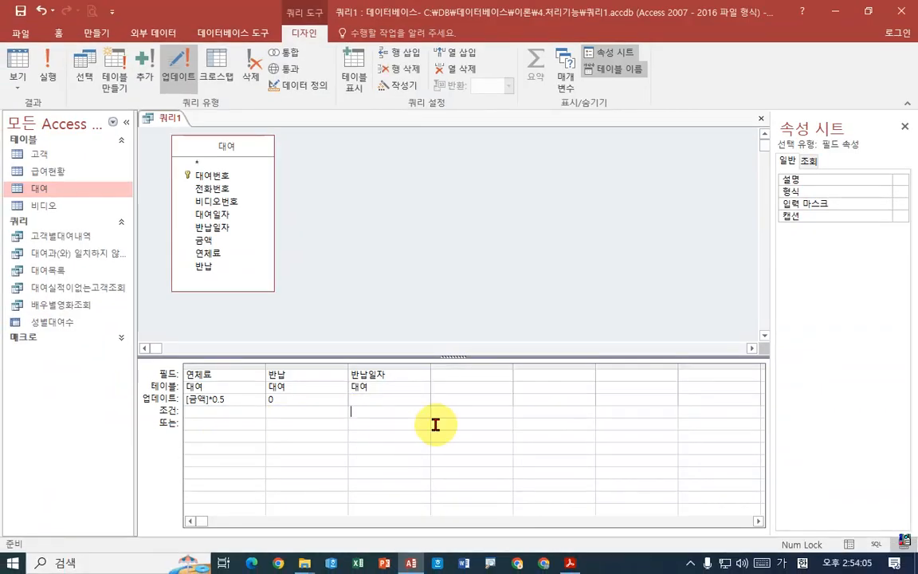
{"action": "type", "text": "i"}
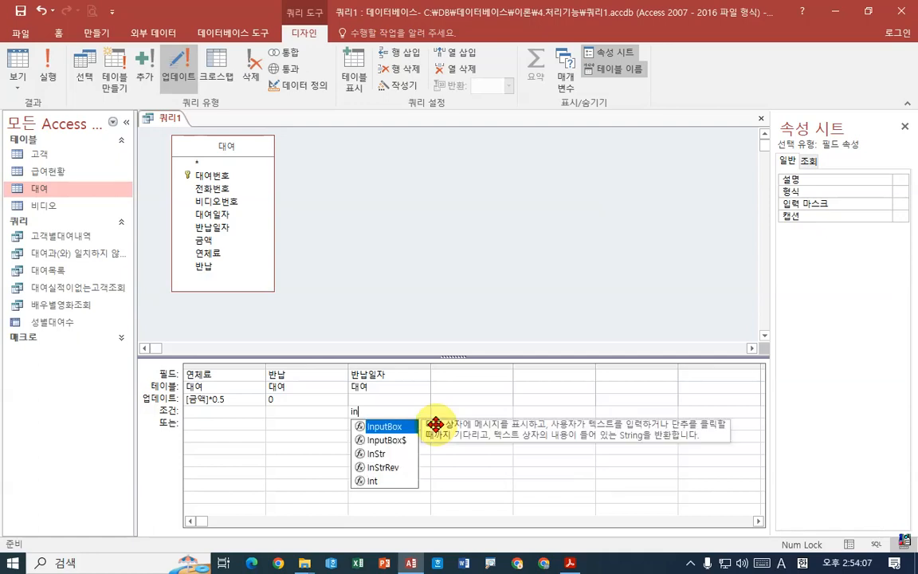
{"action": "type", "text": "s nul"}
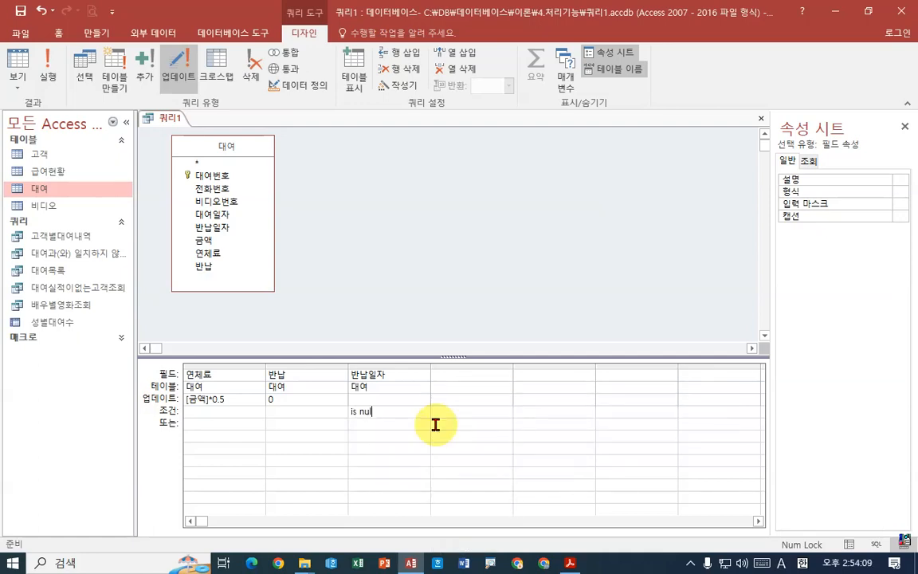
{"action": "type", "text": "l"}
{"action": "key", "text": "Tab"}
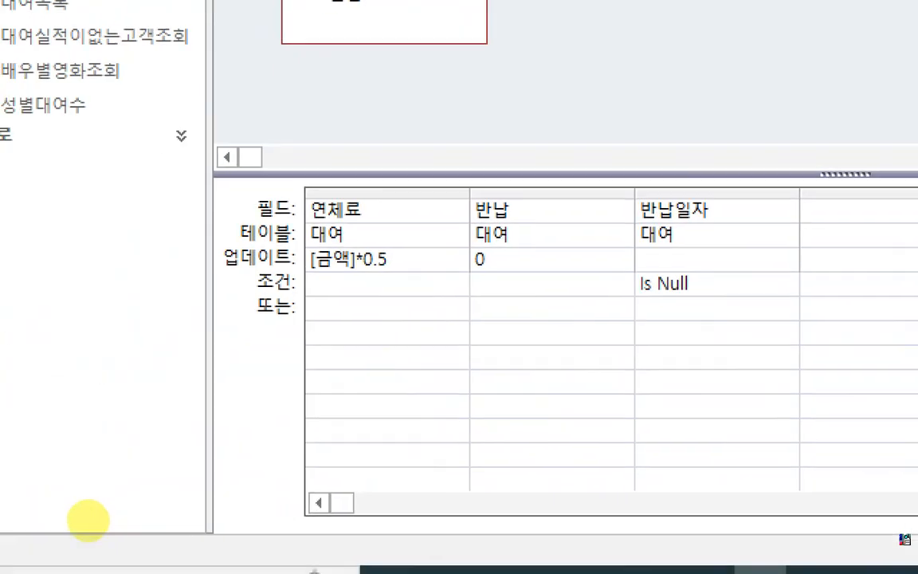
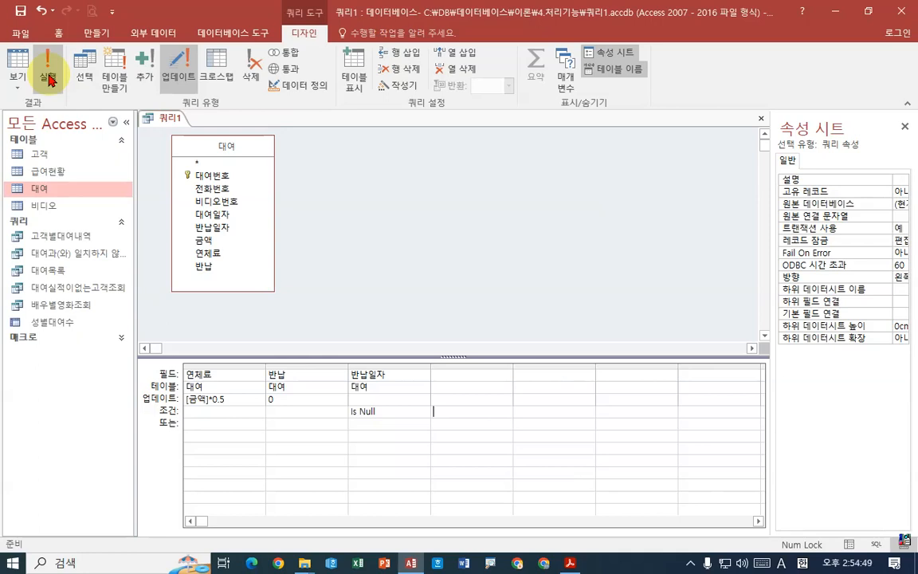
Run the update query and accept updating the matching records.
{"action": "left_click", "coordinate": [48, 78]}
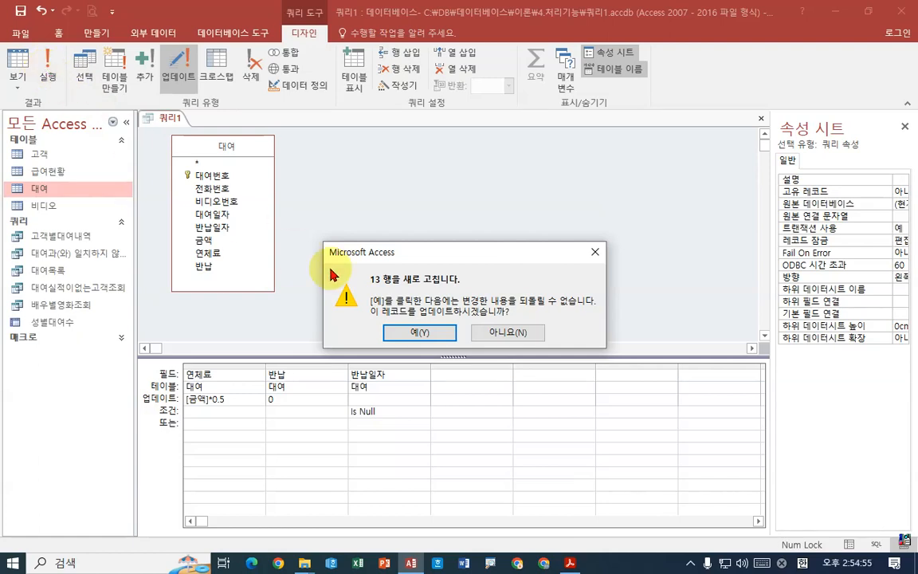
{"action": "left_click", "coordinate": [415, 333]}
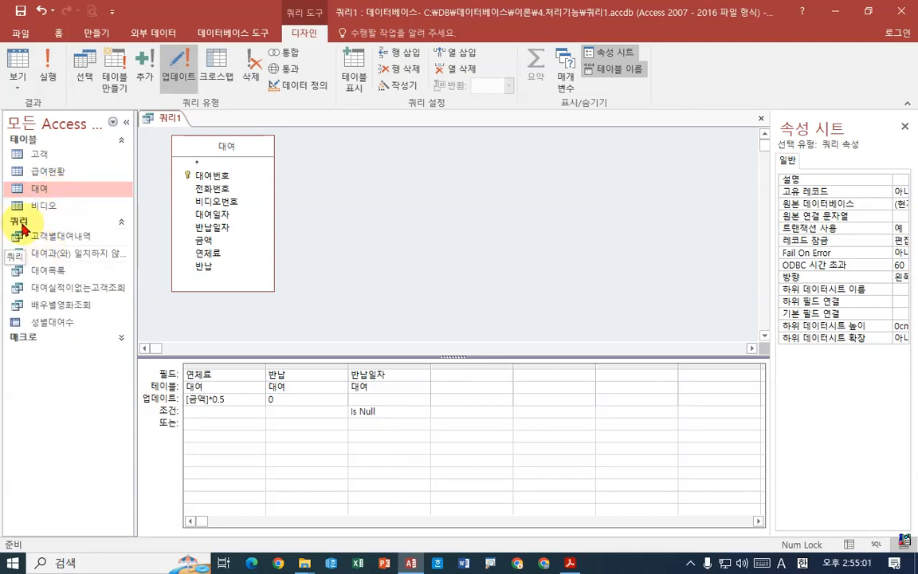
Open the 대여 table, check the 연체료 and 반납 values of the records without a 반납일자, and close the table.
{"action": "double_click", "coordinate": [47, 192]}
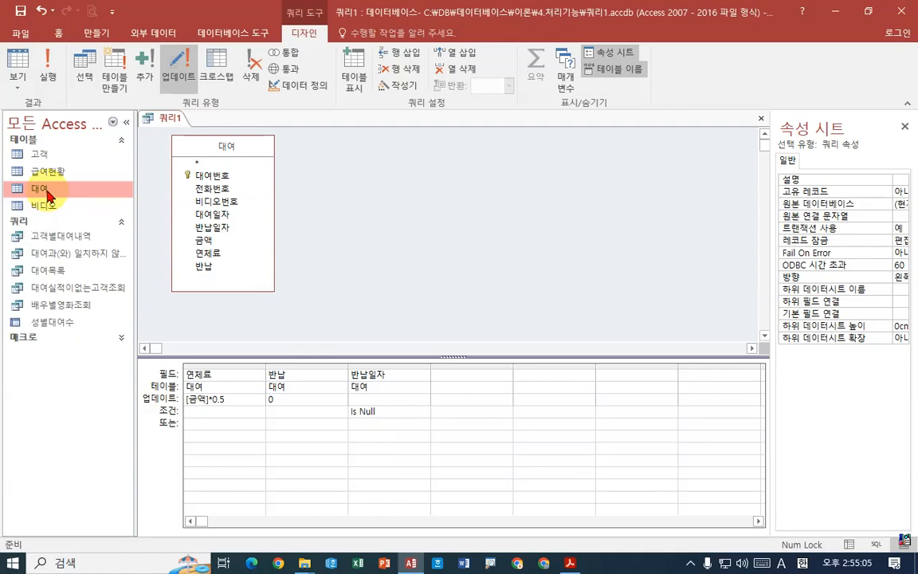
{"action": "left_click", "coordinate": [460, 245]}
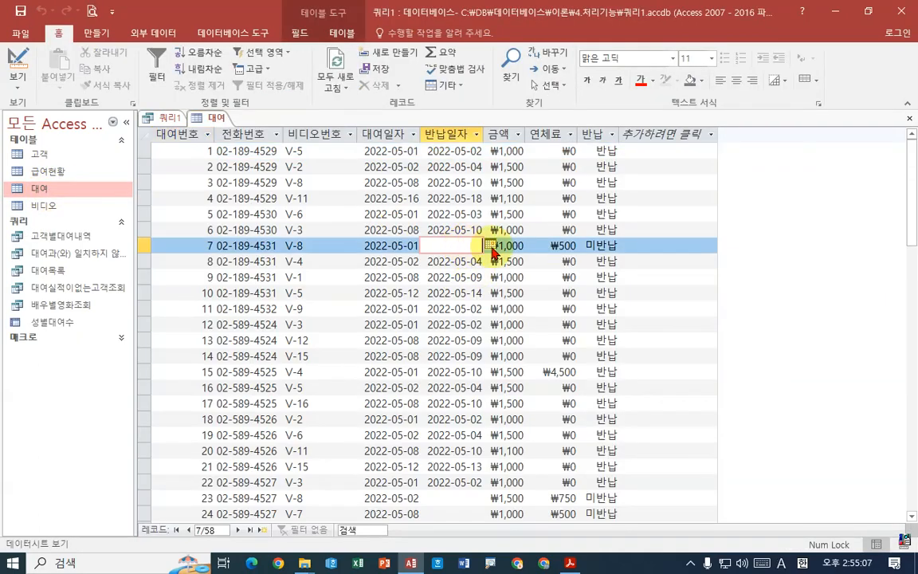
{"action": "left_click", "coordinate": [566, 244]}
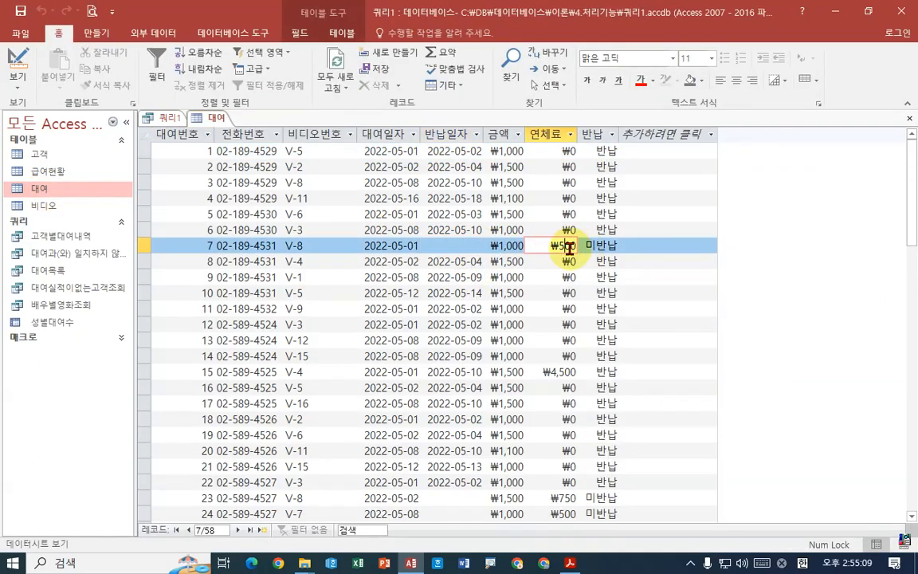
{"action": "scroll", "coordinate": [543, 351], "scroll_direction": "down", "scroll_amount": 2}
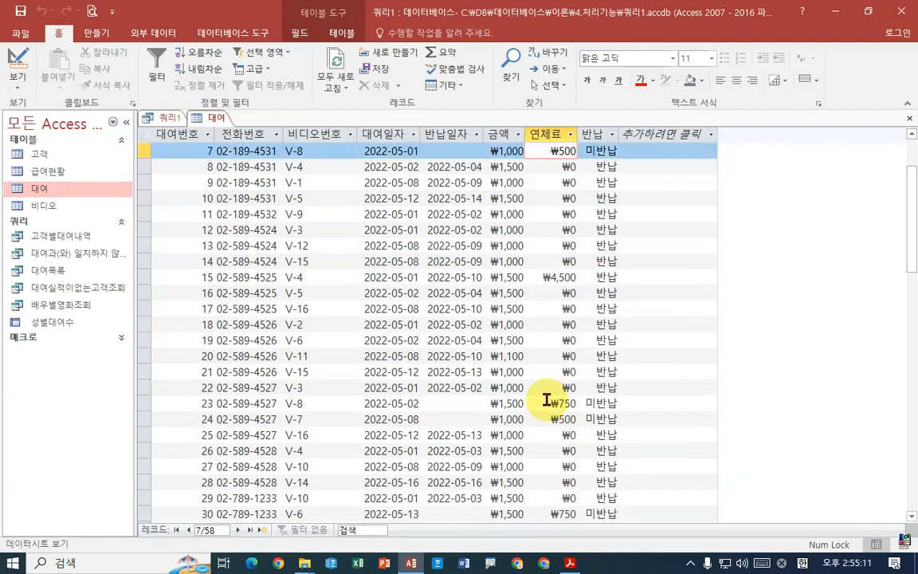
{"action": "left_click", "coordinate": [565, 403]}
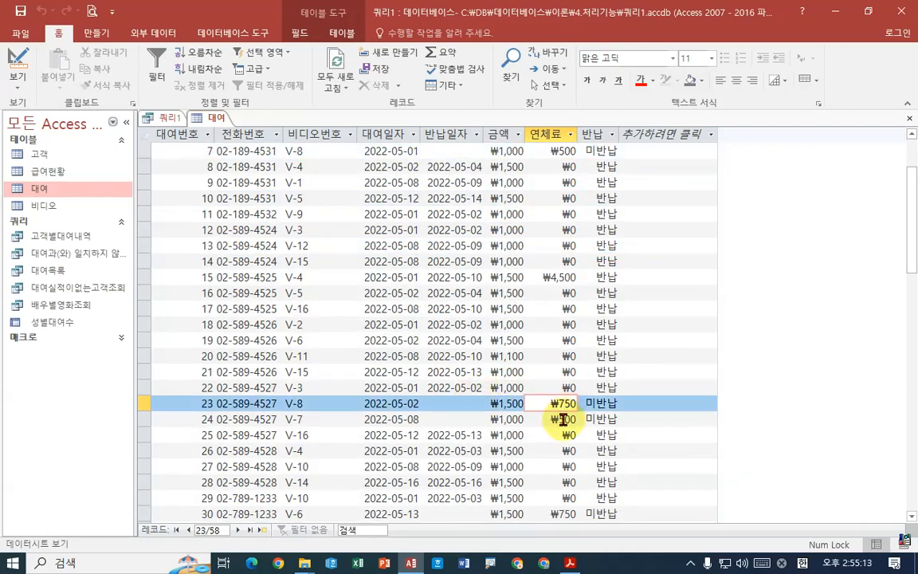
{"action": "left_click", "coordinate": [564, 420]}
{"action": "left_click", "coordinate": [564, 404]}
{"action": "left_click", "coordinate": [561, 419]}
{"action": "left_click", "coordinate": [564, 404]}
{"action": "left_click", "coordinate": [561, 420]}
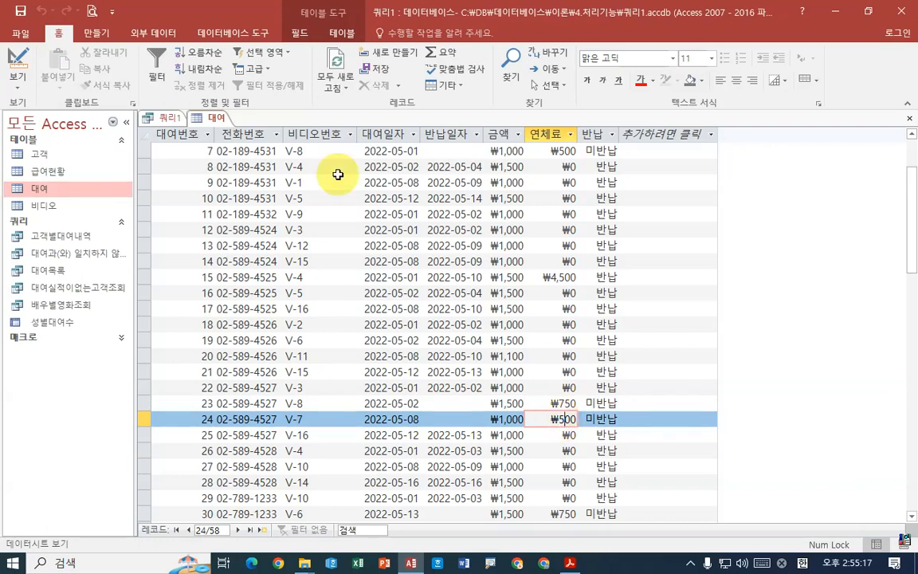
{"action": "right_click", "coordinate": [213, 117]}
{"action": "left_click", "coordinate": [259, 149]}
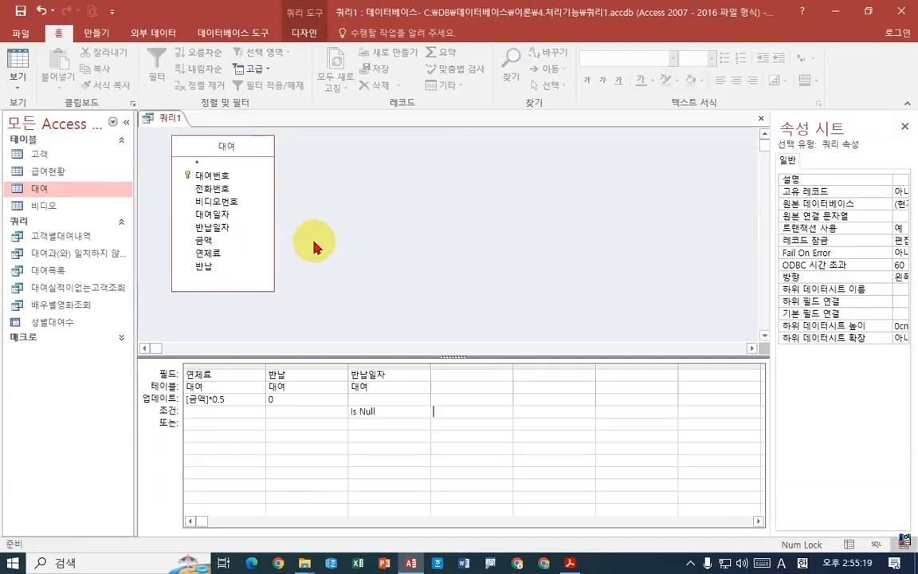
Save the query as 연체료업데이트 and close it.
{"action": "right_click", "coordinate": [172, 118]}
{"action": "left_click", "coordinate": [204, 127]}
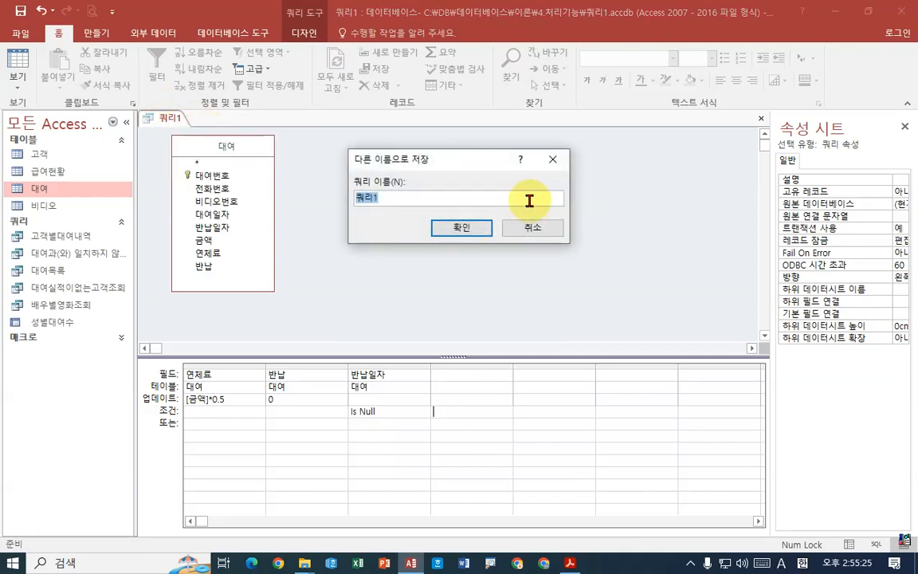
{"action": "type", "text": "du"}
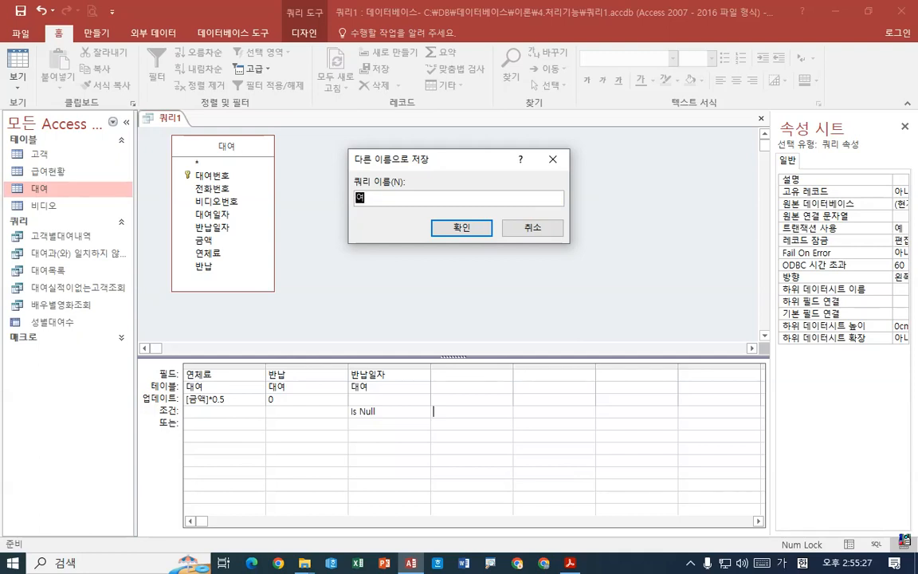
{"action": "type", "text": "scpfydjqepdlxm"}
{"action": "key", "text": "Return"}
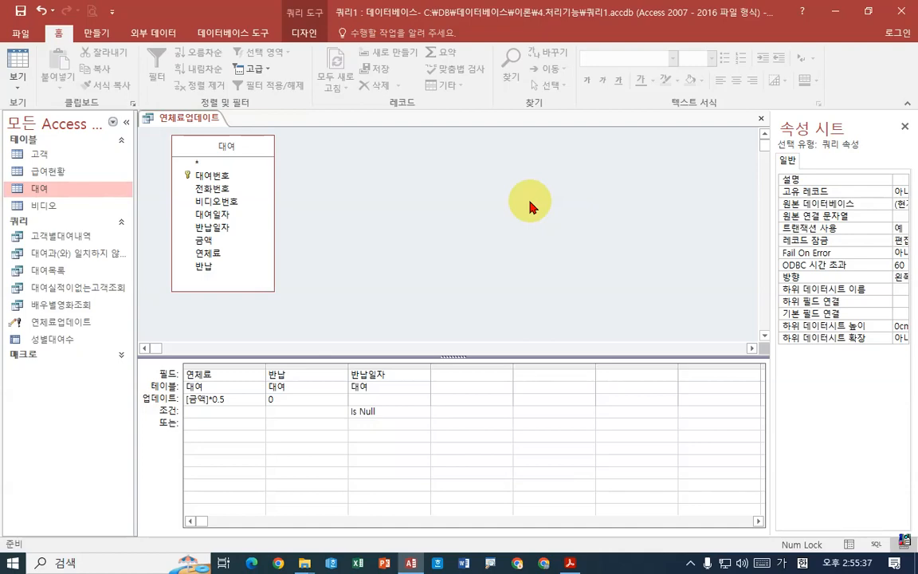
{"action": "right_click", "coordinate": [177, 122]}
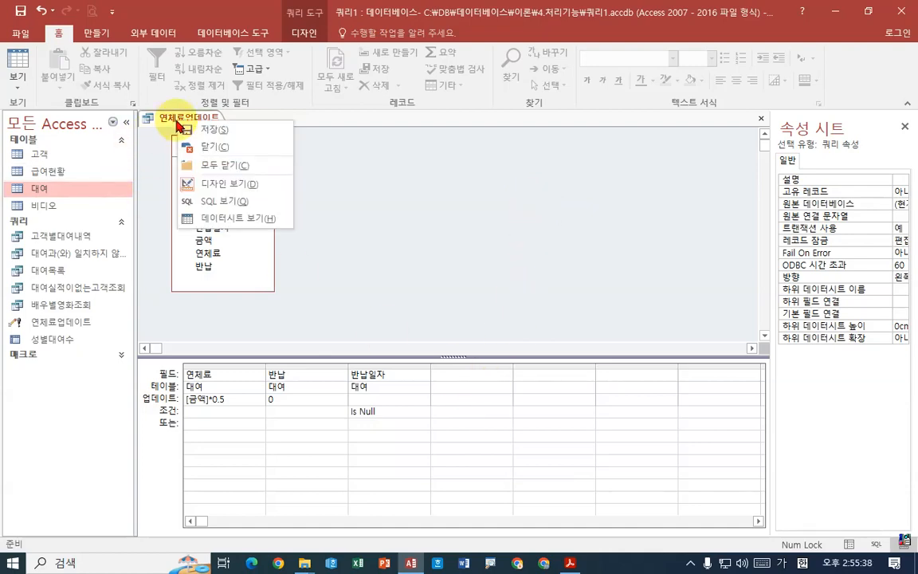
{"action": "left_click", "coordinate": [222, 148]}
Switch to the PDF in Acrobat Reader, read exercise 6 on the 상위수령자 query, and return to Access.
{"action": "left_click", "coordinate": [570, 563]}
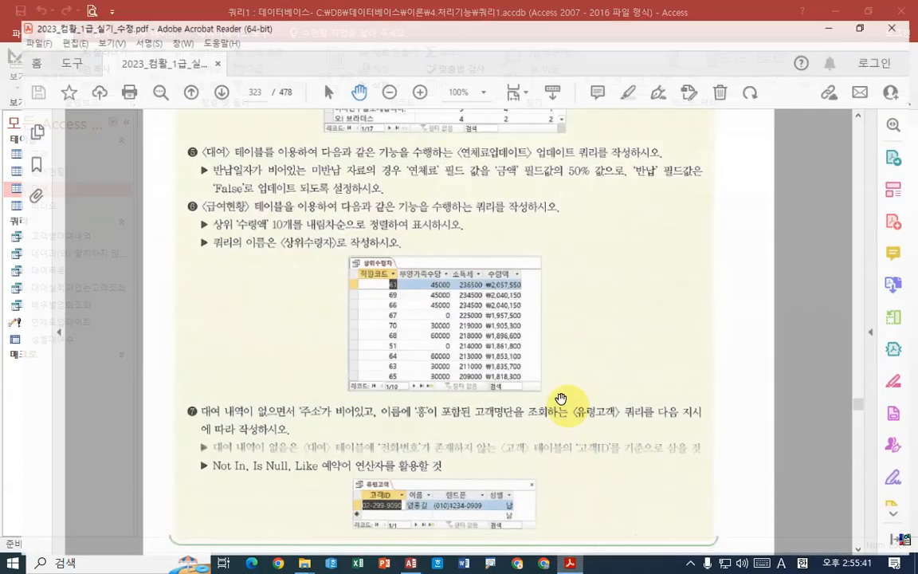
{"action": "left_click_drag", "start_coordinate": [417, 292], "coordinate": [432, 270]}
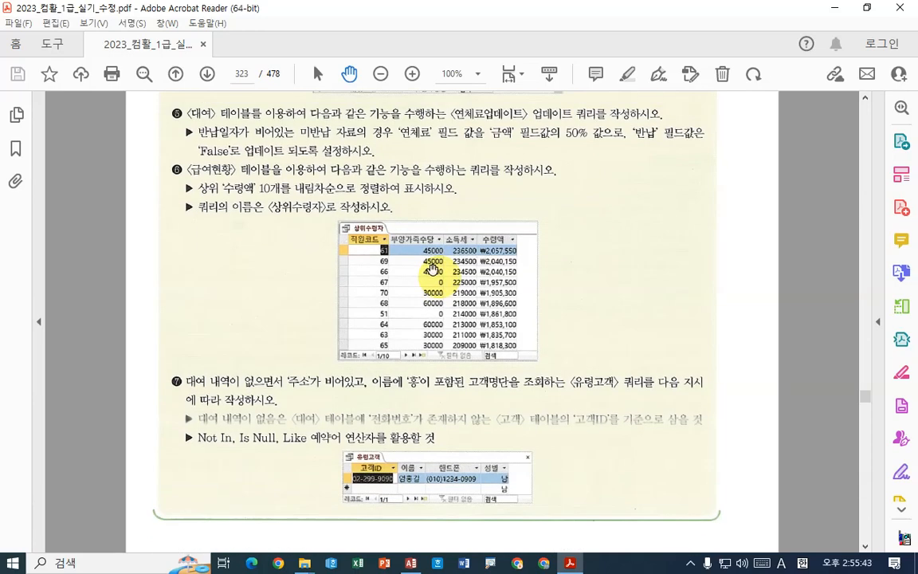
{"action": "scroll", "coordinate": [424, 344], "scroll_direction": "down", "scroll_amount": 3}
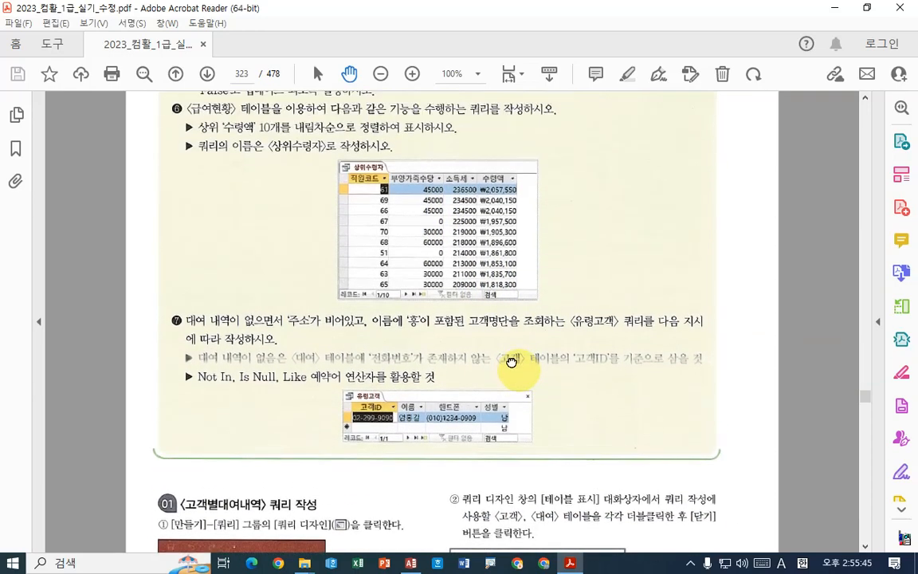
{"action": "scroll", "coordinate": [502, 335], "scroll_direction": "up", "scroll_amount": 2}
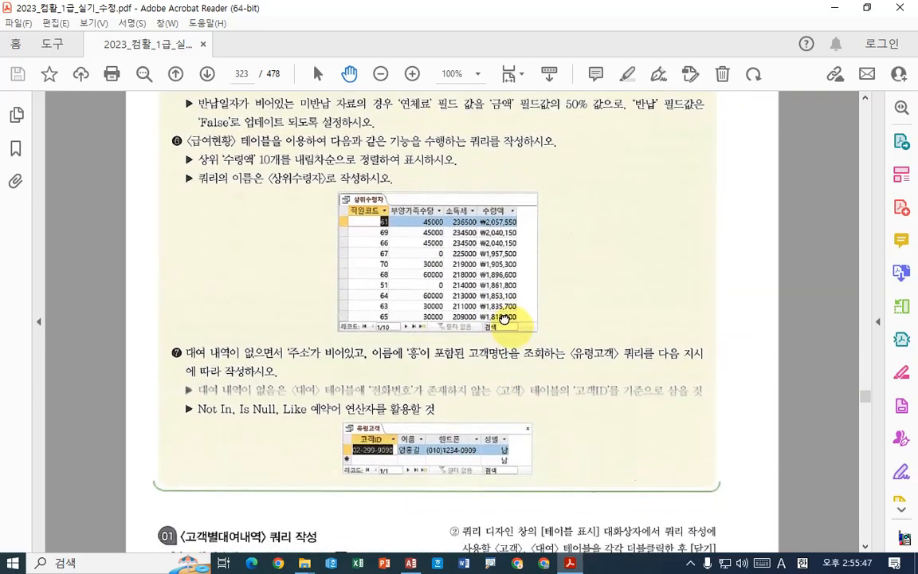
{"action": "left_click_drag", "start_coordinate": [505, 319], "coordinate": [508, 287]}
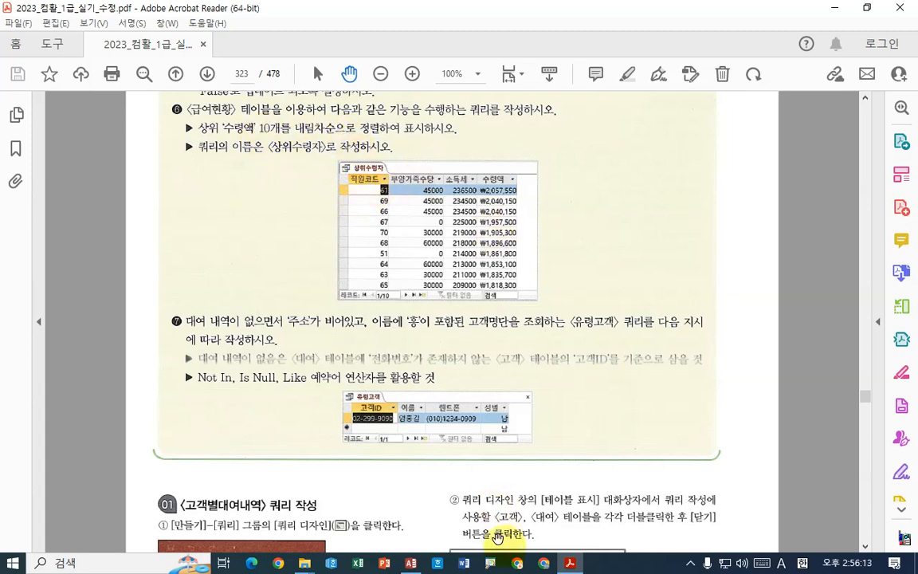
{"action": "left_click", "coordinate": [570, 562]}
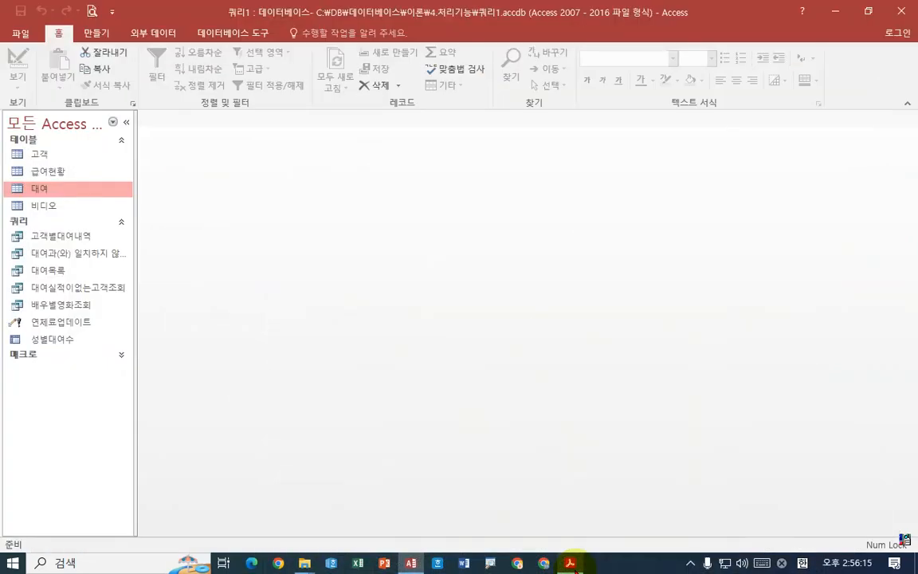
{"action": "left_click", "coordinate": [572, 564]}
{"action": "left_click", "coordinate": [572, 564]}
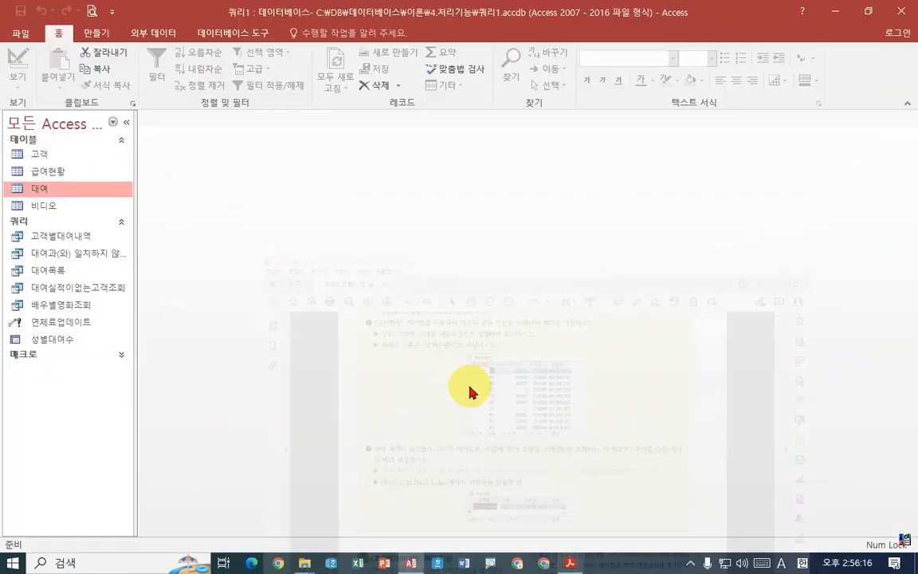
Create a new query in Design View with the 급여현황 table and enlarge its field list to show every field.
{"action": "left_click", "coordinate": [96, 33]}
{"action": "left_click", "coordinate": [222, 80]}
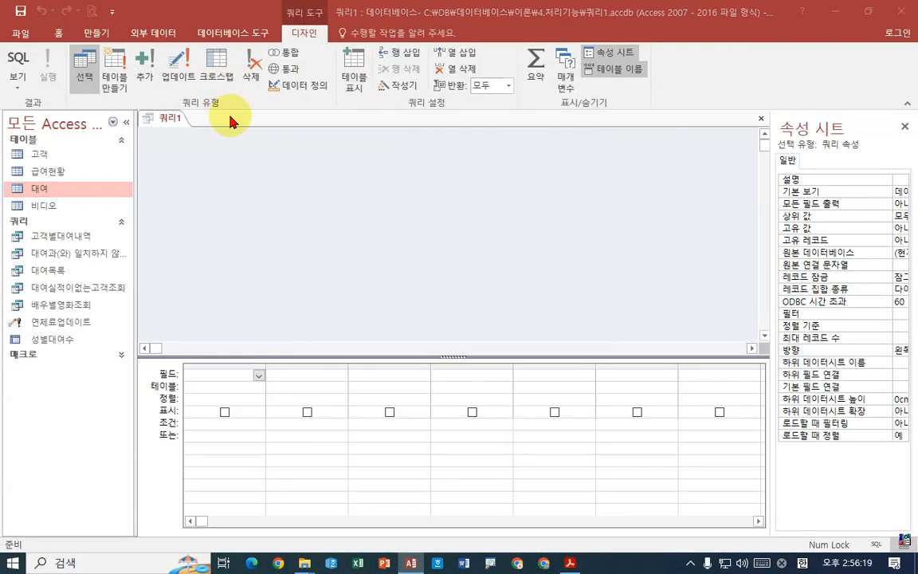
{"action": "double_click", "coordinate": [350, 138]}
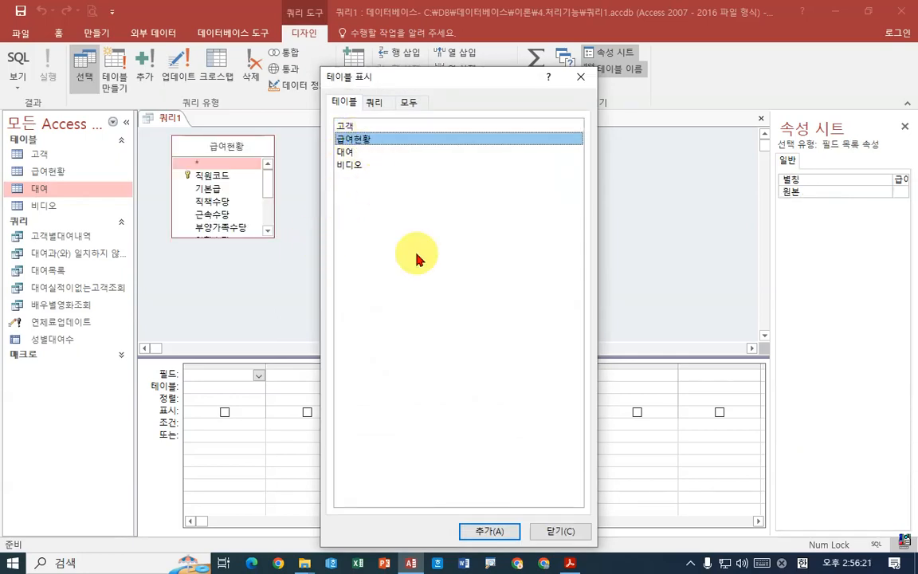
{"action": "left_click", "coordinate": [557, 530]}
{"action": "left_click_drag", "start_coordinate": [192, 237], "coordinate": [192, 324]}
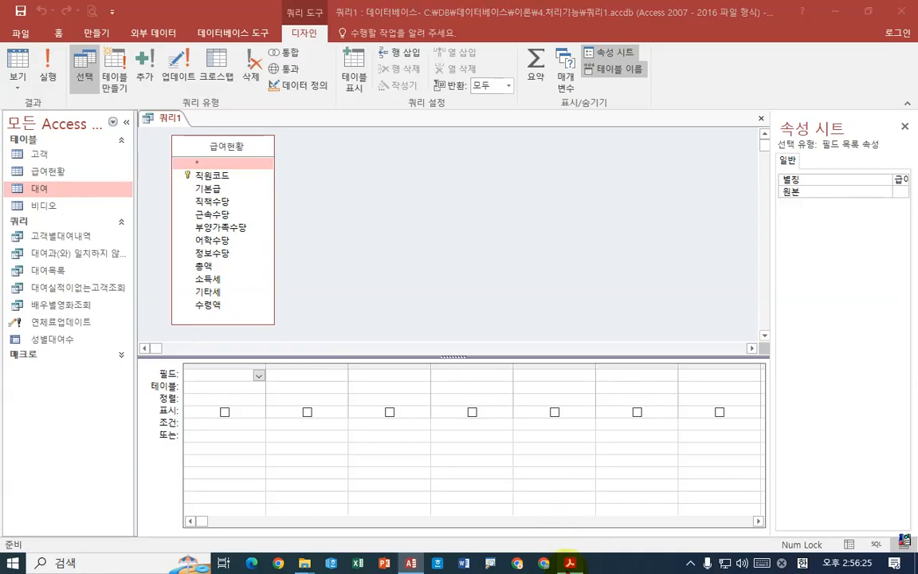
Add the 직원코드, 부양가족수당, 소득세 and 수령액 fields to the query grid, checking exercise 6 in the Acrobat Reader PDF.
{"action": "left_click", "coordinate": [569, 563]}
{"action": "left_click", "coordinate": [569, 563]}
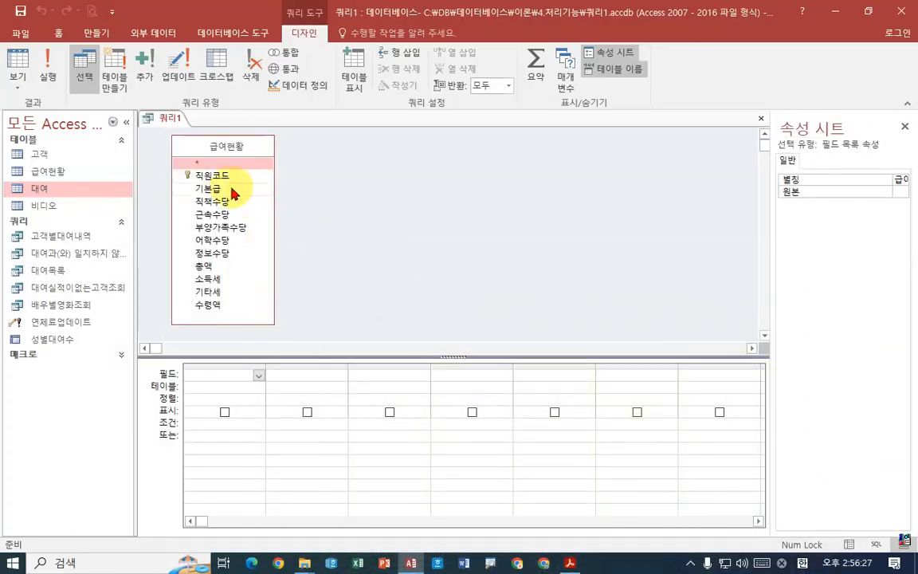
{"action": "left_click_drag", "start_coordinate": [213, 176], "coordinate": [223, 374]}
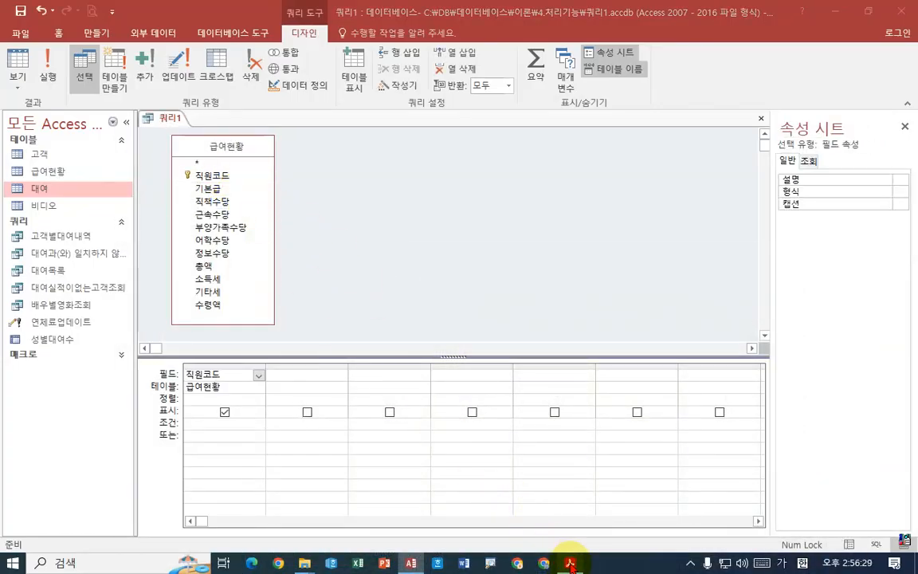
{"action": "left_click", "coordinate": [569, 563]}
{"action": "left_click", "coordinate": [569, 563]}
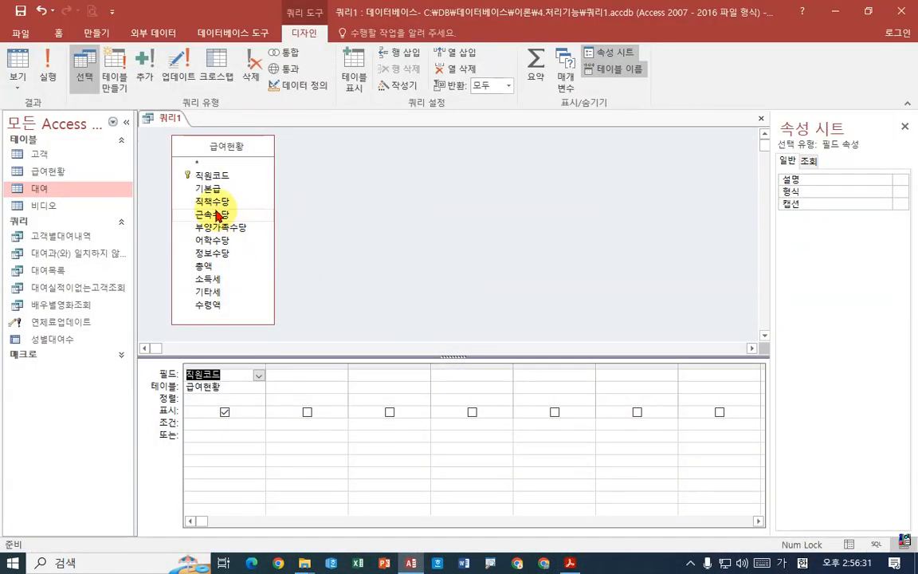
{"action": "double_click", "coordinate": [233, 229]}
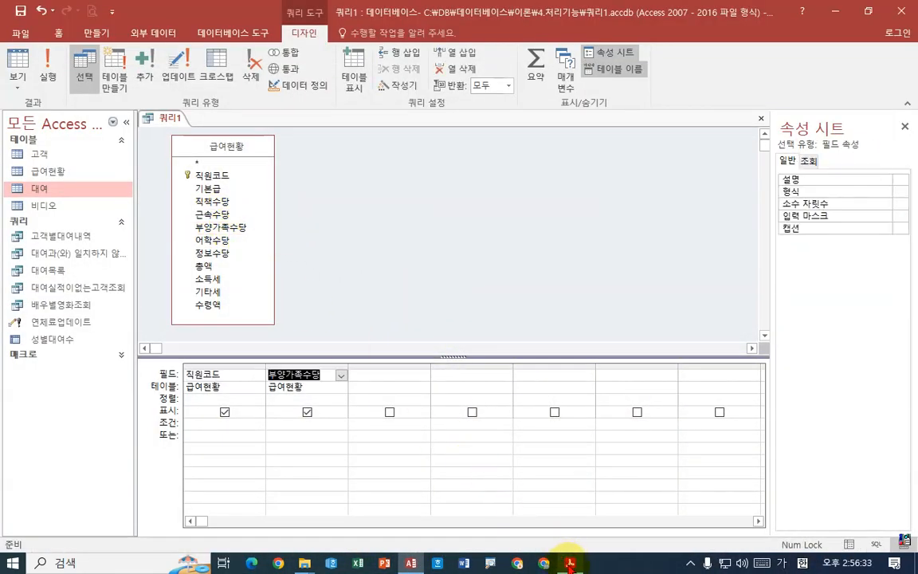
{"action": "left_click", "coordinate": [569, 563]}
{"action": "left_click", "coordinate": [569, 562]}
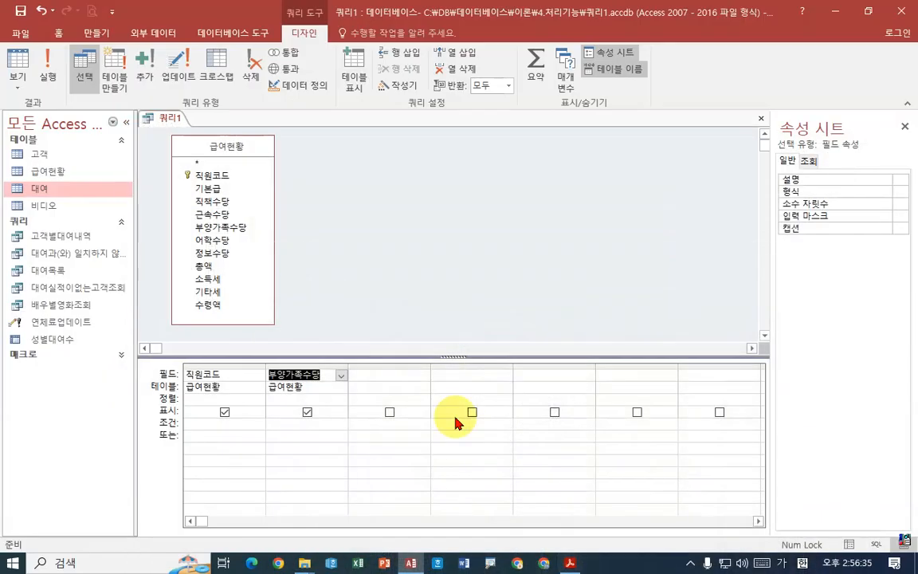
{"action": "double_click", "coordinate": [215, 279]}
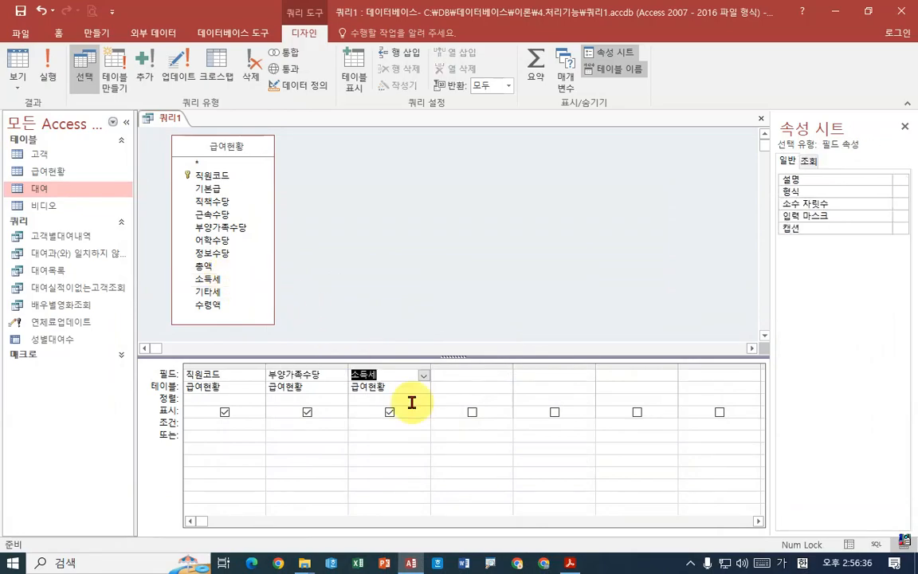
{"action": "left_click", "coordinate": [571, 561]}
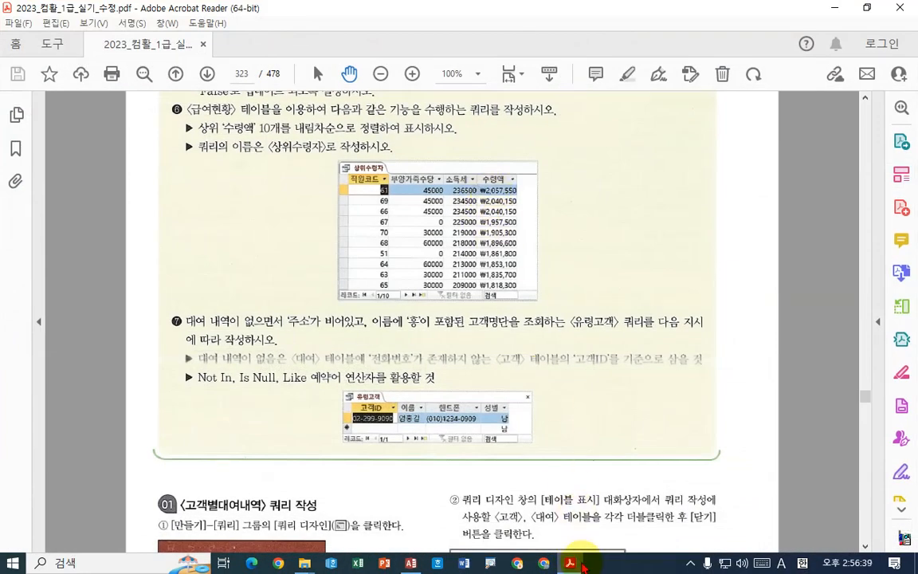
{"action": "left_click", "coordinate": [569, 563]}
{"action": "double_click", "coordinate": [214, 305]}
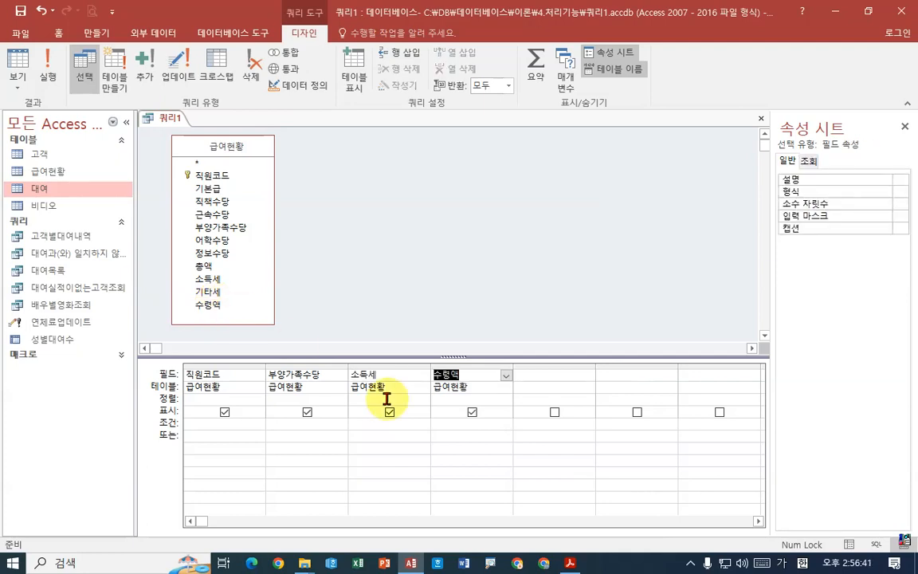
Run the query and widen all four result columns to fit their contents.
{"action": "left_click", "coordinate": [472, 399]}
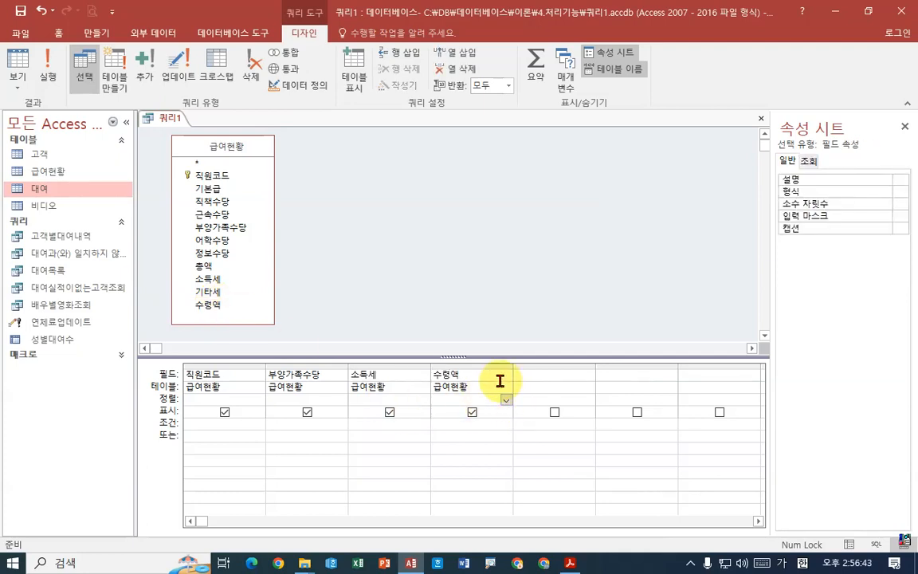
{"action": "left_click", "coordinate": [46, 74]}
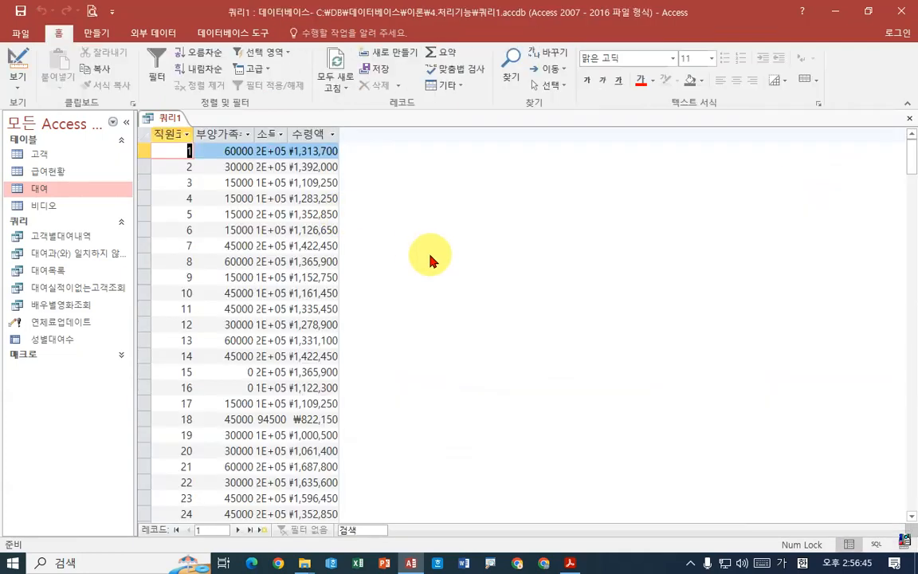
{"action": "left_click_drag", "start_coordinate": [177, 134], "coordinate": [302, 133]}
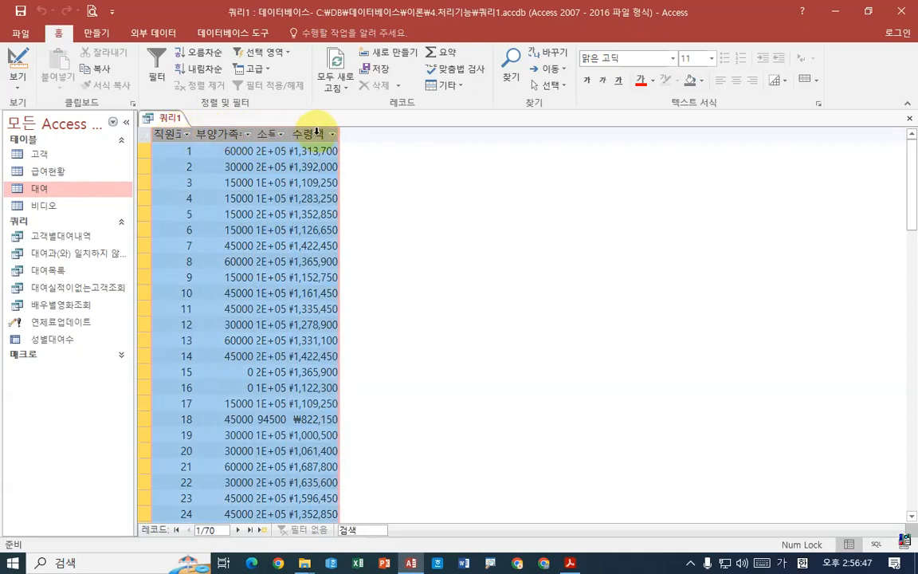
{"action": "double_click", "coordinate": [286, 134]}
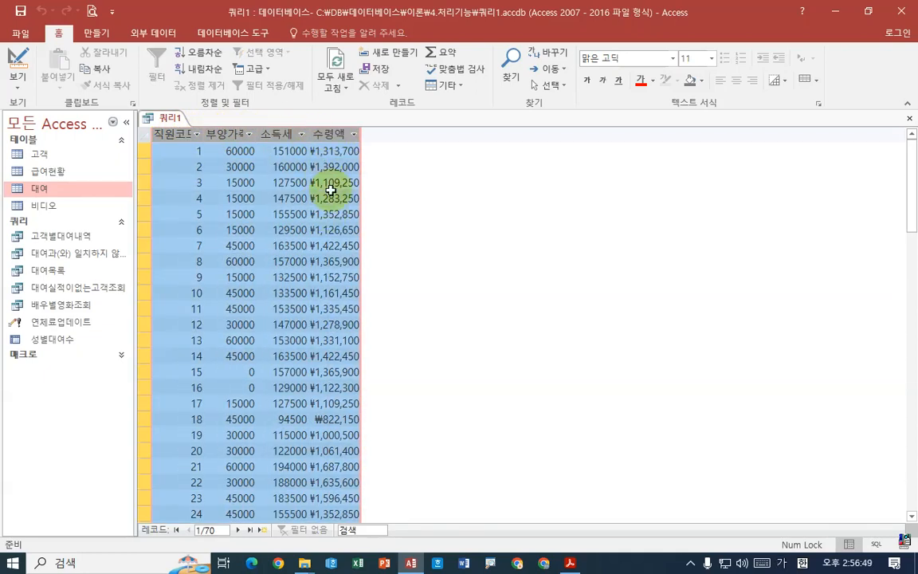
{"action": "double_click", "coordinate": [360, 133]}
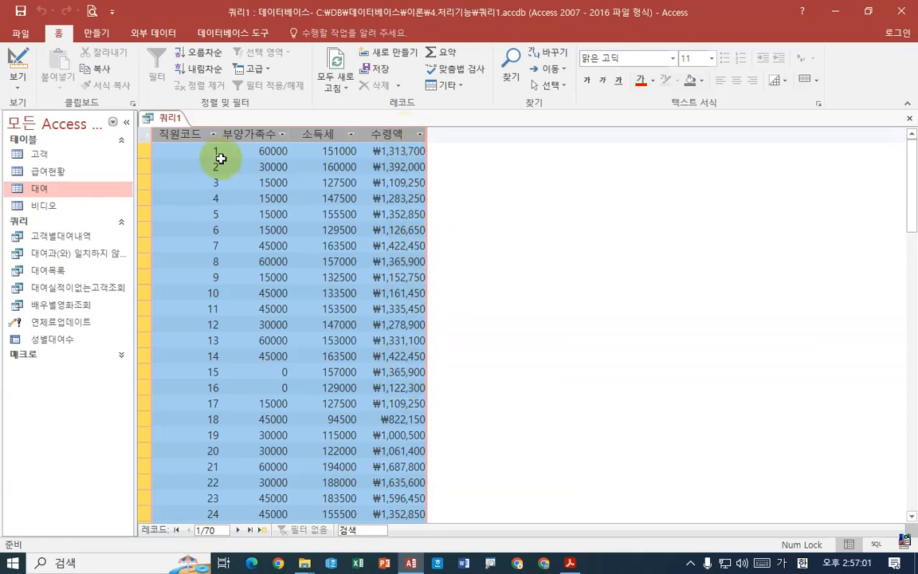
Return to Design View, set the sort order of 수령액 to 내림차순 and run the query.
{"action": "right_click", "coordinate": [176, 117]}
{"action": "left_click", "coordinate": [177, 180]}
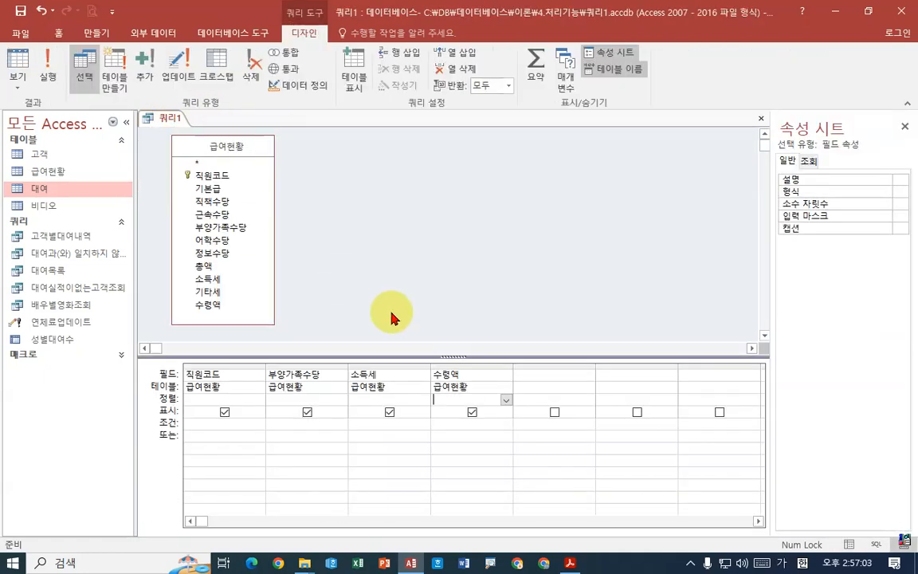
{"action": "left_click", "coordinate": [506, 399]}
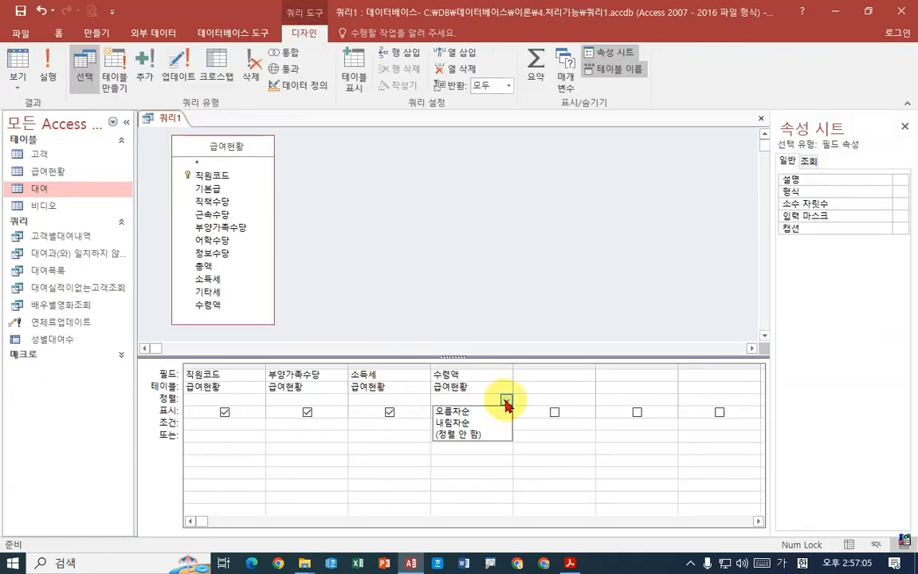
{"action": "left_click", "coordinate": [470, 476]}
{"action": "left_click", "coordinate": [484, 398]}
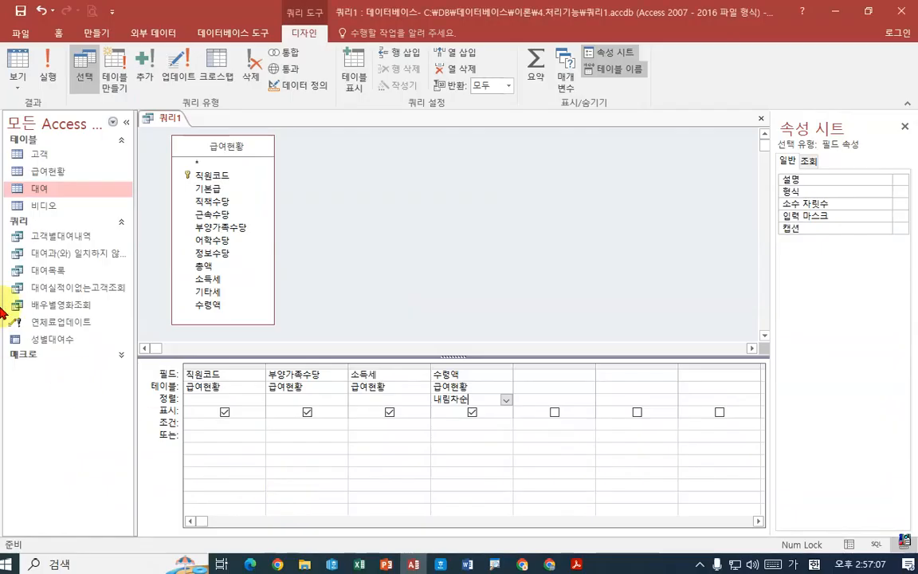
{"action": "left_click", "coordinate": [44, 67]}
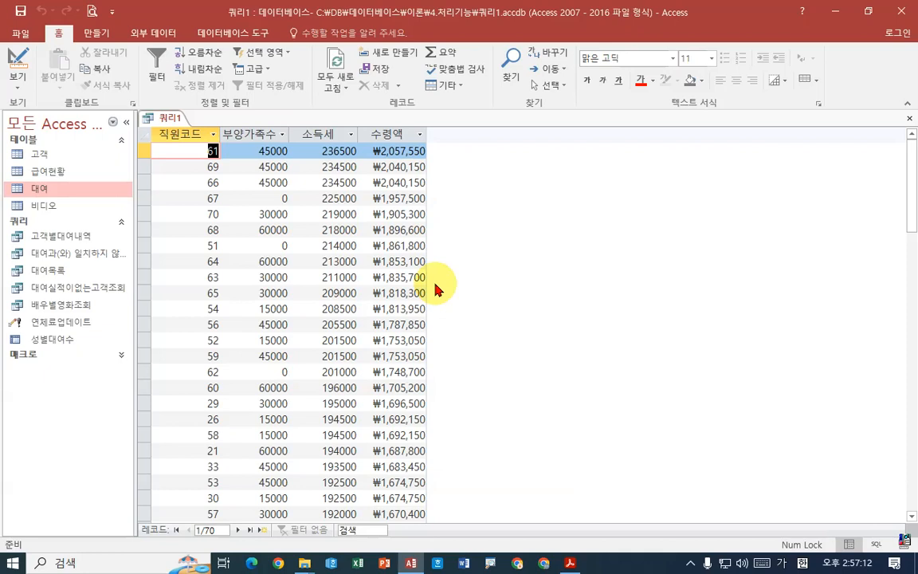
{"action": "left_click", "coordinate": [412, 151]}
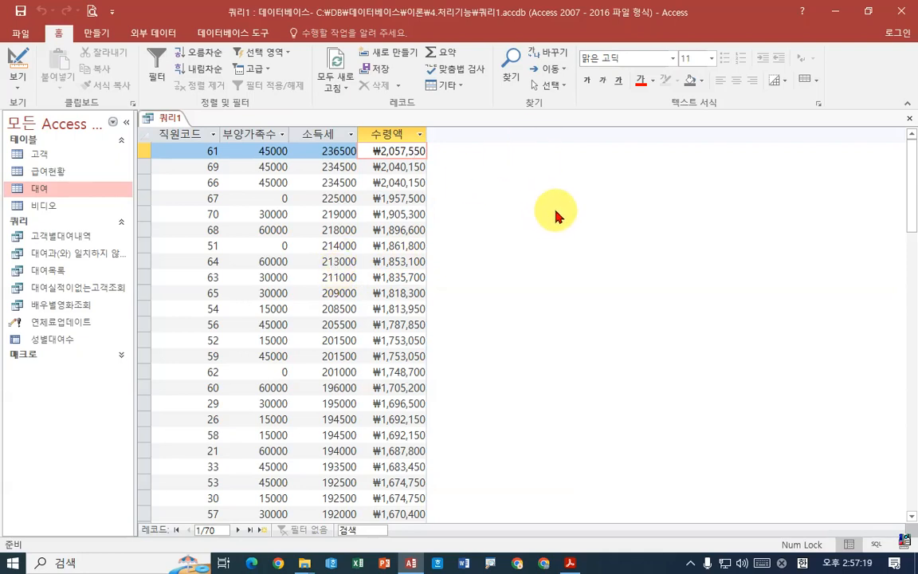
{"action": "key", "text": "ctrl+2"}
{"action": "left_click_drag", "start_coordinate": [572, 185], "coordinate": [572, 217]}
{"action": "mouse_move", "coordinate": [595, 198]}
{"action": "left_mouse_down"}
{"action": "mouse_move", "coordinate": [609, 221]}
{"action": "mouse_move", "coordinate": [590, 215]}
{"action": "left_mouse_up"}
{"action": "left_click_drag", "start_coordinate": [617, 236], "coordinate": [608, 250]}
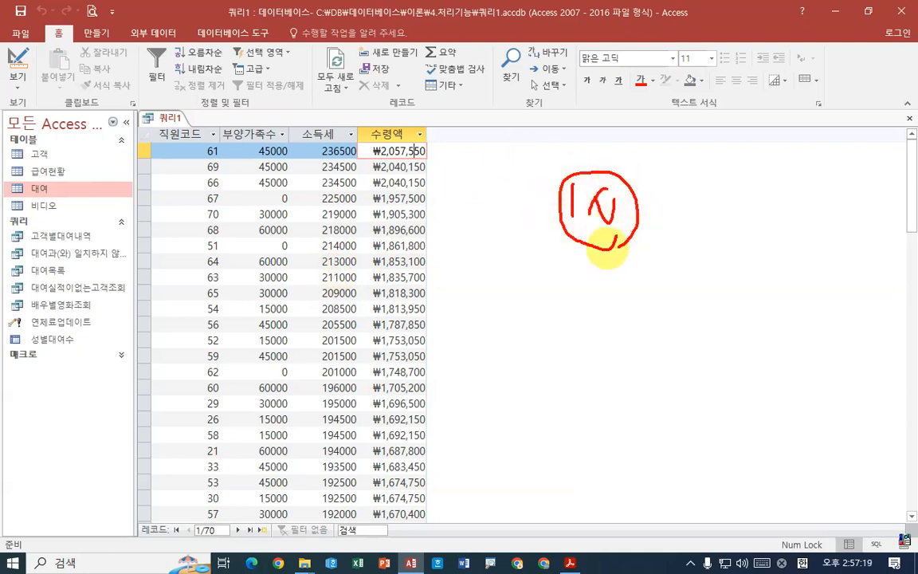
{"action": "key", "text": "Escape"}
Return to Design View, widen the property sheet and show the properties of the whole query.
{"action": "right_click", "coordinate": [172, 117]}
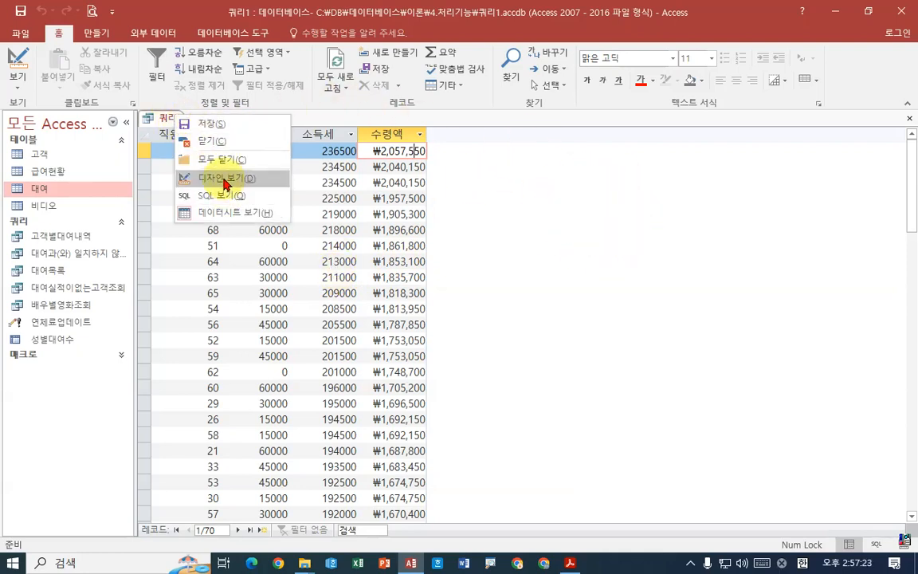
{"action": "left_click", "coordinate": [221, 178]}
{"action": "left_click_drag", "start_coordinate": [770, 248], "coordinate": [673, 246]}
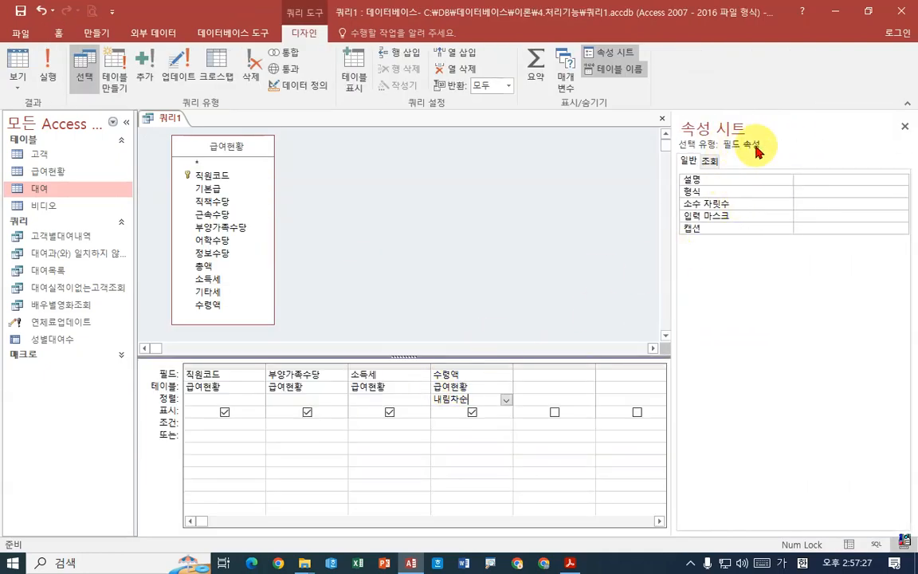
{"action": "left_click", "coordinate": [374, 374]}
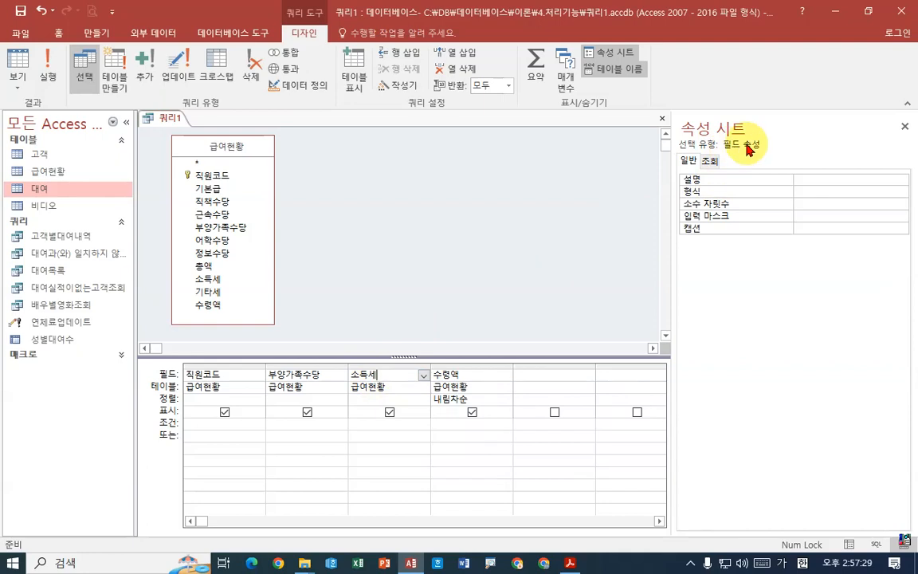
{"action": "left_click", "coordinate": [482, 220]}
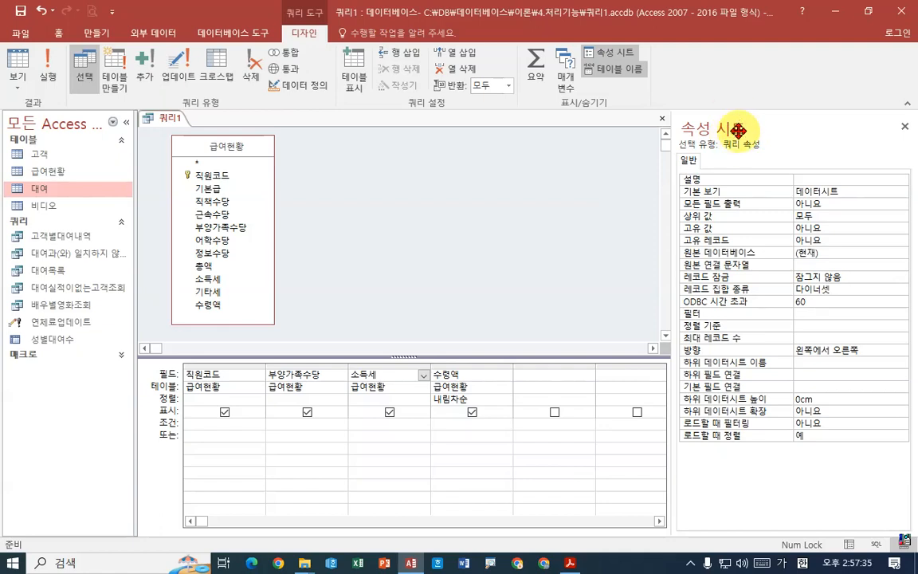
Set the query's 상위 값 property to 10.
{"action": "left_click", "coordinate": [720, 215]}
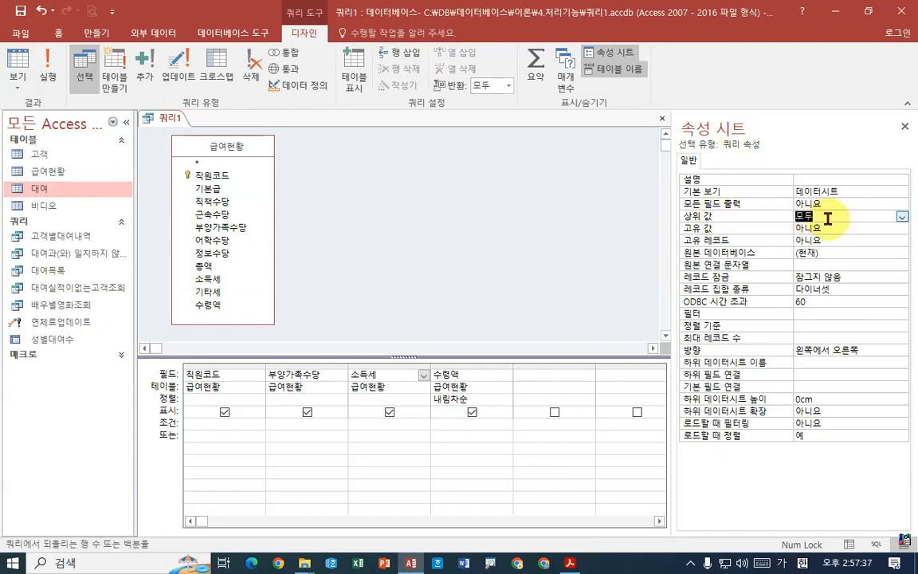
{"action": "type", "text": "100"}
{"action": "key", "text": "Return"}
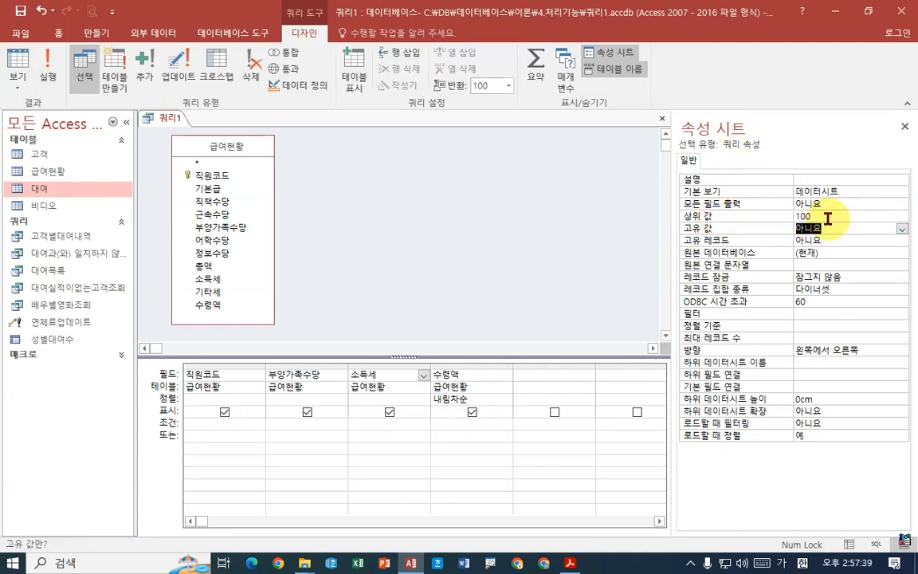
{"action": "left_click", "coordinate": [828, 217]}
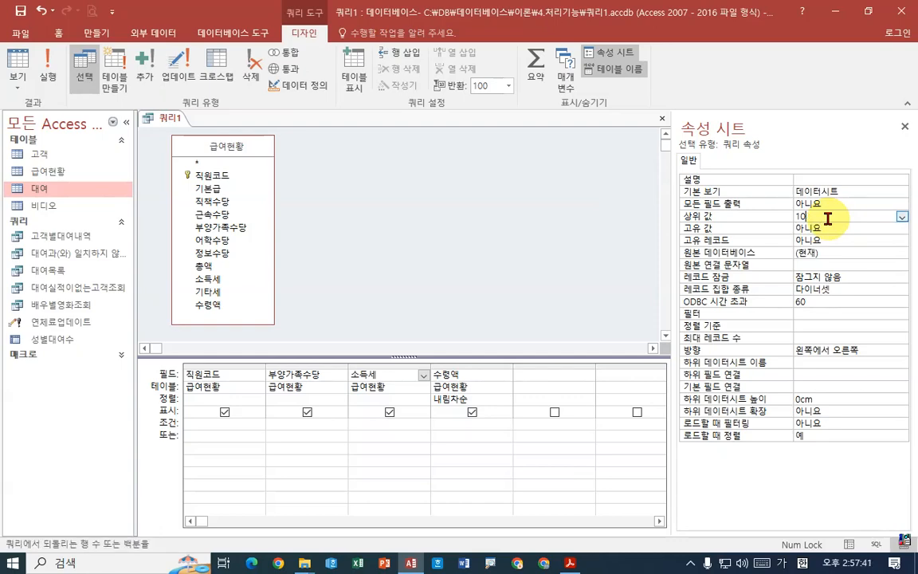
{"action": "key", "text": "Return"}
{"action": "left_click", "coordinate": [828, 217]}
{"action": "key", "text": "ctrl+1"}
{"action": "left_click", "coordinate": [883, 242]}
{"action": "left_click_drag", "start_coordinate": [662, 224], "coordinate": [886, 227]}
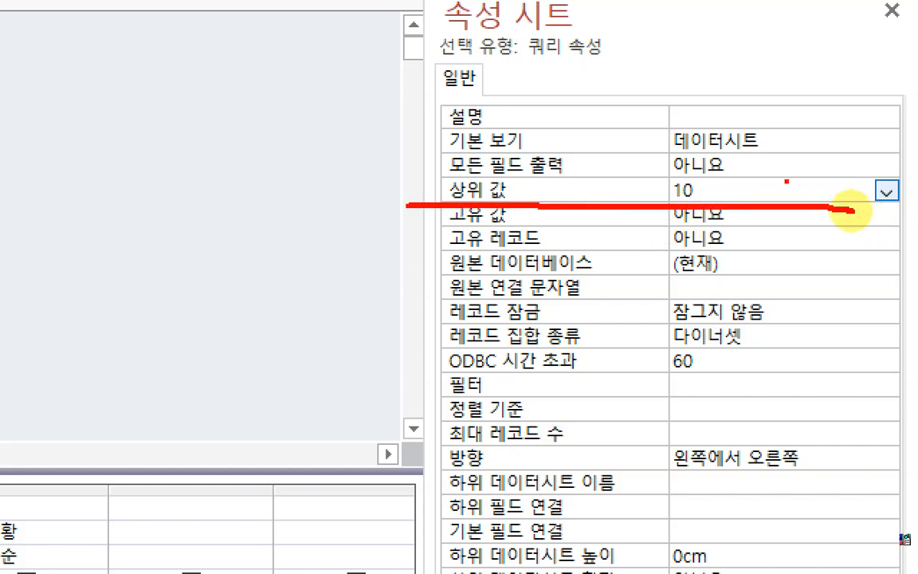
{"action": "left_click_drag", "start_coordinate": [783, 180], "coordinate": [824, 157]}
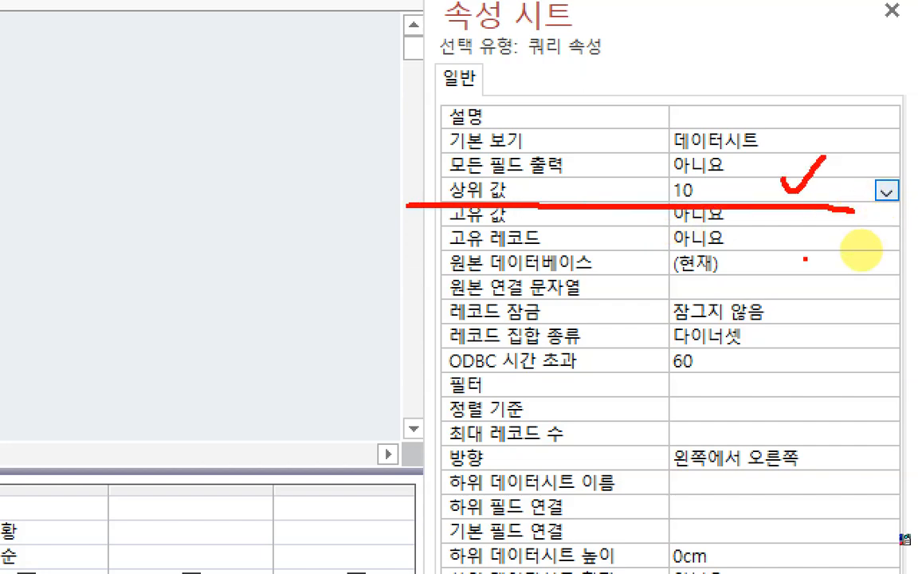
{"action": "key", "text": "Escape"}
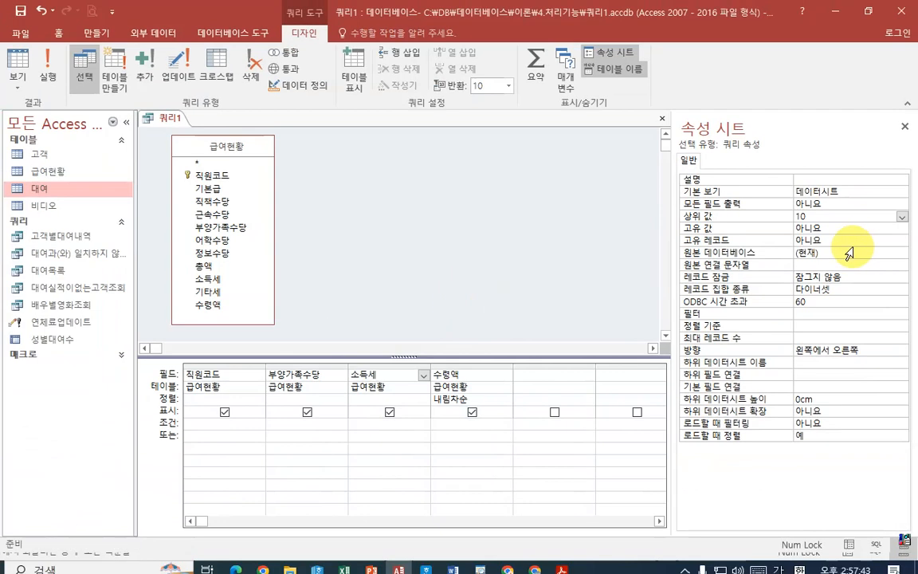
Compare the 수령액 field properties with the query properties and run the query limited to the top values.
{"action": "left_click", "coordinate": [467, 374]}
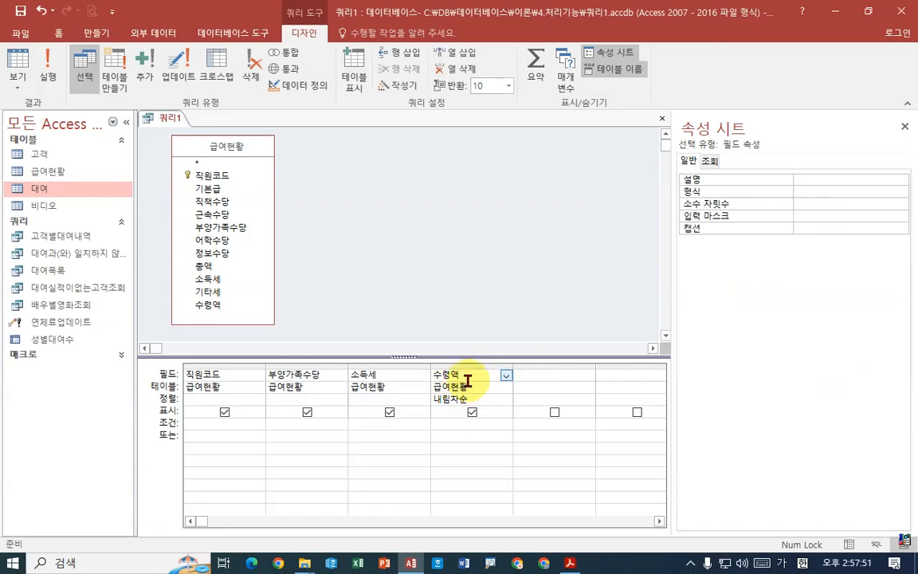
{"action": "left_click", "coordinate": [526, 225]}
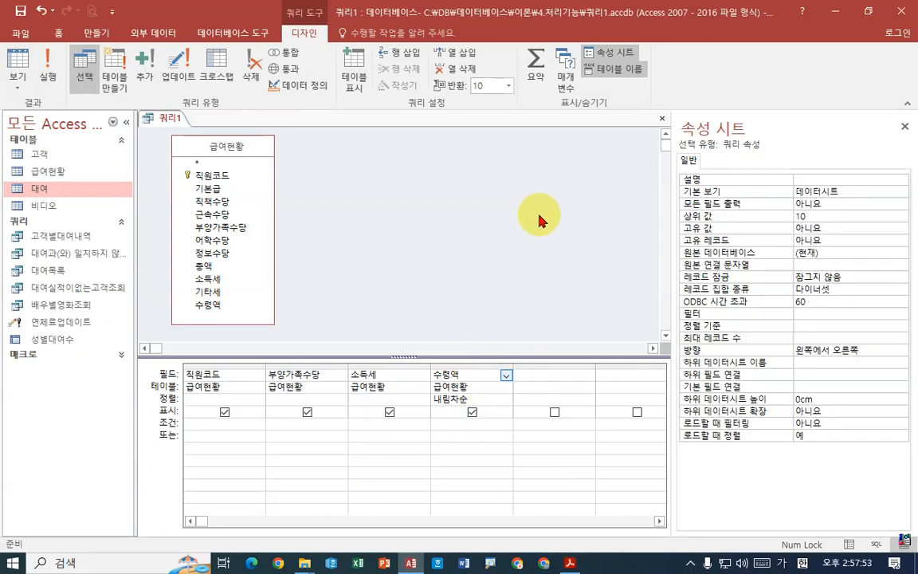
{"action": "left_click", "coordinate": [49, 75]}
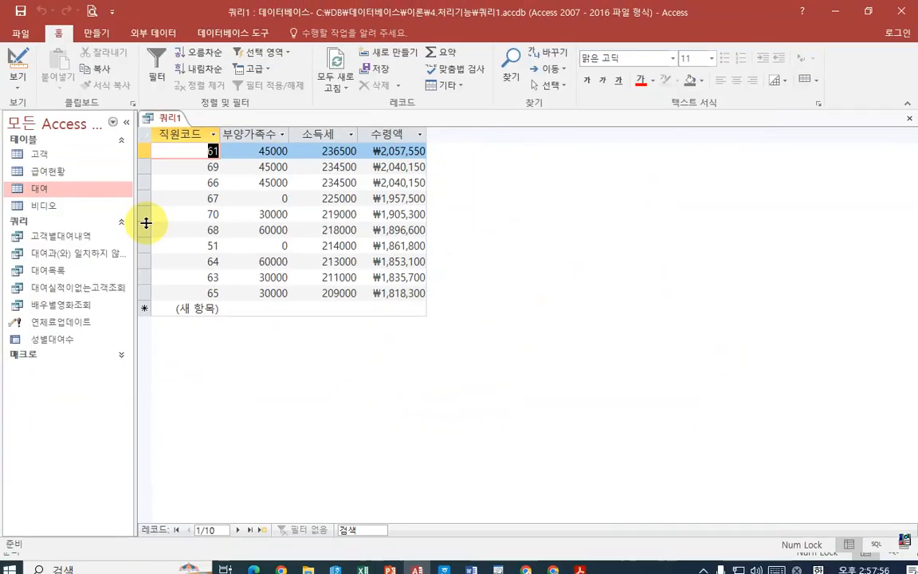
Check the query result against exercise 6's 상위수령자 sample table in the PDF, and return to Access.
{"action": "key", "text": "alt+Tab"}
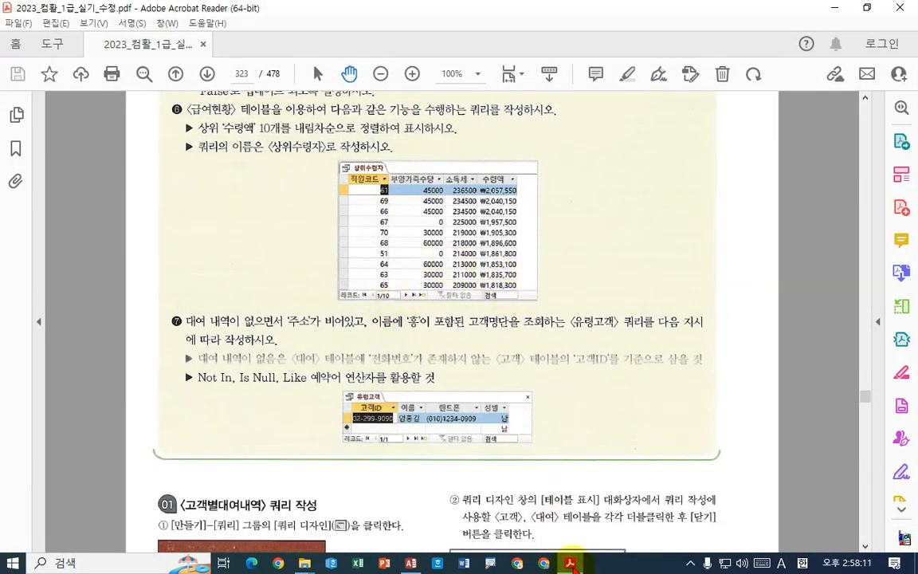
{"action": "mouse_move", "coordinate": [573, 564]}
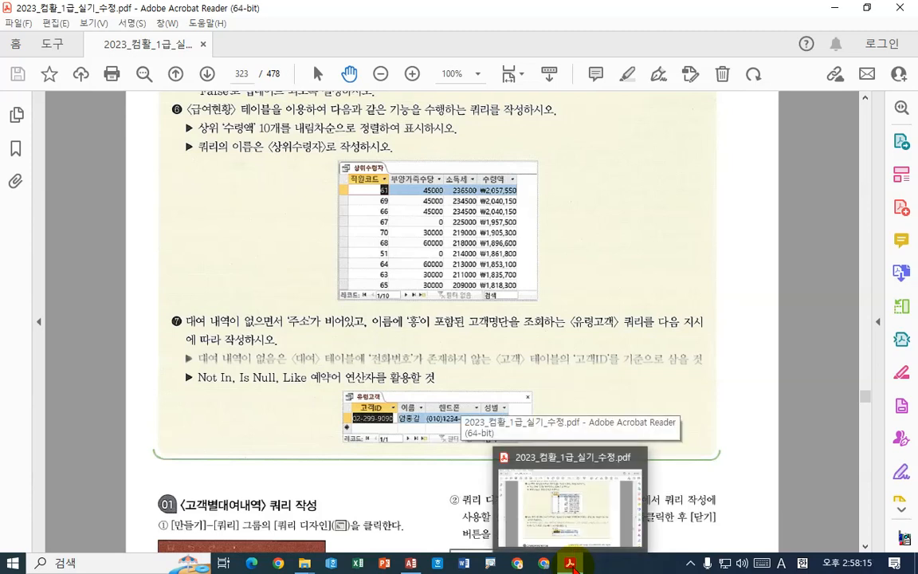
{"action": "left_click", "coordinate": [411, 563]}
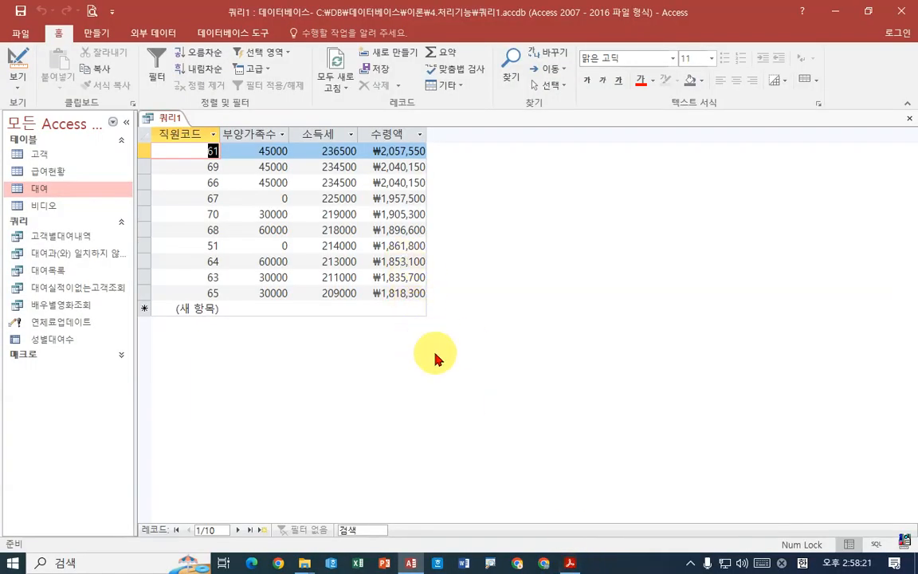
{"action": "right_click", "coordinate": [168, 121]}
{"action": "left_click", "coordinate": [447, 304]}
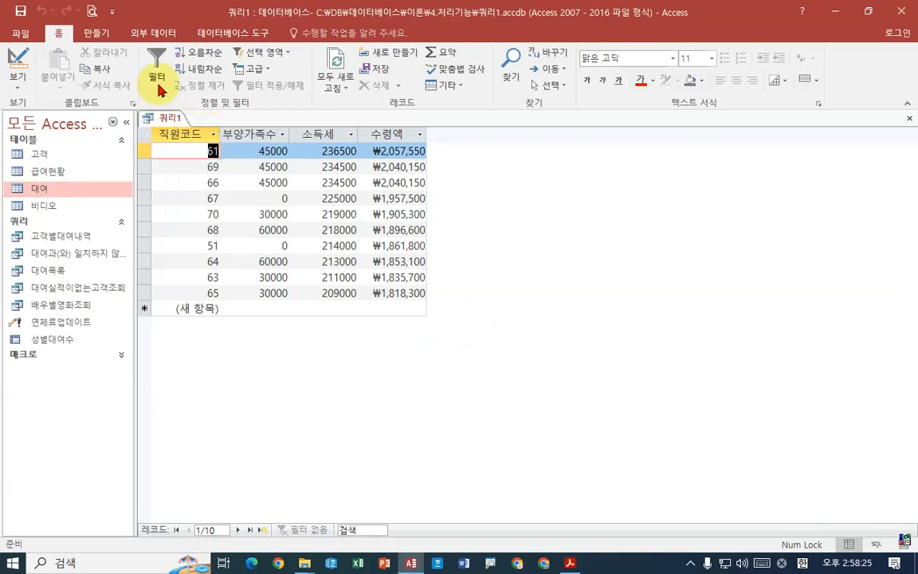
Return to Design View and examine the query properties, especially 상위 값, in comparison with the 수령액 field properties.
{"action": "right_click", "coordinate": [176, 119]}
{"action": "left_click", "coordinate": [213, 168]}
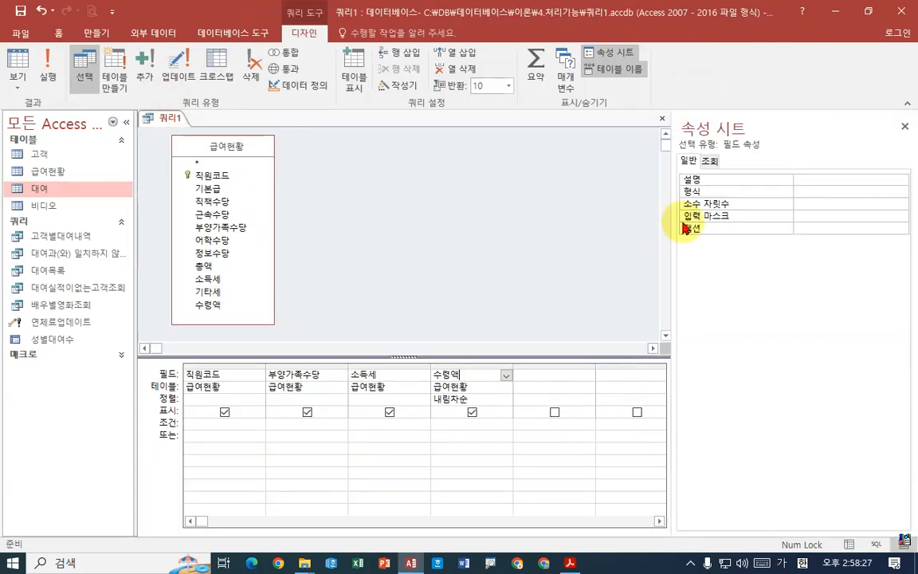
{"action": "left_click", "coordinate": [580, 195]}
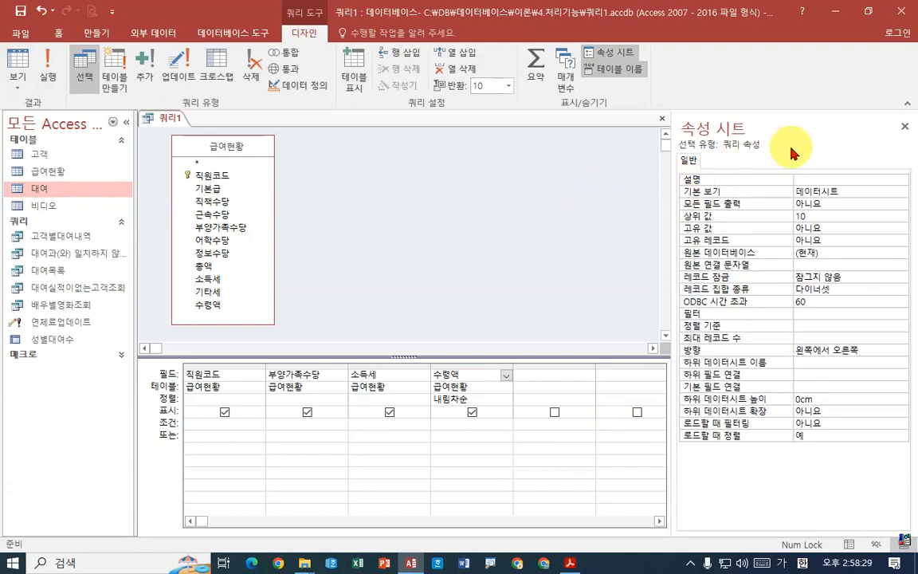
{"action": "key", "text": "ctrl+1"}
{"action": "left_click", "coordinate": [771, 154]}
{"action": "mouse_move", "coordinate": [630, 138]}
{"action": "left_mouse_down"}
{"action": "mouse_move", "coordinate": [729, 151]}
{"action": "mouse_move", "coordinate": [796, 146]}
{"action": "left_mouse_up"}
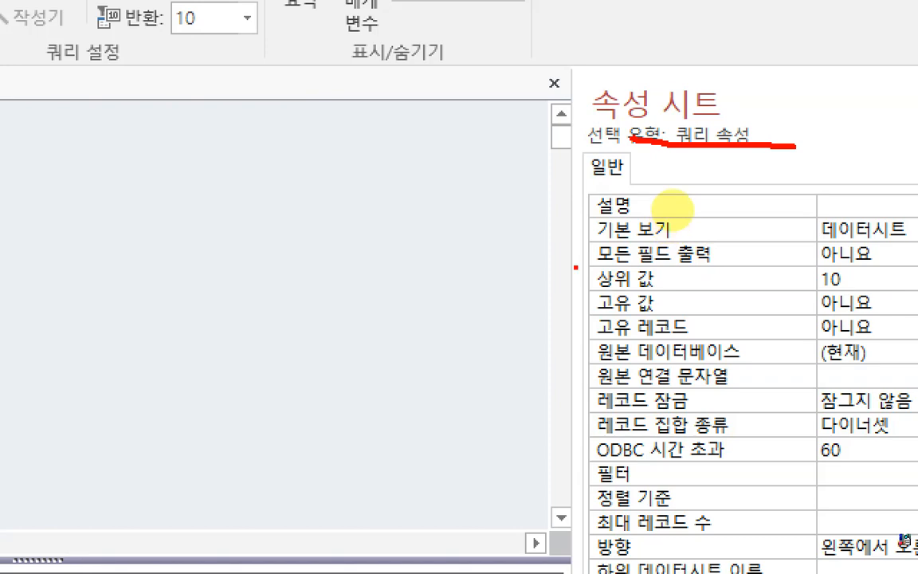
{"action": "mouse_move", "coordinate": [574, 267]}
{"action": "left_mouse_down"}
{"action": "mouse_move", "coordinate": [862, 295]}
{"action": "mouse_move", "coordinate": [906, 236]}
{"action": "left_mouse_up"}
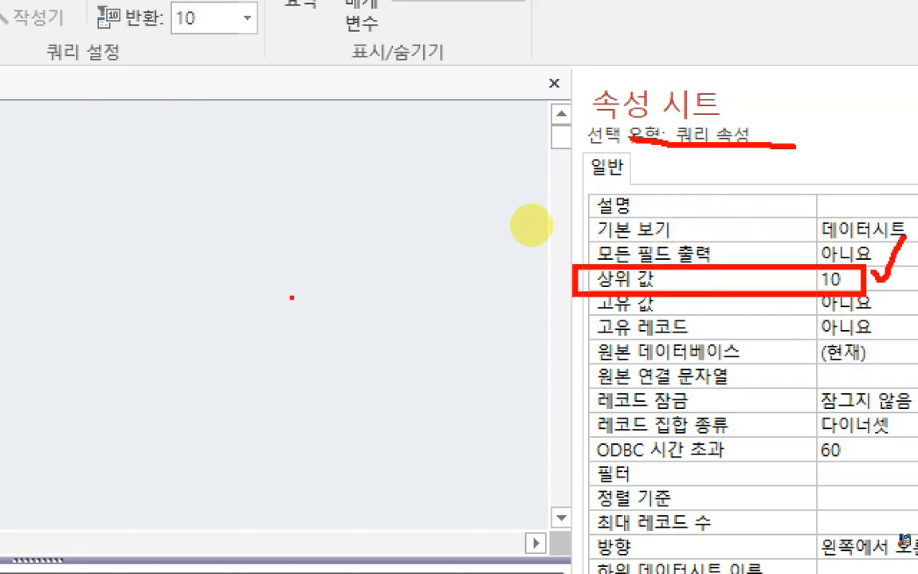
{"action": "key", "text": "Escape"}
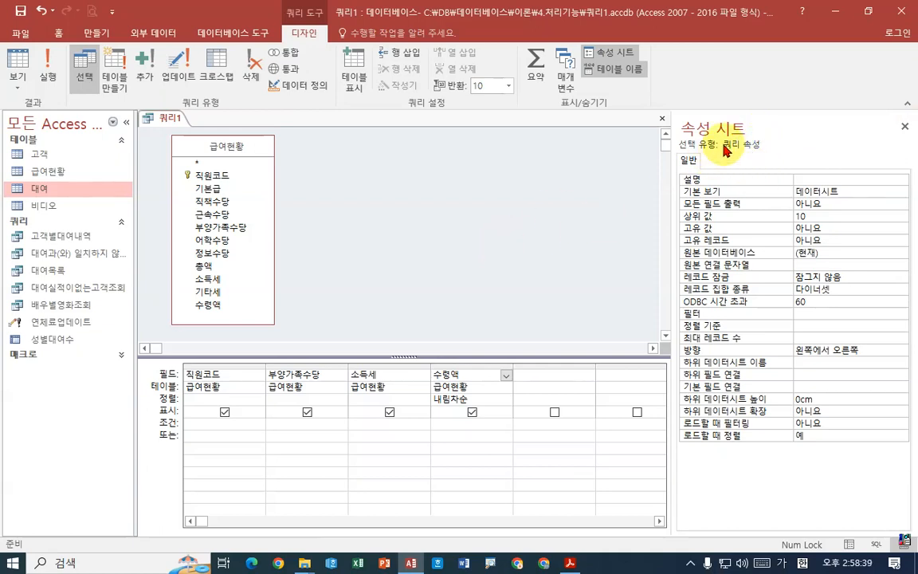
{"action": "left_click", "coordinate": [472, 387]}
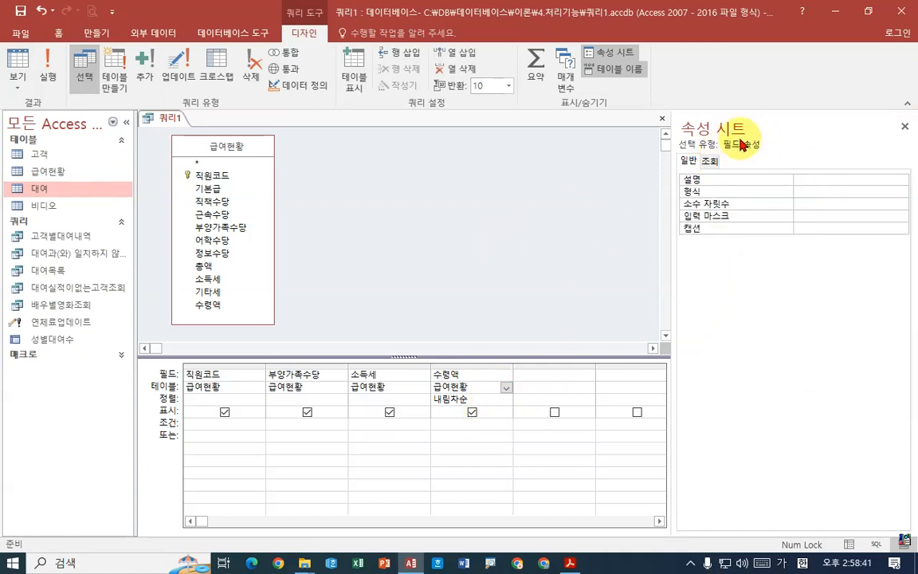
{"action": "left_click", "coordinate": [556, 230]}
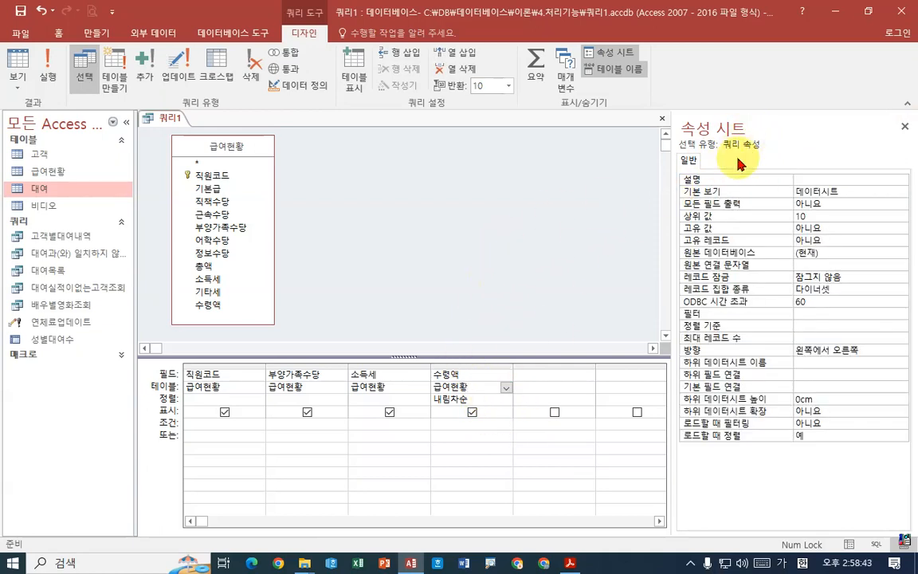
Set the query's 상위 값 property to 모두 and run the query.
{"action": "left_click", "coordinate": [887, 216]}
{"action": "left_click", "coordinate": [901, 216]}
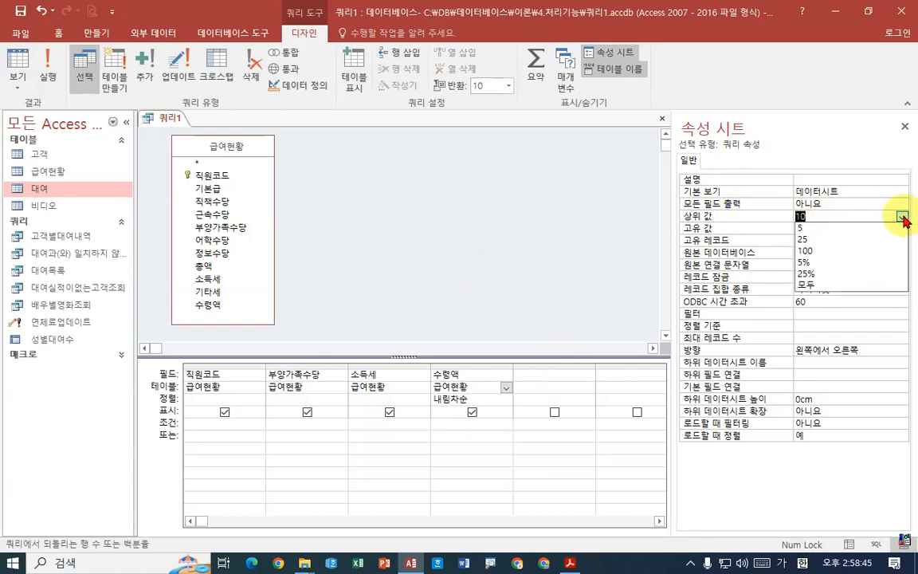
{"action": "left_click", "coordinate": [805, 286]}
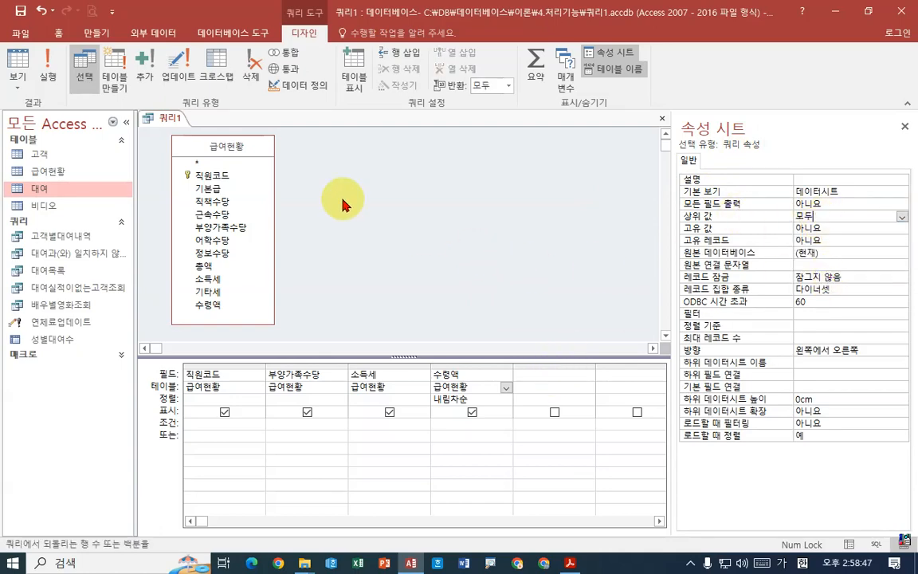
{"action": "left_click", "coordinate": [46, 66]}
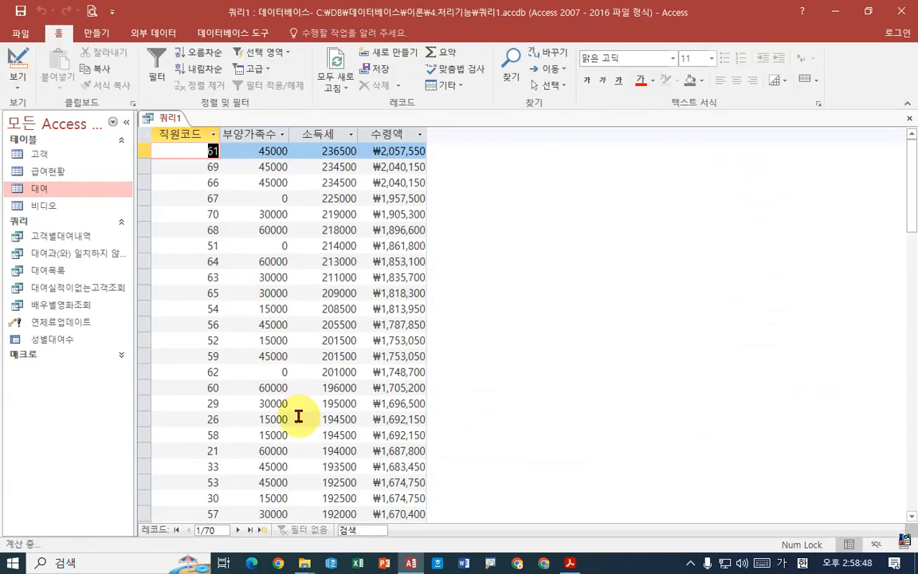
Examine the ten highest 수령액 values in the full query result to find the cutoff amount.
{"action": "right_click", "coordinate": [177, 119]}
{"action": "left_click", "coordinate": [413, 155]}
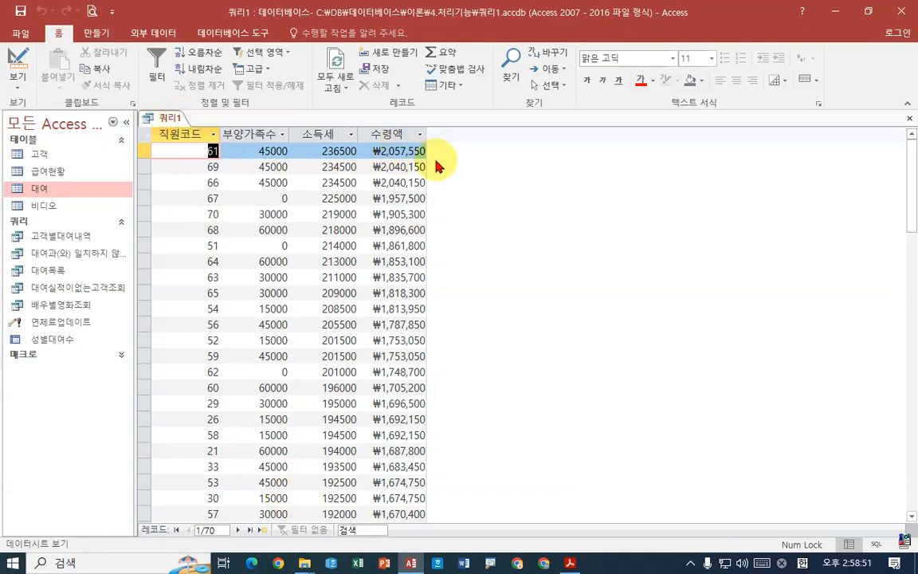
{"action": "key", "text": "ctrl+1"}
{"action": "left_click", "coordinate": [219, 236]}
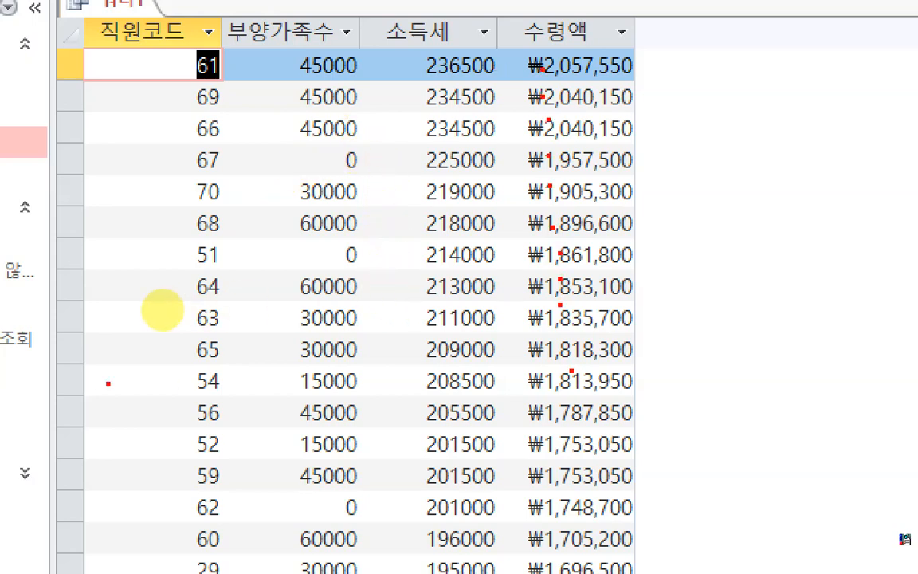
{"action": "mouse_move", "coordinate": [36, 375]}
{"action": "left_mouse_down"}
{"action": "mouse_move", "coordinate": [656, 366]}
{"action": "mouse_move", "coordinate": [703, 341]}
{"action": "mouse_move", "coordinate": [735, 296]}
{"action": "left_mouse_up"}
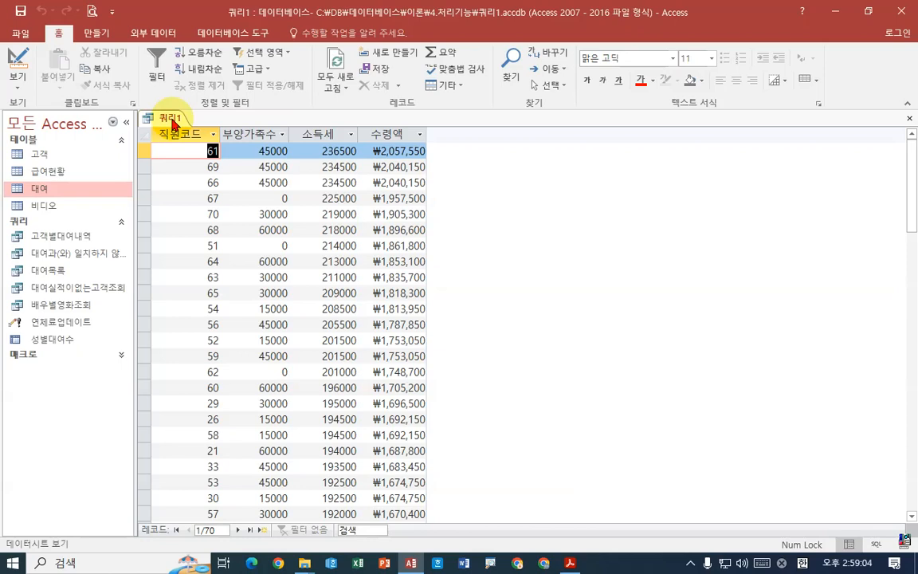
Return to Design View, set the 수령액 criterion to >=1818300 and run the query.
{"action": "right_click", "coordinate": [129, 3]}
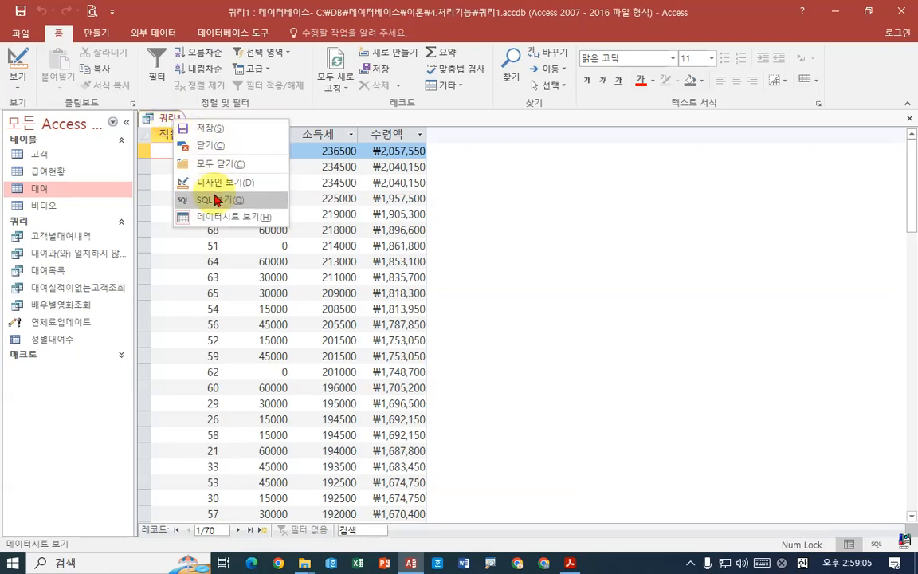
{"action": "left_click", "coordinate": [226, 182]}
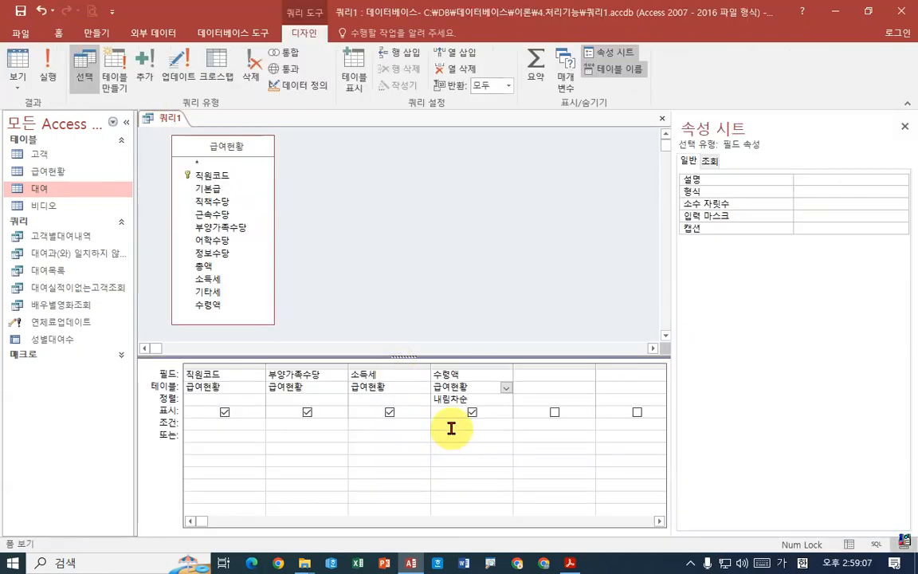
{"action": "left_click", "coordinate": [448, 426]}
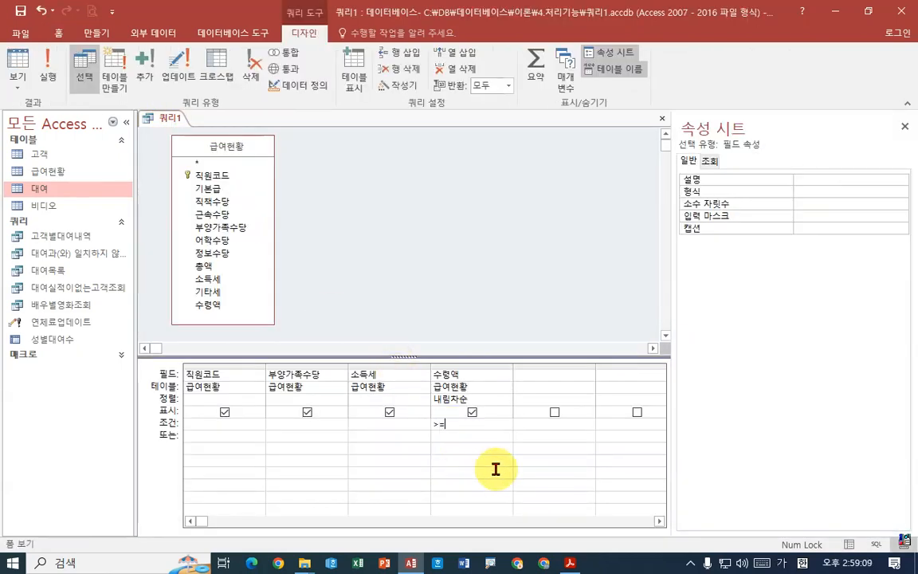
{"action": "type", "text": ">=1818300"}
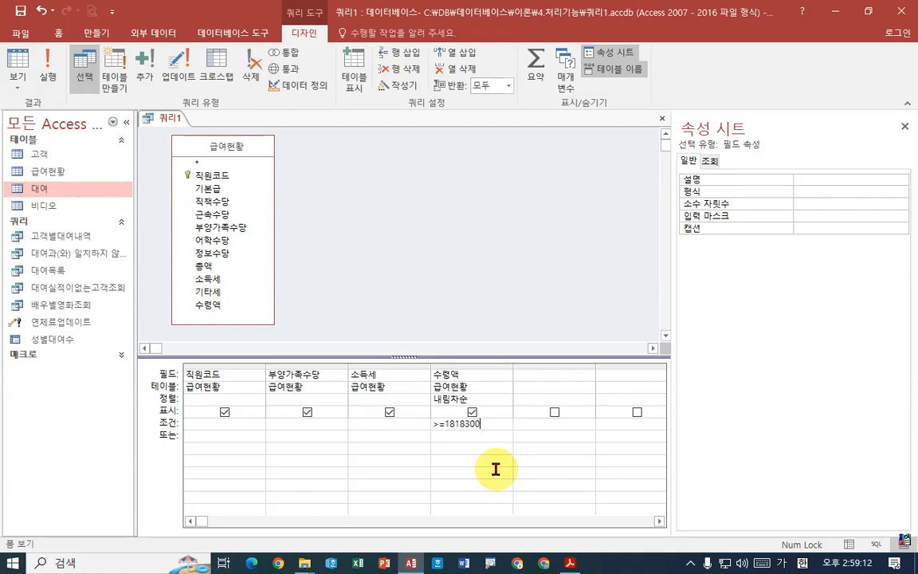
{"action": "key", "text": "Tab"}
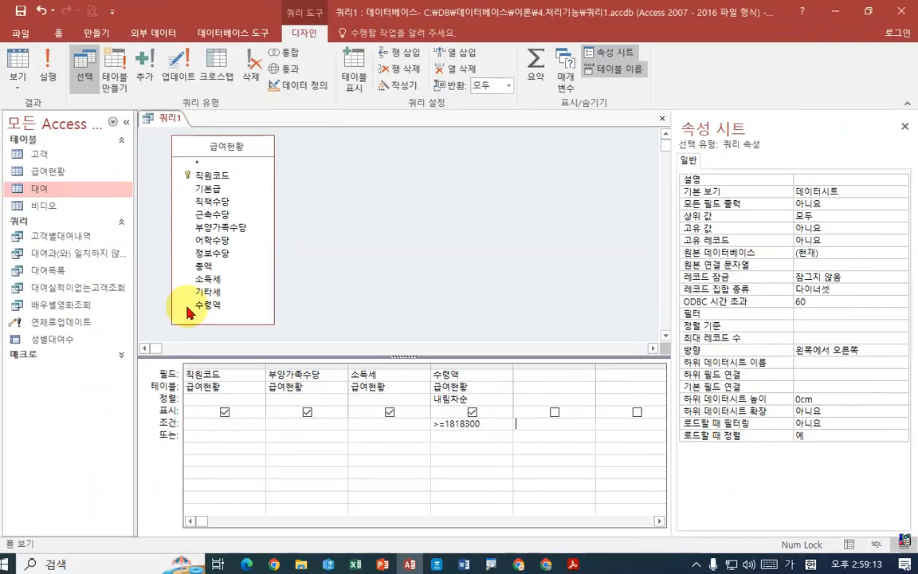
{"action": "left_click", "coordinate": [46, 68]}
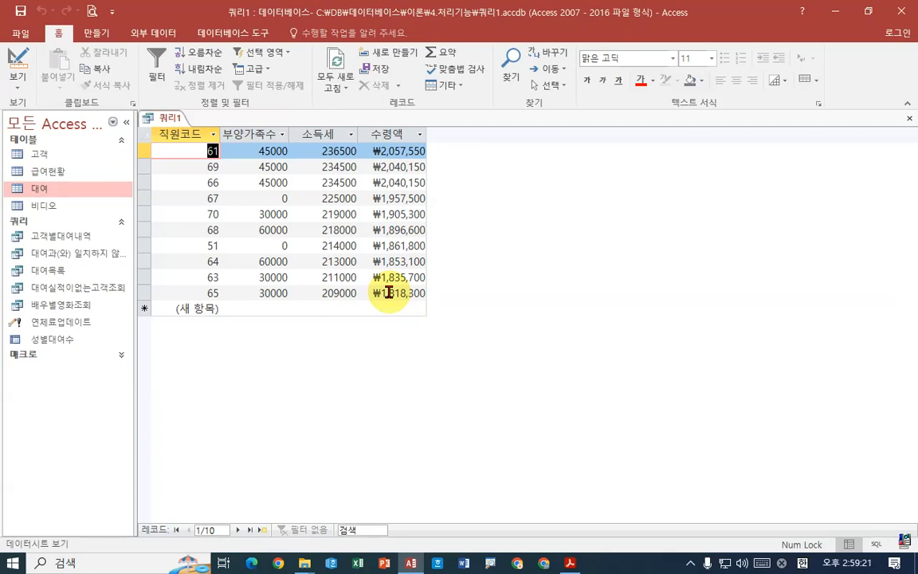
Return to Design View and compare the 수령액 criterion with the query's 상위 값 property as ways to limit records.
{"action": "right_click", "coordinate": [170, 118]}
{"action": "left_click", "coordinate": [205, 180]}
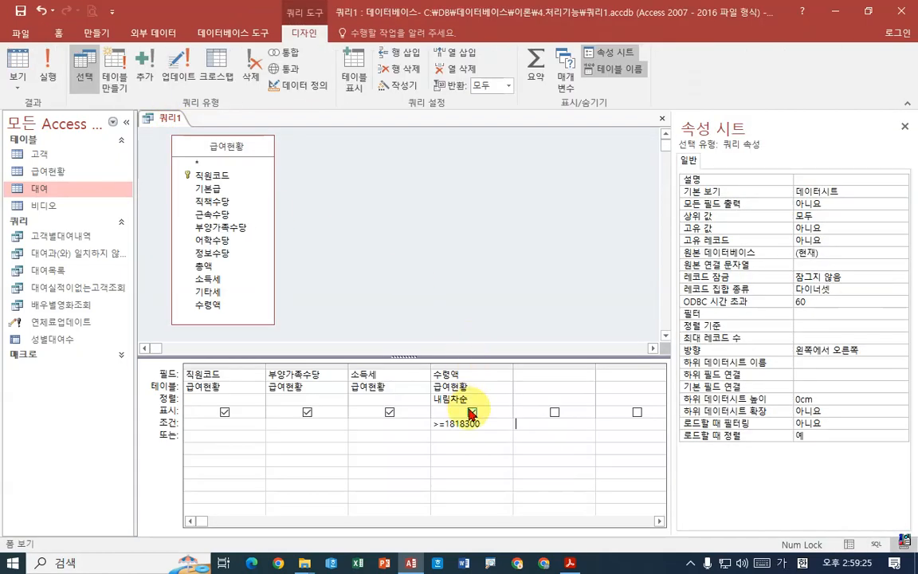
{"action": "left_click", "coordinate": [475, 424]}
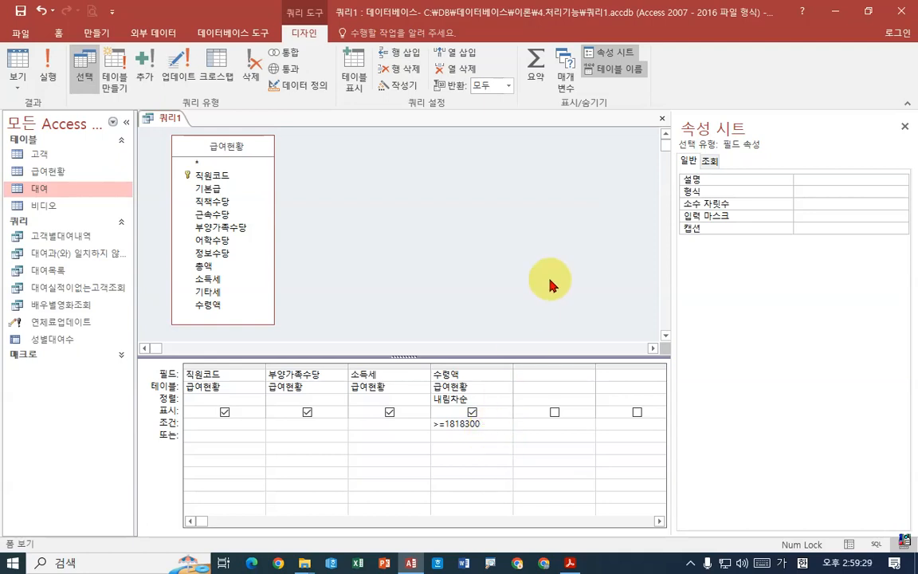
{"action": "left_click", "coordinate": [495, 251]}
{"action": "left_click", "coordinate": [797, 215]}
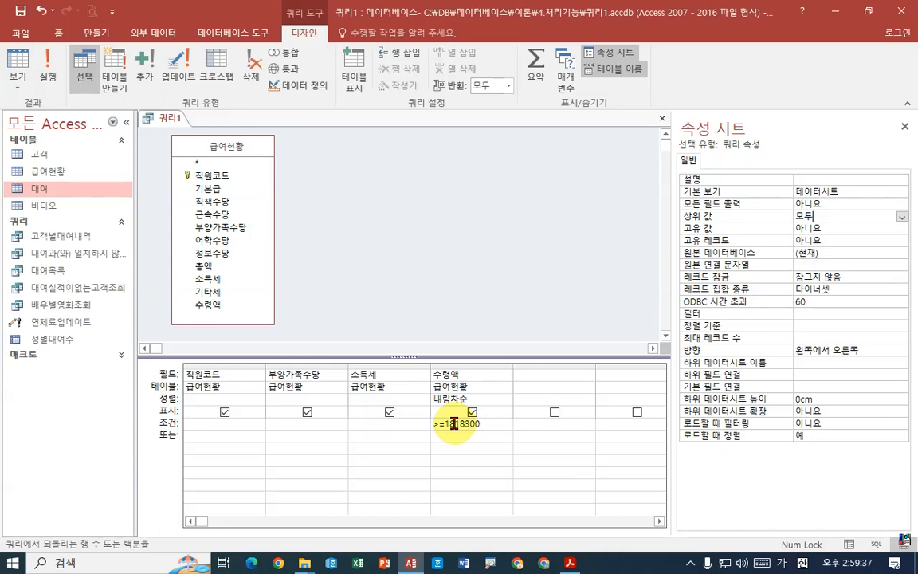
{"action": "left_click", "coordinate": [700, 217]}
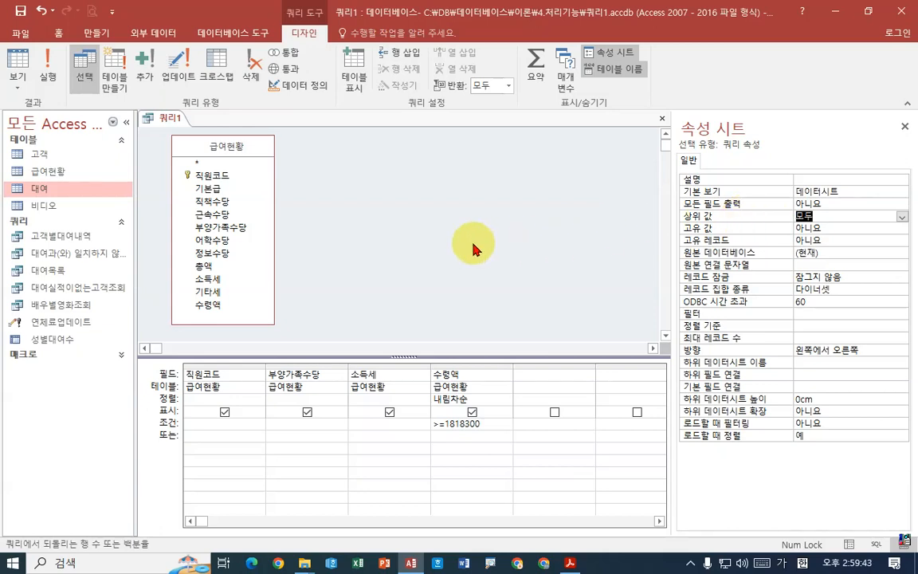
Save the query as 상위수령자 and close it.
{"action": "right_click", "coordinate": [172, 119]}
{"action": "left_click", "coordinate": [213, 132]}
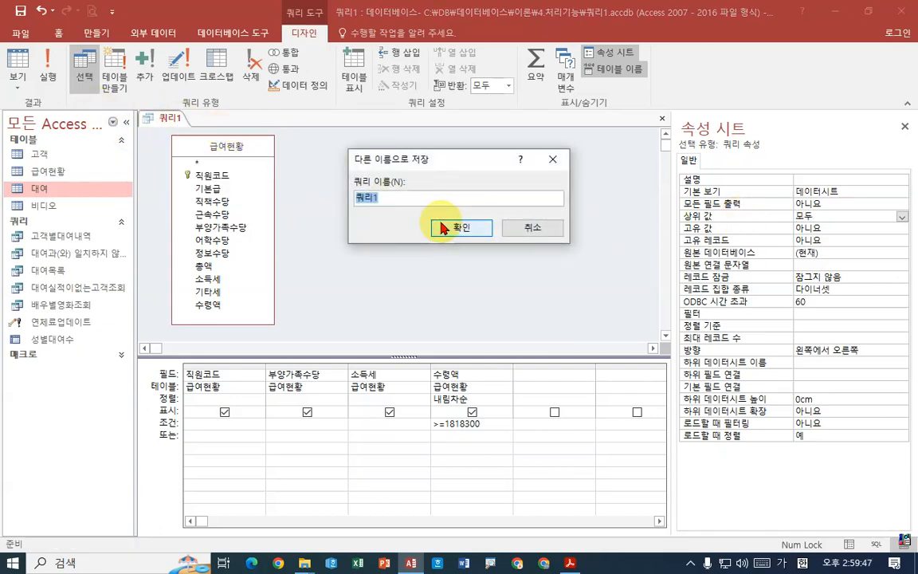
{"action": "type", "text": "상위수령자"}
{"action": "left_click", "coordinate": [444, 228]}
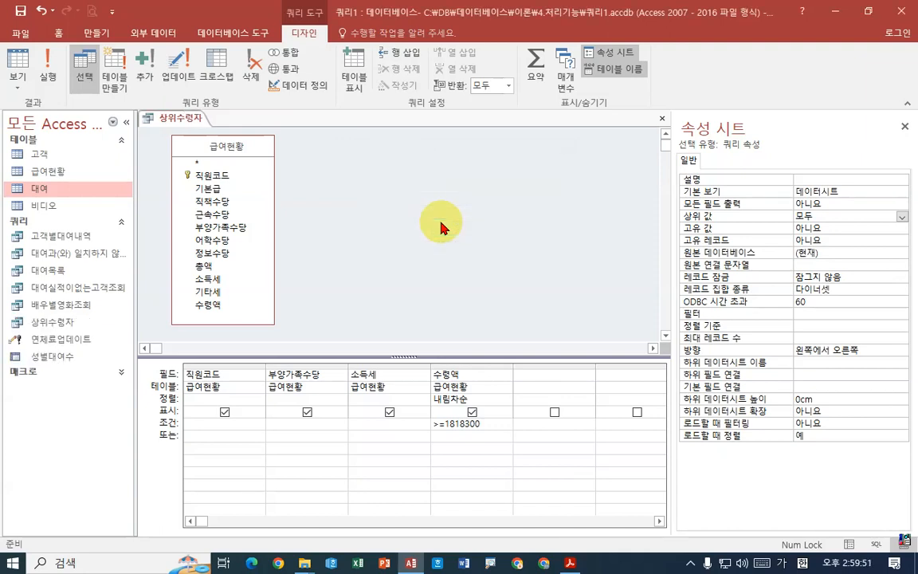
{"action": "right_click", "coordinate": [179, 121]}
{"action": "left_click", "coordinate": [199, 141]}
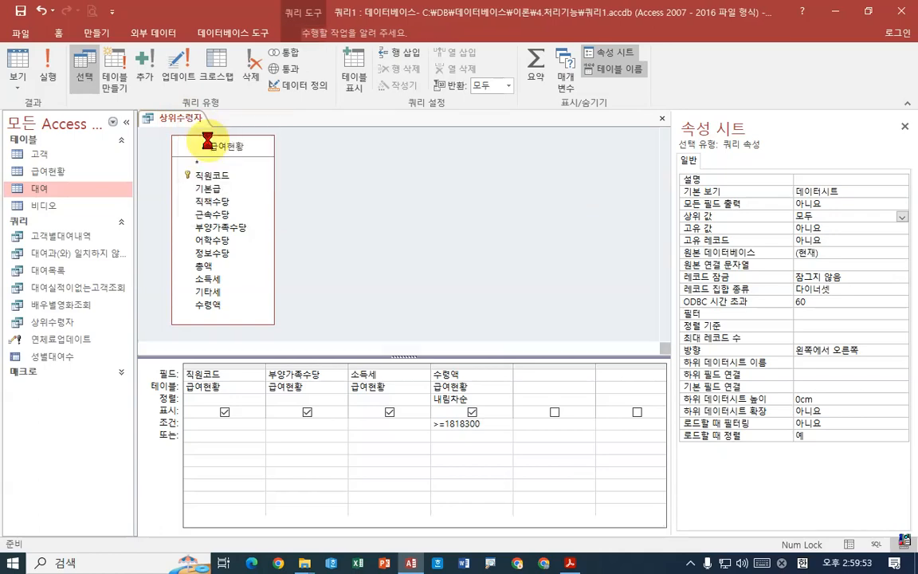
Switch to the PDF and study exercise 7's conditions, matching each one to the Not In, Is Null and Like operators.
{"action": "left_click", "coordinate": [570, 563]}
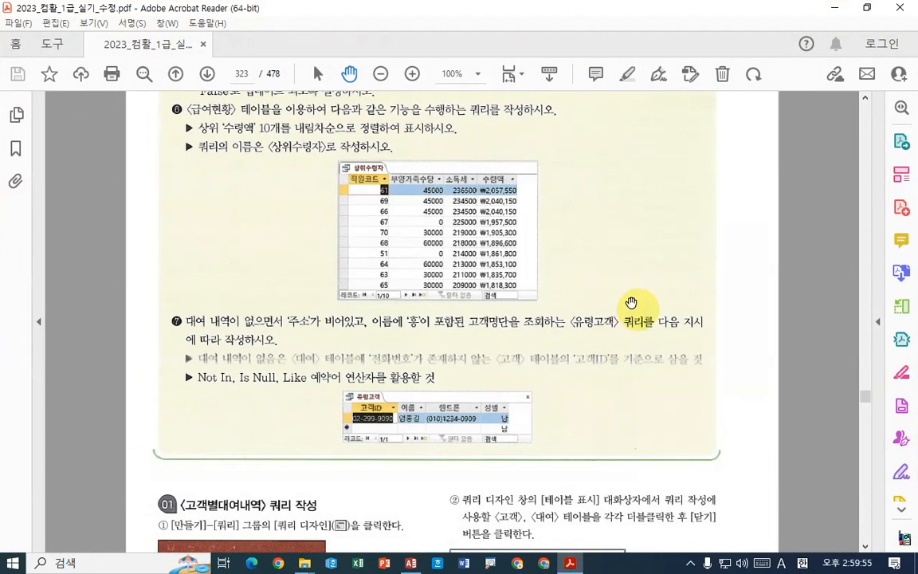
{"action": "scroll", "coordinate": [630, 335], "scroll_direction": "down", "scroll_amount": 3}
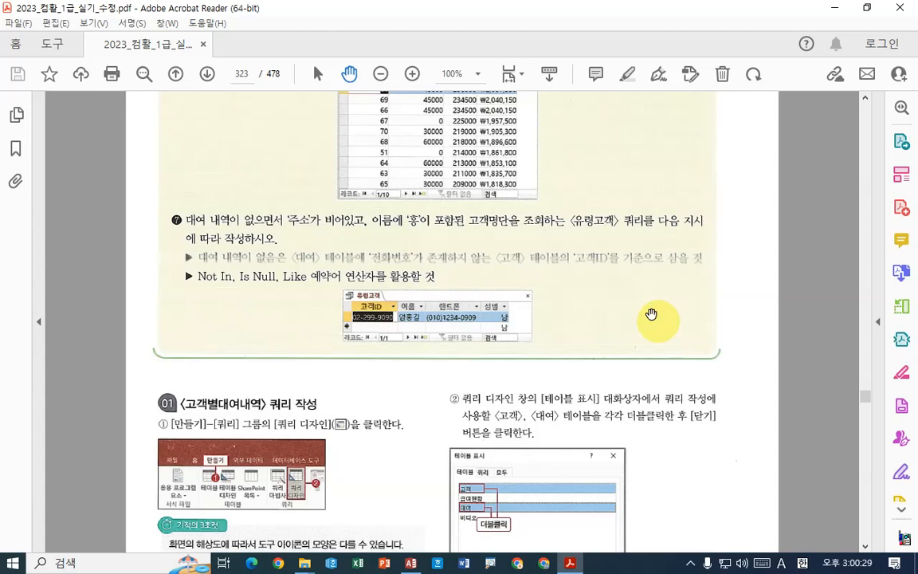
{"action": "left_click", "coordinate": [577, 565]}
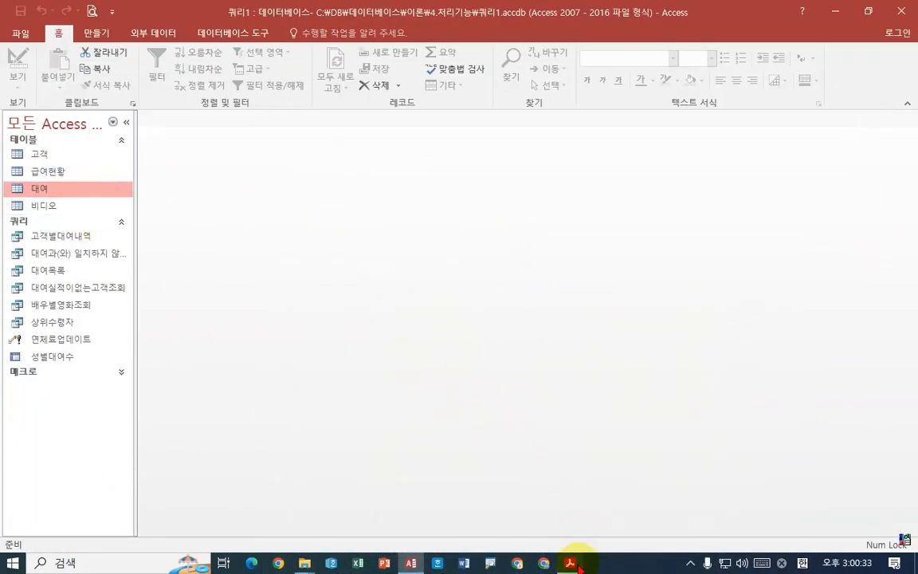
{"action": "left_click", "coordinate": [577, 565]}
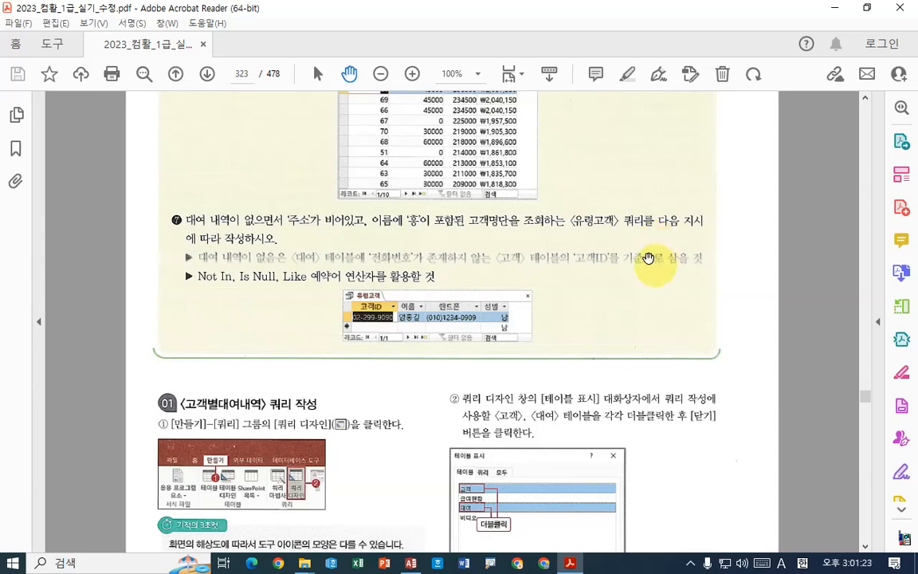
{"action": "left_click_drag", "start_coordinate": [187, 228], "coordinate": [259, 228]}
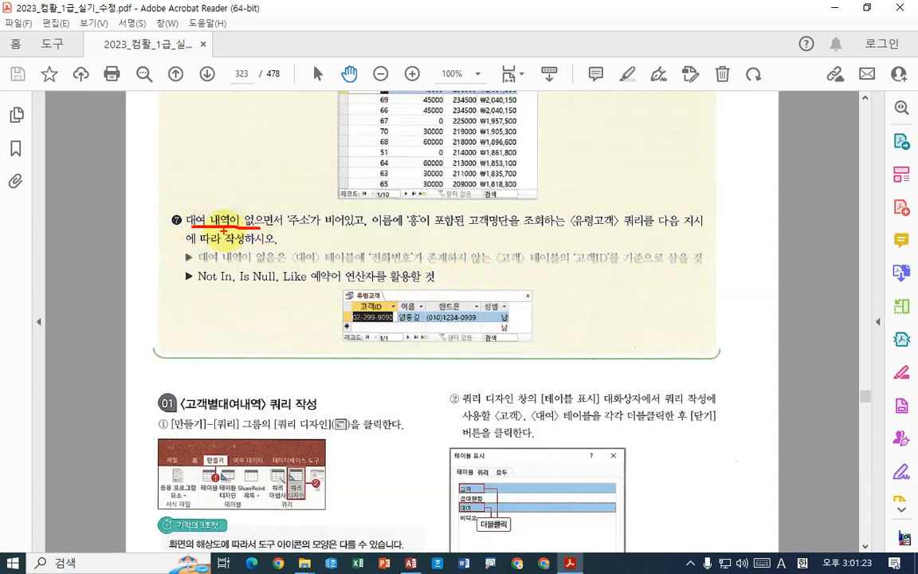
{"action": "left_click_drag", "start_coordinate": [193, 288], "coordinate": [230, 289]}
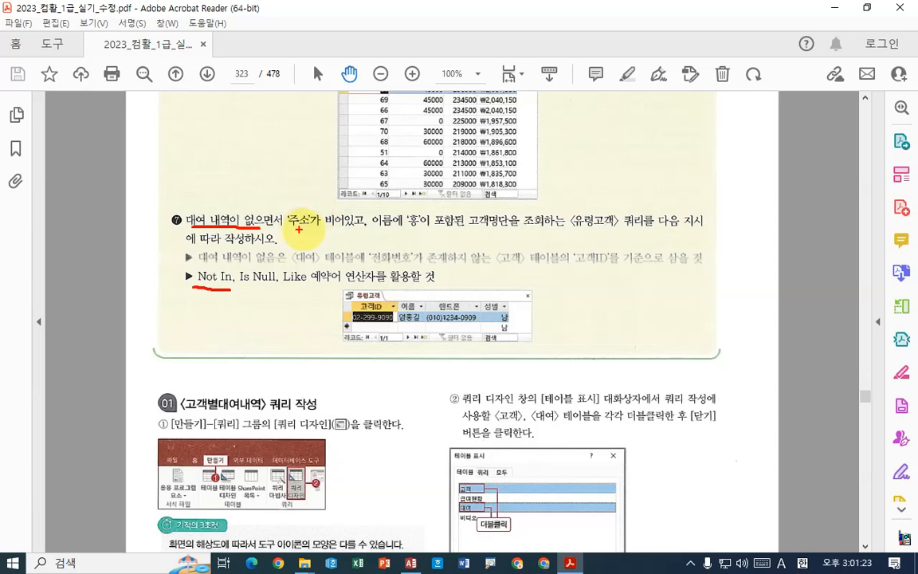
{"action": "left_click_drag", "start_coordinate": [289, 229], "coordinate": [348, 228]}
{"action": "left_click_drag", "start_coordinate": [239, 291], "coordinate": [280, 290]}
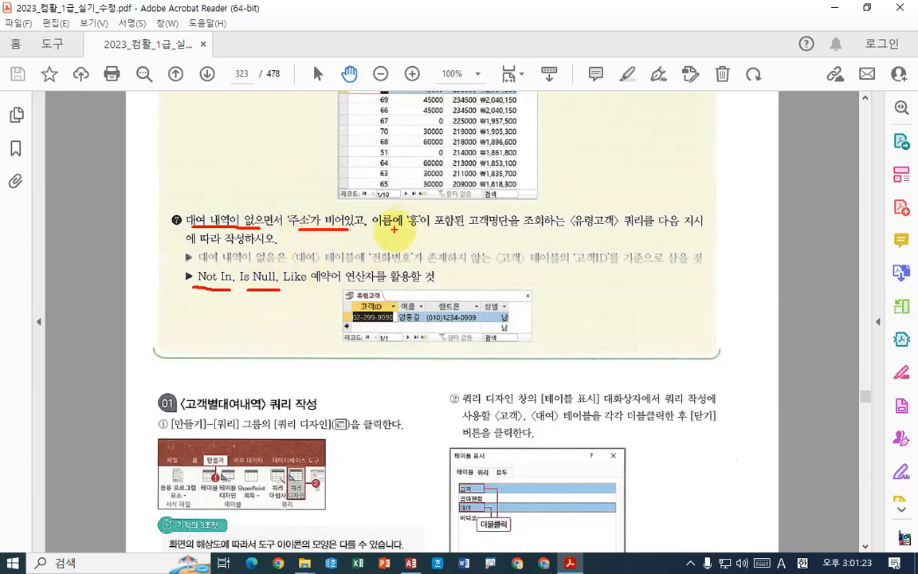
{"action": "left_click_drag", "start_coordinate": [372, 230], "coordinate": [398, 230]}
{"action": "left_click_drag", "start_coordinate": [407, 232], "coordinate": [431, 231]}
{"action": "left_click_drag", "start_coordinate": [305, 289], "coordinate": [327, 289]}
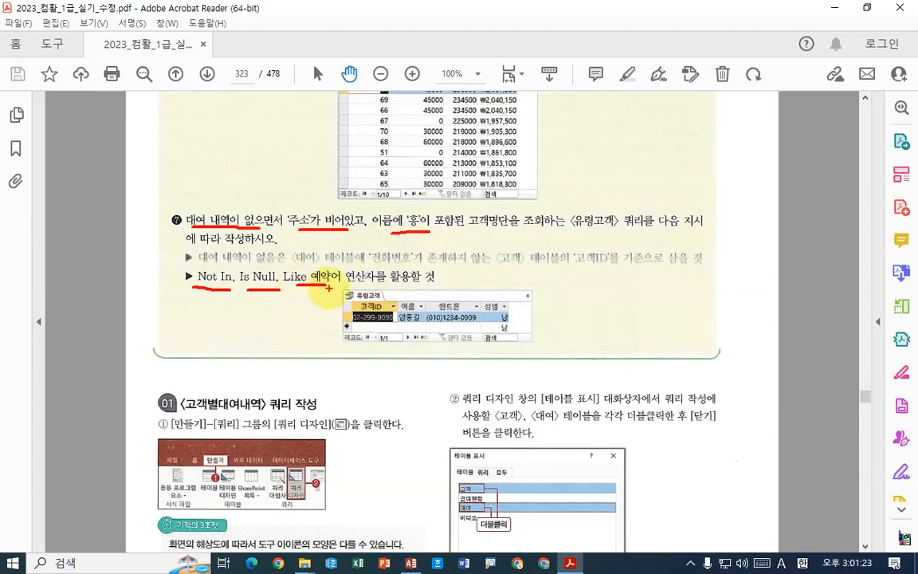
{"action": "mouse_move", "coordinate": [190, 263]}
{"action": "left_mouse_down"}
{"action": "mouse_move", "coordinate": [320, 261]}
{"action": "mouse_move", "coordinate": [330, 248]}
{"action": "left_mouse_up"}
{"action": "mouse_move", "coordinate": [501, 269]}
{"action": "left_mouse_down"}
{"action": "mouse_move", "coordinate": [594, 270]}
{"action": "mouse_move", "coordinate": [594, 238]}
{"action": "mouse_move", "coordinate": [589, 285]}
{"action": "left_mouse_up"}
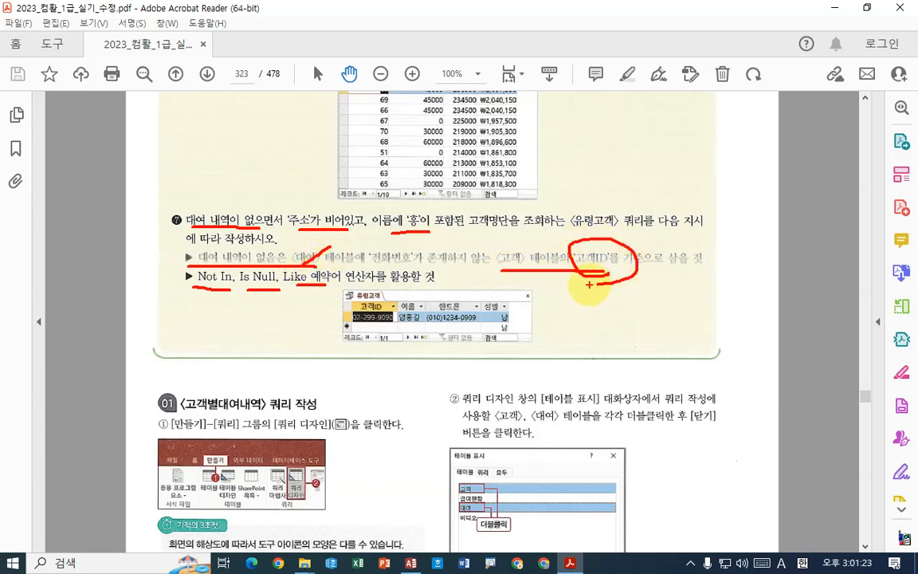
Return to Access and create a new query in Design View based on the 고객 table.
{"action": "left_click", "coordinate": [572, 560]}
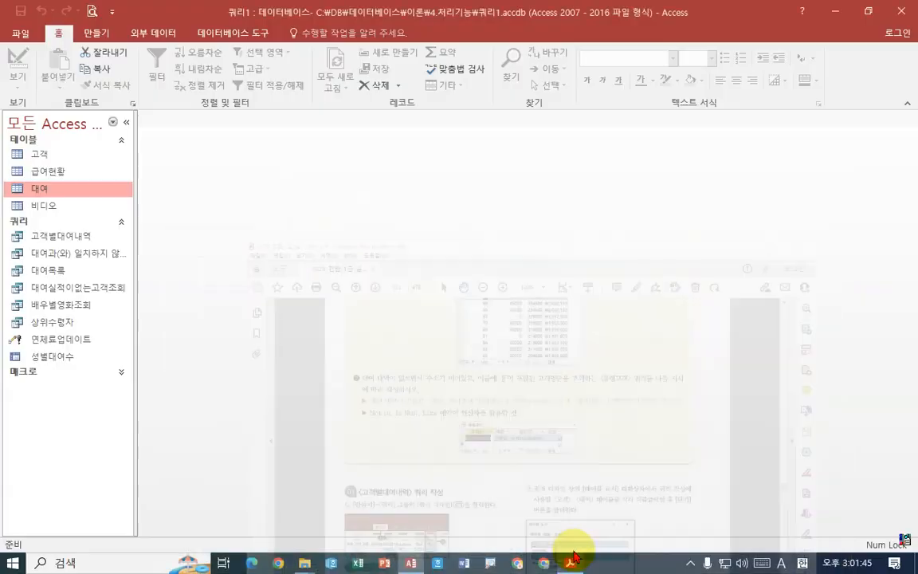
{"action": "left_click", "coordinate": [94, 32]}
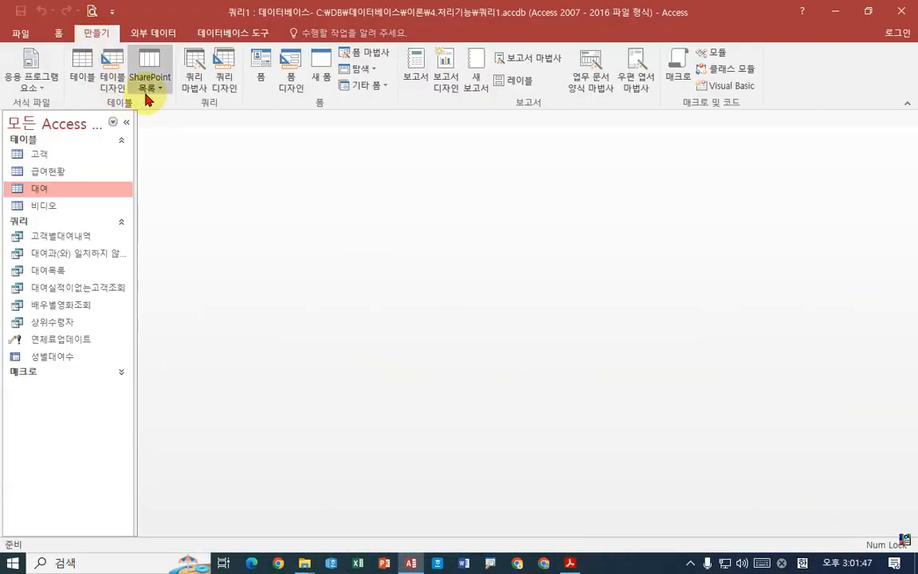
{"action": "left_click", "coordinate": [222, 86]}
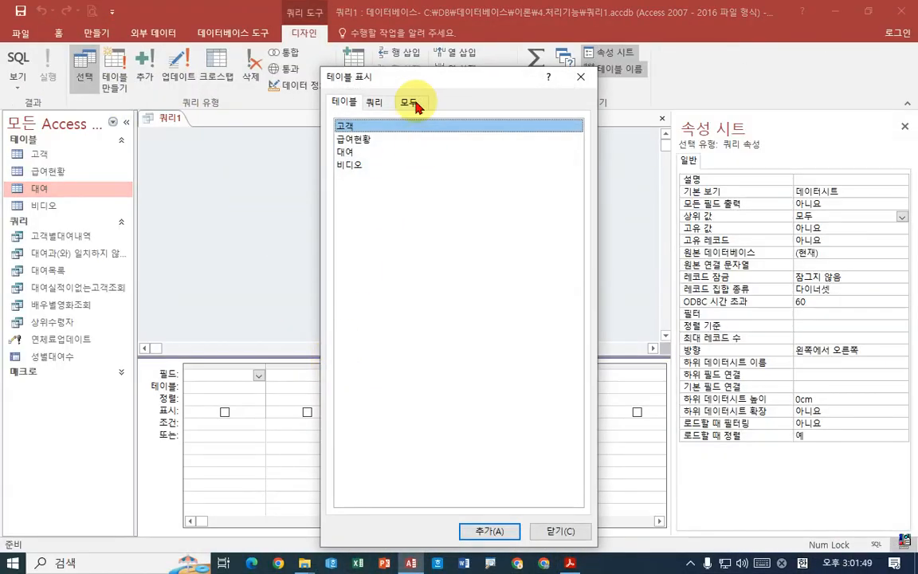
{"action": "left_click_drag", "start_coordinate": [454, 77], "coordinate": [577, 68]}
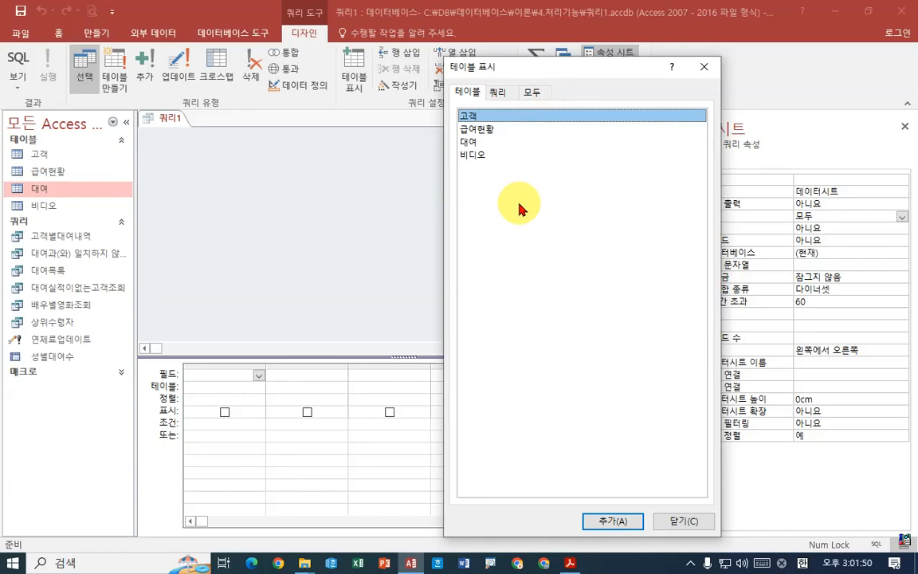
{"action": "double_click", "coordinate": [476, 114]}
{"action": "left_click", "coordinate": [690, 520]}
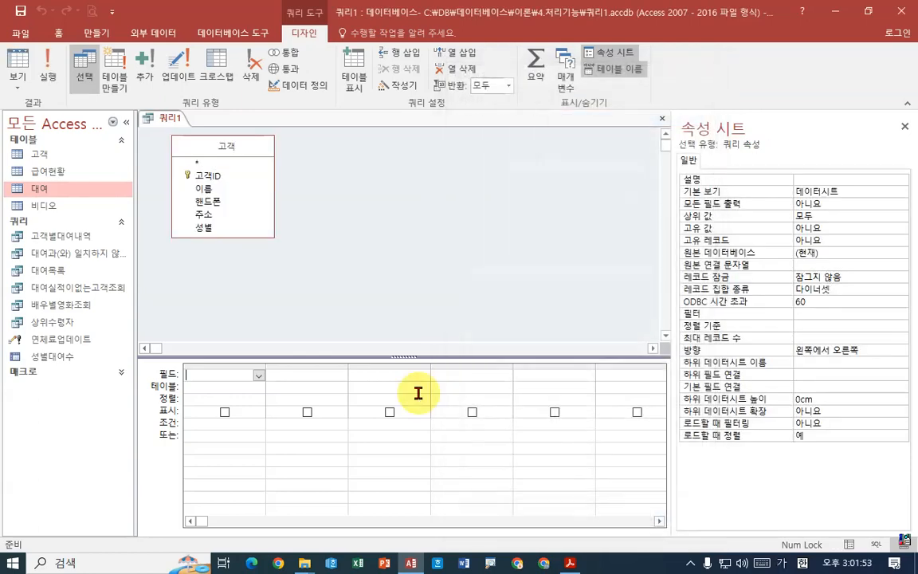
Following the PDF's sample result, add 고객ID, 이름, 핸드폰, 성별 and 주소 to the query grid, hiding 주소 from the output.
{"action": "left_click", "coordinate": [569, 563]}
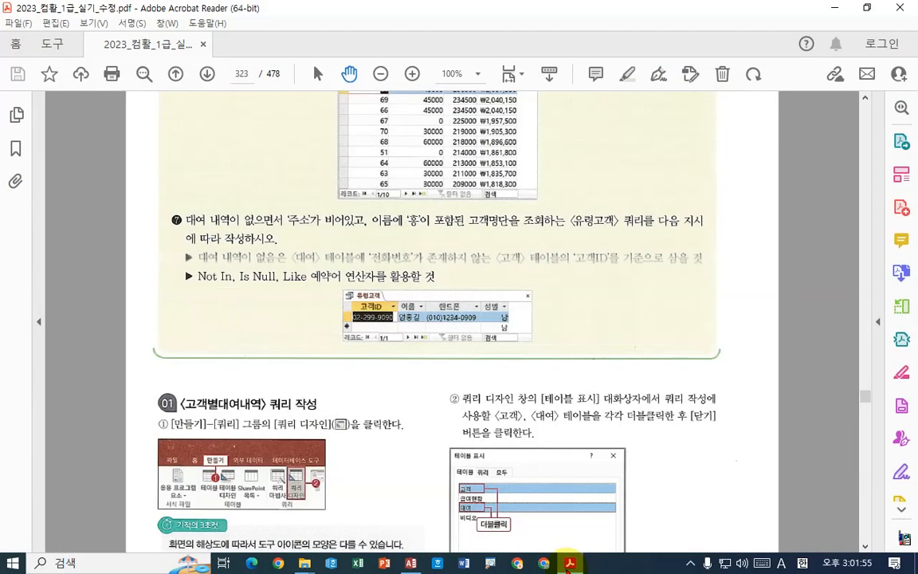
{"action": "left_click", "coordinate": [570, 562]}
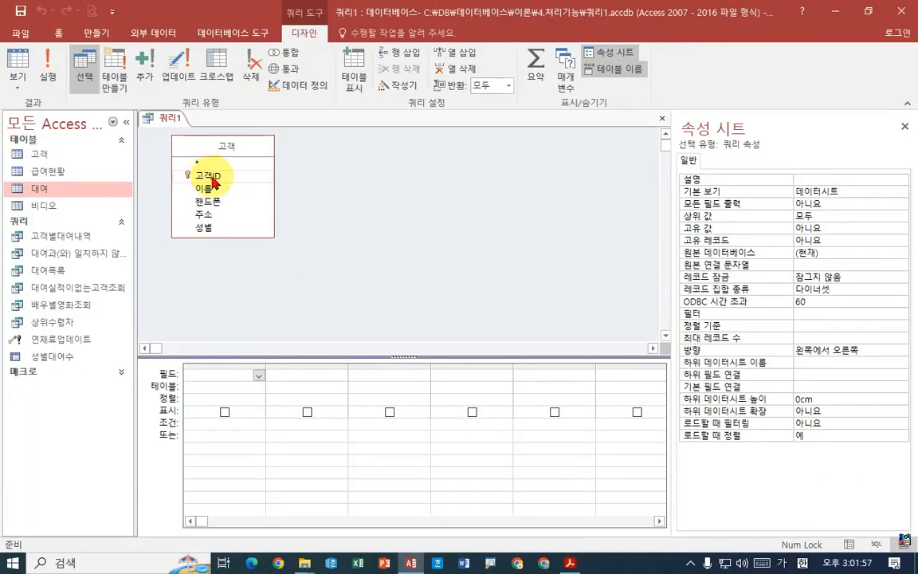
{"action": "double_click", "coordinate": [208, 176]}
{"action": "double_click", "coordinate": [209, 189]}
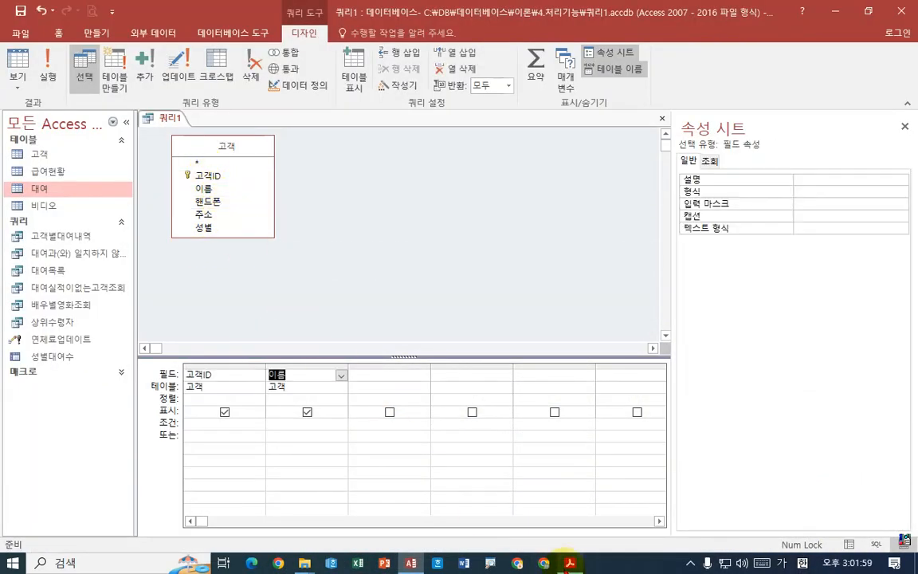
{"action": "left_click", "coordinate": [569, 563]}
{"action": "left_click", "coordinate": [569, 562]}
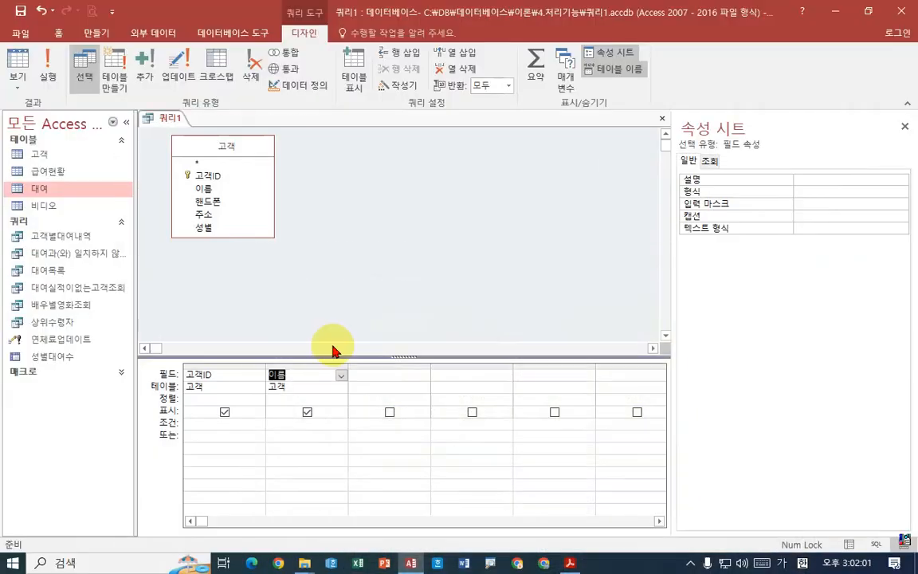
{"action": "double_click", "coordinate": [213, 202]}
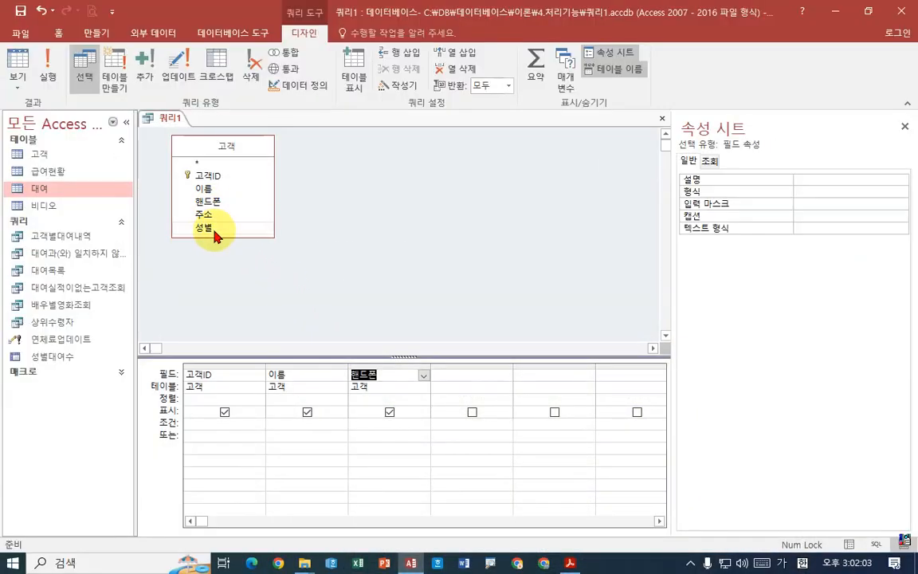
{"action": "double_click", "coordinate": [215, 230]}
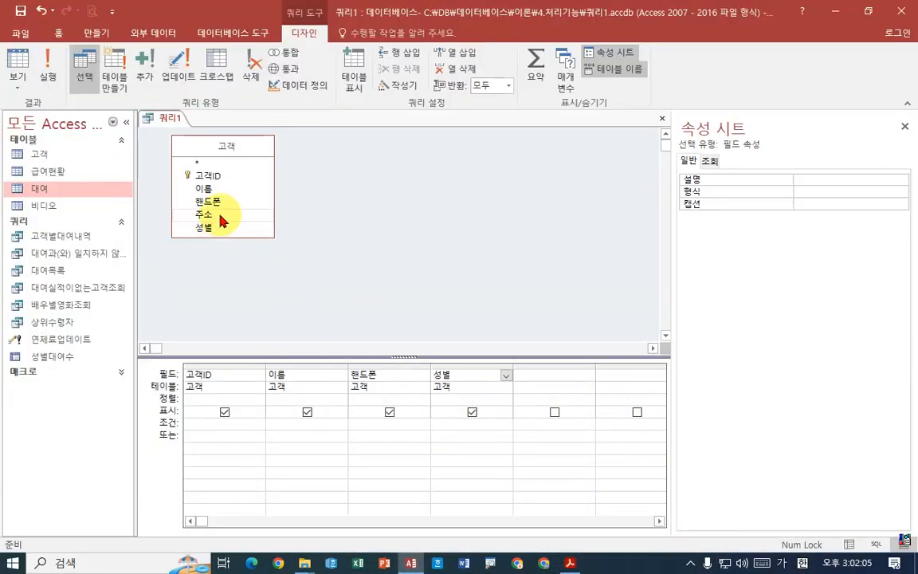
{"action": "double_click", "coordinate": [212, 214]}
{"action": "left_click", "coordinate": [555, 413]}
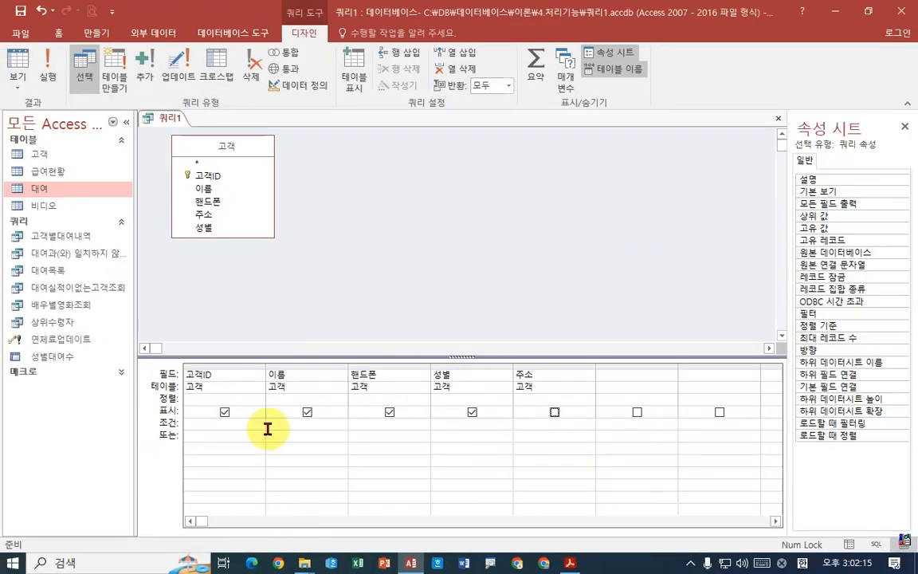
Widen the 고객ID column and set its criterion to Not In (select 전화번호 from 대여).
{"action": "left_click_drag", "start_coordinate": [266, 369], "coordinate": [375, 372]}
{"action": "left_click", "coordinate": [222, 423]}
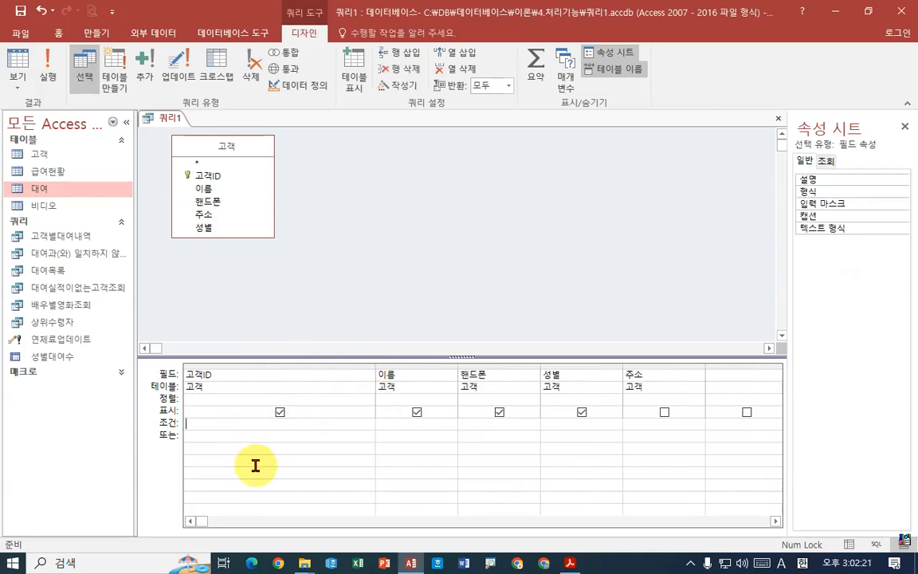
{"action": "type", "text": "not in(select 전화"}
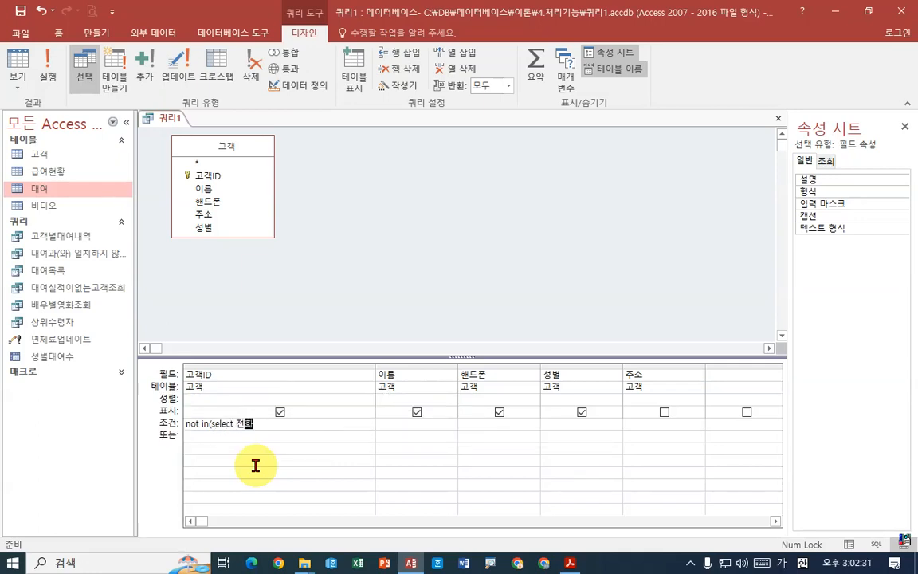
{"action": "type", "text": "번호 f"}
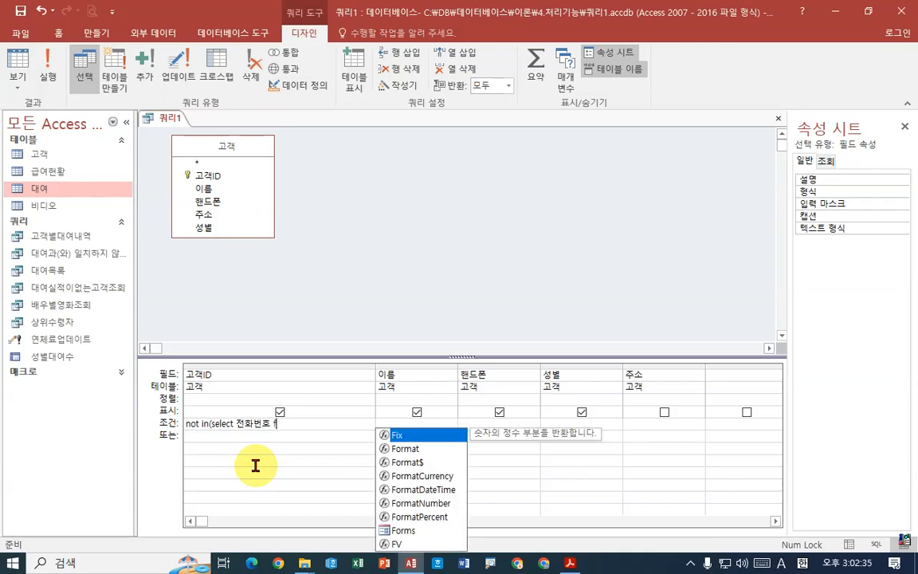
{"action": "type", "text": "rom 대여)"}
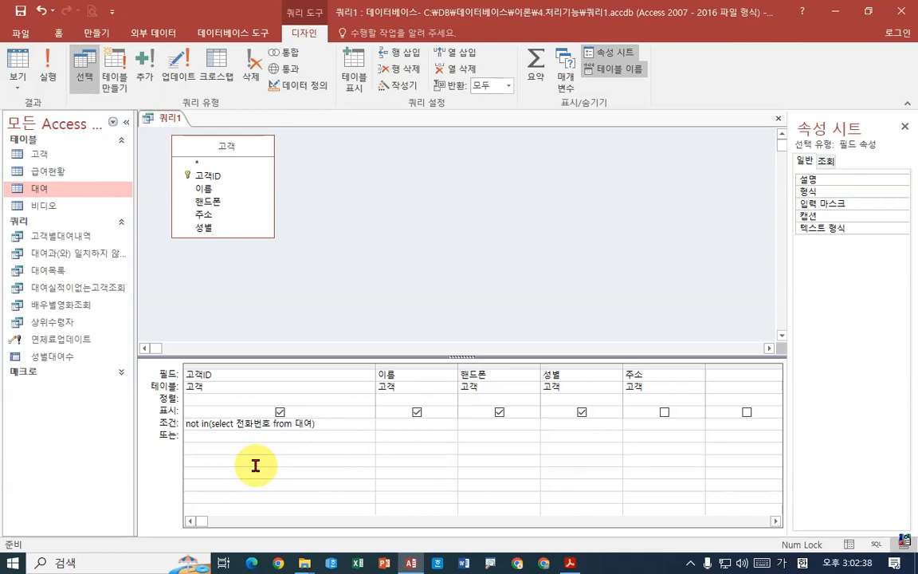
{"action": "key", "text": "Return"}
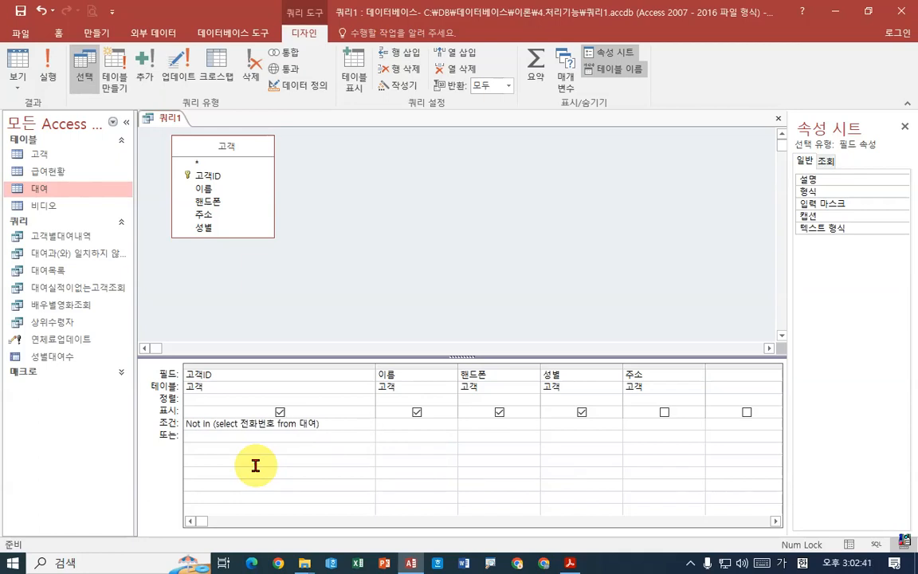
Set the 주소 field's criterion to Is Null.
{"action": "left_click", "coordinate": [646, 424]}
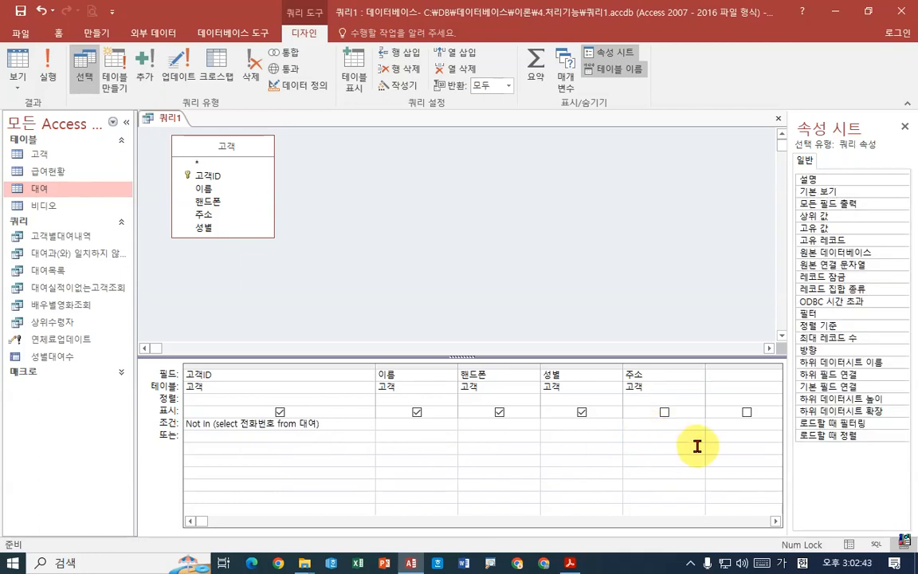
{"action": "type", "text": "o"}
{"action": "key", "text": "BackSpace"}
{"action": "type", "text": "is nu"}
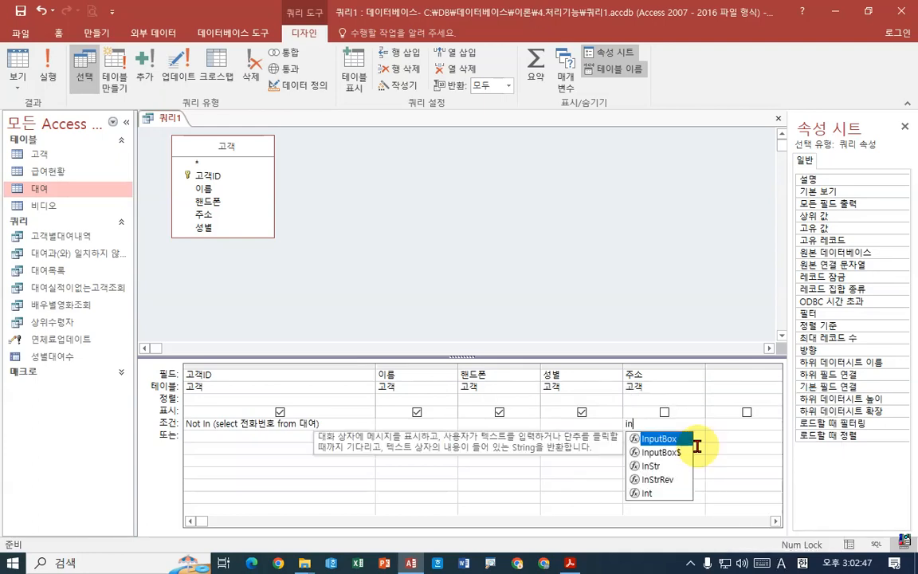
{"action": "type", "text": "ll"}
{"action": "key", "text": "Tab"}
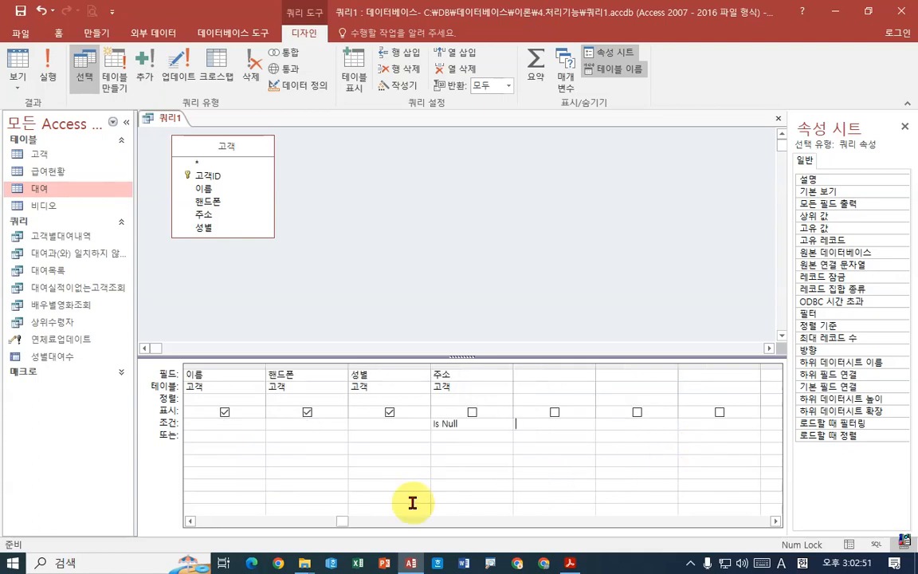
{"action": "left_click", "coordinate": [190, 521]}
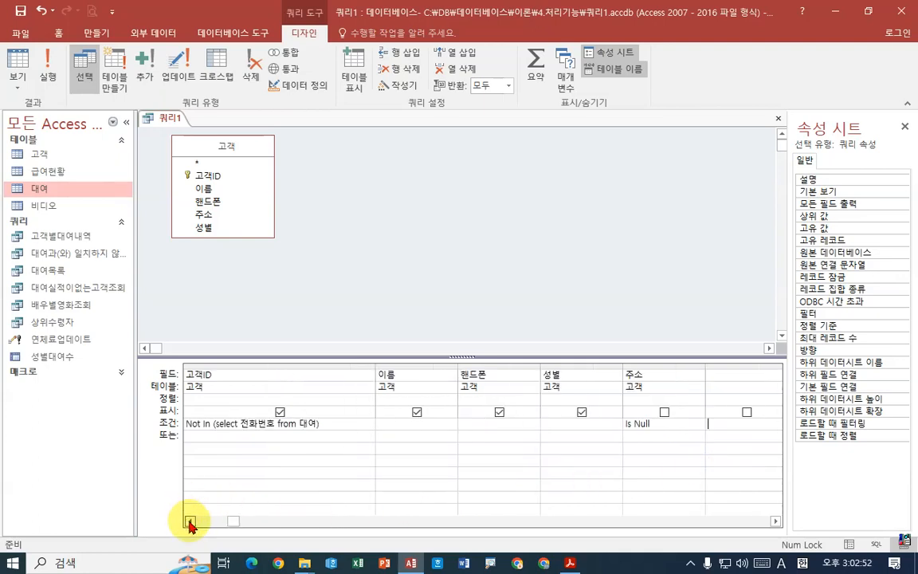
{"action": "left_click", "coordinate": [402, 424]}
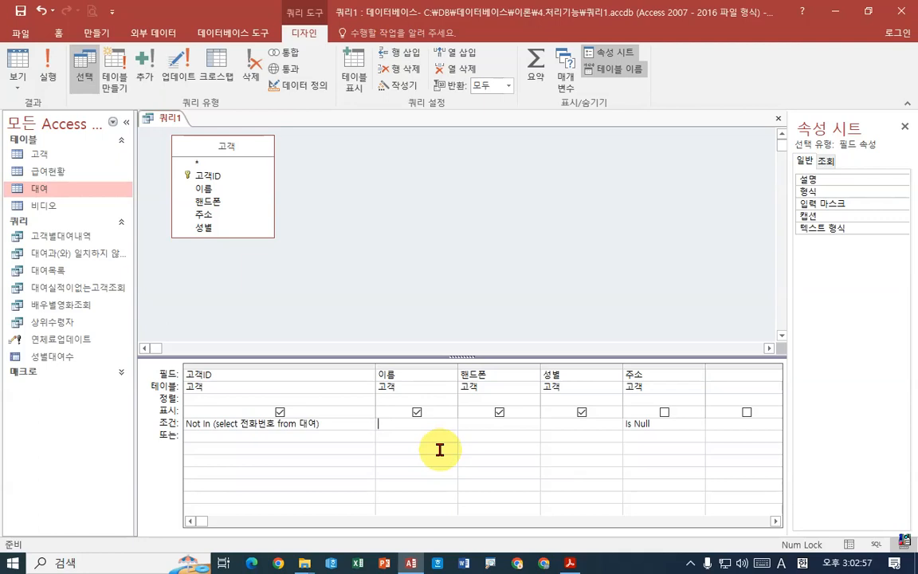
{"action": "type", "text": "g"}
{"action": "key", "text": "BackSpace"}
{"action": "key", "text": "Hangul"}
{"action": "type", "text": "ㅎ"}
{"action": "key", "text": "Home"}
{"action": "key", "text": "Up"}
{"action": "key", "text": "End"}
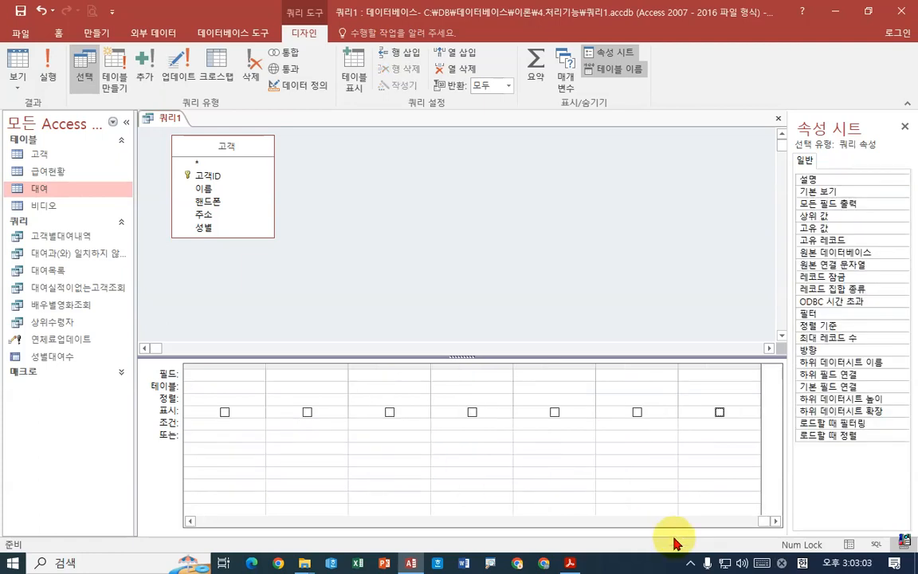
{"action": "left_click_drag", "start_coordinate": [765, 522], "coordinate": [58, 526]}
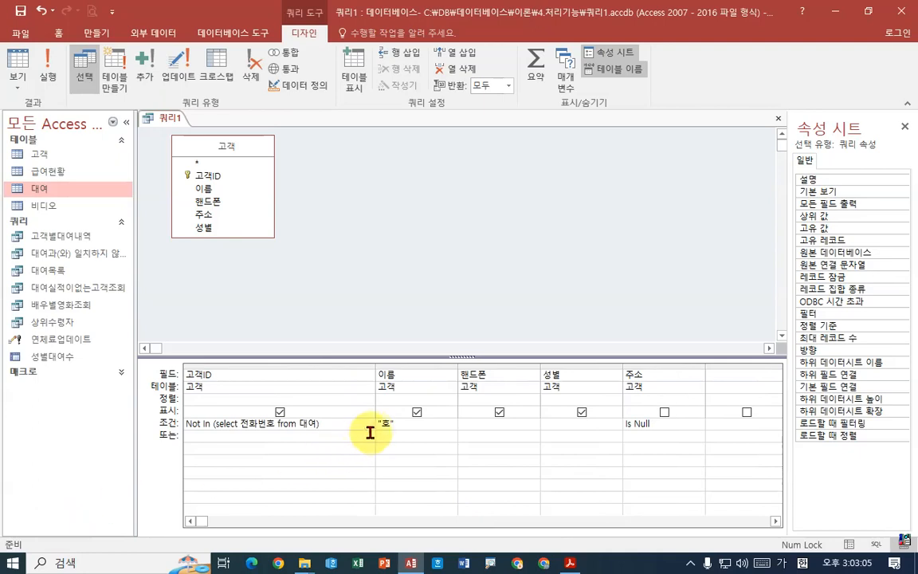
Set the 이름 field's criterion to Like "*홍*" in the query grid.
{"action": "left_click", "coordinate": [430, 434]}
{"action": "key", "text": "Up"}
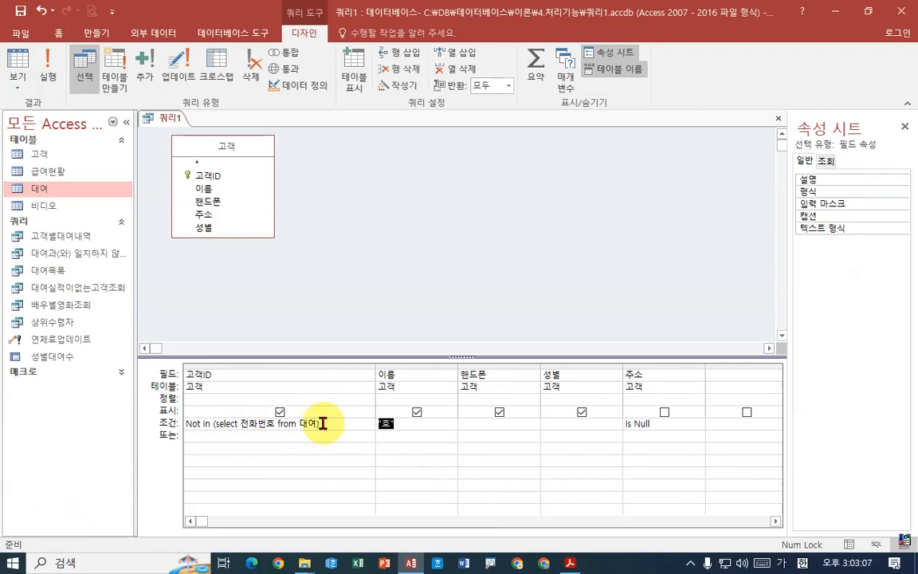
{"action": "type", "text": "홍"}
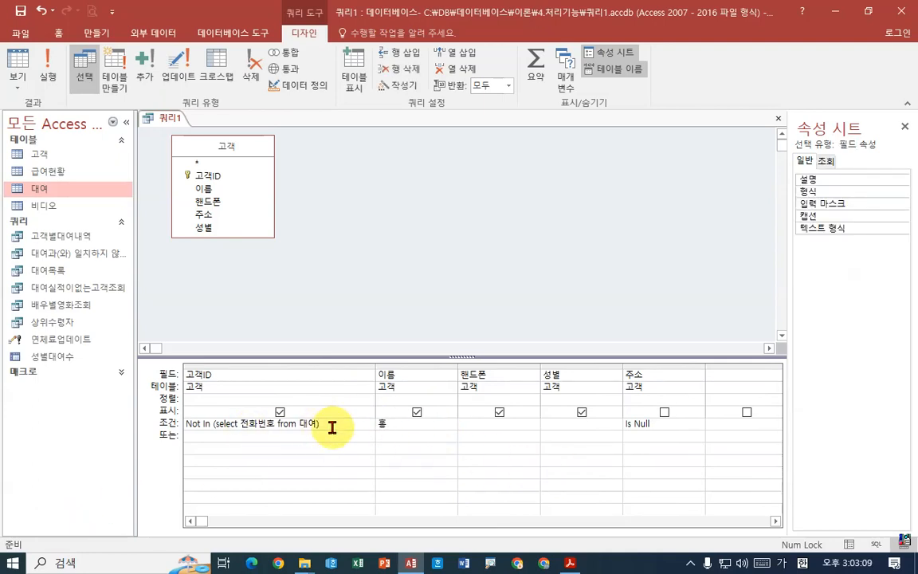
{"action": "key", "text": "Tab"}
{"action": "key", "text": "Up"}
{"action": "key", "text": "Home"}
{"action": "type", "text": "*"}
{"action": "key", "text": "Tab"}
{"action": "key", "text": "shift+Tab"}
{"action": "key", "text": "shift+Tab"}
{"action": "key", "text": "Tab"}
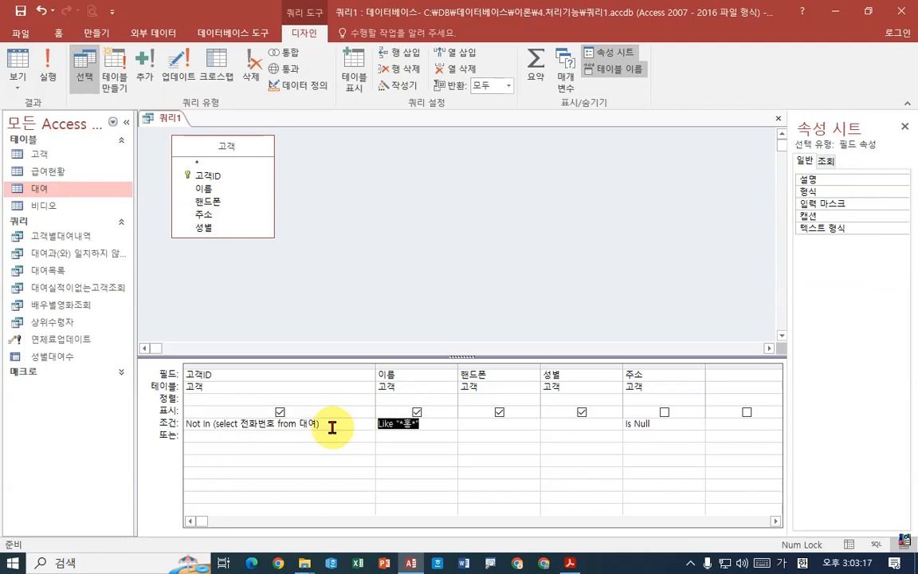
{"action": "left_click", "coordinate": [401, 423]}
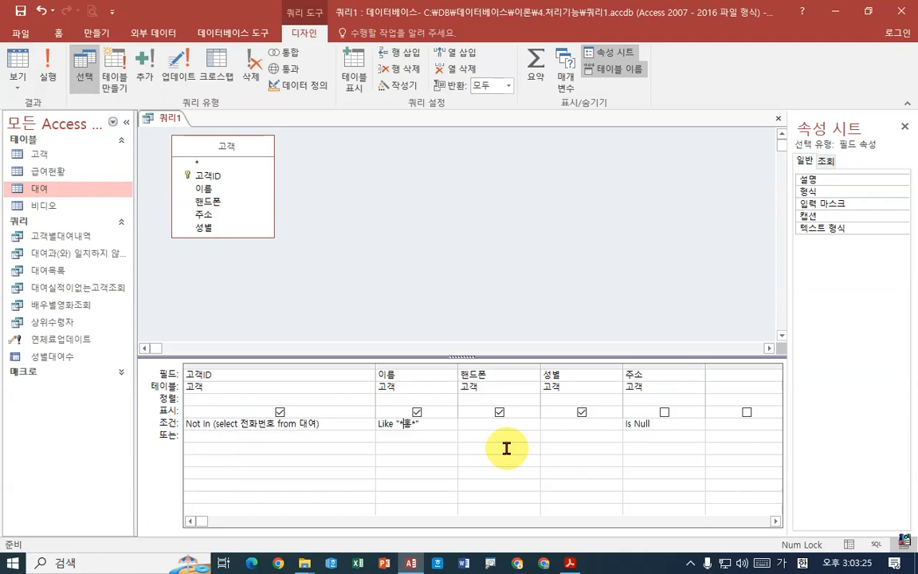
Run the query to check its records and return to Design View.
{"action": "left_click", "coordinate": [55, 77]}
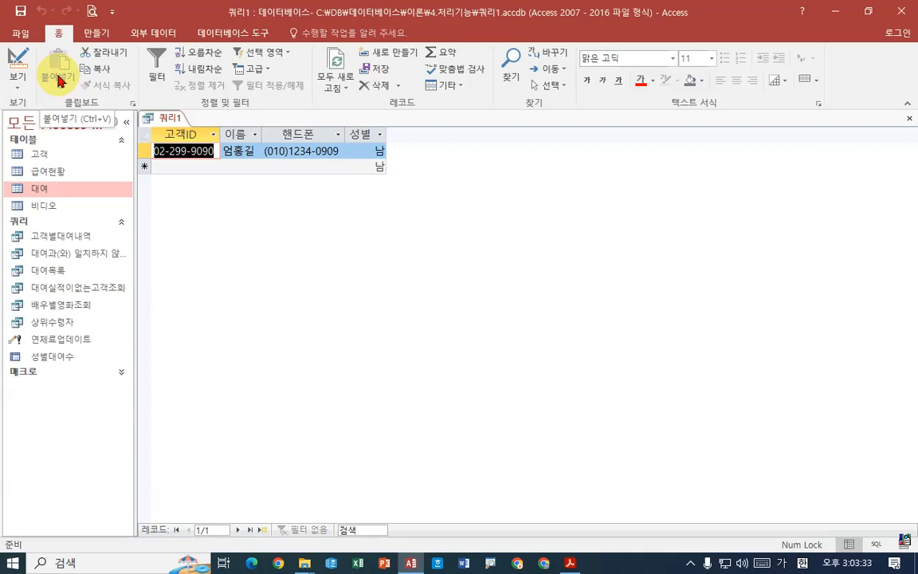
{"action": "right_click", "coordinate": [168, 117]}
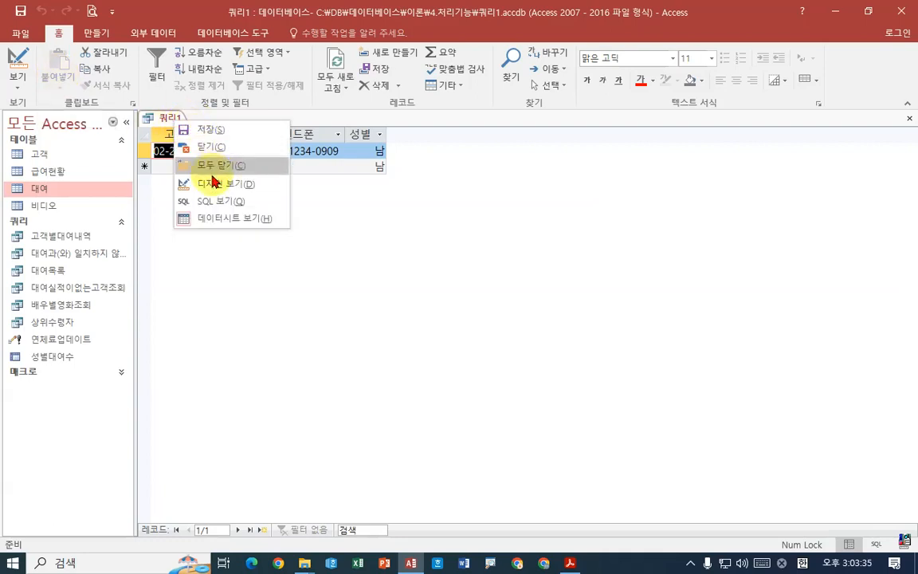
{"action": "left_click", "coordinate": [217, 190]}
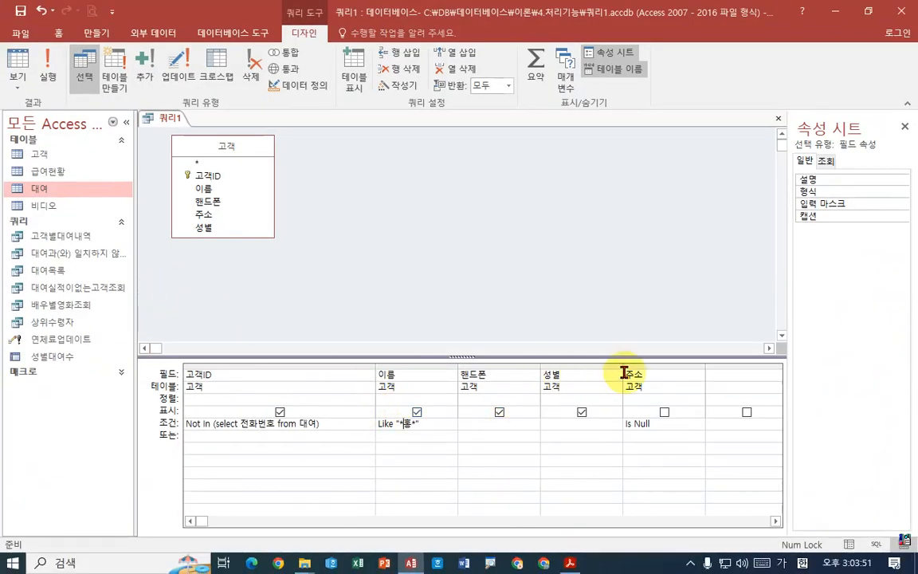
Narrow the 성별, 핸드폰 and 고객ID columns in the query grid.
{"action": "left_click_drag", "start_coordinate": [621, 370], "coordinate": [598, 369]}
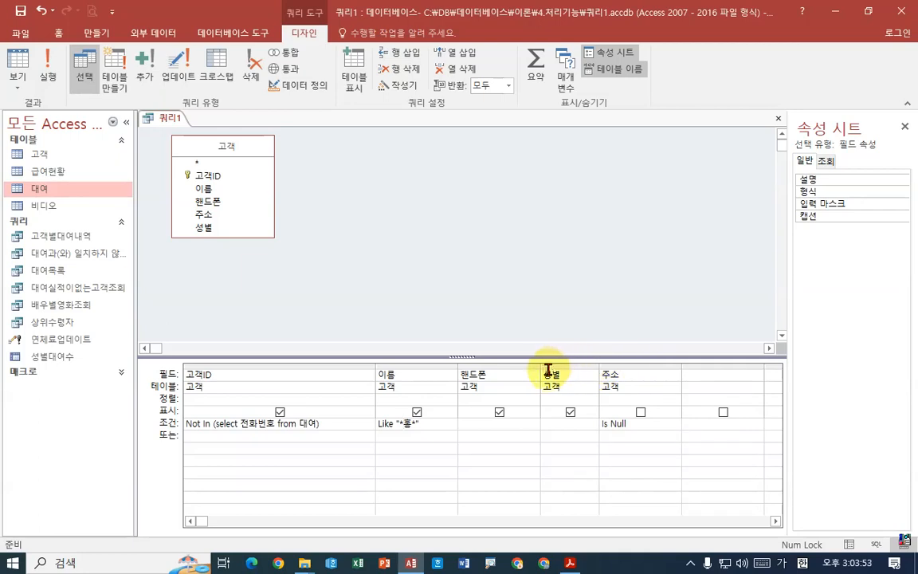
{"action": "left_click_drag", "start_coordinate": [540, 369], "coordinate": [515, 366]}
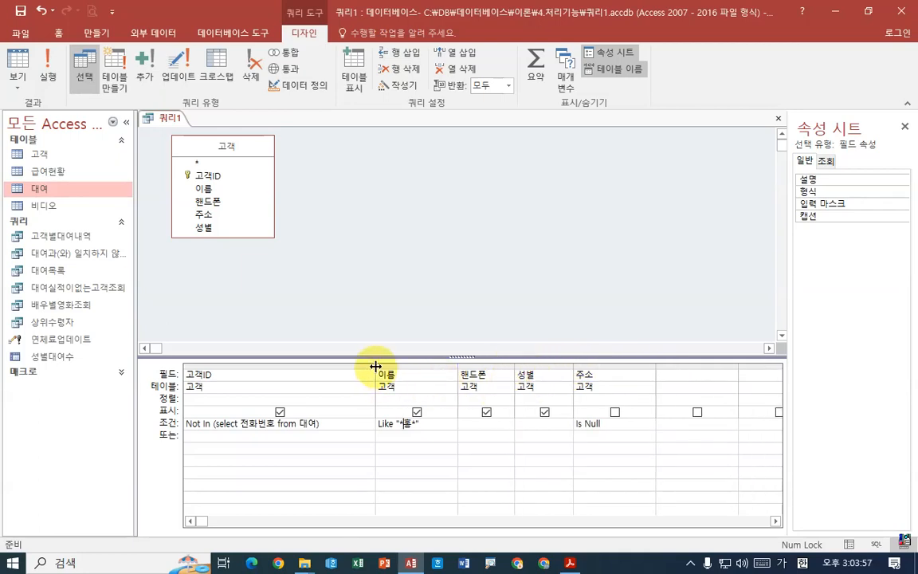
{"action": "left_click_drag", "start_coordinate": [375, 367], "coordinate": [344, 365]}
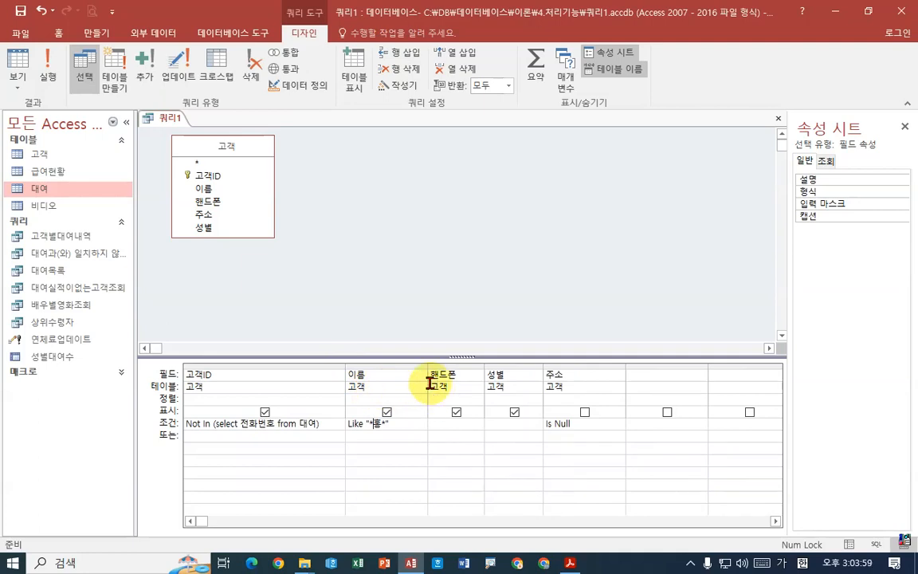
Show the query in SQL View to examine its WHERE conditions.
{"action": "left_click", "coordinate": [18, 80]}
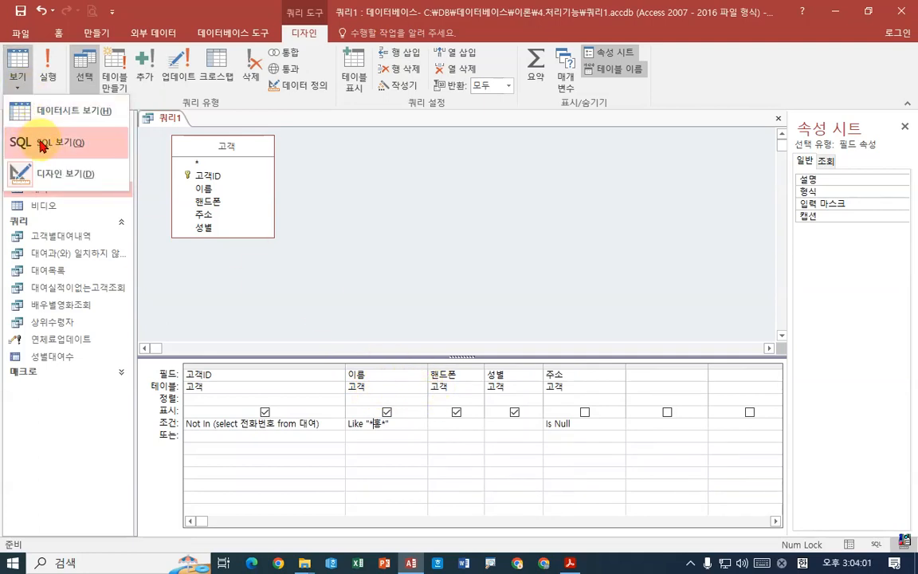
{"action": "left_click", "coordinate": [41, 144]}
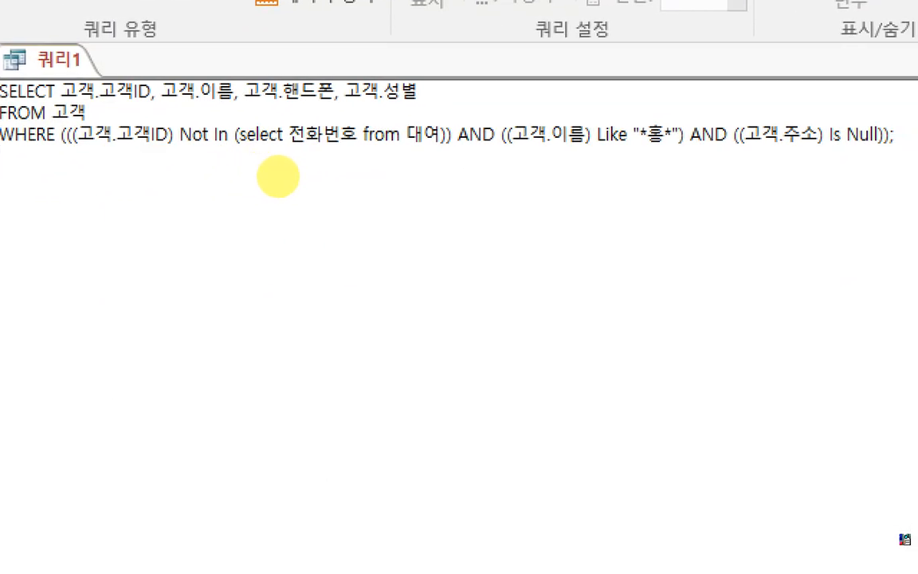
{"action": "left_click", "coordinate": [271, 181]}
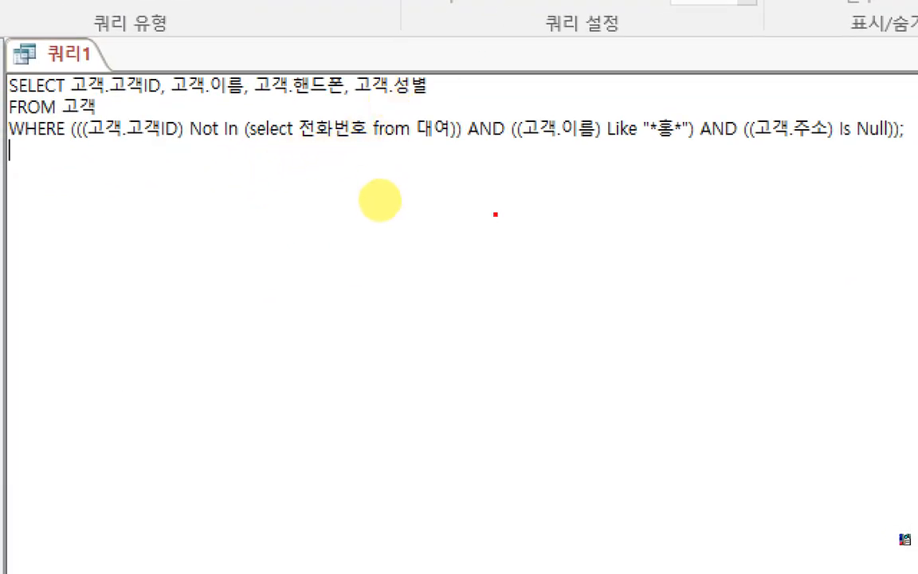
{"action": "left_click_drag", "start_coordinate": [495, 214], "coordinate": [383, 338]}
{"action": "left_click_drag", "start_coordinate": [374, 232], "coordinate": [504, 339]}
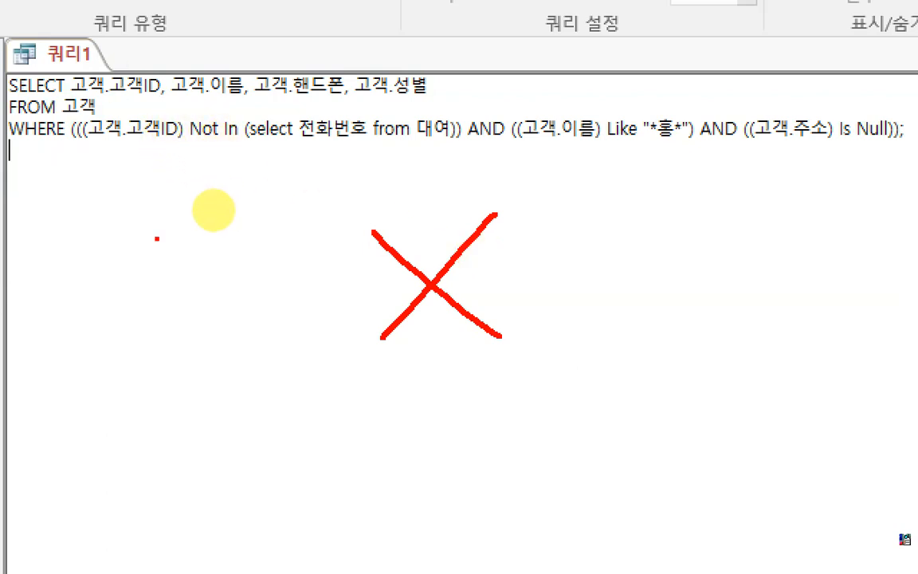
{"action": "mouse_move", "coordinate": [90, 170]}
{"action": "left_mouse_down"}
{"action": "mouse_move", "coordinate": [145, 170]}
{"action": "mouse_move", "coordinate": [118, 209]}
{"action": "left_mouse_up"}
{"action": "mouse_move", "coordinate": [136, 174]}
{"action": "left_mouse_down"}
{"action": "mouse_move", "coordinate": [138, 209]}
{"action": "mouse_move", "coordinate": [197, 231]}
{"action": "left_mouse_up"}
{"action": "left_click_drag", "start_coordinate": [205, 190], "coordinate": [209, 221]}
{"action": "left_click_drag", "start_coordinate": [245, 169], "coordinate": [254, 281]}
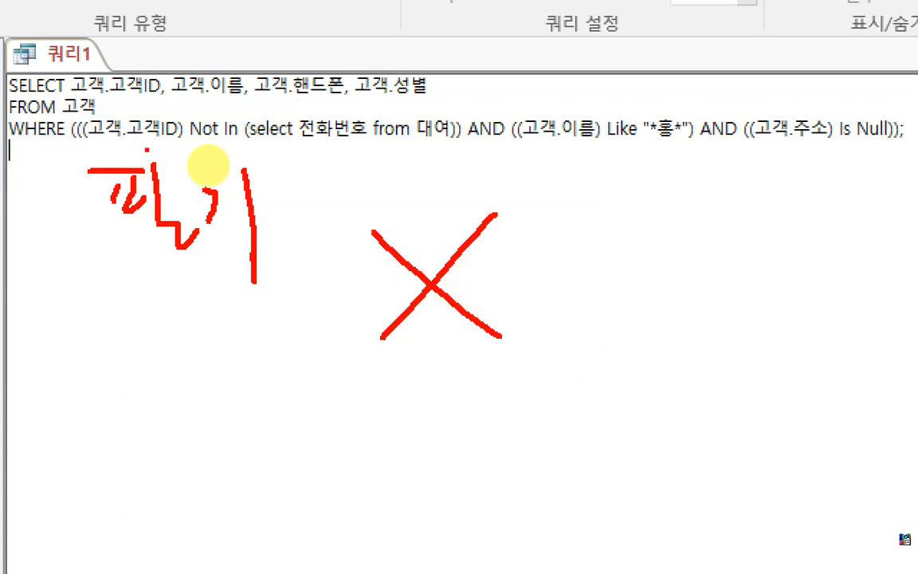
{"action": "left_click_drag", "start_coordinate": [414, 157], "coordinate": [917, 154]}
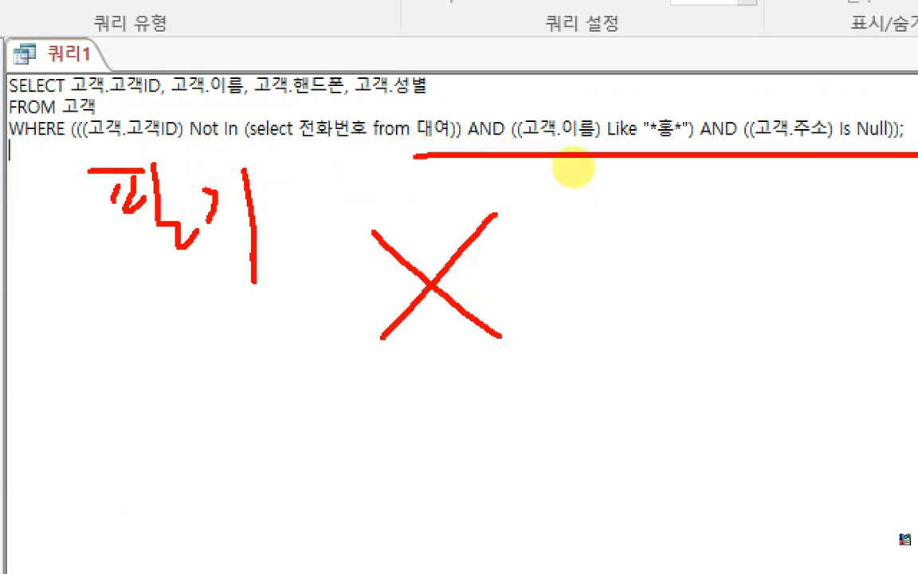
{"action": "left_click_drag", "start_coordinate": [485, 95], "coordinate": [497, 97]}
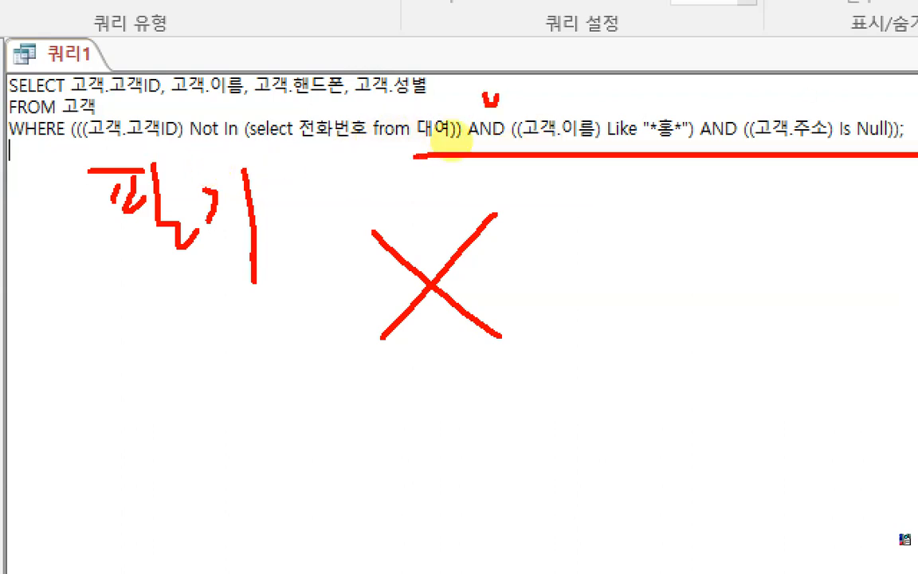
{"action": "left_click_drag", "start_coordinate": [717, 96], "coordinate": [734, 88]}
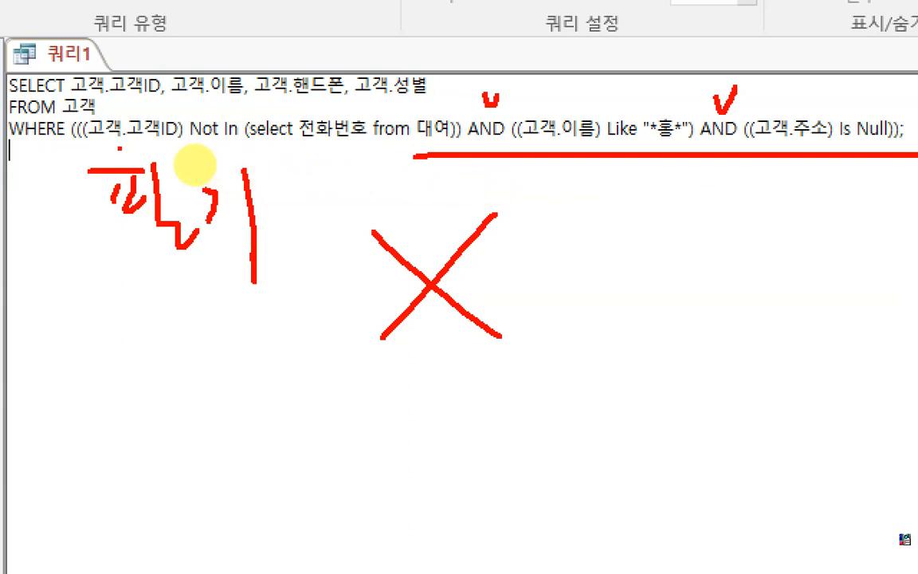
{"action": "left_click_drag", "start_coordinate": [90, 145], "coordinate": [385, 148]}
{"action": "left_click_drag", "start_coordinate": [538, 143], "coordinate": [659, 143]}
{"action": "left_click_drag", "start_coordinate": [770, 143], "coordinate": [888, 143]}
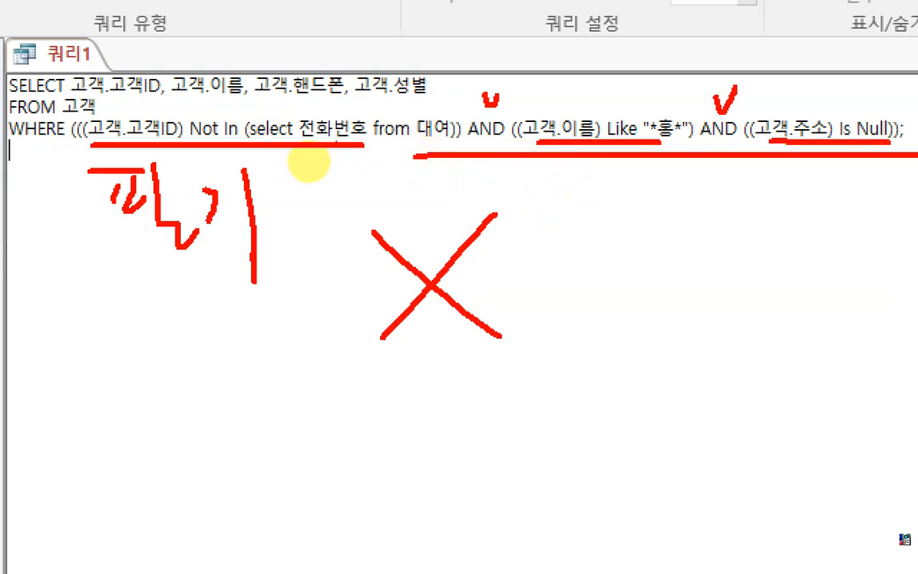
{"action": "left_click", "coordinate": [384, 144]}
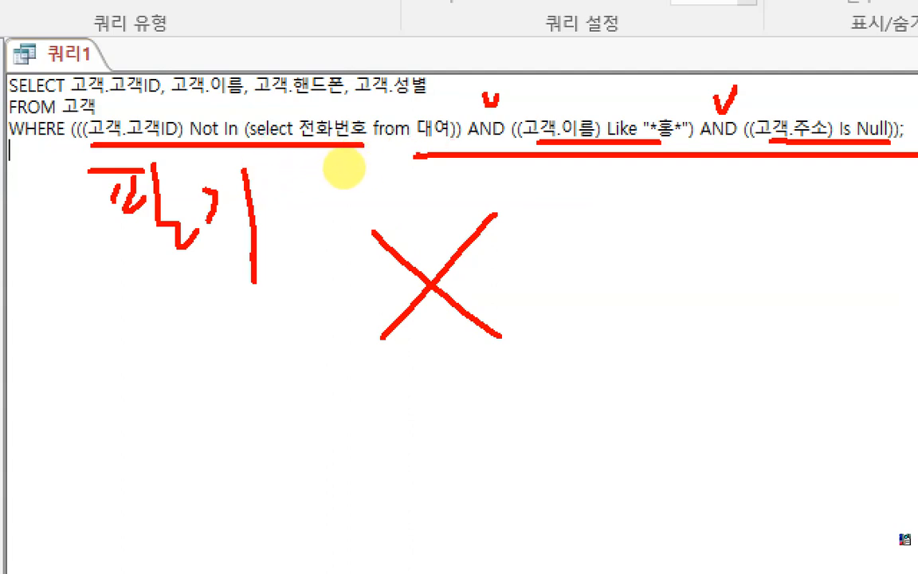
{"action": "key", "text": "Escape"}
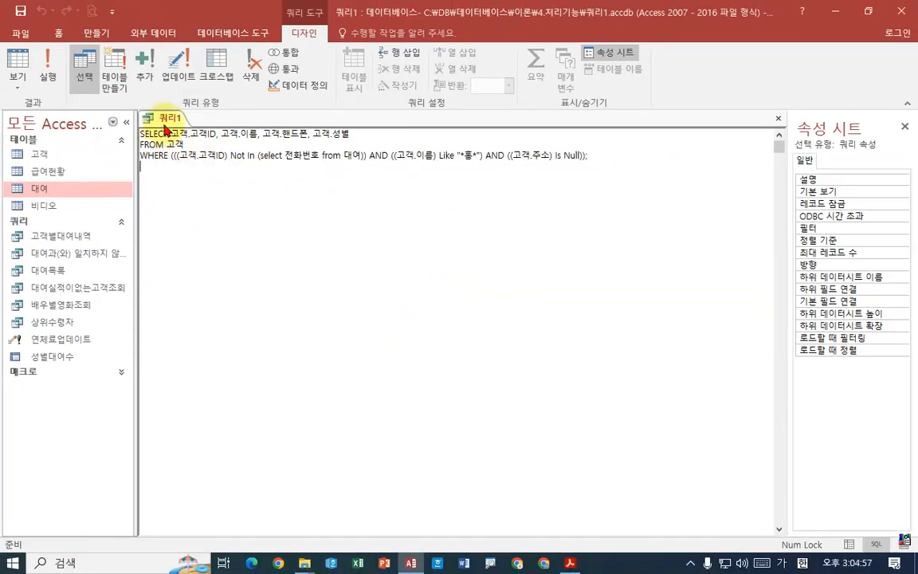
Save the query under the name 유령 고객.
{"action": "right_click", "coordinate": [170, 120]}
{"action": "left_click", "coordinate": [182, 126]}
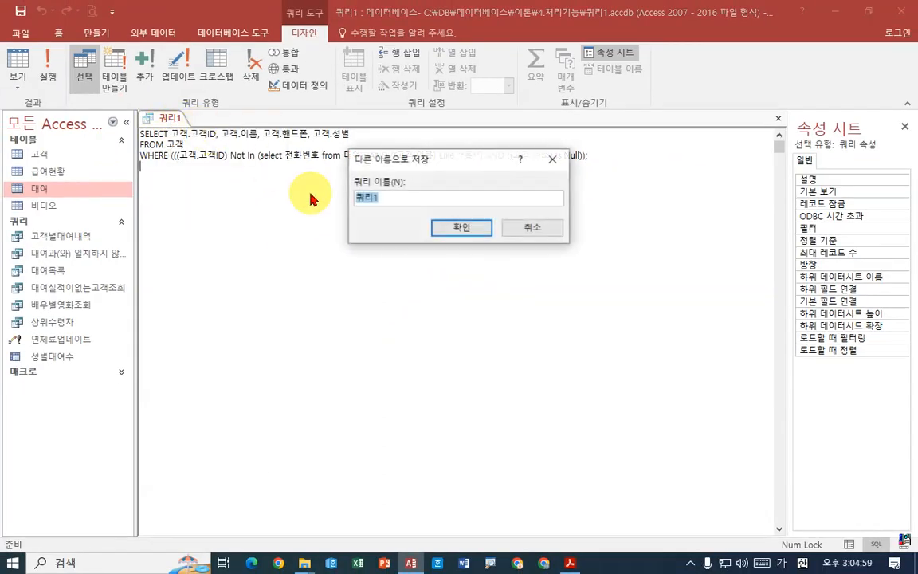
{"action": "type", "text": "유"}
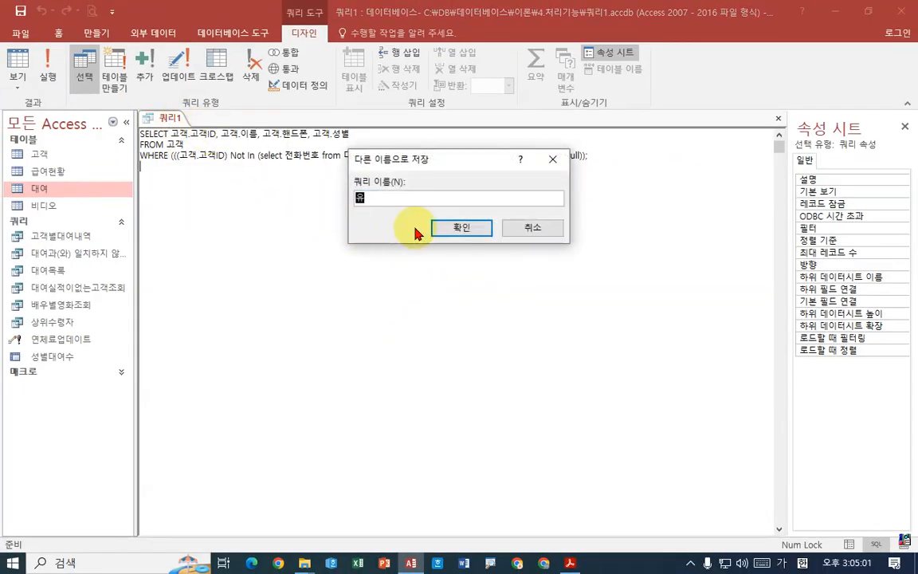
{"action": "type", "text": "형"}
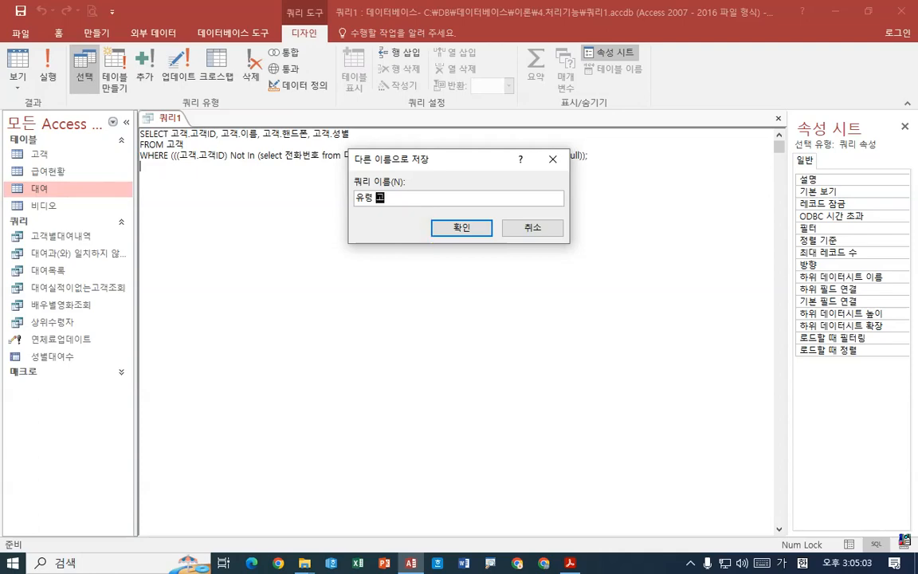
{"action": "type", "text": " 고객"}
{"action": "key", "text": "Return"}
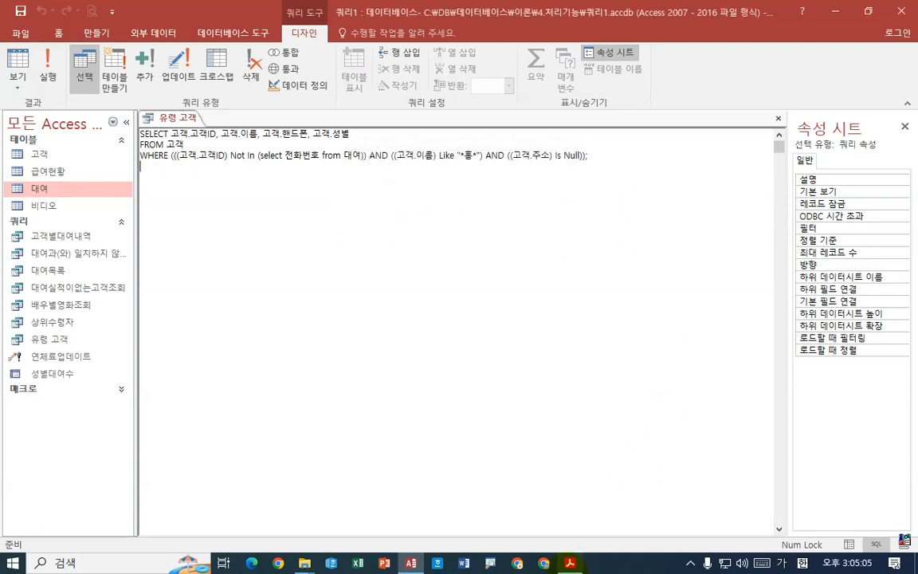
Check exercise 7's wording in the PDF in Acrobat Reader, and back in Access save and close the 유령 고객 query.
{"action": "left_click", "coordinate": [570, 563]}
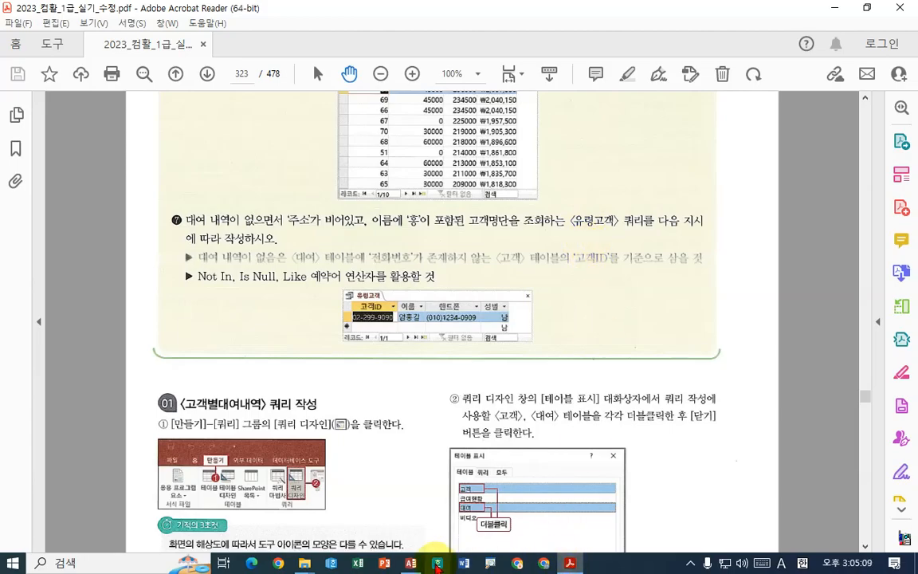
{"action": "left_click", "coordinate": [411, 563]}
{"action": "right_click", "coordinate": [178, 118]}
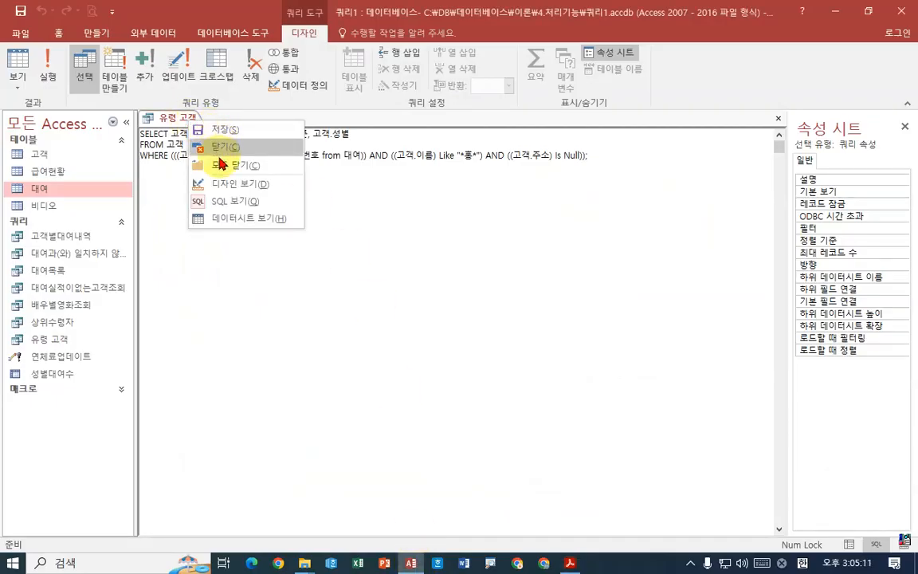
{"action": "left_click", "coordinate": [206, 130]}
{"action": "right_click", "coordinate": [179, 121]}
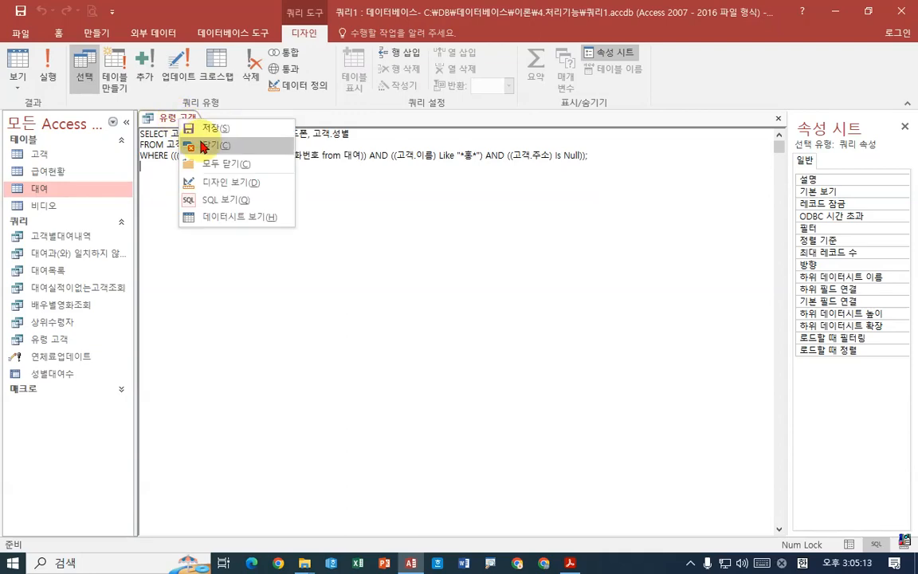
{"action": "left_click", "coordinate": [190, 147]}
{"action": "left_click", "coordinate": [54, 343]}
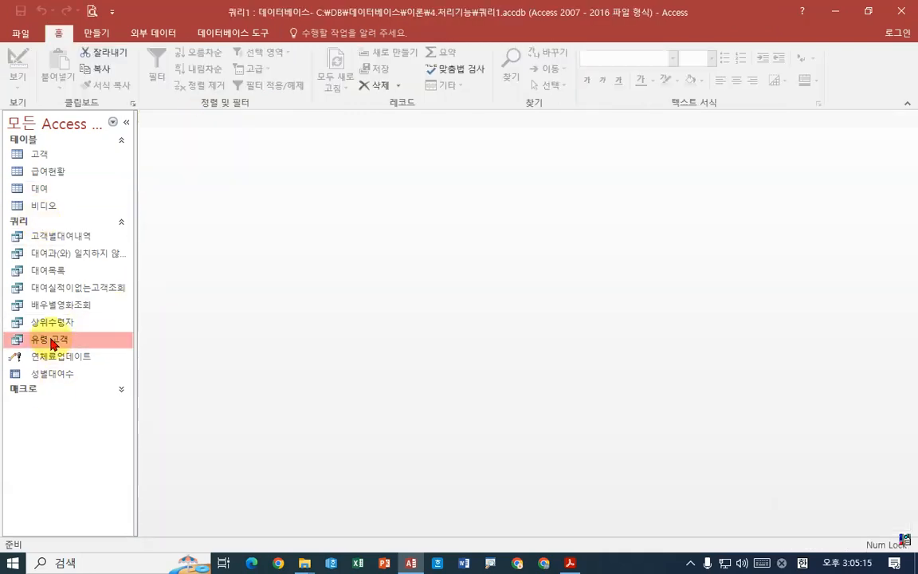
{"action": "key", "text": "ctrl+1"}
{"action": "left_click", "coordinate": [3, 381]}
{"action": "left_click_drag", "start_coordinate": [28, 349], "coordinate": [61, 350]}
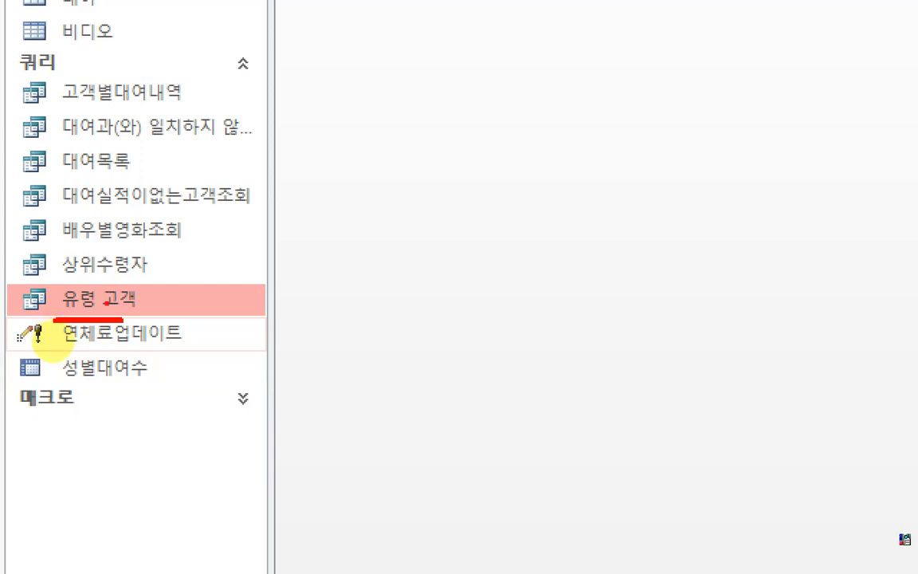
{"action": "key", "text": "Escape"}
Rename the 유령 고객 query to 유령고객, without the space.
{"action": "right_click", "coordinate": [91, 302]}
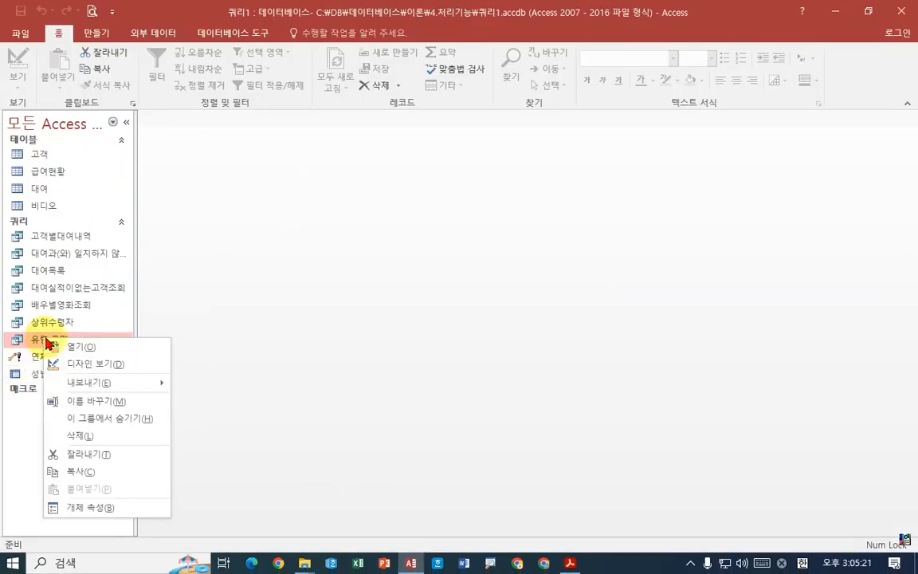
{"action": "left_click", "coordinate": [75, 400]}
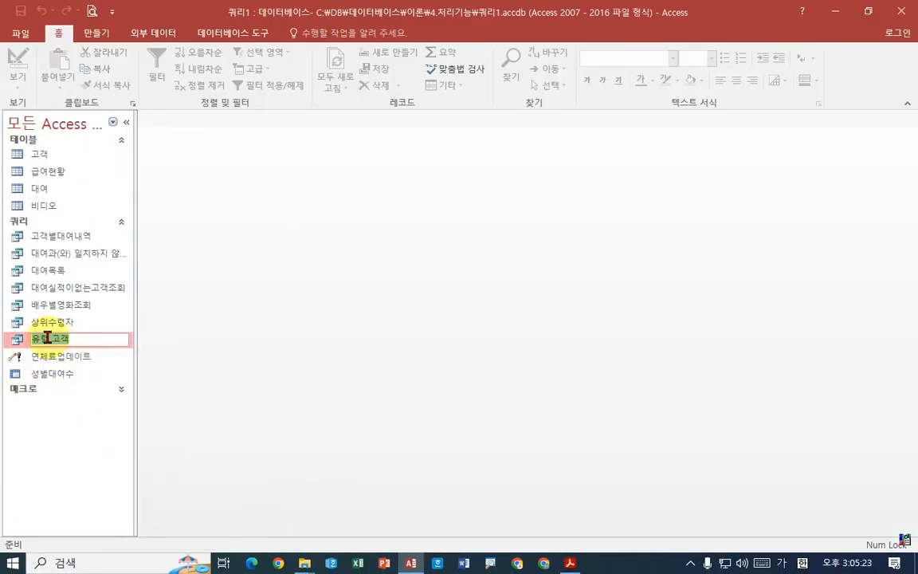
{"action": "left_click", "coordinate": [49, 338]}
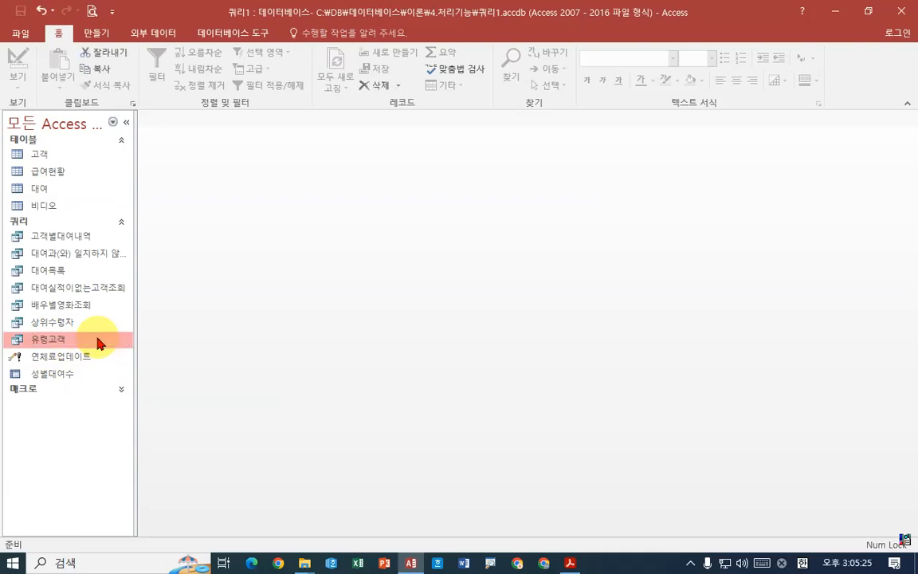
{"action": "key", "text": "ctrl+1"}
{"action": "left_click", "coordinate": [10, 365]}
{"action": "left_click_drag", "start_coordinate": [46, 327], "coordinate": [174, 332]}
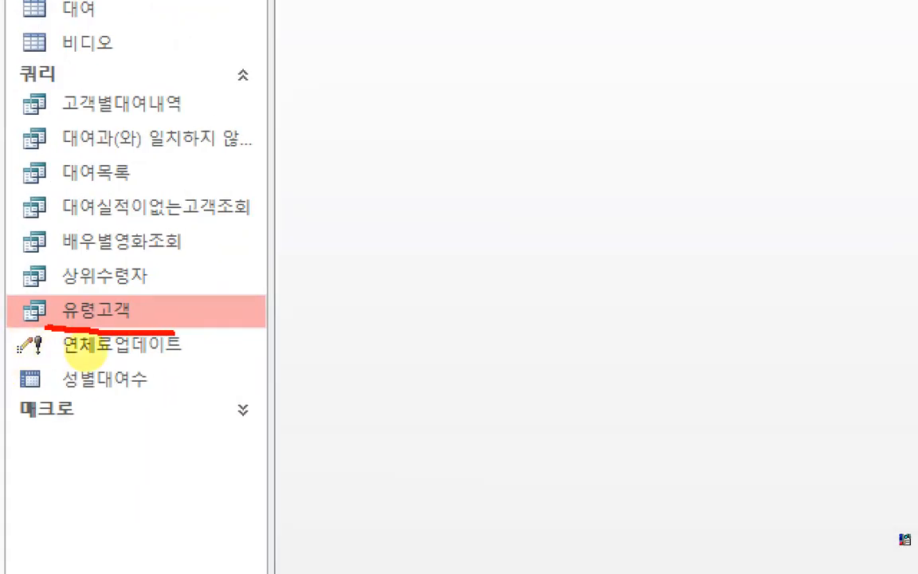
{"action": "key", "text": "Escape"}
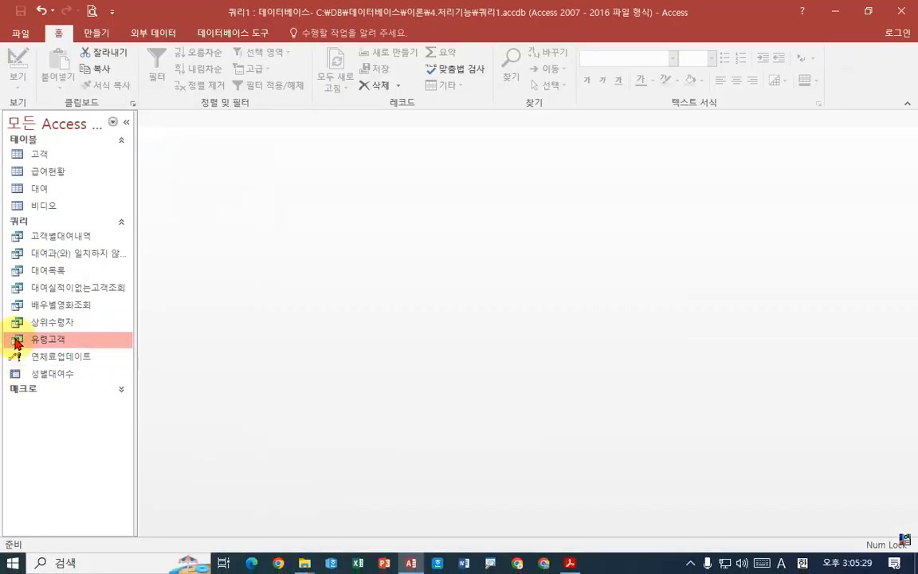